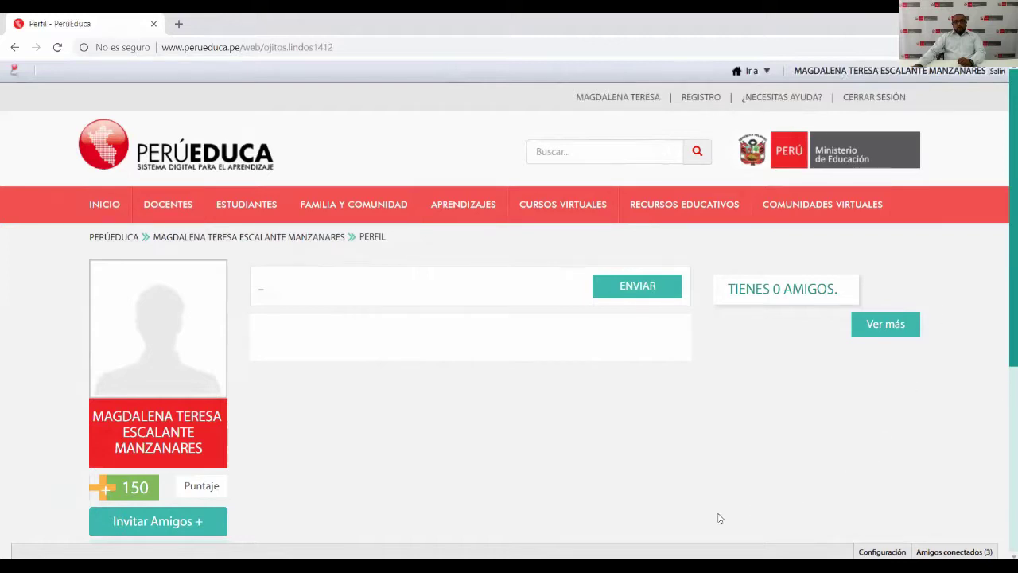
{"action": "left_click", "coordinate": [748, 70]}
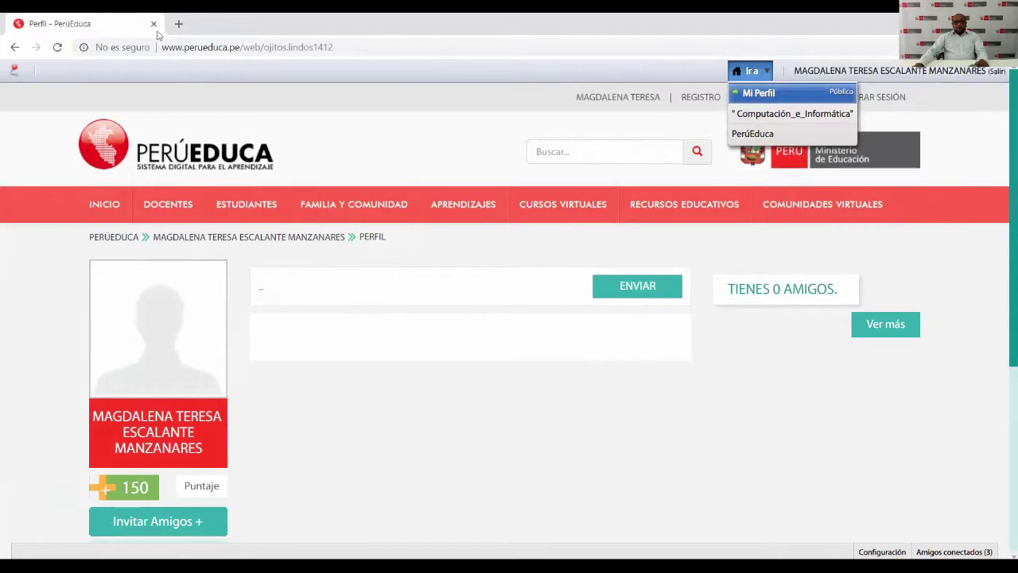
{"action": "left_click_drag", "start_coordinate": [162, 47], "coordinate": [344, 48]}
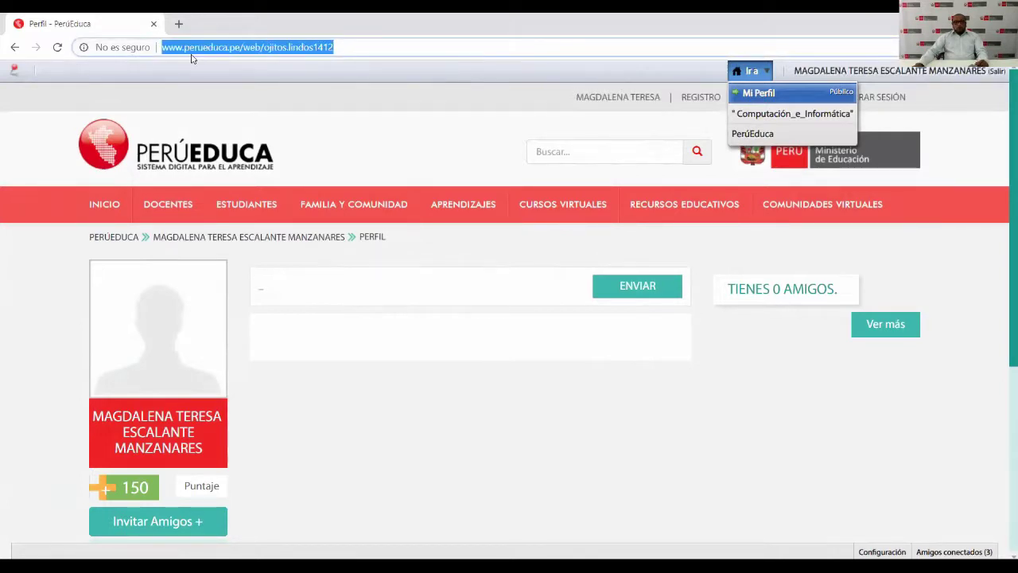
{"action": "left_click", "coordinate": [265, 47]}
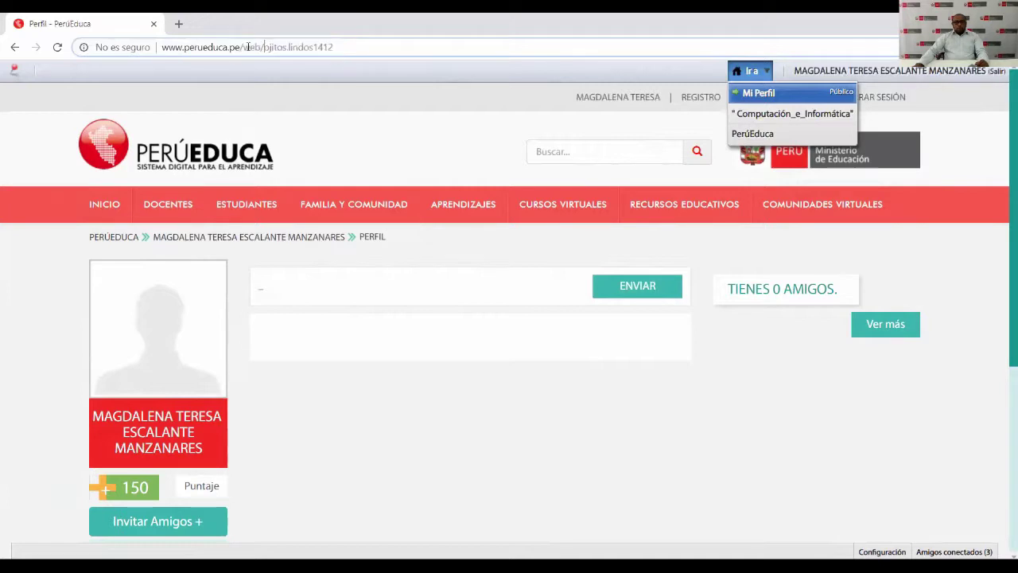
{"action": "left_click_drag", "start_coordinate": [244, 47], "coordinate": [337, 46]}
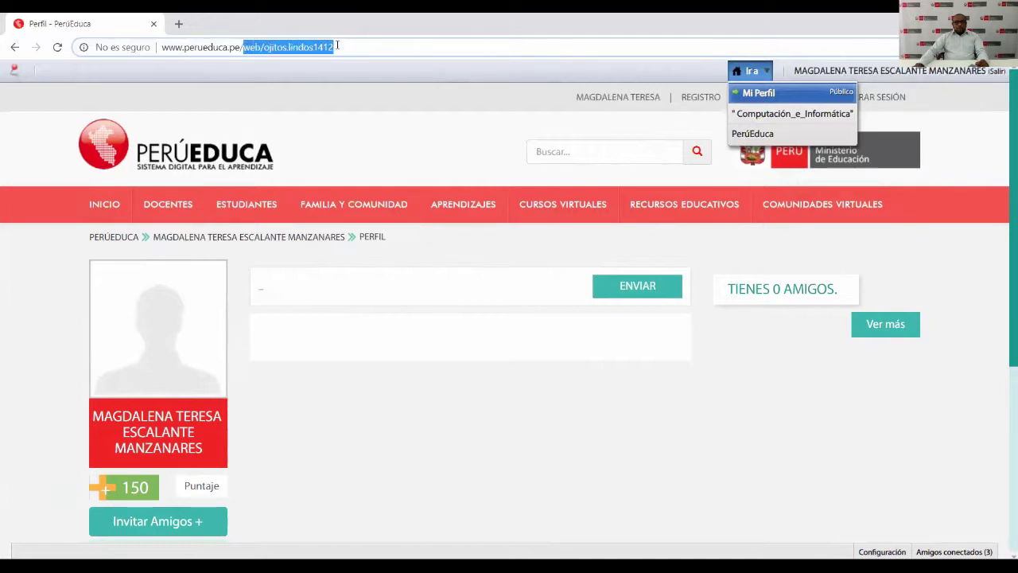
{"action": "type", "text": "simex"}
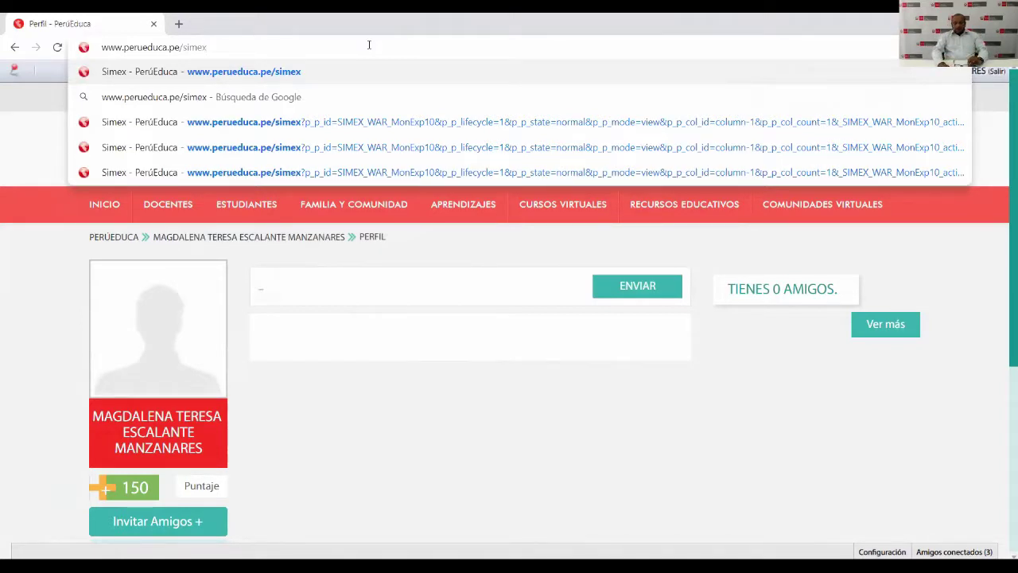
Load the SIMEX page and scroll down to the Mis Expedientes case table.
{"action": "key", "text": "Return"}
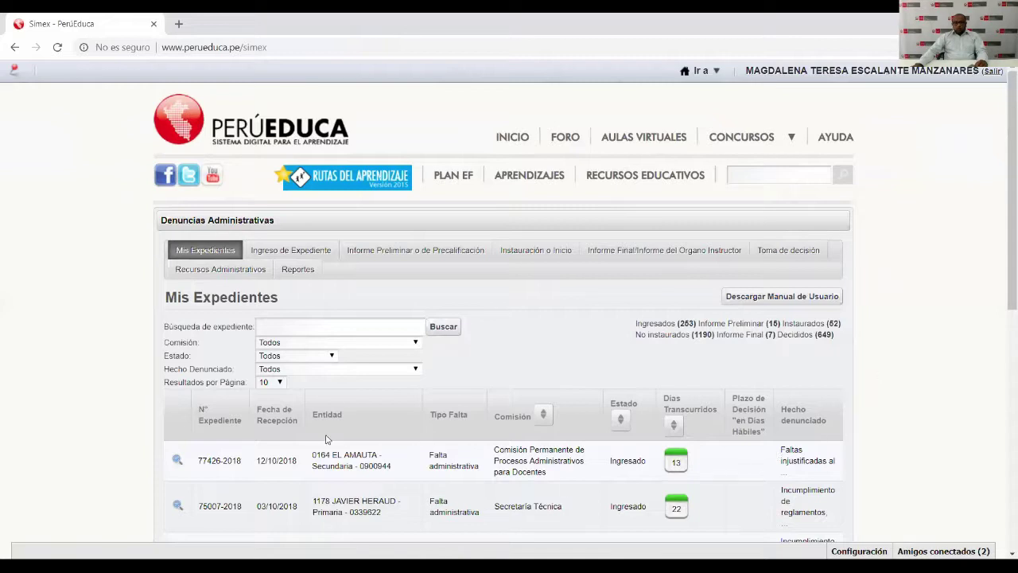
{"action": "scroll", "coordinate": [551, 297], "scroll_direction": "down", "scroll_amount": 1}
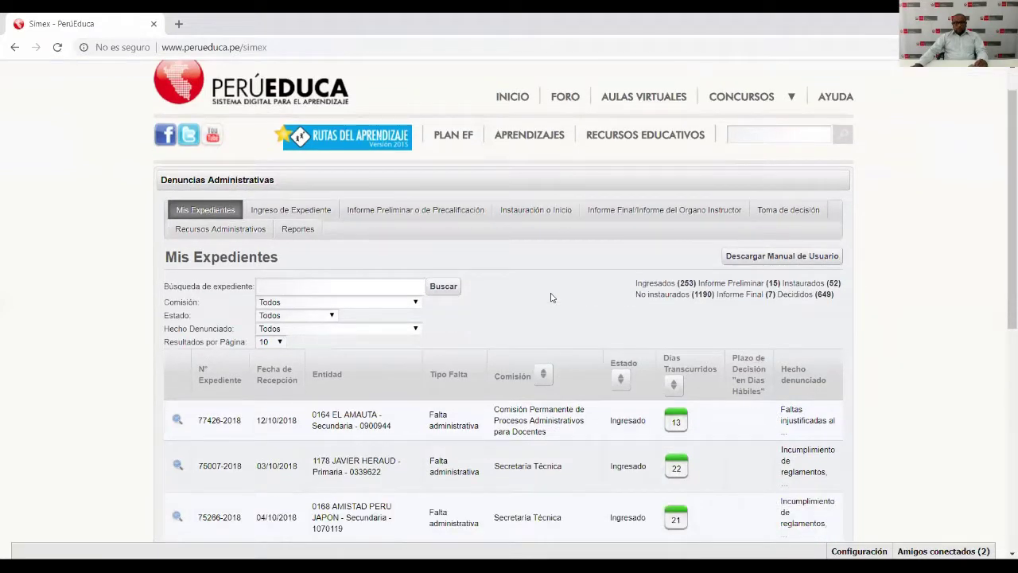
{"action": "scroll", "coordinate": [551, 297], "scroll_direction": "down", "scroll_amount": 2}
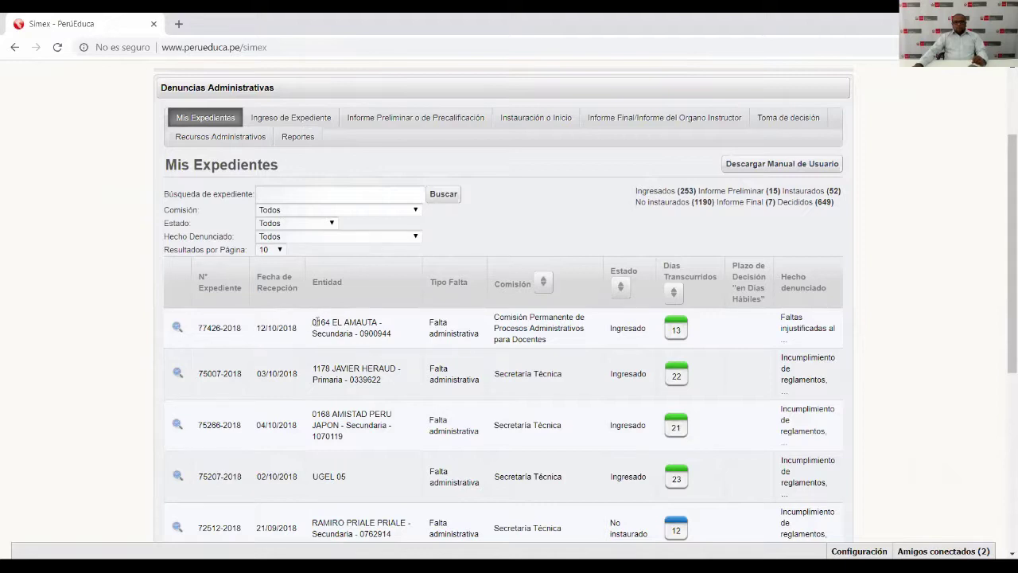
{"action": "left_click_drag", "start_coordinate": [430, 322], "coordinate": [453, 328]}
{"action": "left_click", "coordinate": [513, 312]}
{"action": "left_click_drag", "start_coordinate": [509, 317], "coordinate": [555, 341]}
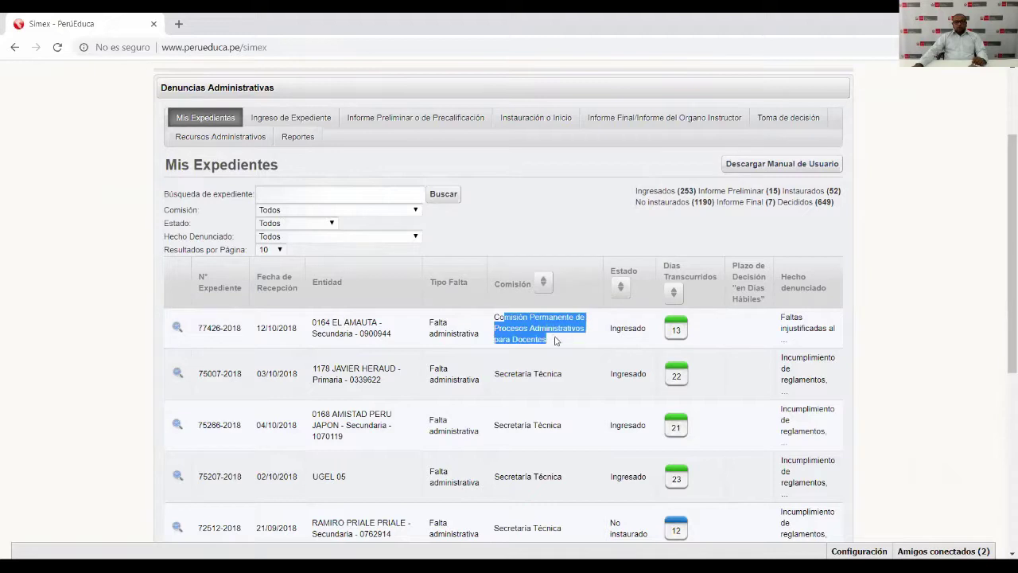
{"action": "left_click", "coordinate": [551, 336]}
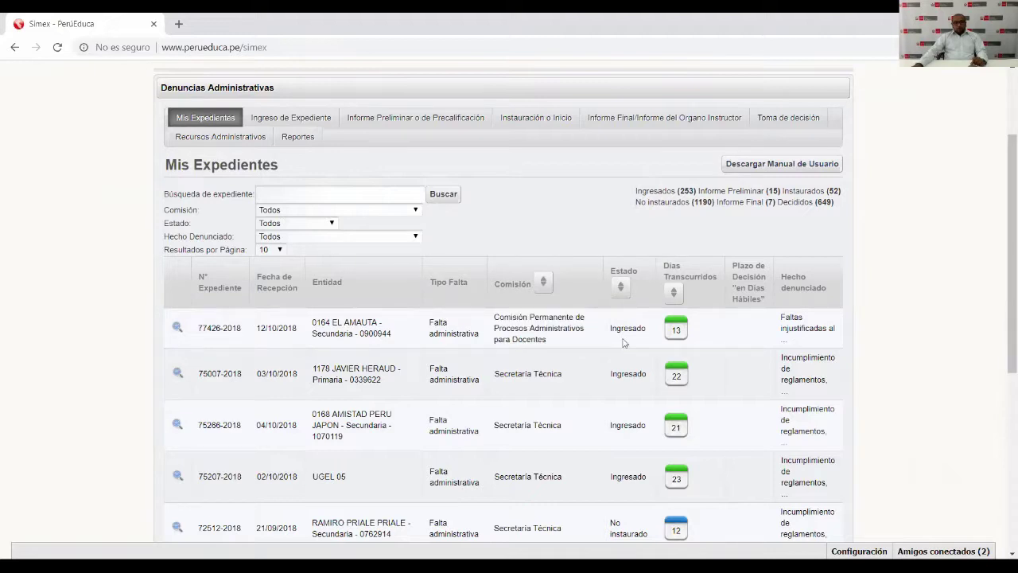
{"action": "double_click", "coordinate": [634, 331]}
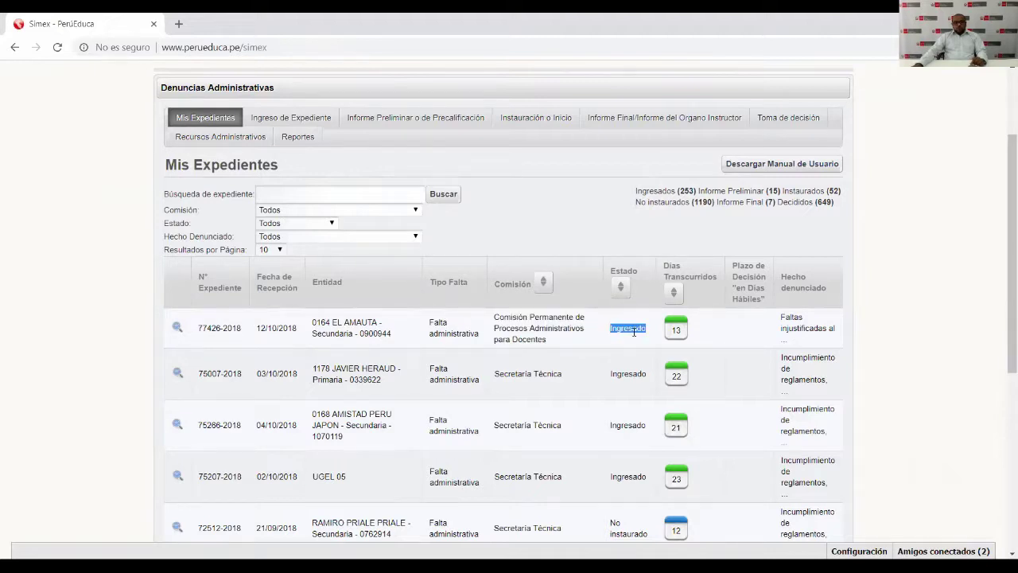
{"action": "double_click", "coordinate": [676, 330]}
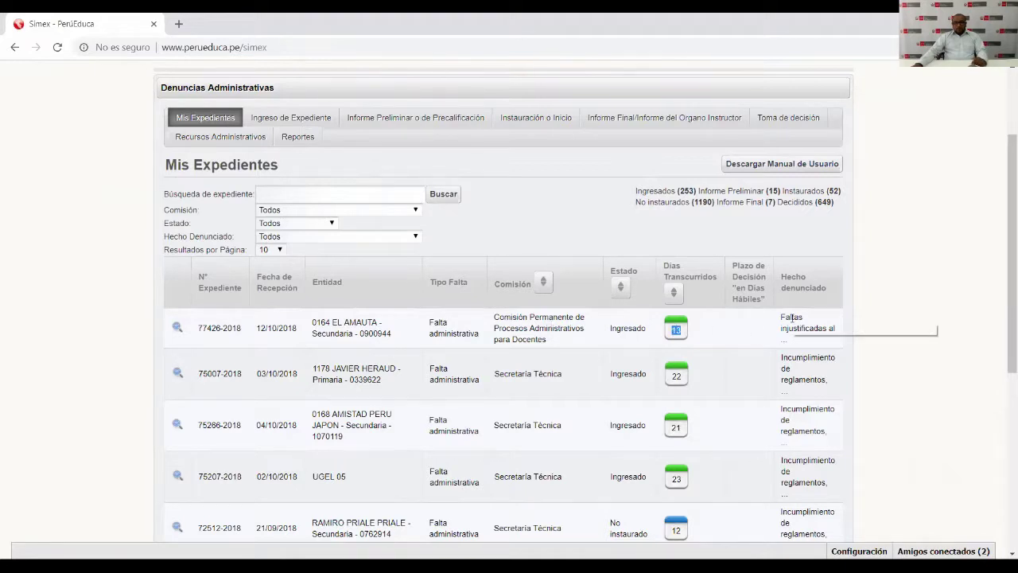
{"action": "left_click_drag", "start_coordinate": [792, 318], "coordinate": [838, 331]}
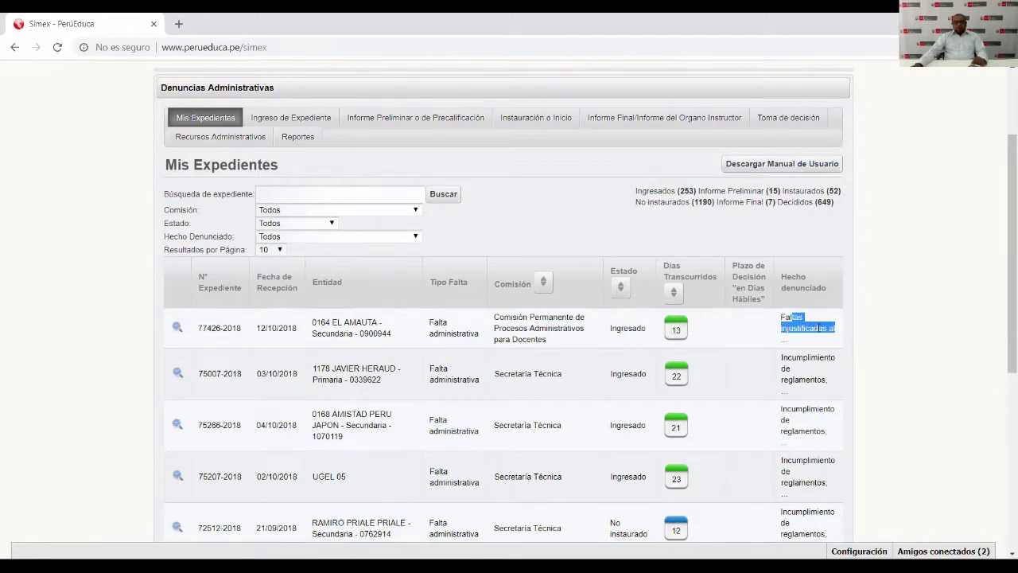
{"action": "left_click", "coordinate": [784, 312]}
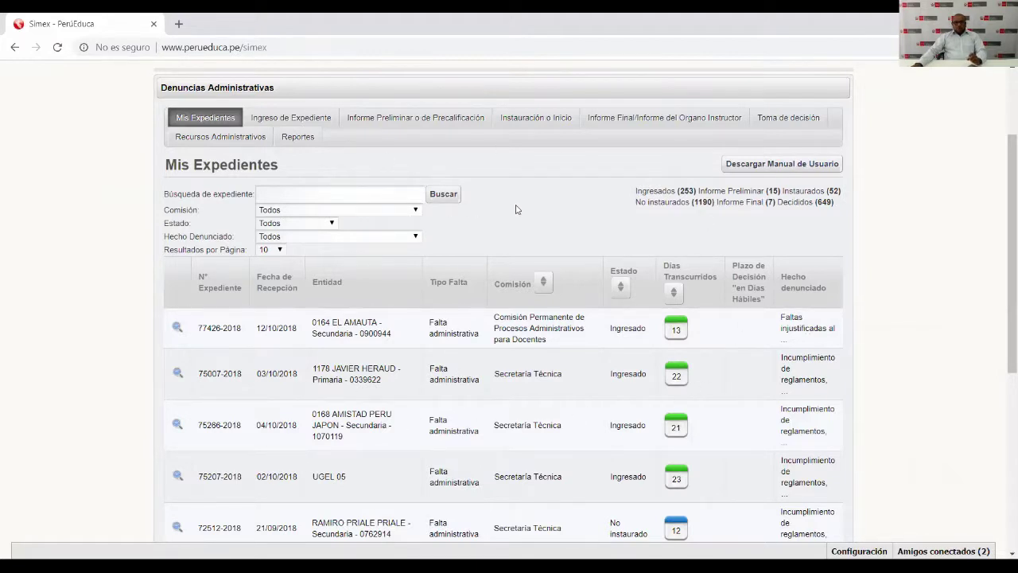
{"action": "left_click_drag", "start_coordinate": [635, 191], "coordinate": [837, 210]}
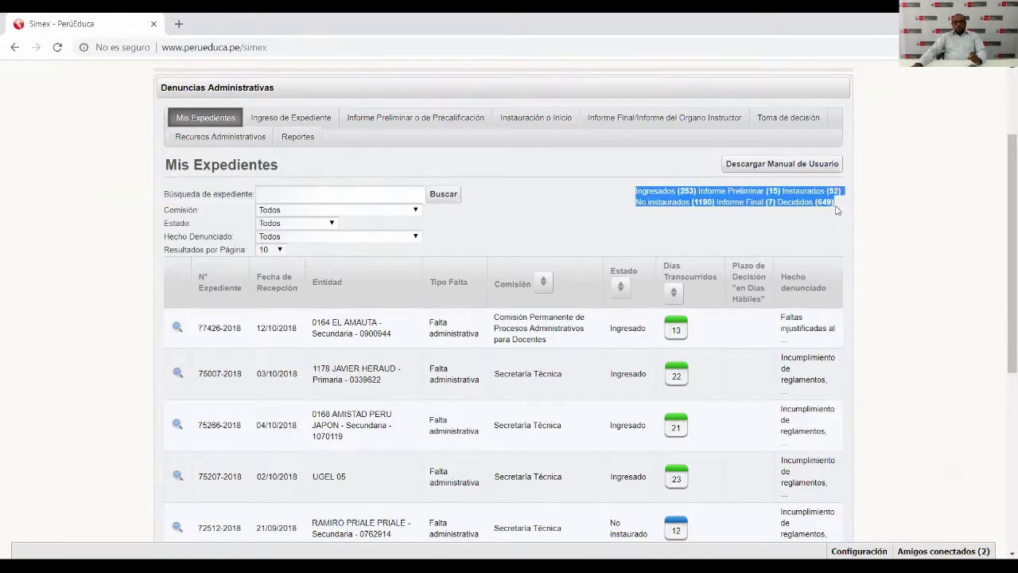
{"action": "left_click", "coordinate": [816, 211]}
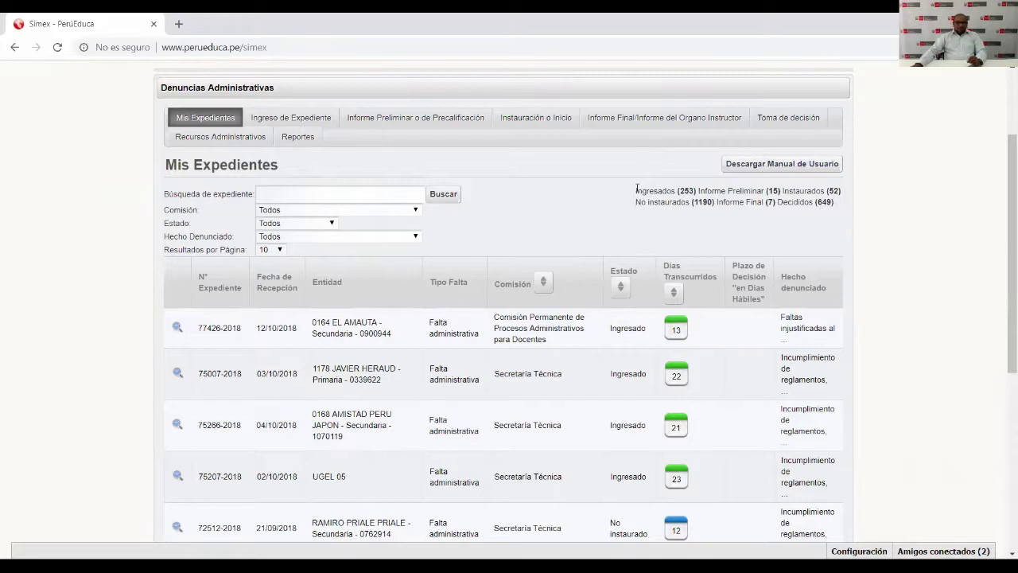
{"action": "left_click_drag", "start_coordinate": [635, 190], "coordinate": [841, 209]}
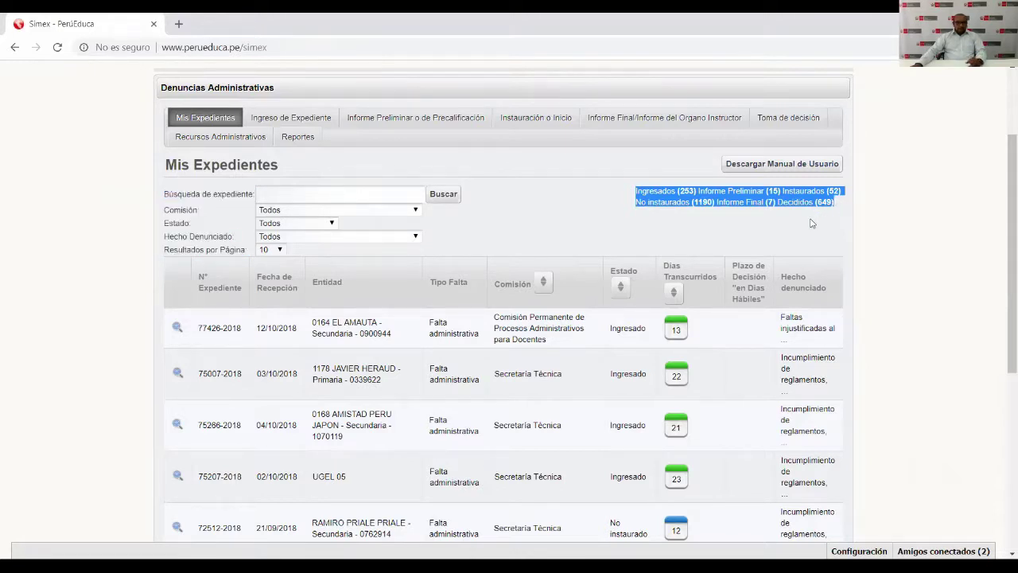
{"action": "scroll", "coordinate": [356, 352], "scroll_direction": "down", "scroll_amount": 1}
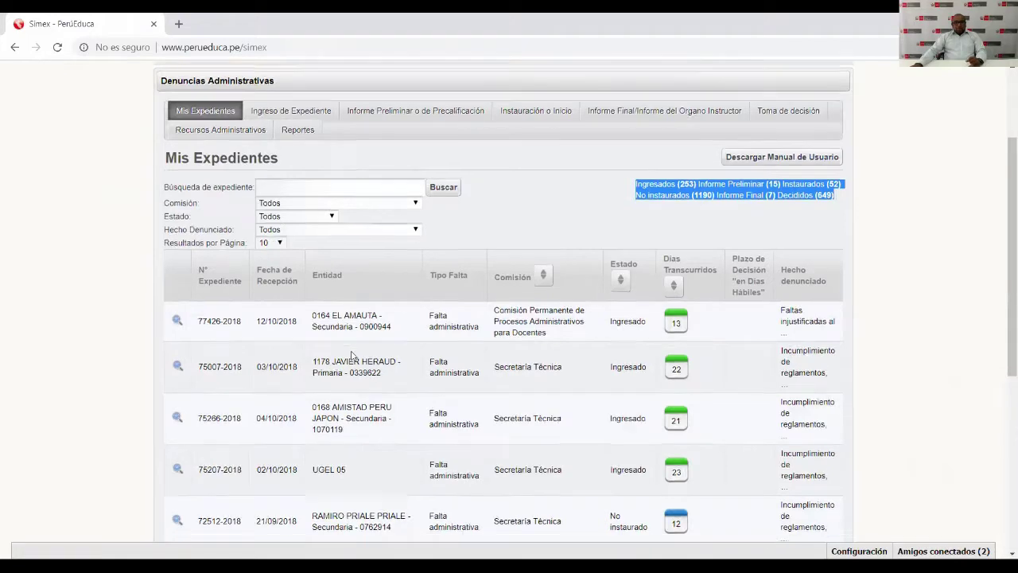
{"action": "scroll", "coordinate": [351, 351], "scroll_direction": "up", "scroll_amount": 2}
{"action": "scroll", "coordinate": [352, 353], "scroll_direction": "up", "scroll_amount": 1}
{"action": "scroll", "coordinate": [352, 355], "scroll_direction": "down", "scroll_amount": 1}
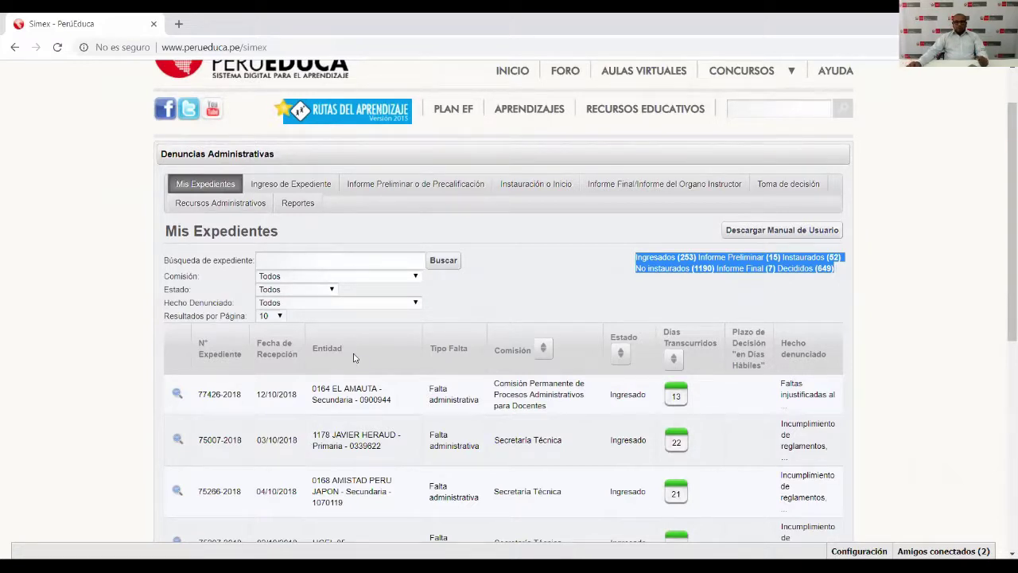
{"action": "left_click", "coordinate": [596, 302]}
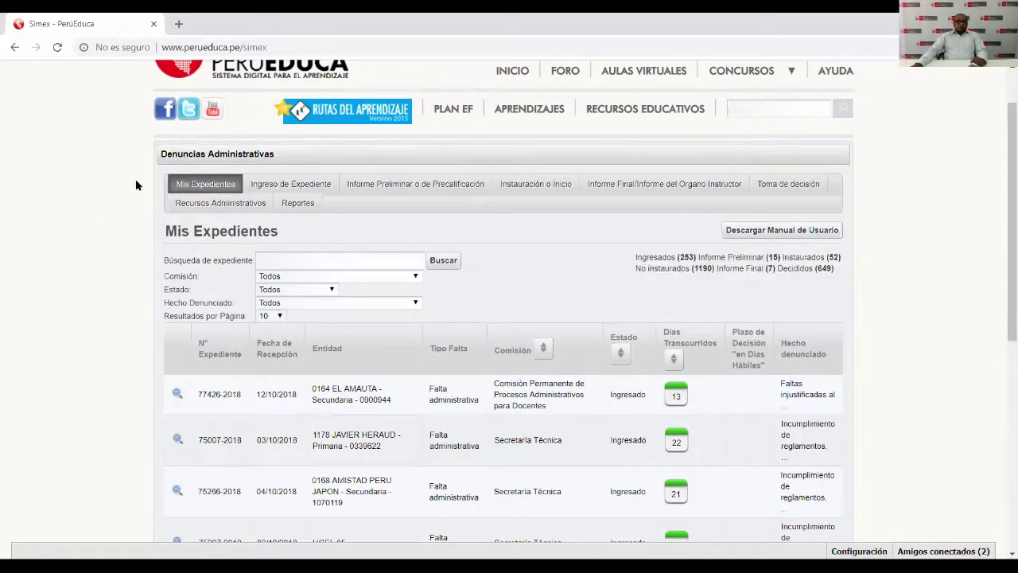
{"action": "left_click", "coordinate": [301, 186]}
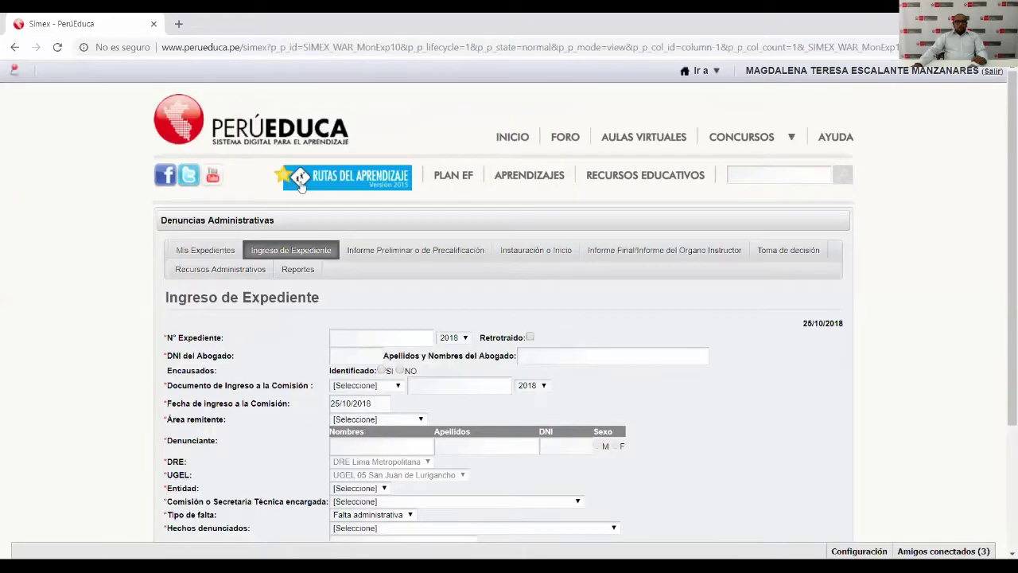
Bring up the blank Ingreso de Expediente form and scroll through it.
{"action": "scroll", "coordinate": [391, 362], "scroll_direction": "down", "scroll_amount": 1}
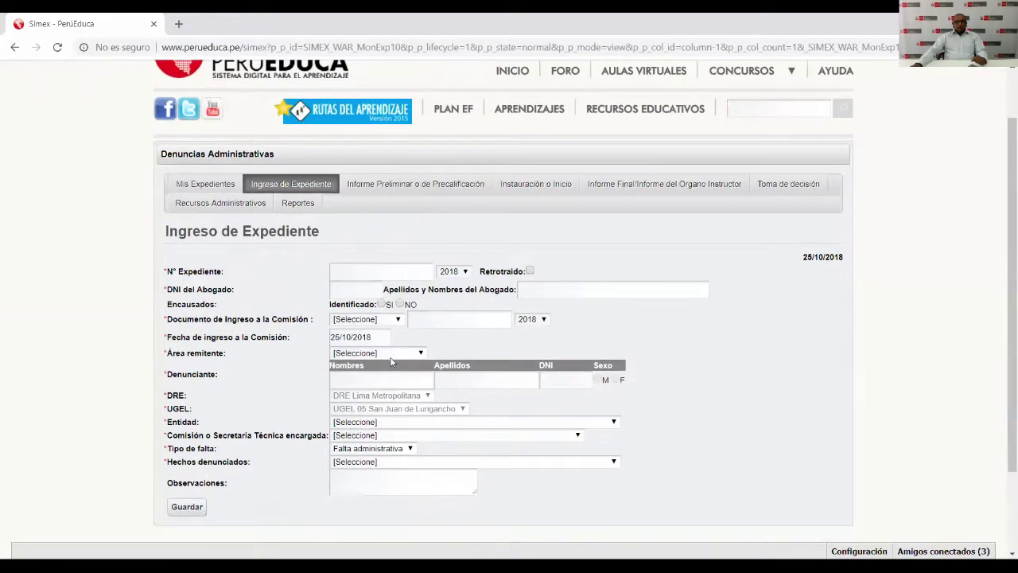
{"action": "scroll", "coordinate": [390, 362], "scroll_direction": "down", "scroll_amount": 1}
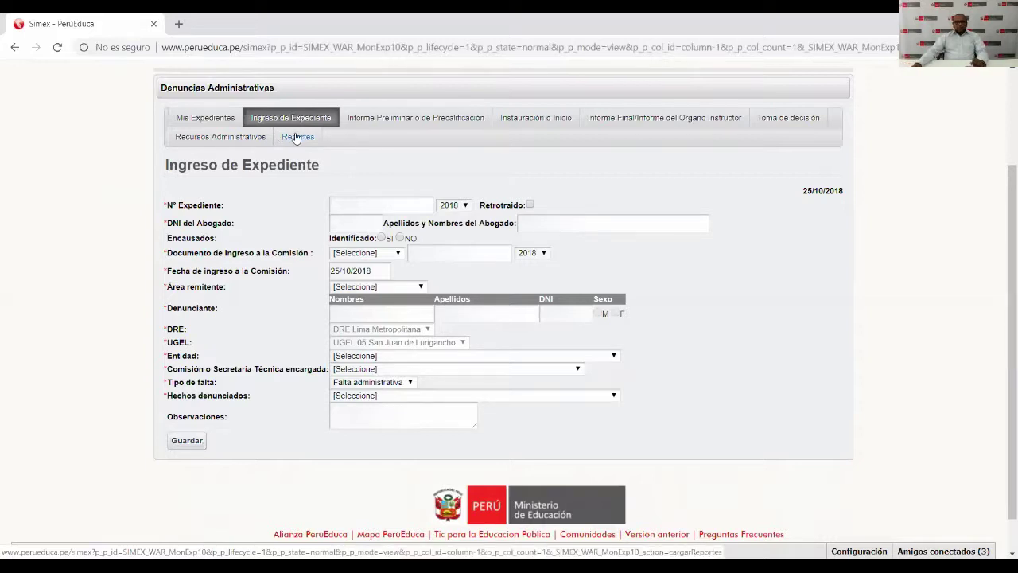
{"action": "left_click", "coordinate": [351, 205]}
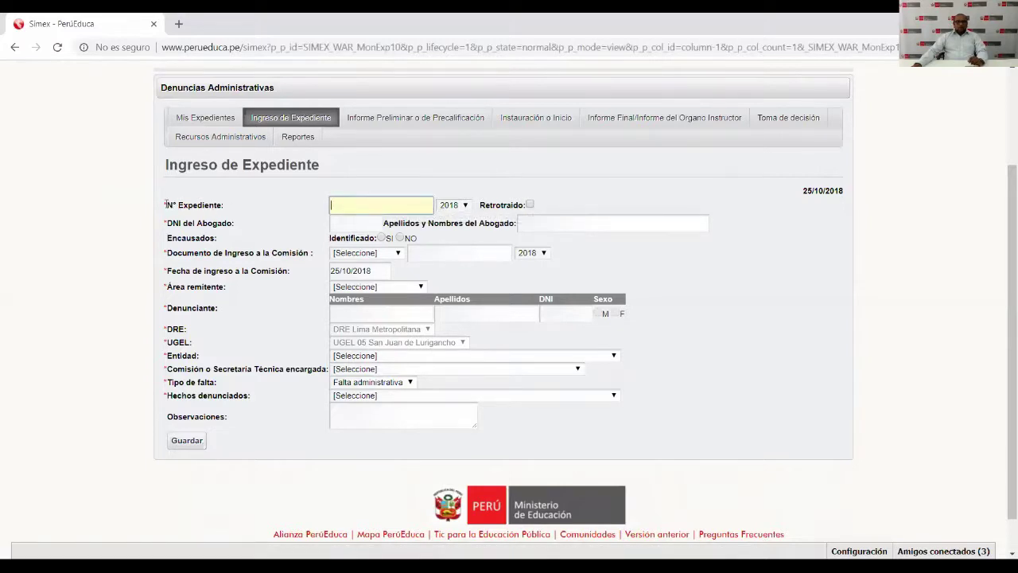
Enter expediente number 555666 with year 2018, then type the lawyer's DNI.
{"action": "left_click_drag", "start_coordinate": [165, 205], "coordinate": [226, 207]}
{"action": "left_click", "coordinate": [350, 205]}
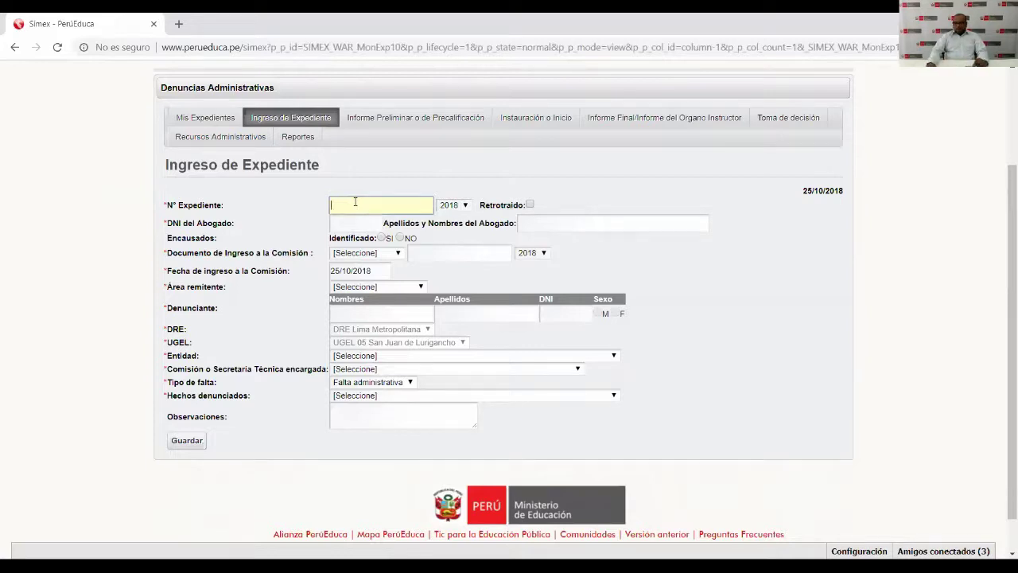
{"action": "type", "text": "555666"}
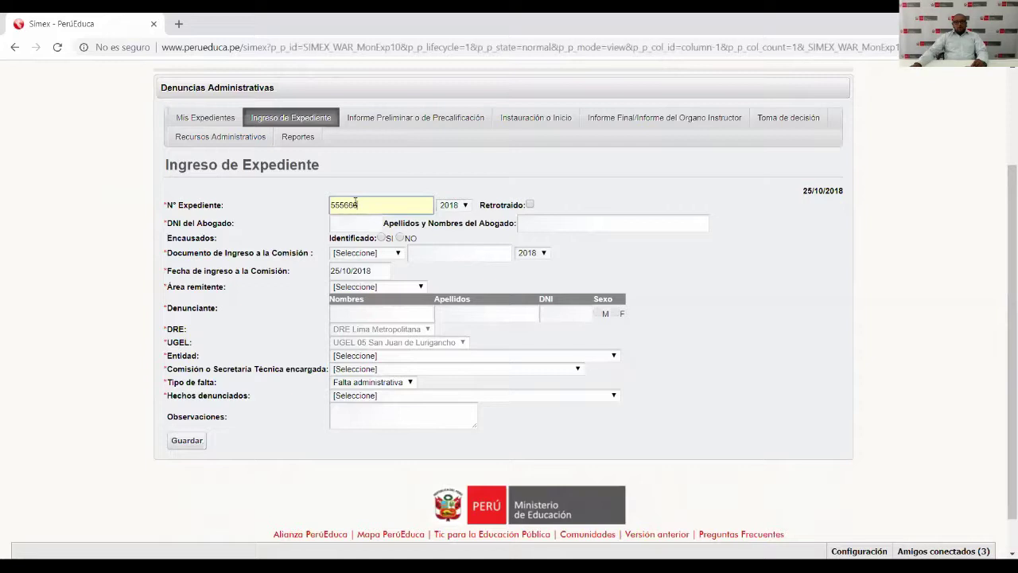
{"action": "left_click", "coordinate": [467, 207]}
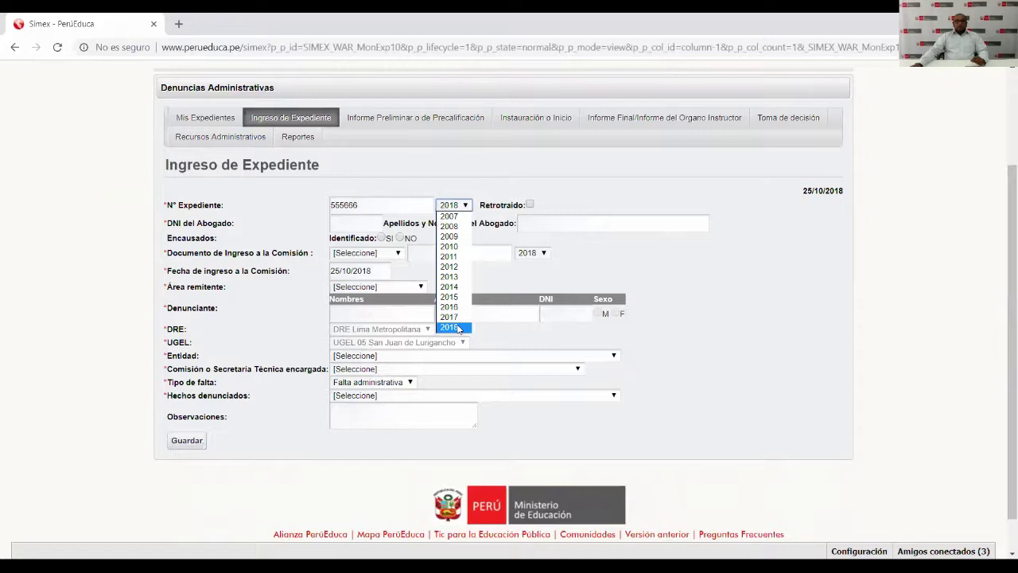
{"action": "left_click", "coordinate": [458, 329]}
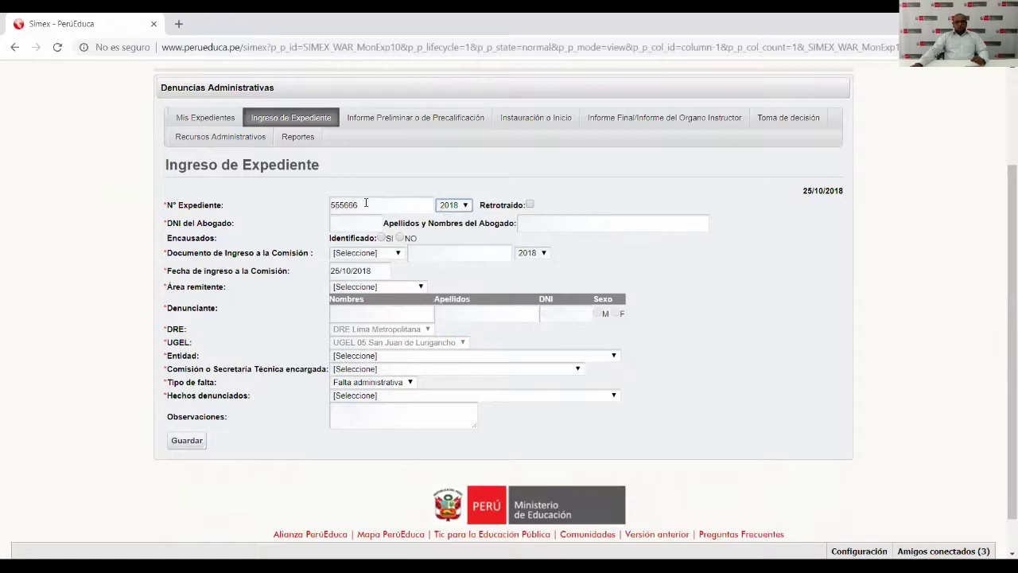
{"action": "left_click", "coordinate": [354, 227]}
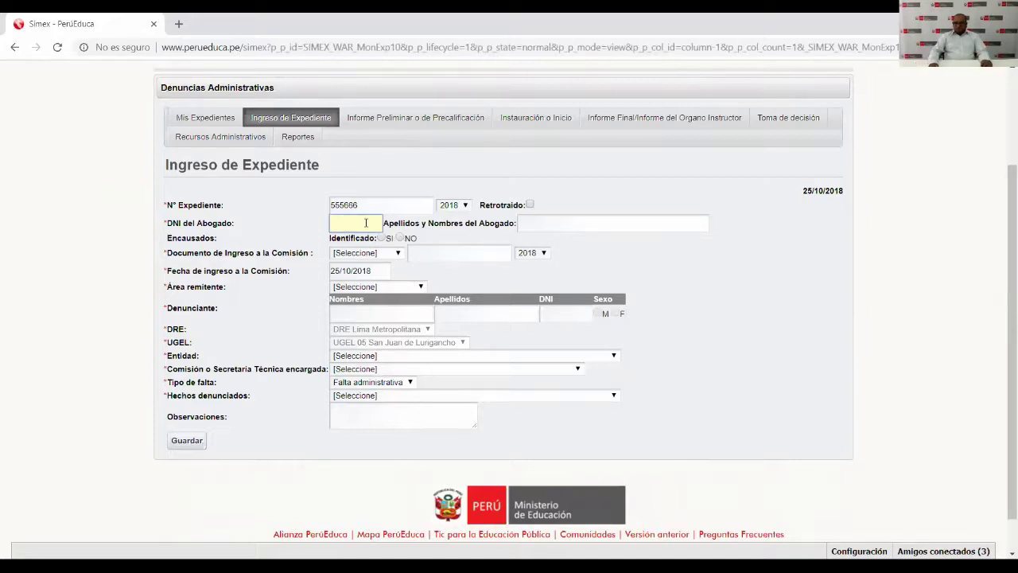
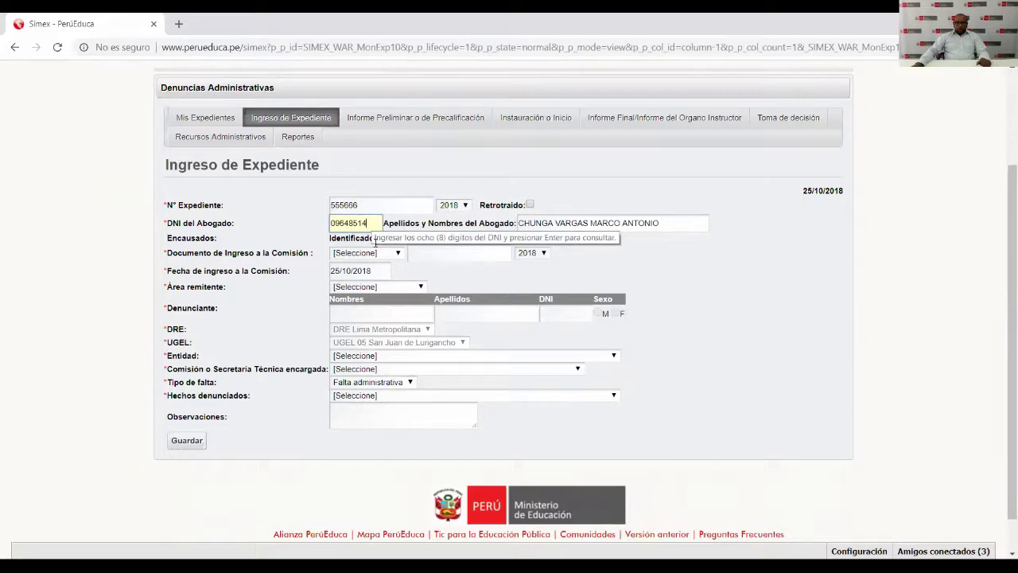
Select SI for Encausados Identificado.
{"action": "left_click_drag", "start_coordinate": [170, 240], "coordinate": [223, 240]}
{"action": "left_click", "coordinate": [191, 243]}
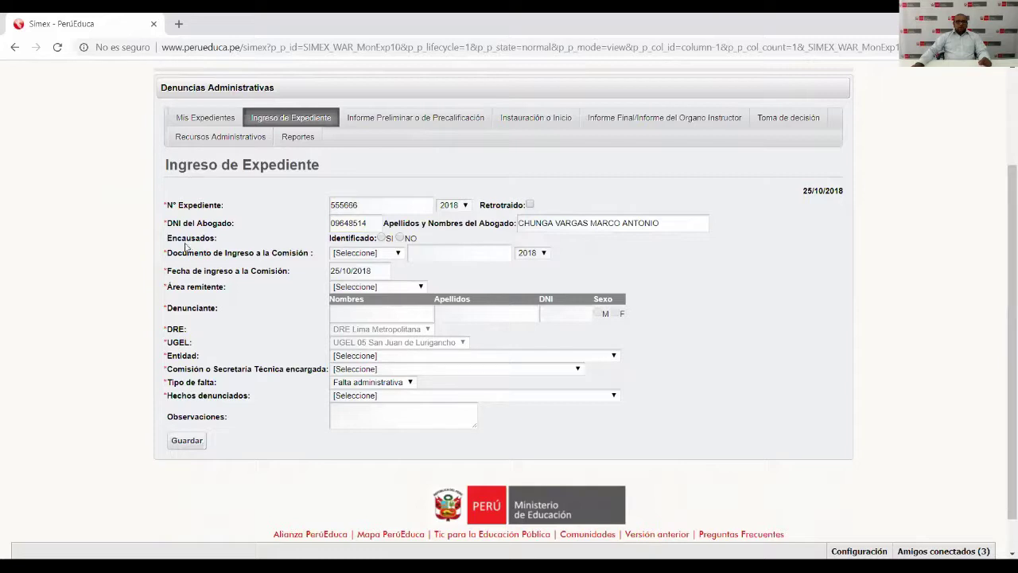
{"action": "left_click_drag", "start_coordinate": [167, 240], "coordinate": [219, 243]}
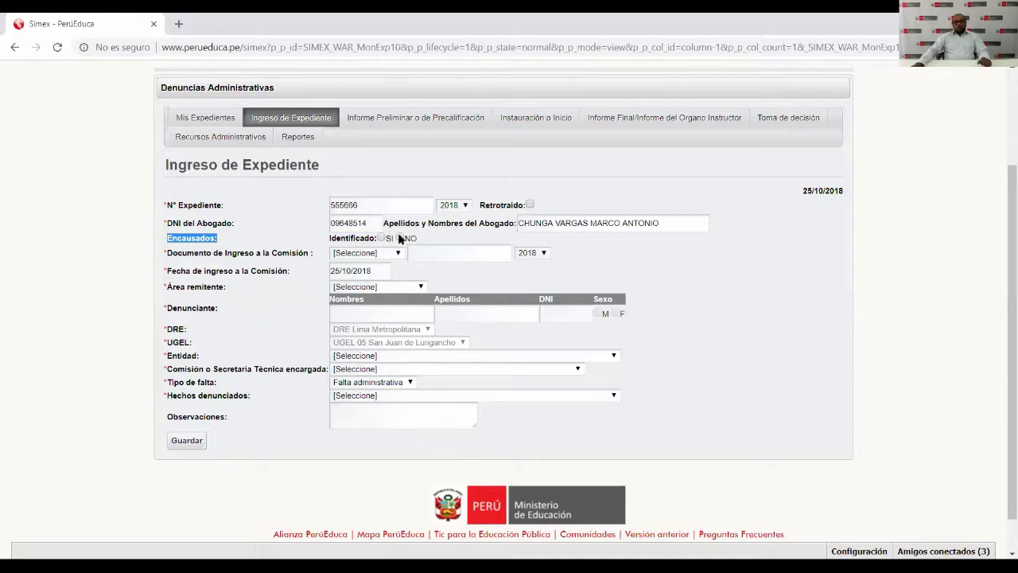
{"action": "left_click", "coordinate": [384, 239]}
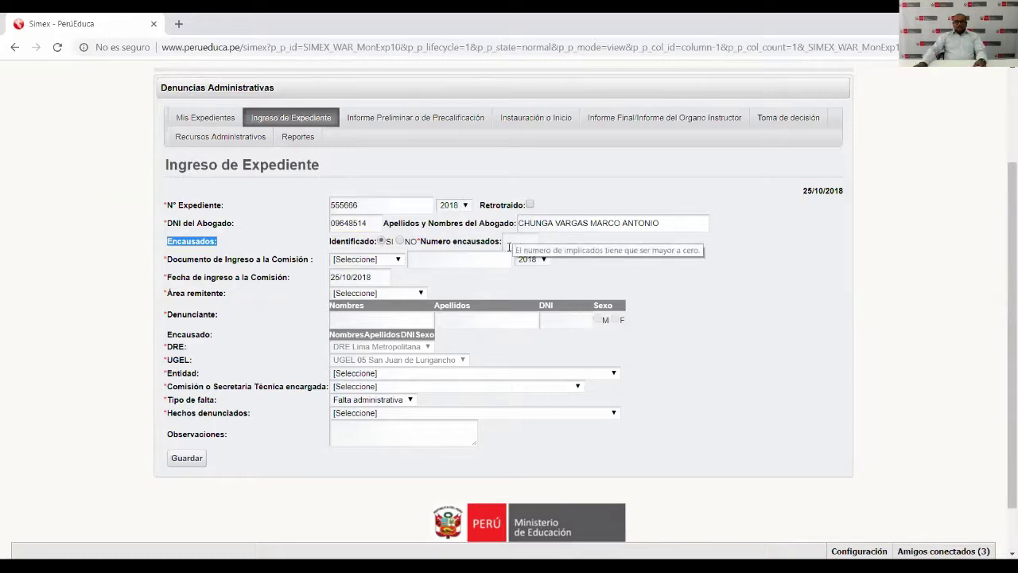
Enter 2 in Número encausados, then change the count to 10.
{"action": "left_click", "coordinate": [516, 238]}
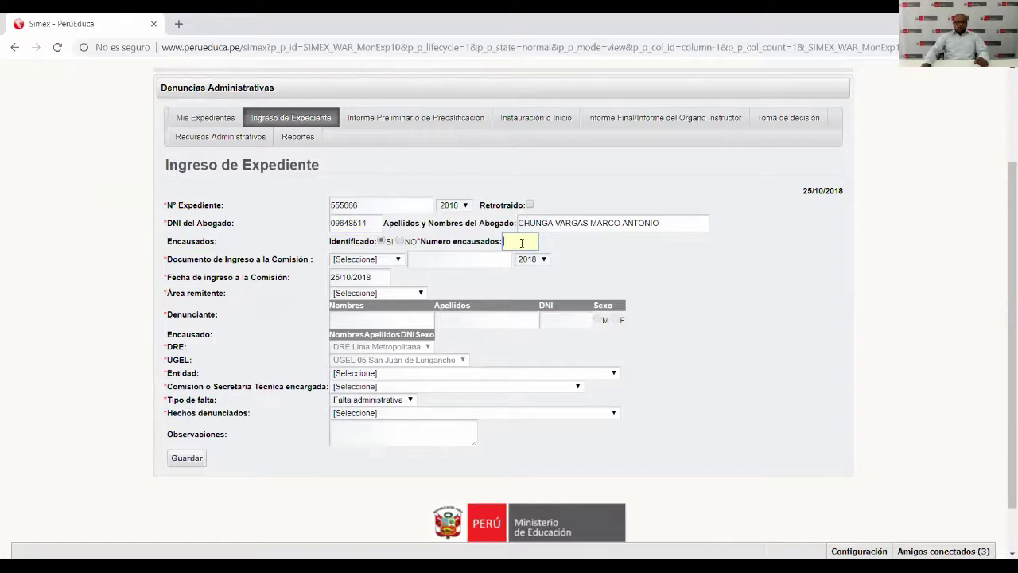
{"action": "type", "text": "2"}
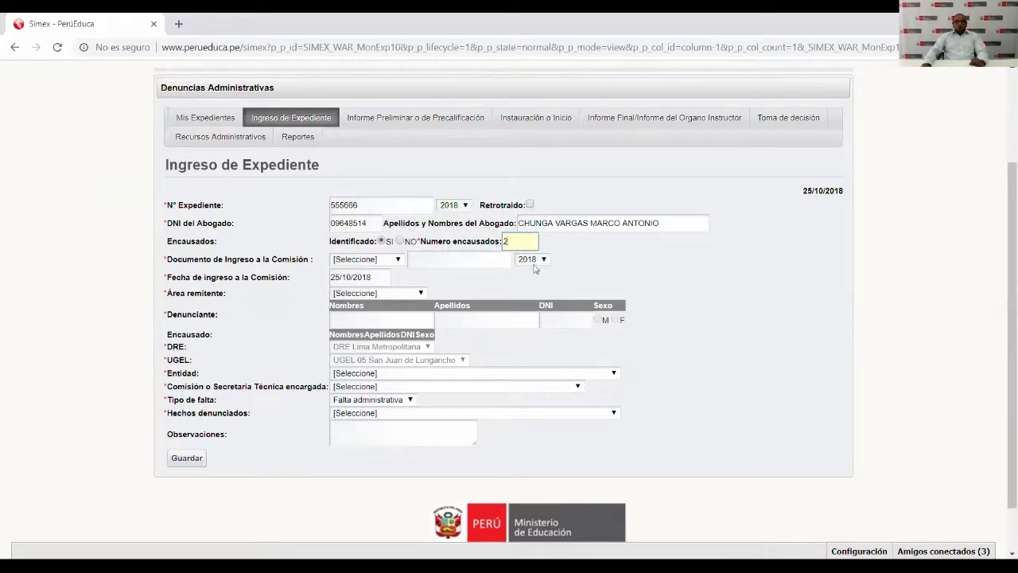
{"action": "left_click", "coordinate": [585, 261]}
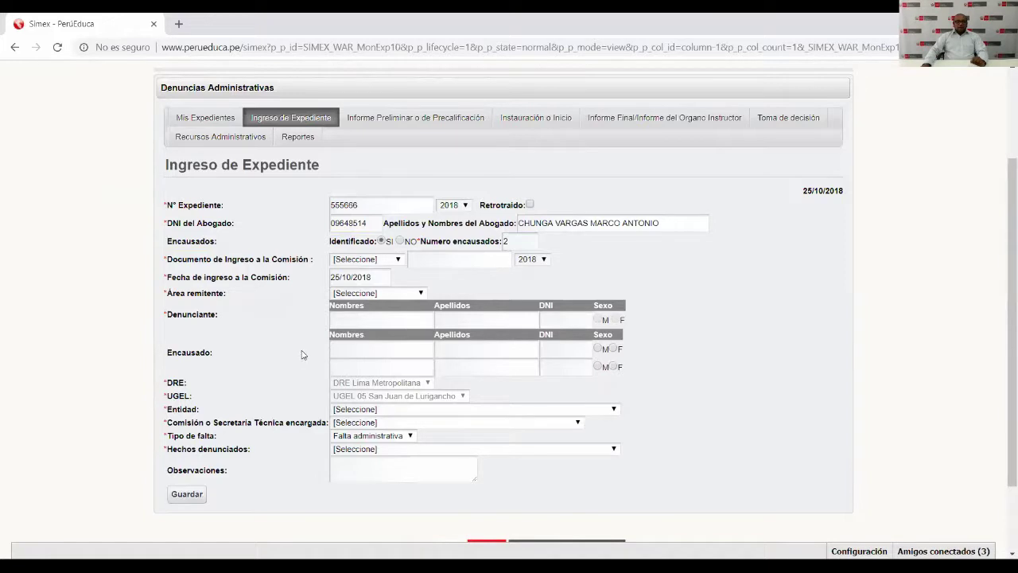
{"action": "left_click_drag", "start_coordinate": [167, 353], "coordinate": [344, 349]}
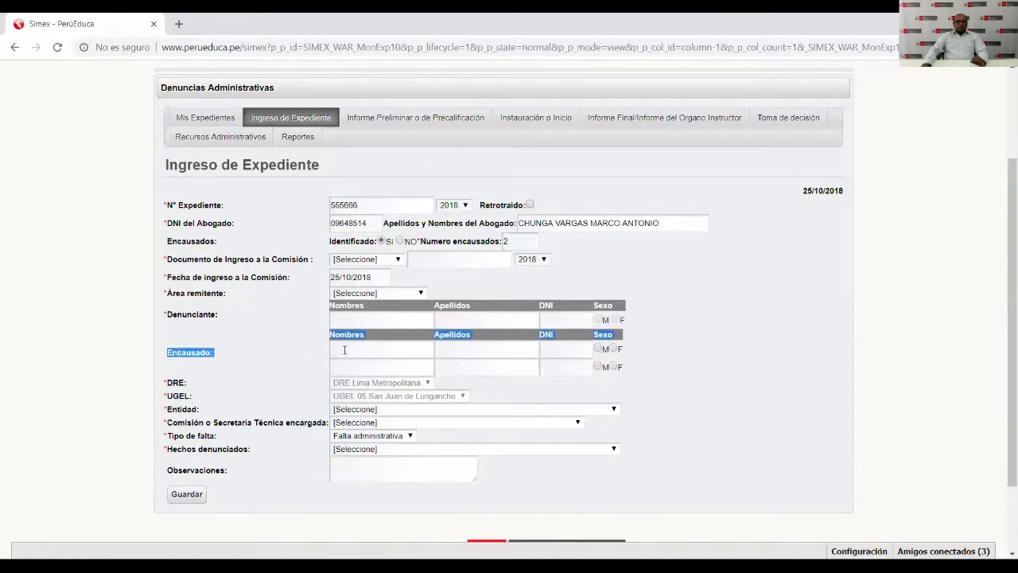
{"action": "left_click_drag", "start_coordinate": [414, 359], "coordinate": [626, 368]}
{"action": "left_click", "coordinate": [803, 386]}
{"action": "left_click_drag", "start_coordinate": [522, 242], "coordinate": [502, 242]}
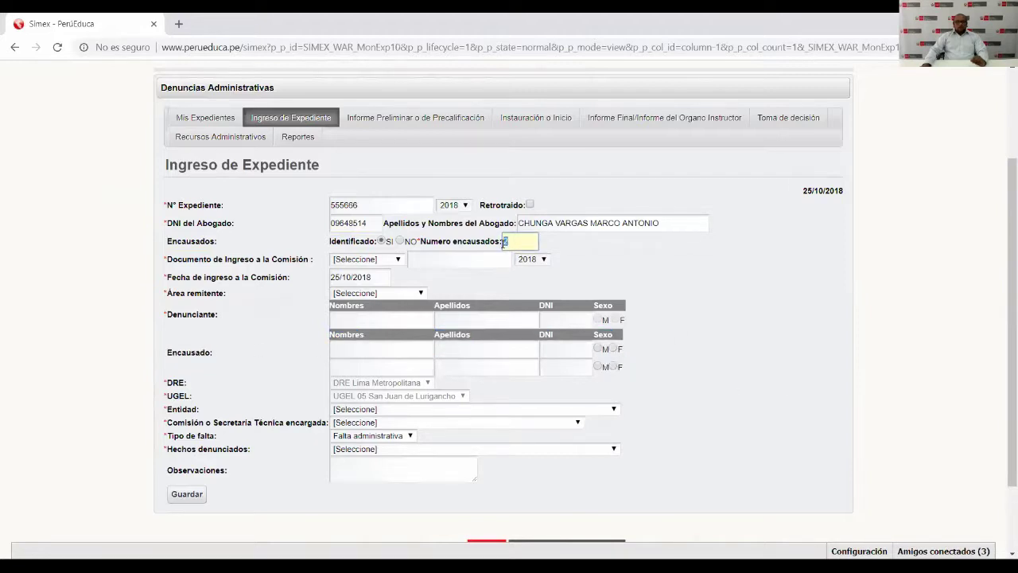
{"action": "type", "text": "10"}
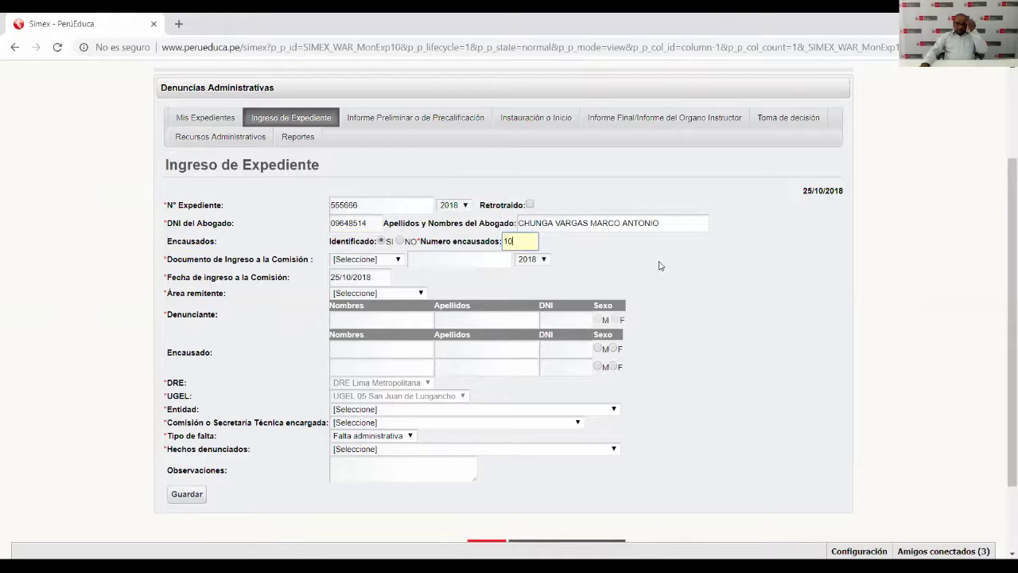
{"action": "left_click", "coordinate": [658, 266]}
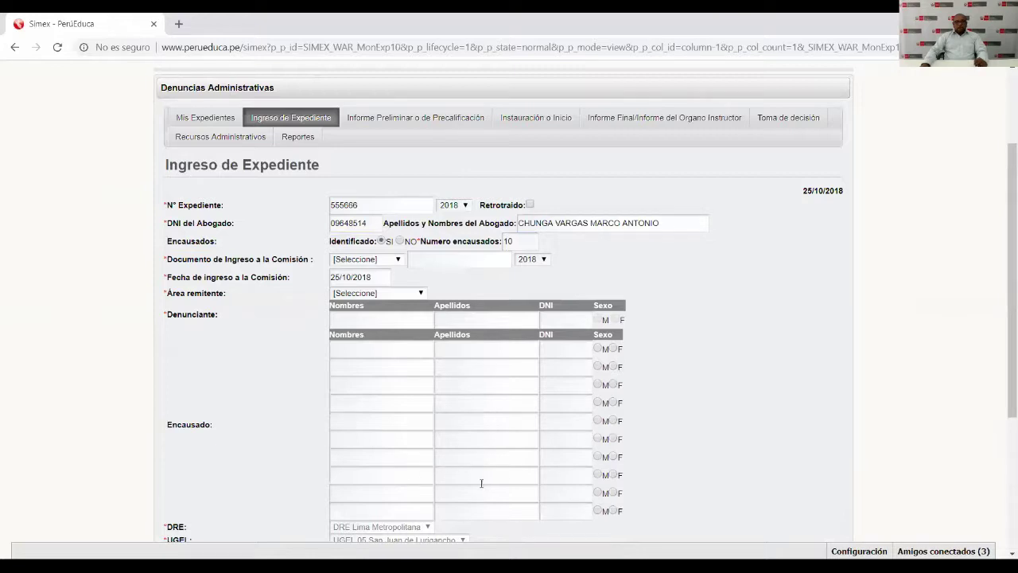
Switch Identificado to NO, replacing the accused count and table with a text box.
{"action": "left_click", "coordinate": [381, 241]}
{"action": "left_click", "coordinate": [570, 355]}
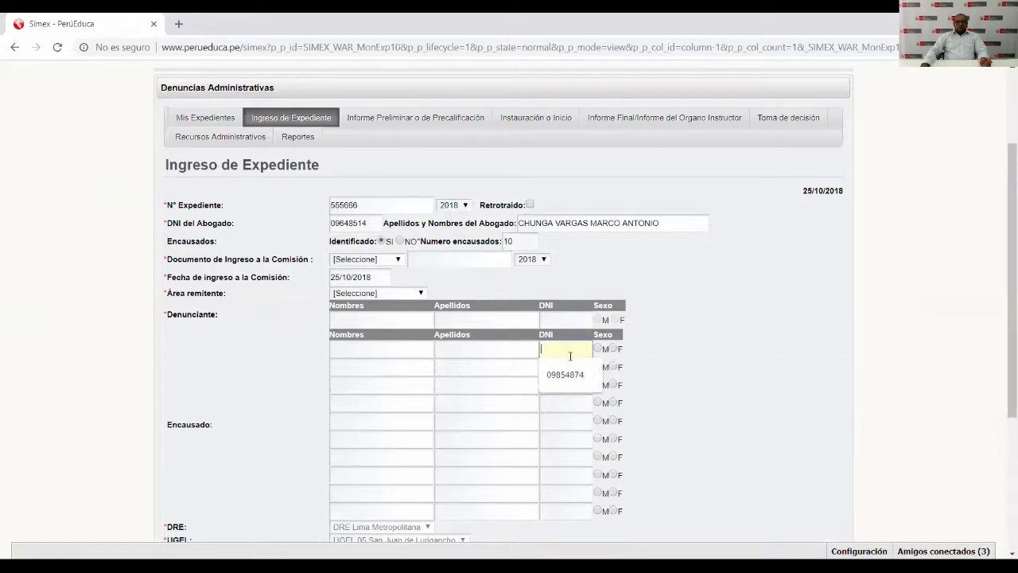
{"action": "left_click", "coordinate": [559, 405]}
{"action": "left_click", "coordinate": [568, 475]}
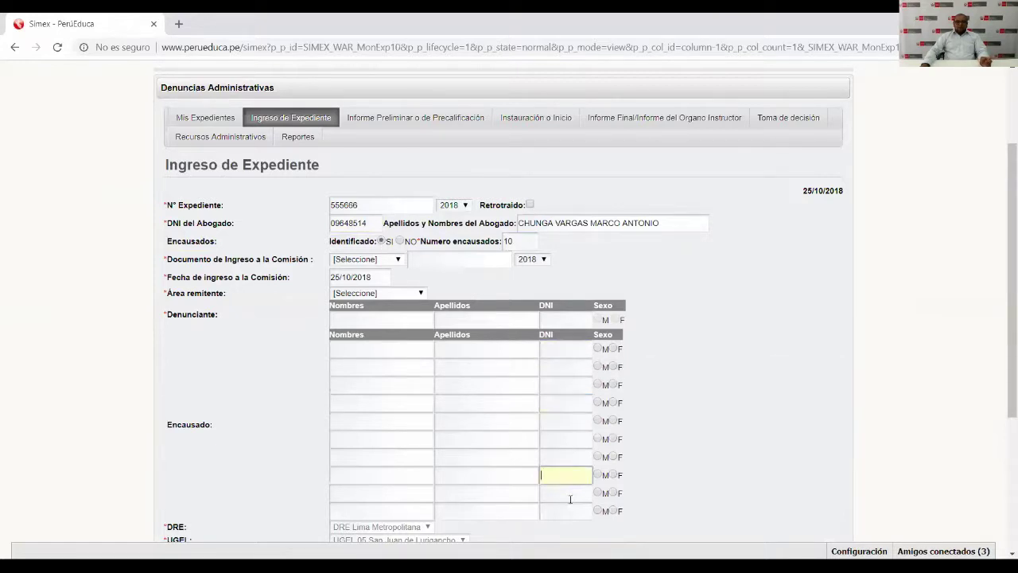
{"action": "left_click", "coordinate": [725, 374]}
{"action": "mouse_move", "coordinate": [526, 242]}
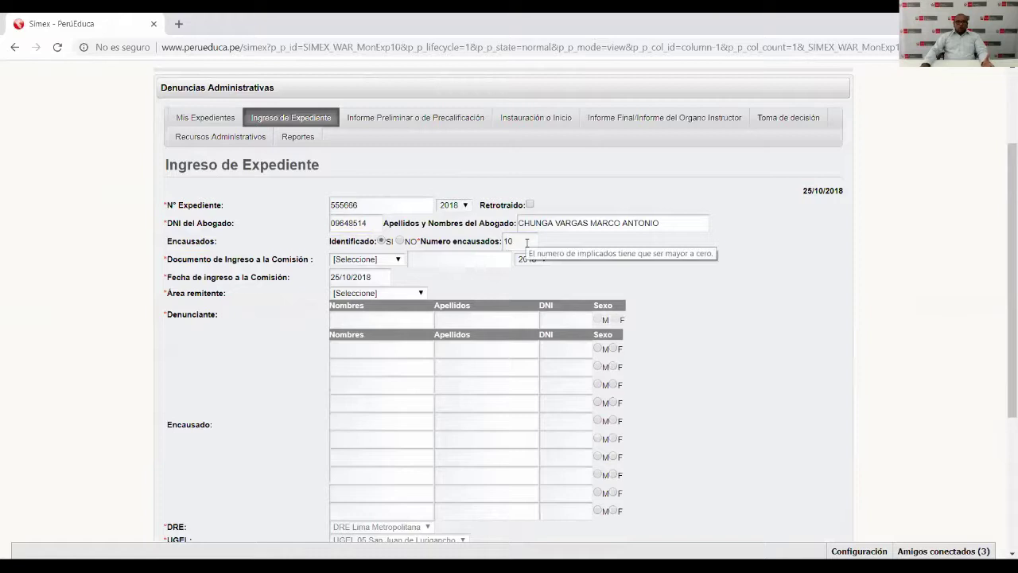
{"action": "left_click", "coordinate": [400, 241]}
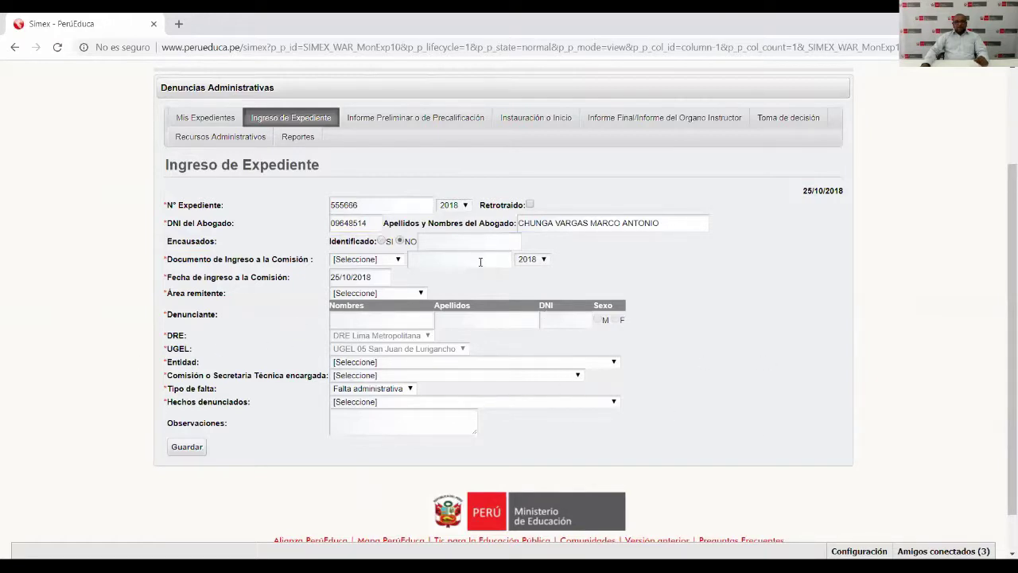
{"action": "left_click", "coordinate": [444, 240]}
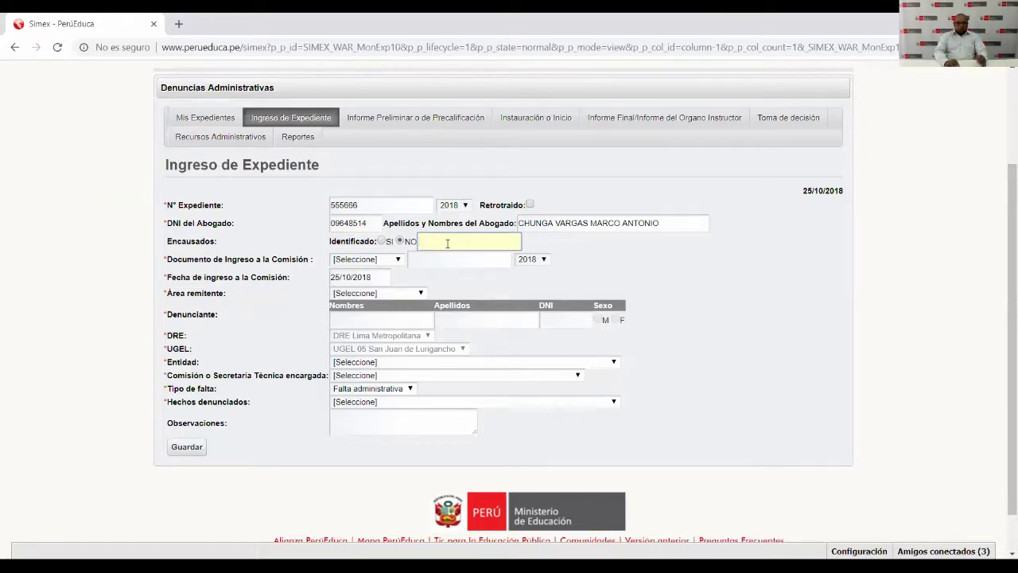
Type 'PERSONAL DE SERVICIO' as the accused description, then erase it.
{"action": "type", "text": "rofesores de"}
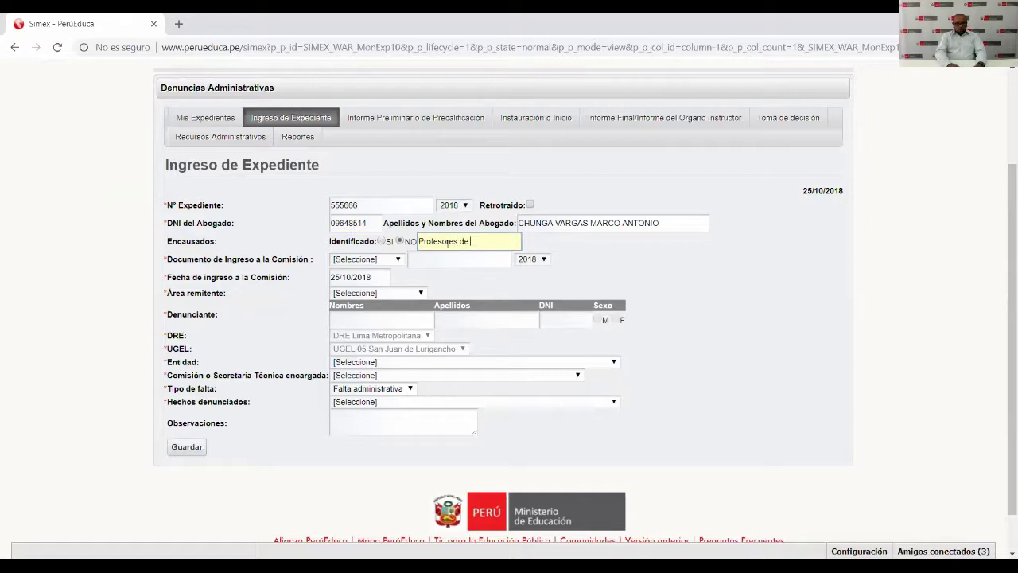
{"action": "type", "text": " curso"}
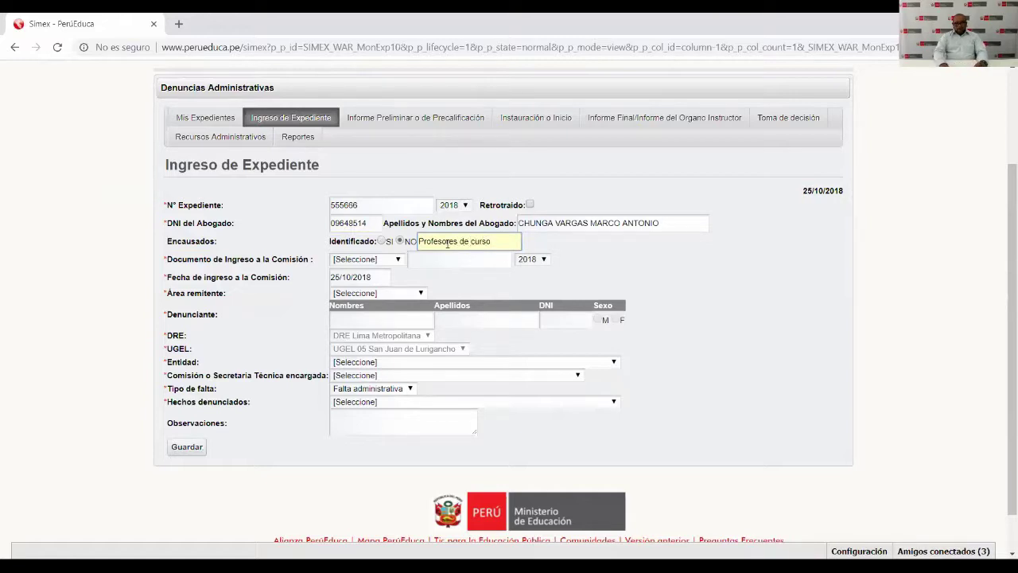
{"action": "key", "text": "BackSpace"}
{"action": "key", "text": "BackSpace"}
{"action": "key", "text": "BackSpace"}
{"action": "key", "text": "BackSpace"}
{"action": "key", "text": "BackSpace"}
{"action": "key", "text": "BackSpace"}
{"action": "key", "text": "BackSpace"}
{"action": "key", "text": "BackSpace"}
{"action": "key", "text": "BackSpace"}
{"action": "key", "text": "BackSpace"}
{"action": "key", "text": "BackSpace"}
{"action": "key", "text": "BackSpace"}
{"action": "key", "text": "BackSpace"}
{"action": "key", "text": "BackSpace"}
{"action": "key", "text": "BackSpace"}
{"action": "key", "text": "BackSpace"}
{"action": "key", "text": "BackSpace"}
{"action": "key", "text": "BackSpace"}
{"action": "key", "text": "BackSpace"}
{"action": "type", "text": "PERSONAL DE SERVICIO"}
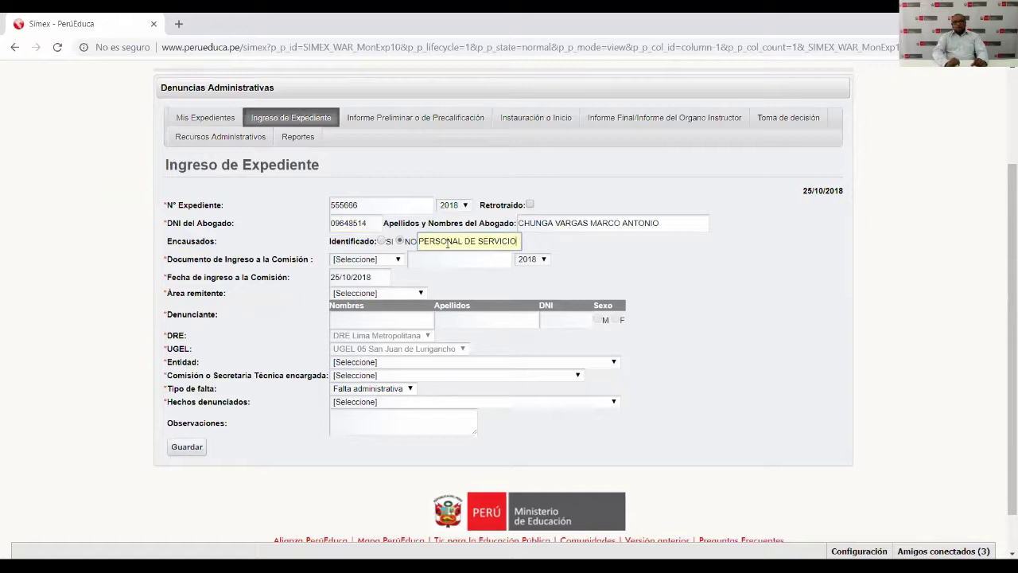
{"action": "key", "text": "BackSpace"}
{"action": "key", "text": "BackSpace"}
{"action": "key", "text": "BackSpace"}
{"action": "key", "text": "BackSpace"}
{"action": "key", "text": "BackSpace"}
{"action": "key", "text": "BackSpace"}
{"action": "key", "text": "BackSpace"}
{"action": "key", "text": "BackSpace"}
{"action": "key", "text": "BackSpace"}
{"action": "key", "text": "BackSpace"}
{"action": "key", "text": "BackSpace"}
{"action": "key", "text": "BackSpace"}
{"action": "key", "text": "BackSpace"}
{"action": "key", "text": "BackSpace"}
{"action": "key", "text": "BackSpace"}
{"action": "key", "text": "BackSpace"}
{"action": "key", "text": "BackSpace"}
{"action": "key", "text": "BackSpace"}
{"action": "key", "text": "BackSpace"}
{"action": "key", "text": "BackSpace"}
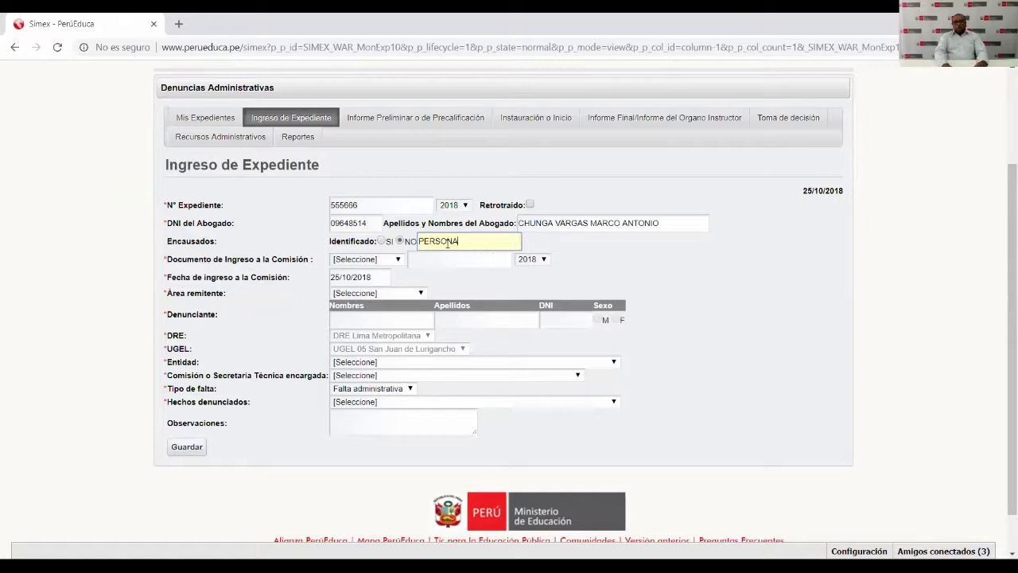
Mark the accused as identified again and set Número encausados to 2.
{"action": "left_click", "coordinate": [385, 241]}
{"action": "left_click", "coordinate": [513, 241]}
{"action": "type", "text": "10"}
{"action": "double_click", "coordinate": [508, 241]}
{"action": "type", "text": "2"}
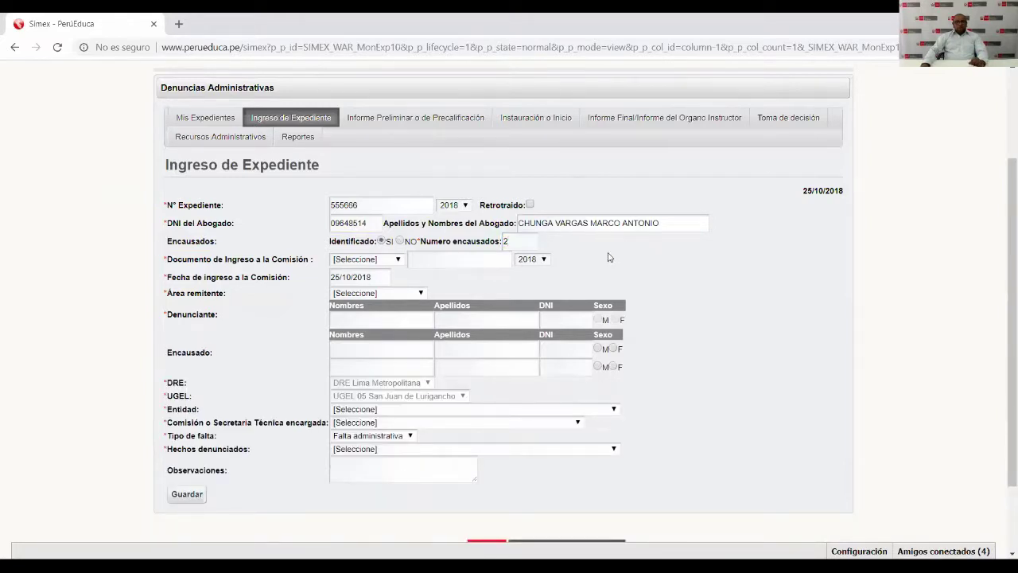
{"action": "double_click", "coordinate": [503, 241]}
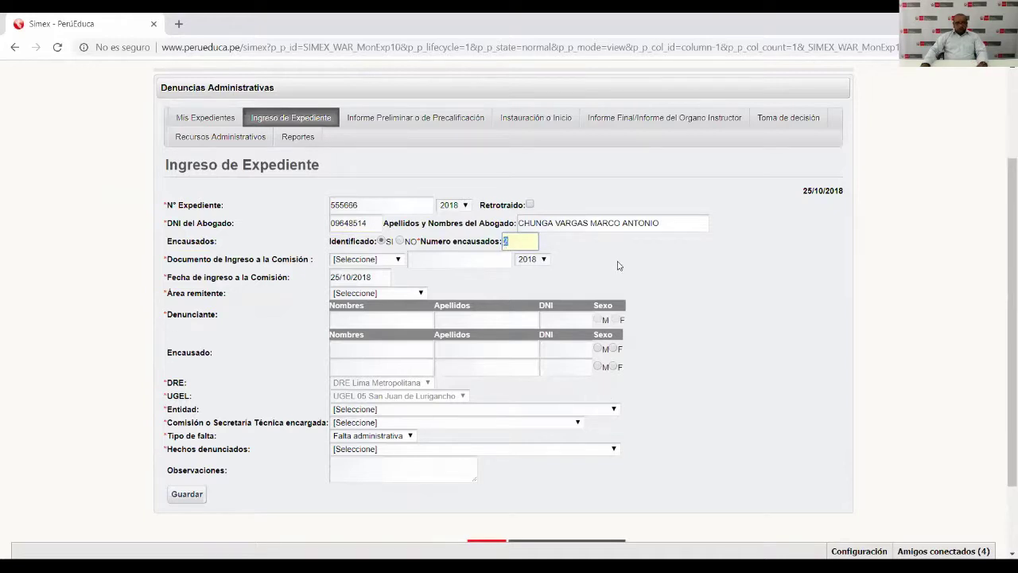
Set Número encausados to 1 and choose Informe as the Documento de Ingreso.
{"action": "type", "text": "1"}
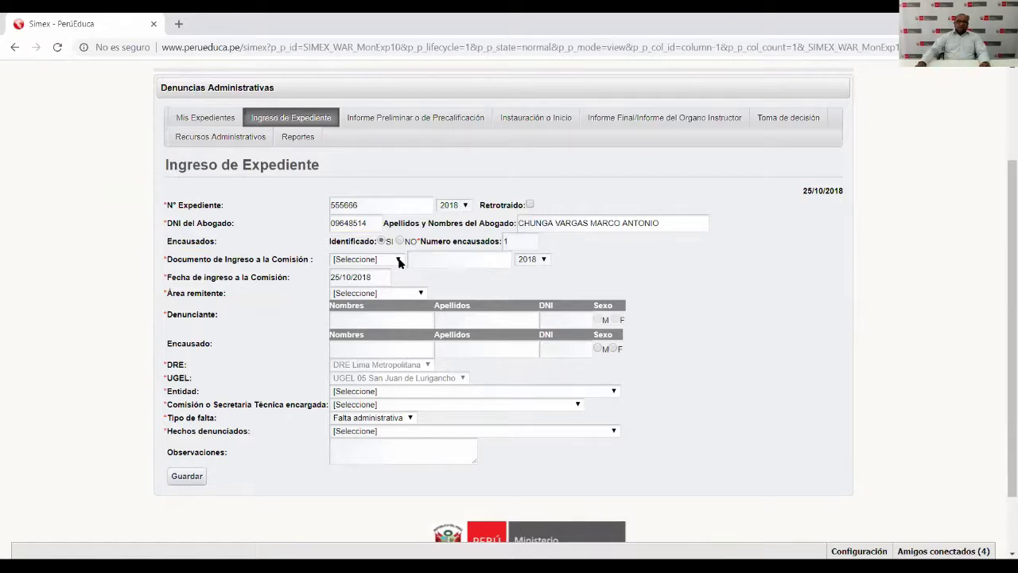
{"action": "left_click", "coordinate": [399, 262]}
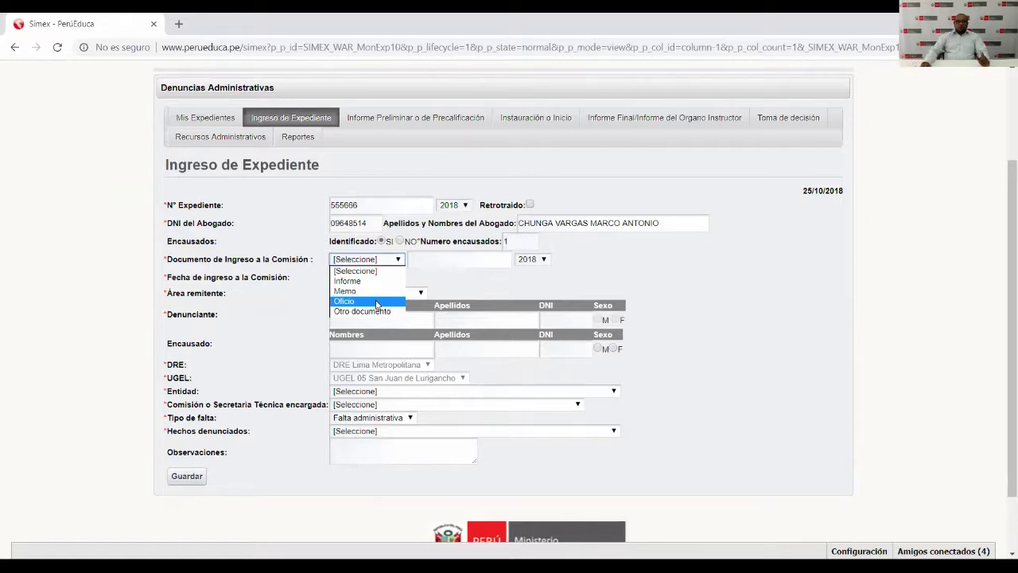
{"action": "left_click", "coordinate": [373, 312]}
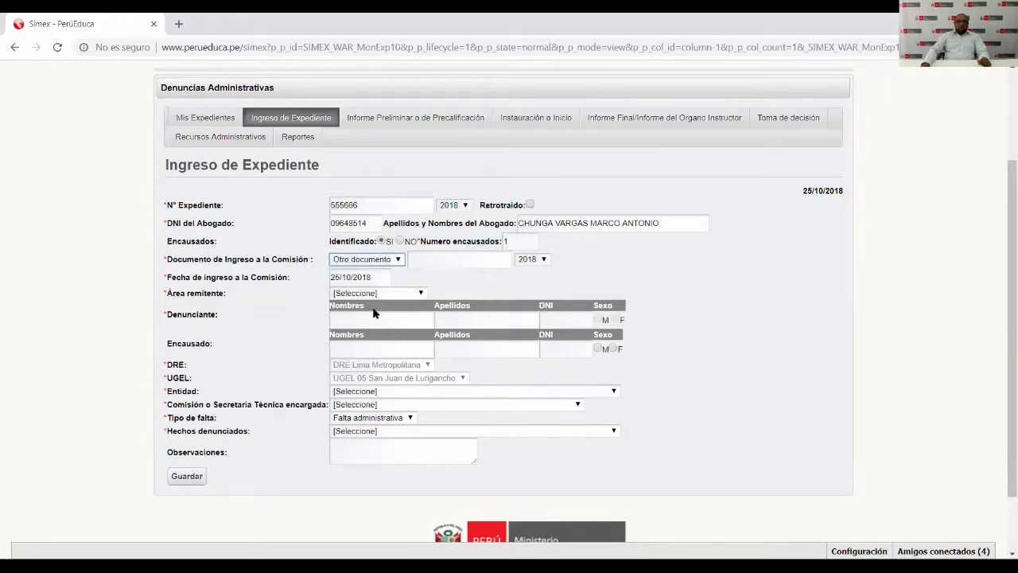
{"action": "left_click", "coordinate": [398, 261]}
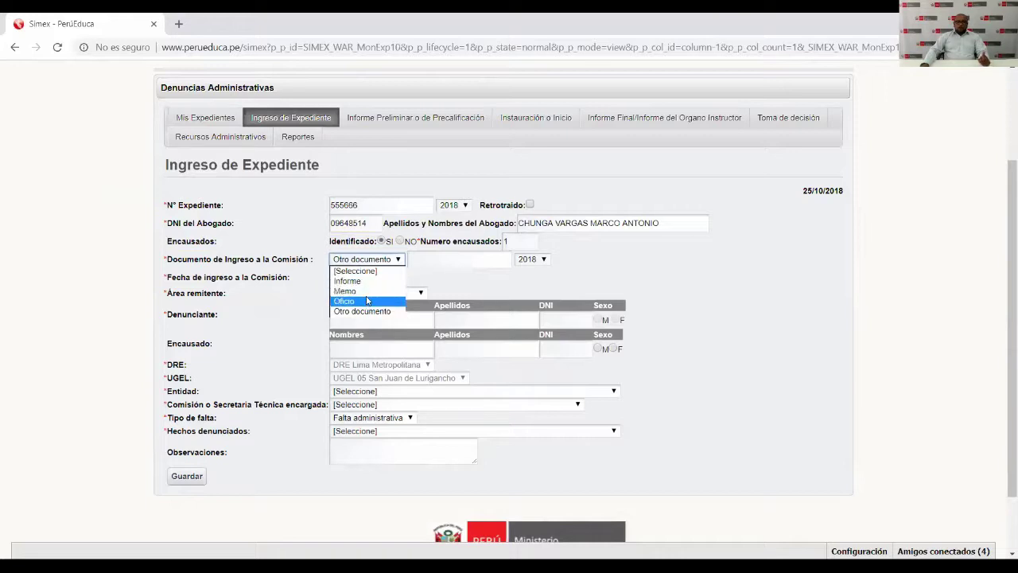
{"action": "left_click", "coordinate": [371, 281]}
Enter entry document number 2525 with year 2018.
{"action": "left_click", "coordinate": [426, 259]}
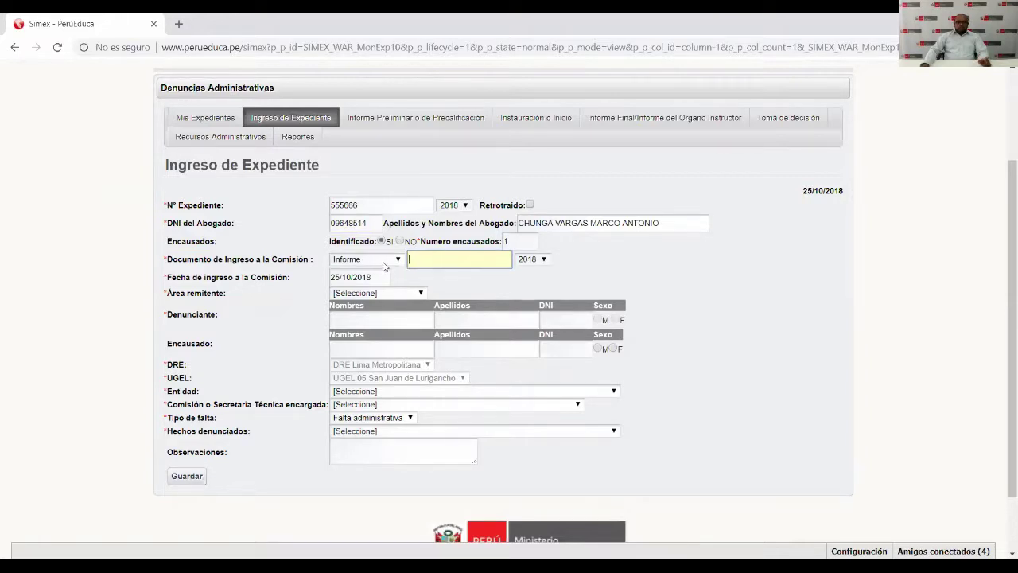
{"action": "type", "text": "2525"}
{"action": "left_click", "coordinate": [545, 264]}
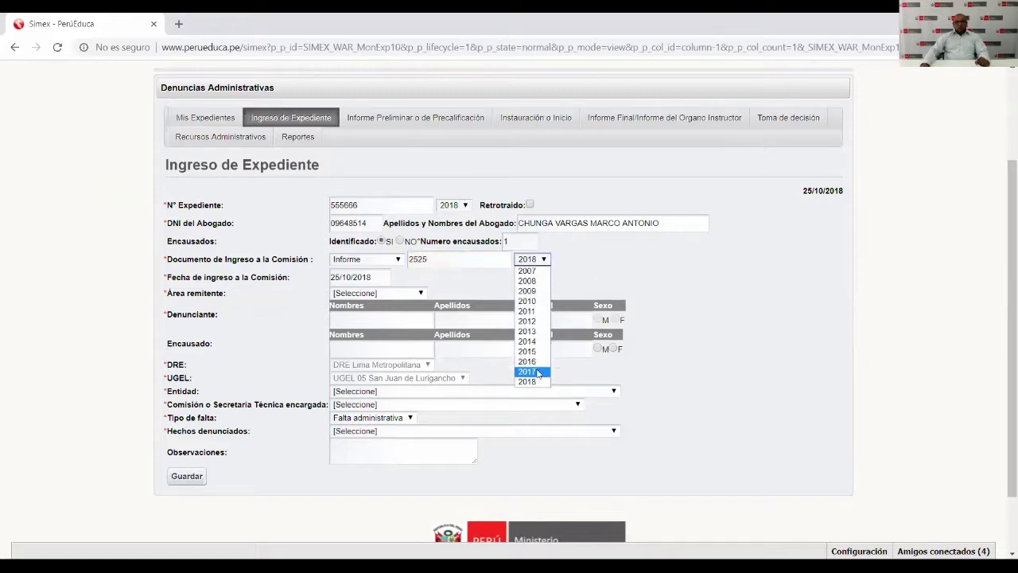
{"action": "left_click", "coordinate": [530, 381]}
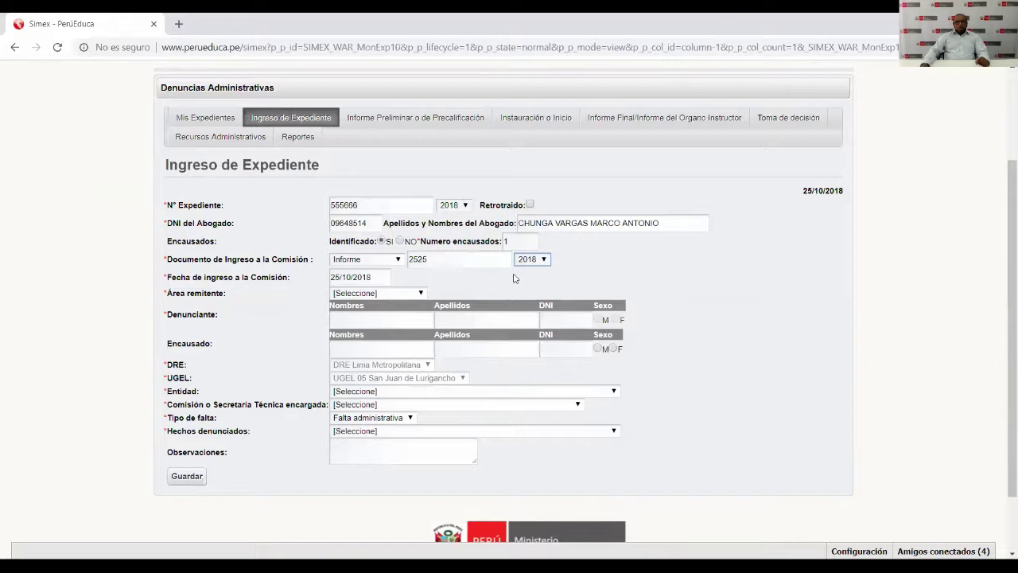
{"action": "left_click", "coordinate": [380, 276]}
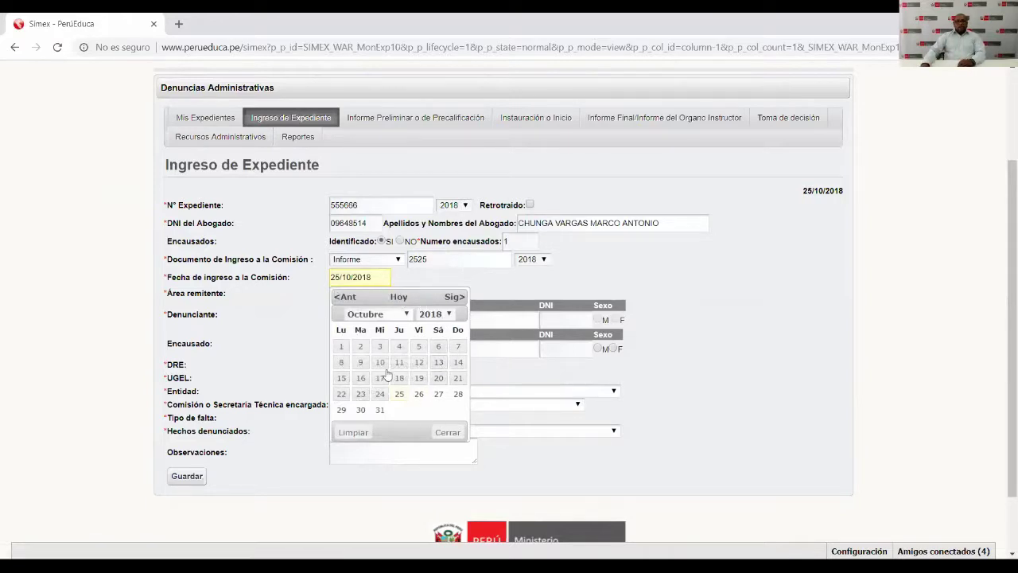
Pick 3 Julio 2018 in the calendar so the entry date reads 03/07/2018.
{"action": "left_click", "coordinate": [450, 316]}
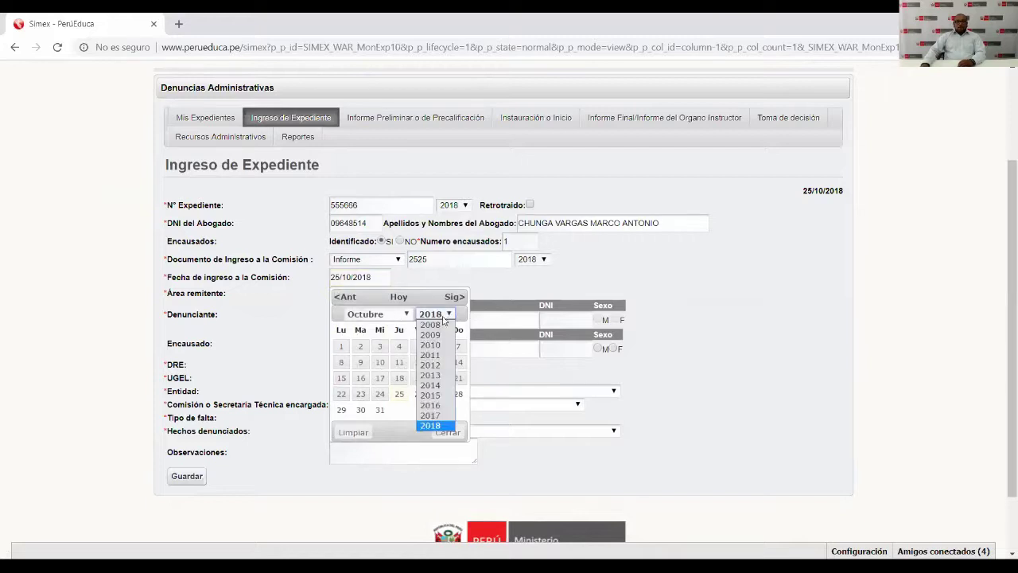
{"action": "left_click", "coordinate": [407, 315]}
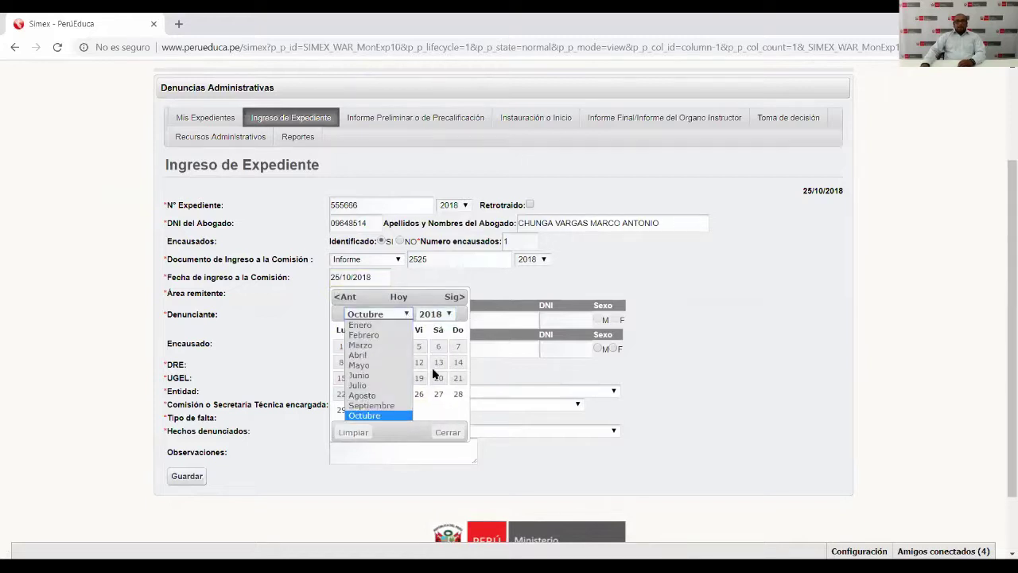
{"action": "left_click", "coordinate": [450, 317]}
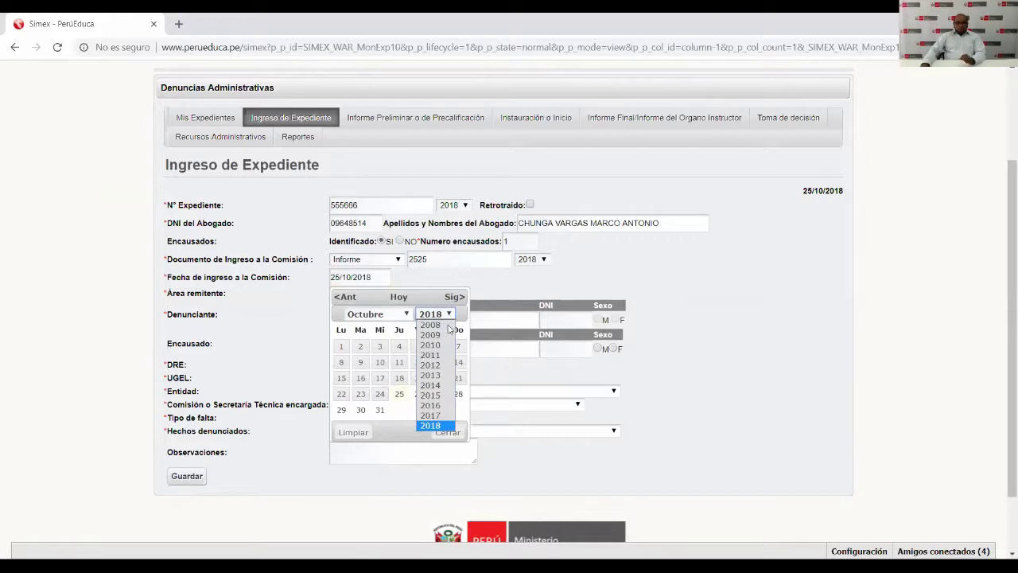
{"action": "left_click", "coordinate": [437, 426]}
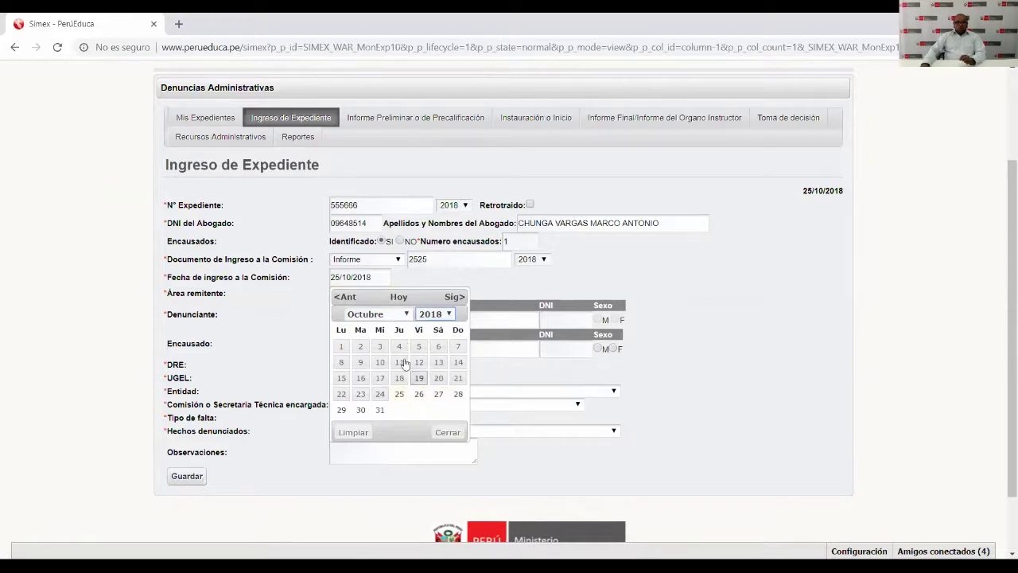
{"action": "left_click", "coordinate": [405, 314]}
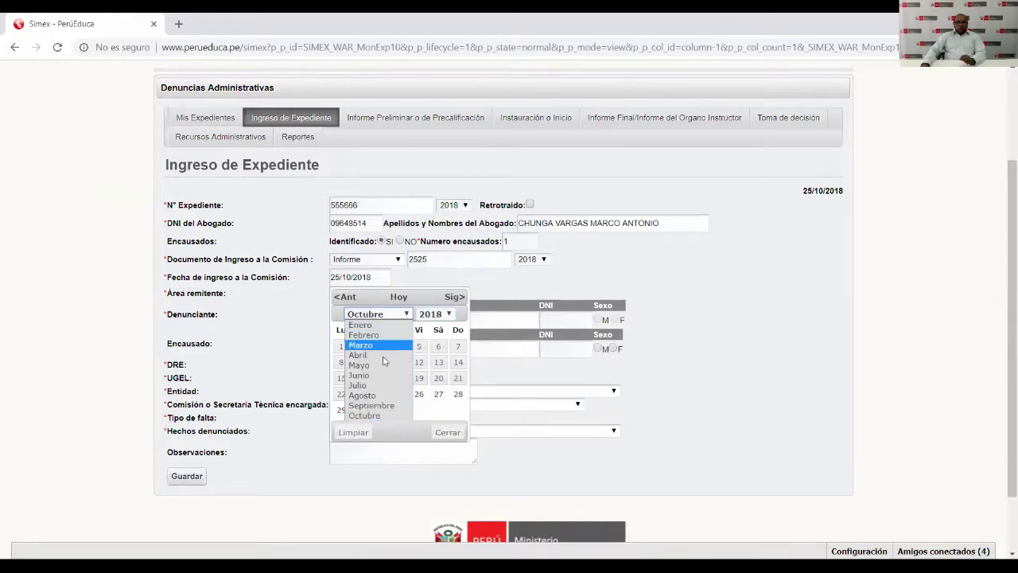
{"action": "left_click", "coordinate": [372, 385]}
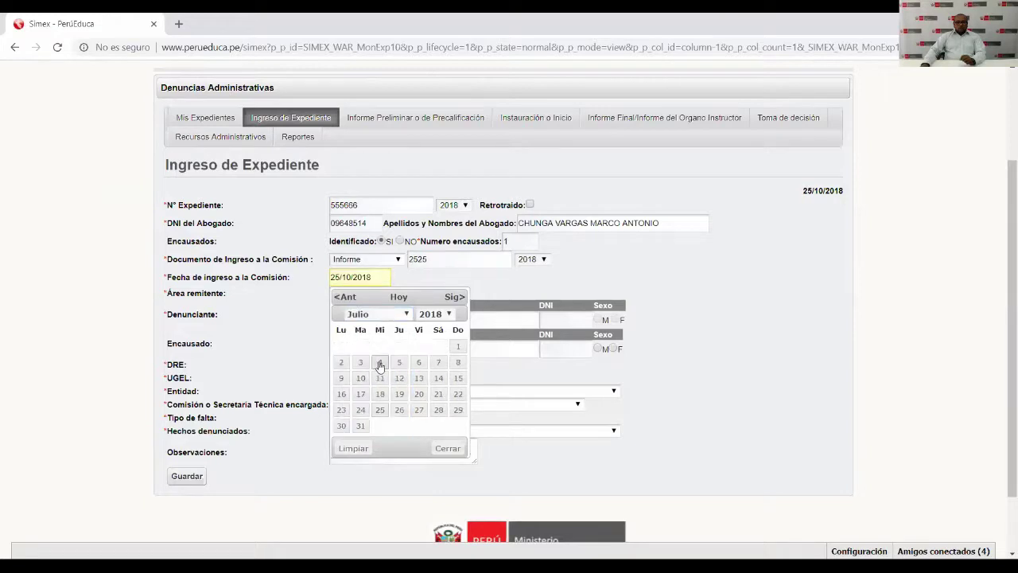
{"action": "left_click", "coordinate": [361, 362]}
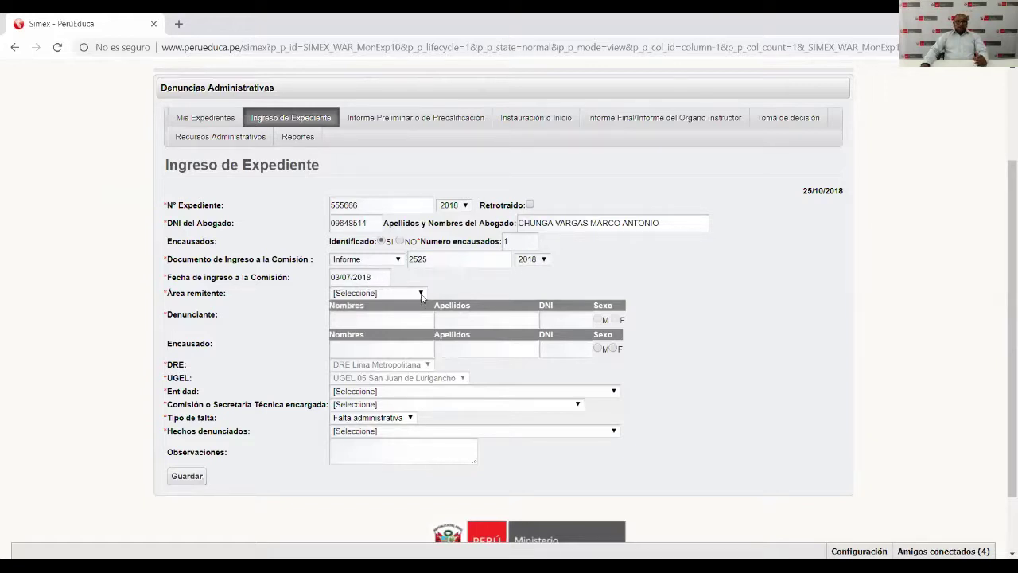
Choose Dirección as Área remitente after briefly trying Otra área.
{"action": "left_click", "coordinate": [420, 293]}
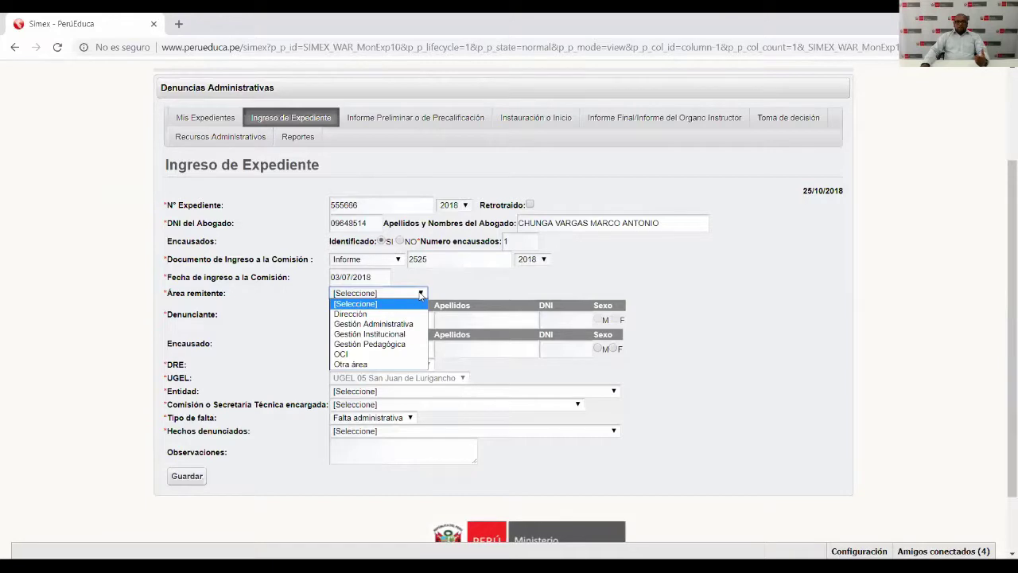
{"action": "mouse_move", "coordinate": [385, 296]}
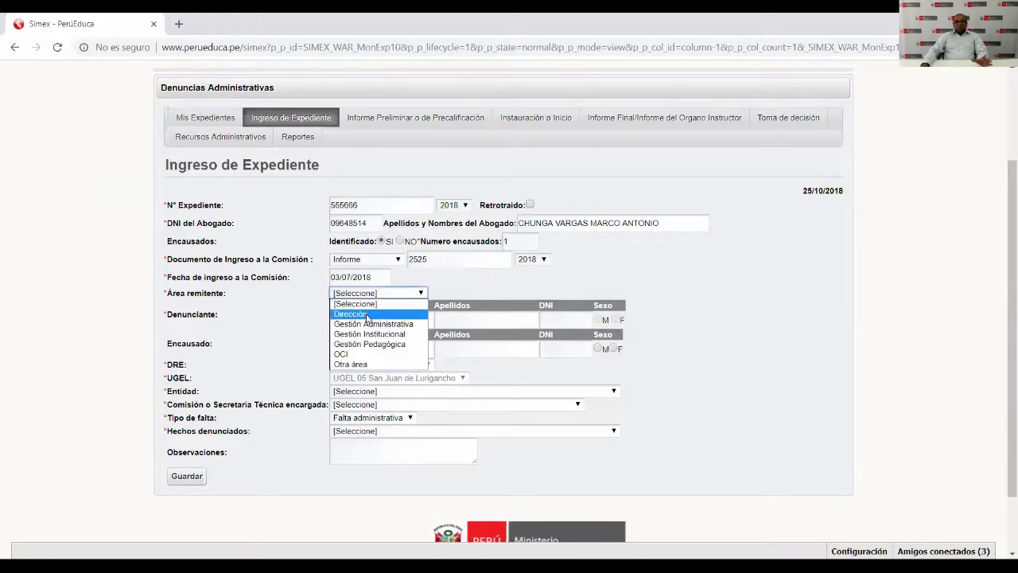
{"action": "left_click", "coordinate": [367, 315]}
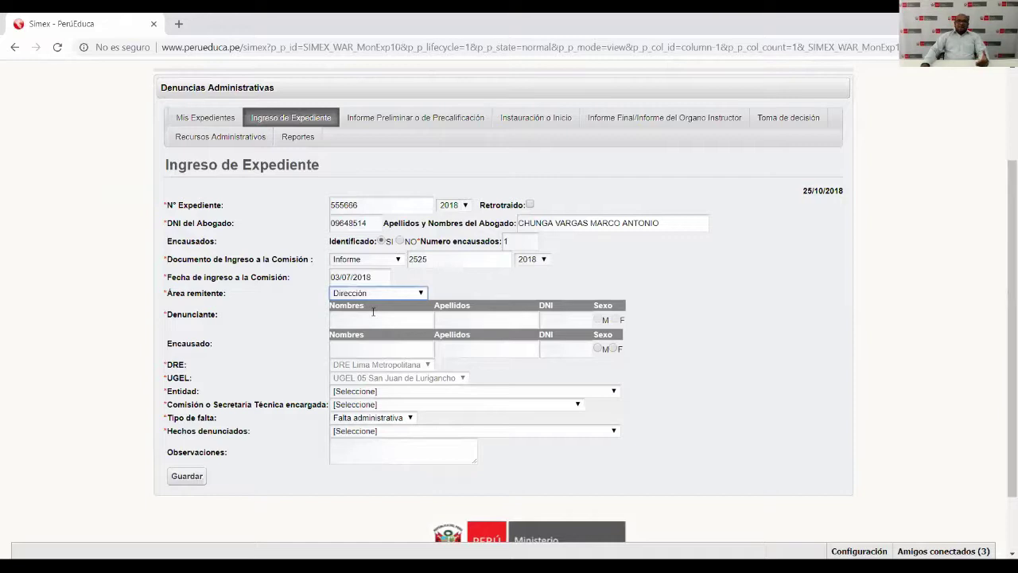
{"action": "left_click", "coordinate": [423, 296]}
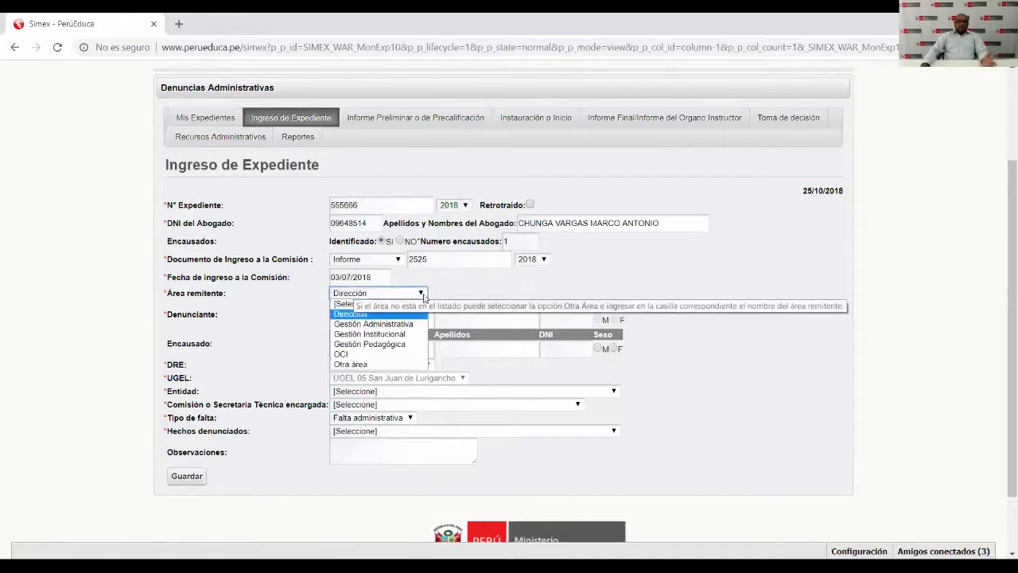
{"action": "left_click", "coordinate": [372, 365]}
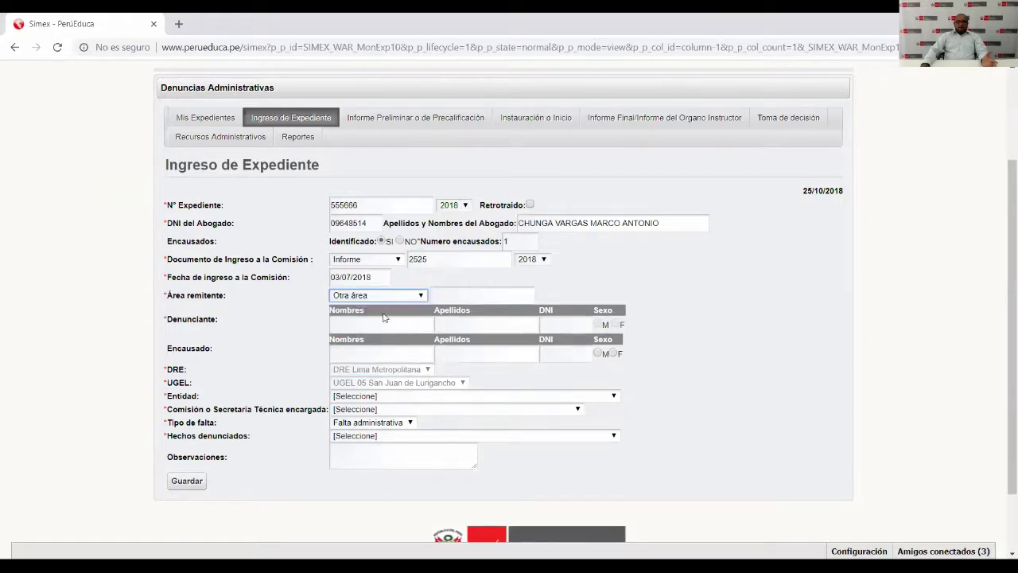
{"action": "left_click", "coordinate": [461, 295]}
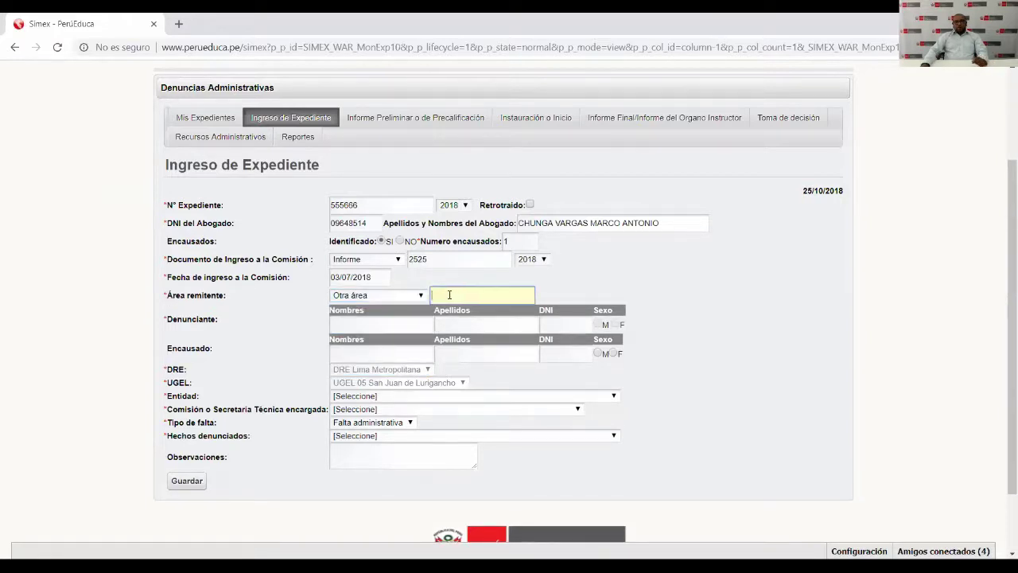
{"action": "left_click", "coordinate": [422, 296]}
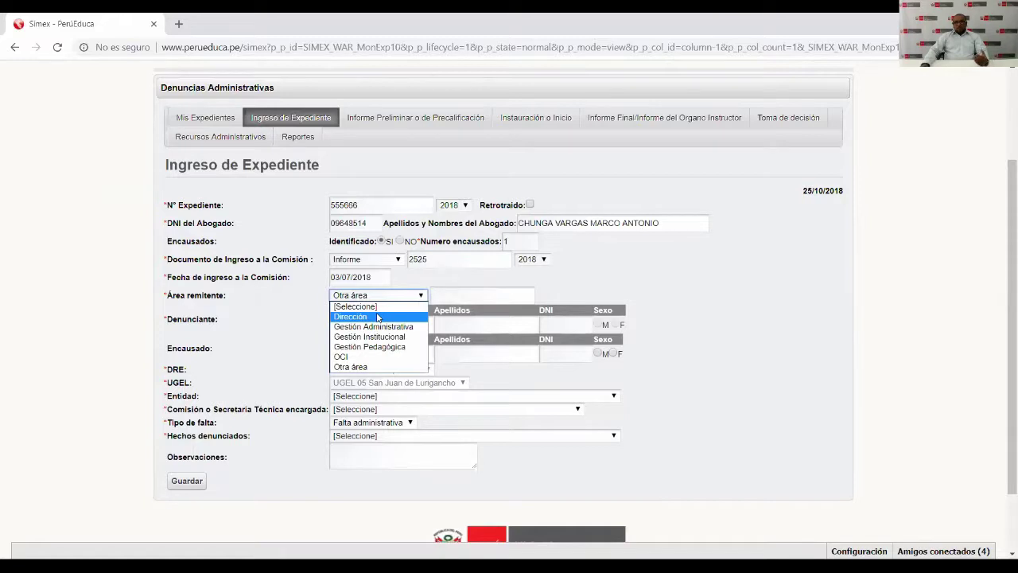
{"action": "left_click", "coordinate": [378, 316]}
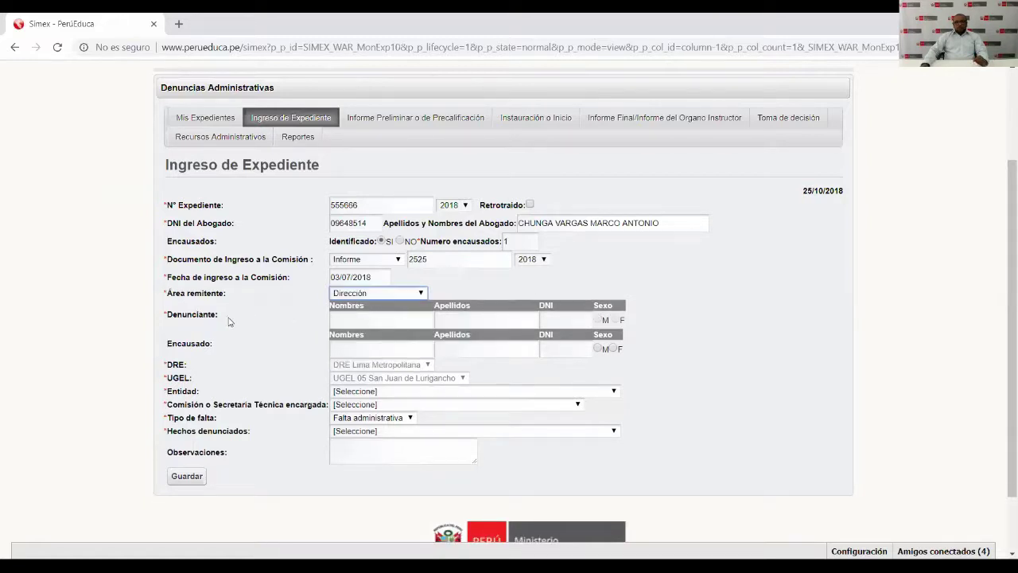
{"action": "left_click", "coordinate": [372, 319]}
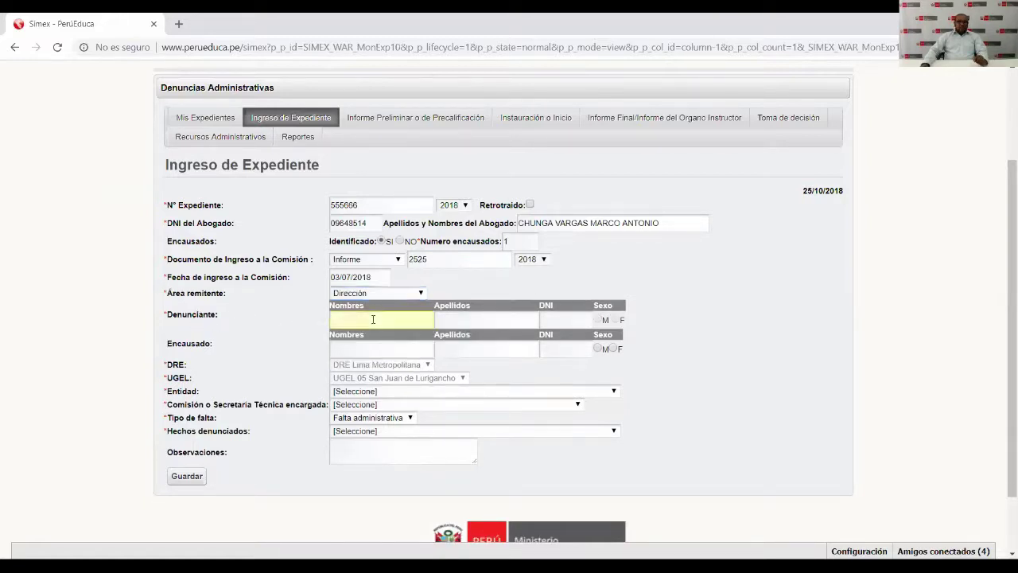
Fill the Denunciante Nombres, Apellidos and DNI fields with the complainant's details.
{"action": "left_click", "coordinate": [456, 319]}
{"action": "left_click", "coordinate": [409, 318]}
{"action": "left_click", "coordinate": [560, 319]}
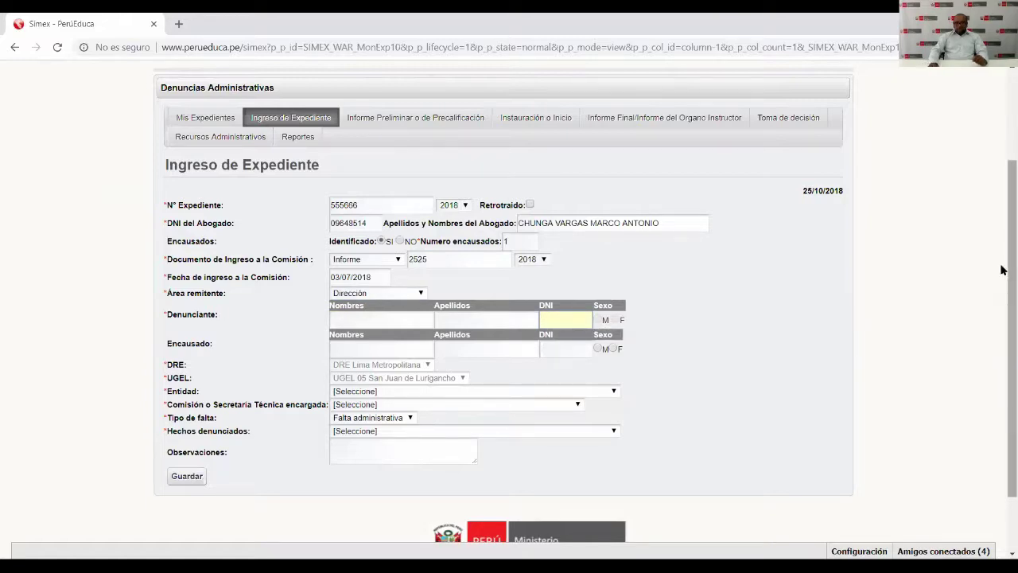
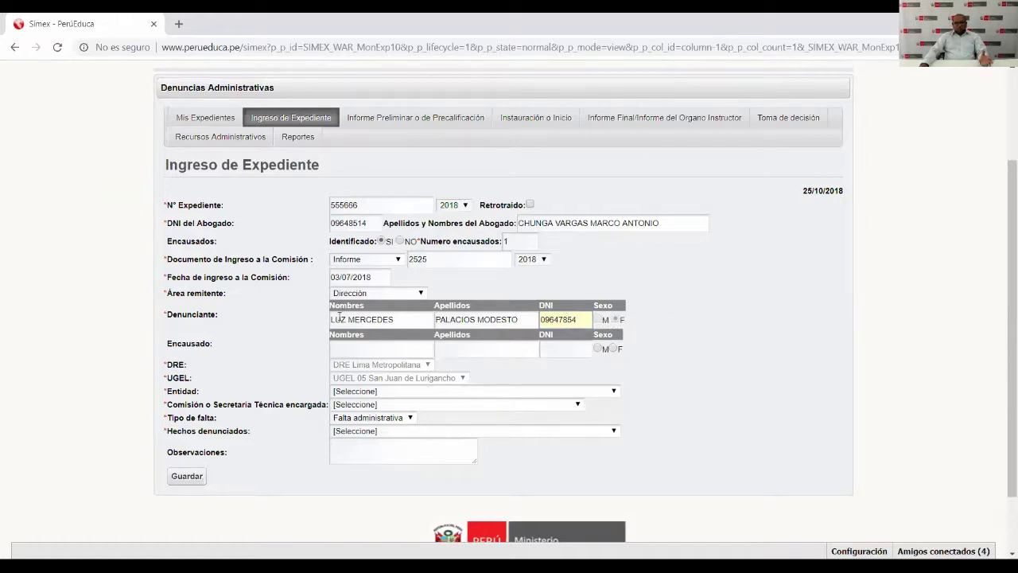
{"action": "double_click", "coordinate": [564, 319]}
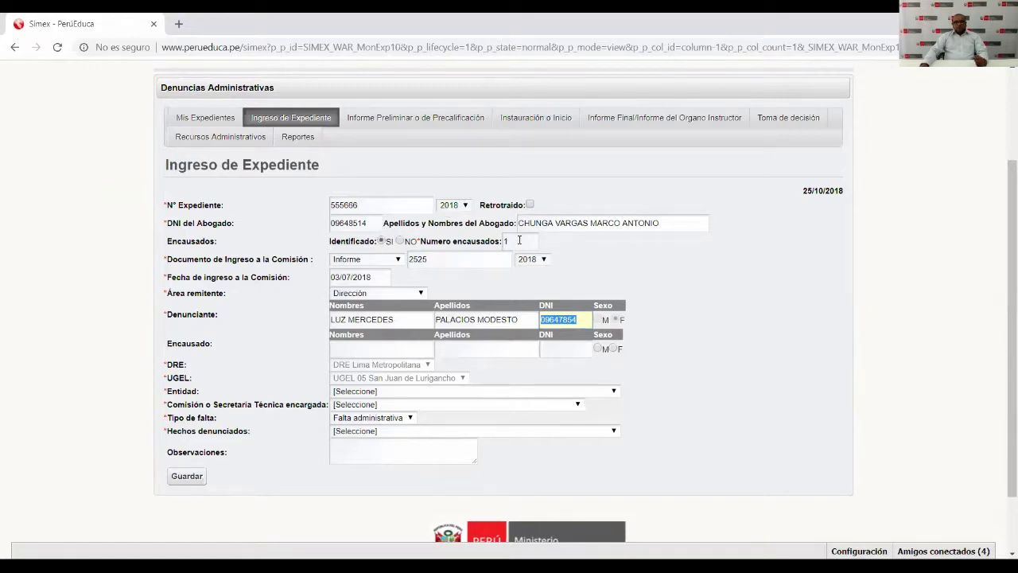
Enter the accused's DNI, dismiss the RENIEC lookup error, and replace it with the corrected DNI.
{"action": "mouse_move", "coordinate": [520, 240]}
{"action": "left_click", "coordinate": [574, 348]}
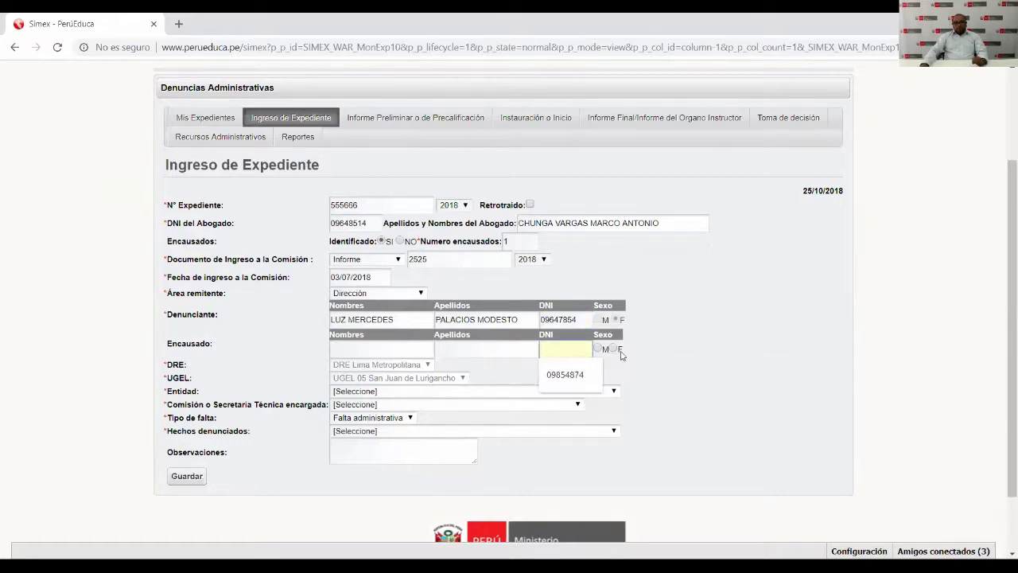
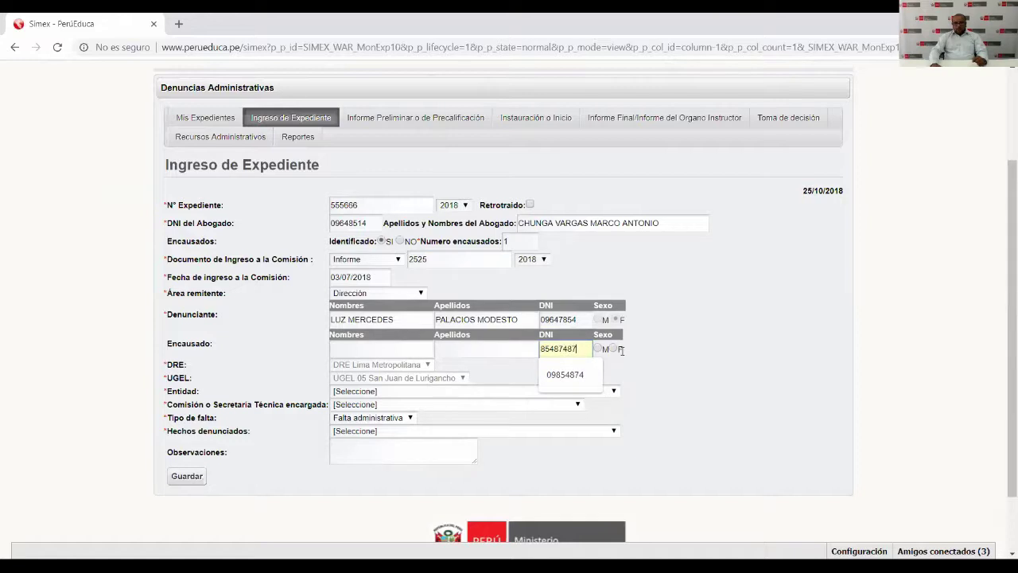
{"action": "left_click", "coordinate": [621, 350]}
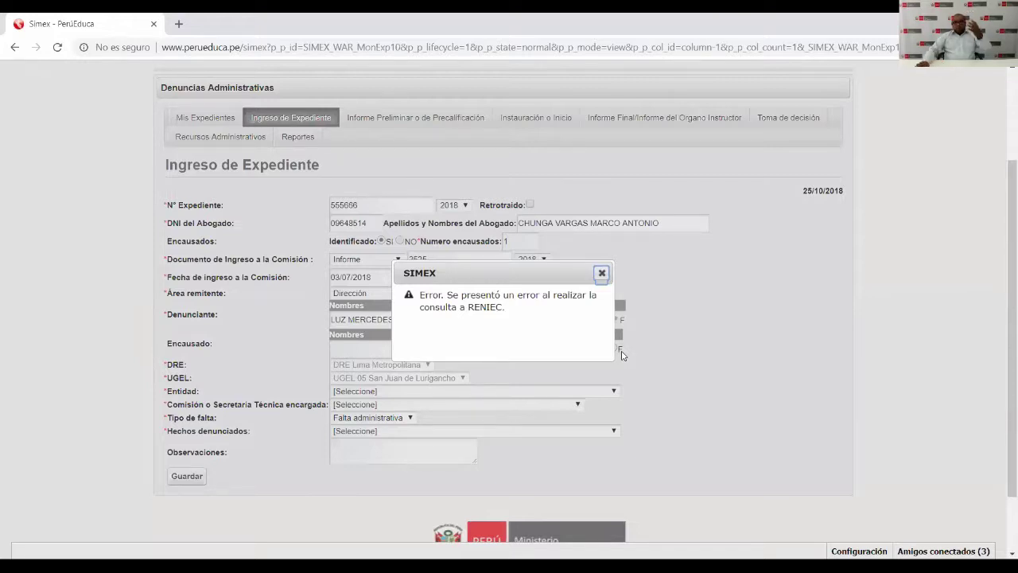
{"action": "left_click", "coordinate": [602, 274]}
{"action": "double_click", "coordinate": [586, 348]}
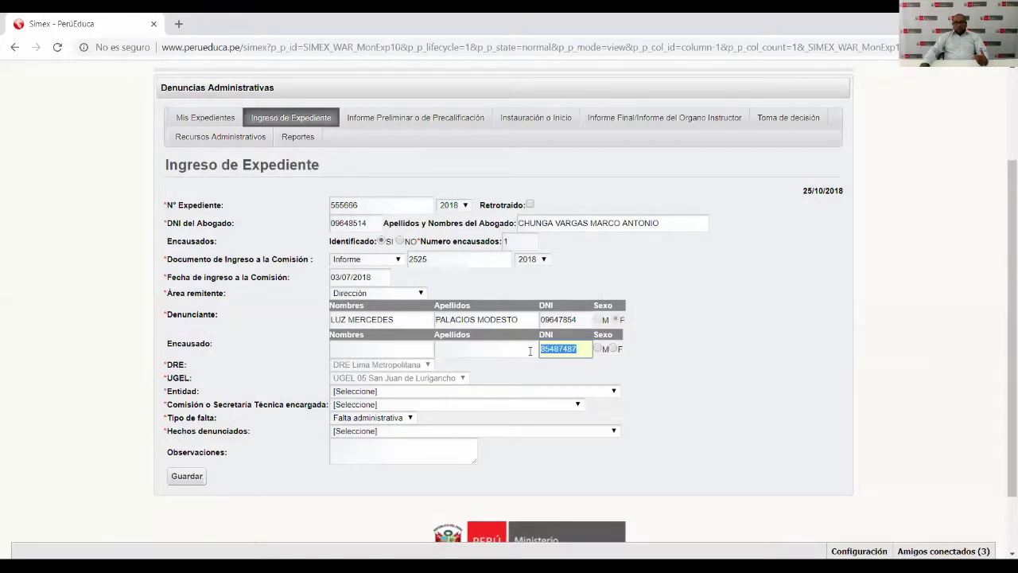
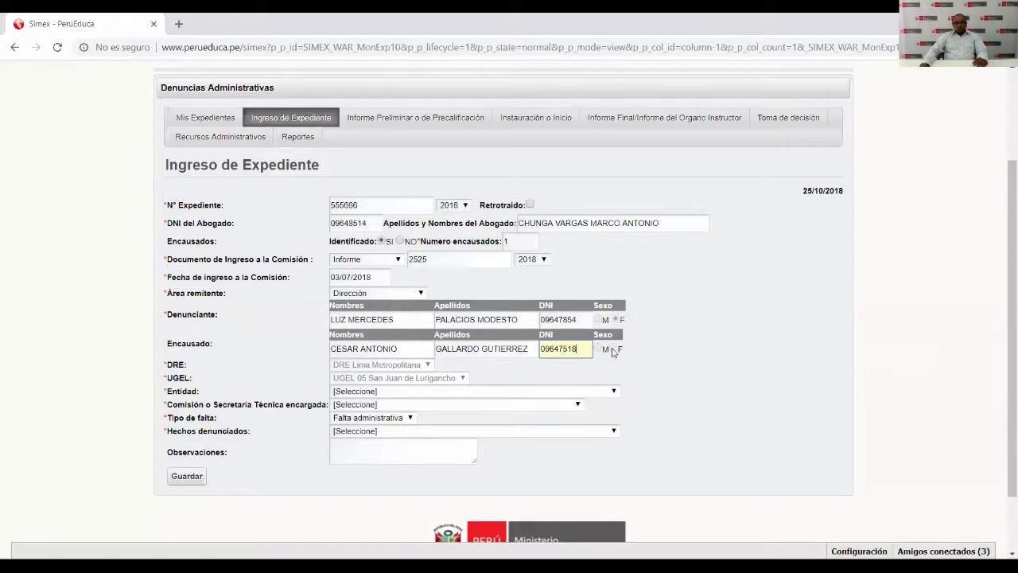
{"action": "mouse_move", "coordinate": [542, 352]}
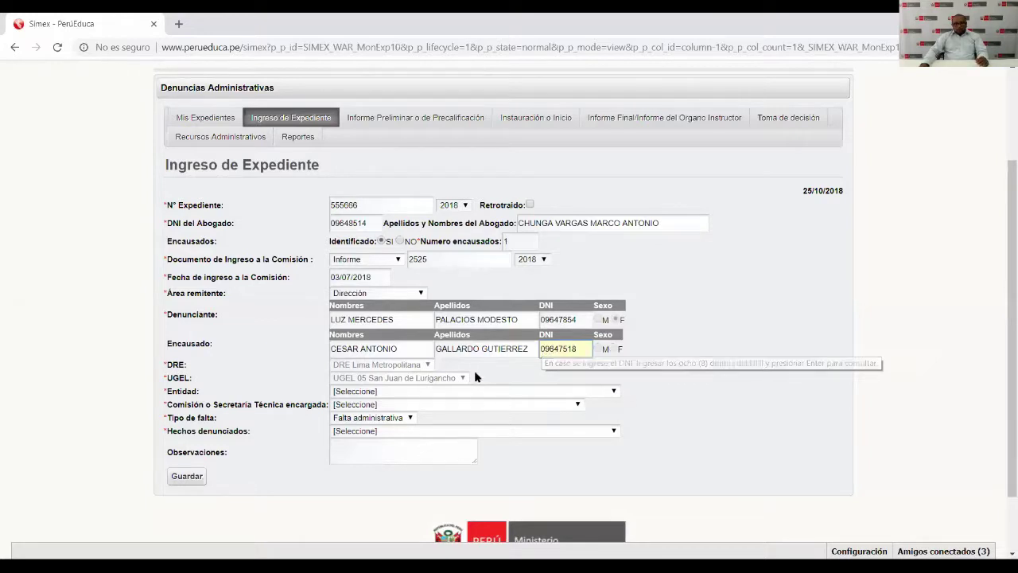
{"action": "left_click", "coordinate": [735, 372]}
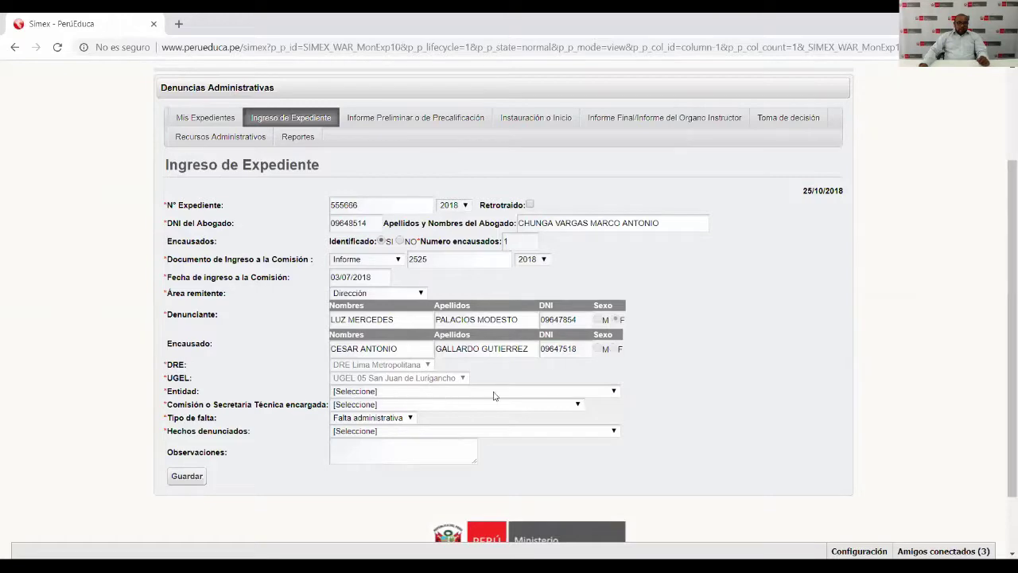
Scroll through the Entidad dropdown's list of institutions.
{"action": "left_click", "coordinate": [613, 391]}
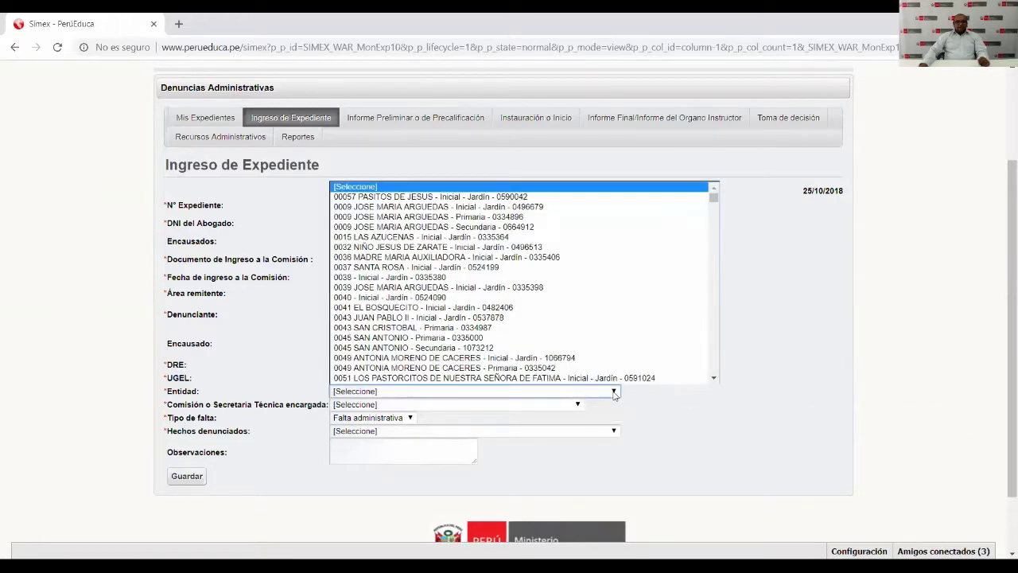
{"action": "scroll", "coordinate": [558, 298], "scroll_direction": "down", "scroll_amount": 15}
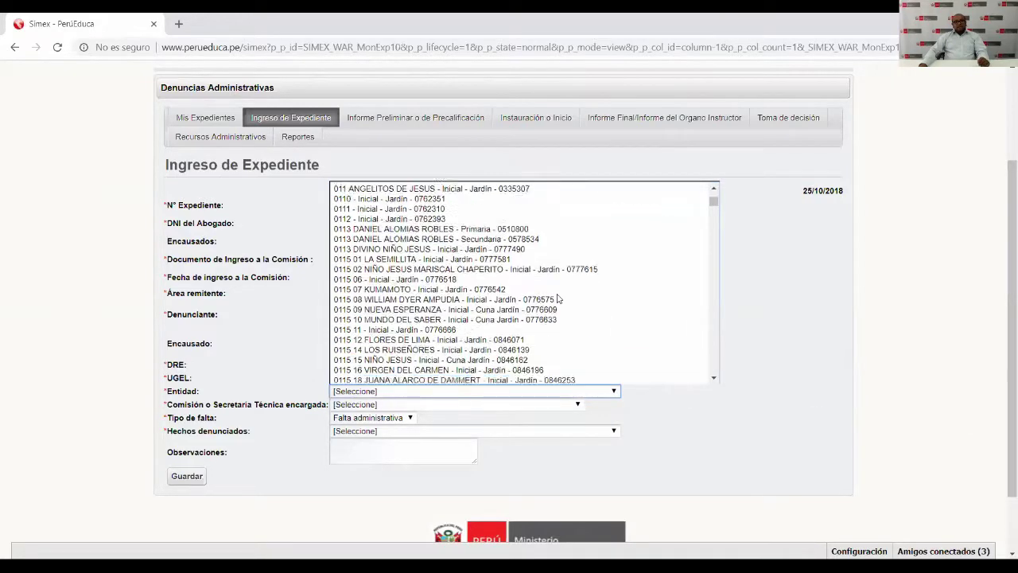
{"action": "scroll", "coordinate": [557, 298], "scroll_direction": "down", "scroll_amount": 20}
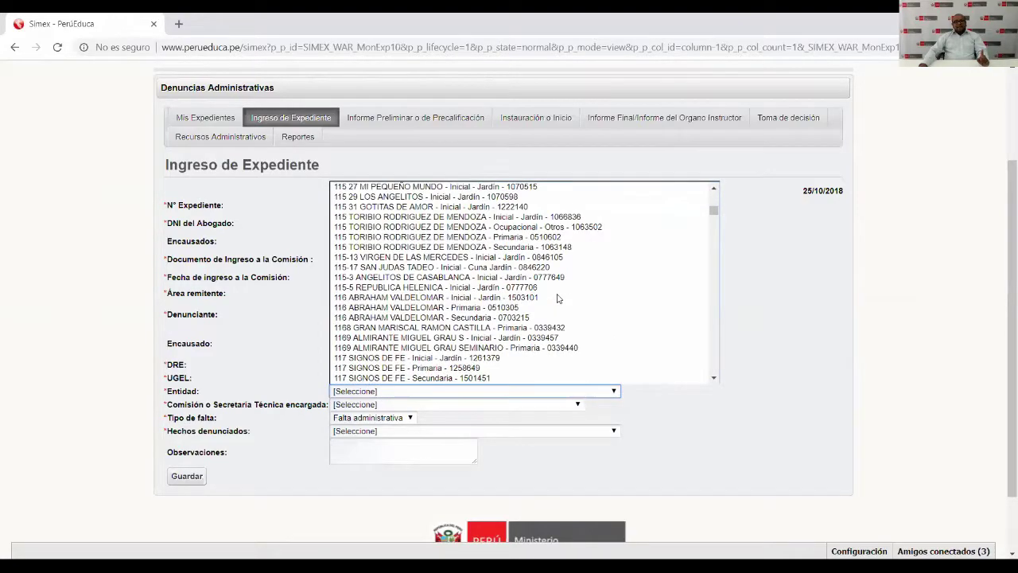
{"action": "scroll", "coordinate": [558, 298], "scroll_direction": "down", "scroll_amount": 20}
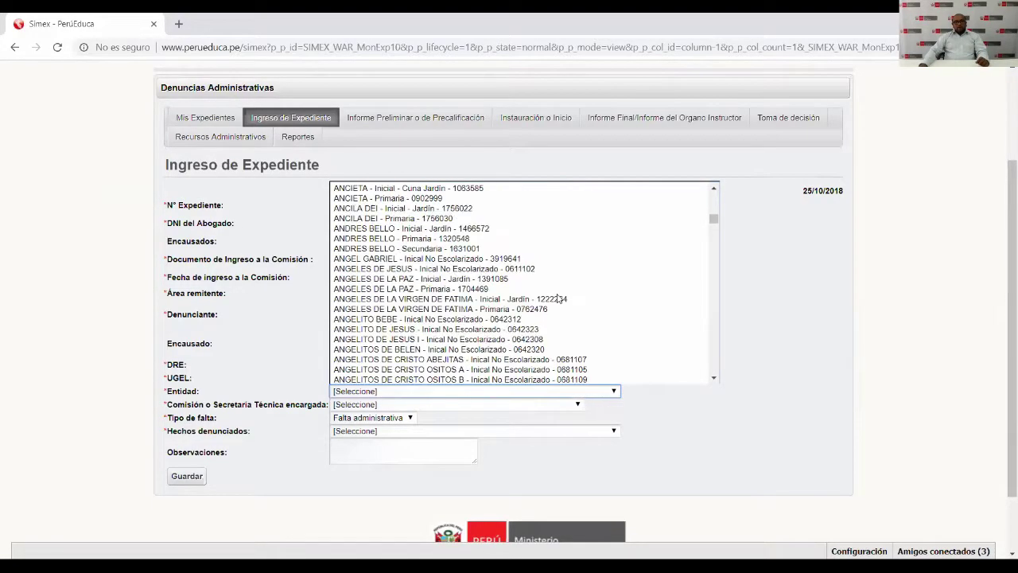
{"action": "scroll", "coordinate": [567, 285], "scroll_direction": "down", "scroll_amount": 10}
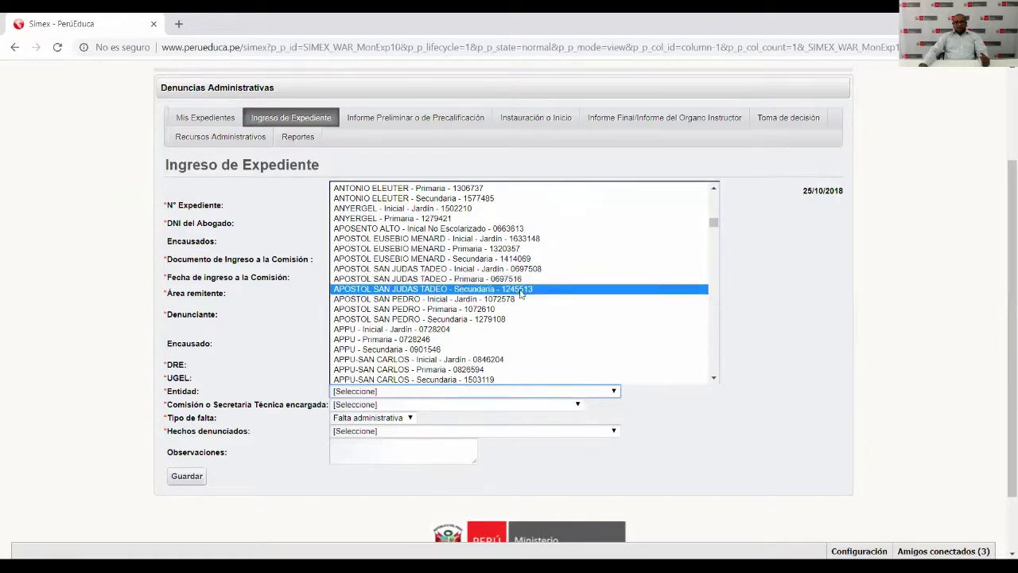
{"action": "scroll", "coordinate": [477, 279], "scroll_direction": "down", "scroll_amount": 10}
{"action": "scroll", "coordinate": [477, 280], "scroll_direction": "down", "scroll_amount": 15}
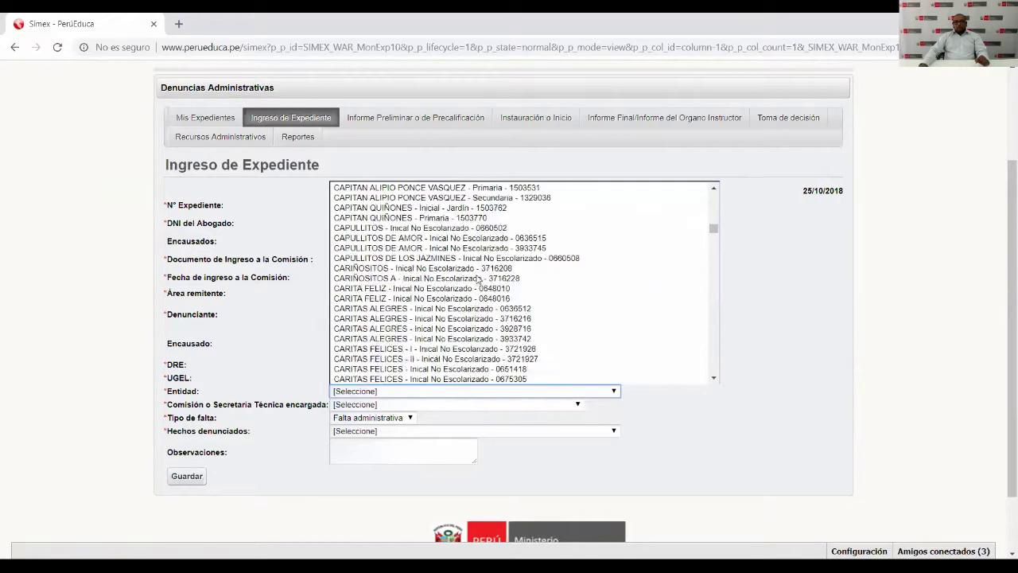
{"action": "scroll", "coordinate": [478, 277], "scroll_direction": "down", "scroll_amount": 8}
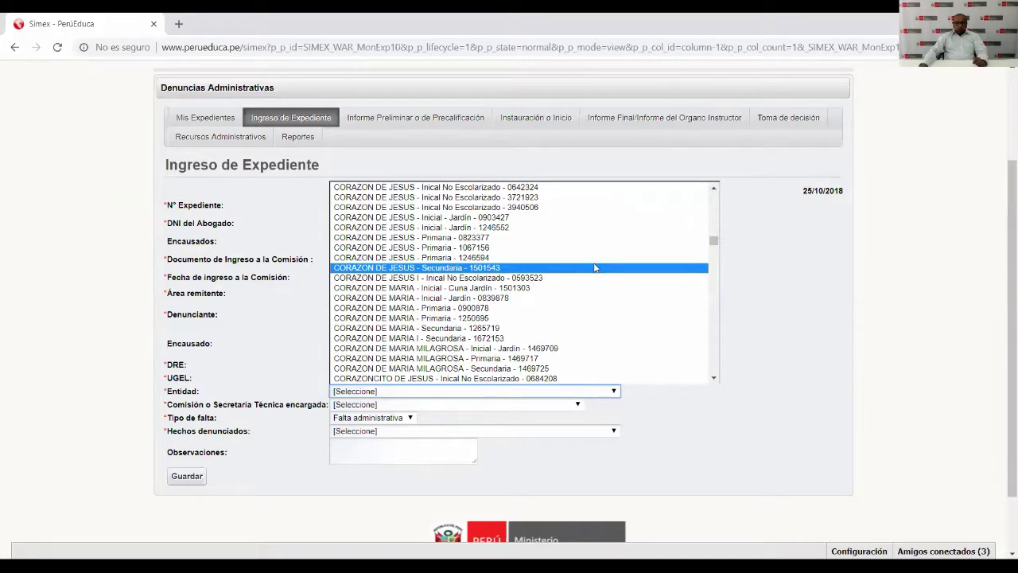
{"action": "left_click_drag", "start_coordinate": [715, 243], "coordinate": [716, 389]}
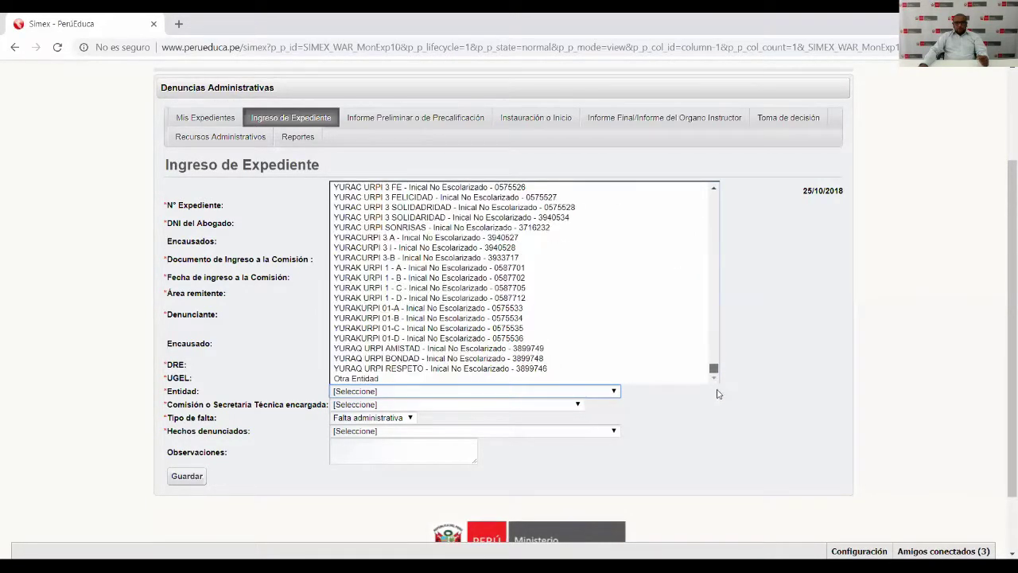
Try Otra Entidad, then set Entidad to YURAK URPI 1 - B - Inical No Escolarizado - 0587702.
{"action": "left_click", "coordinate": [383, 378]}
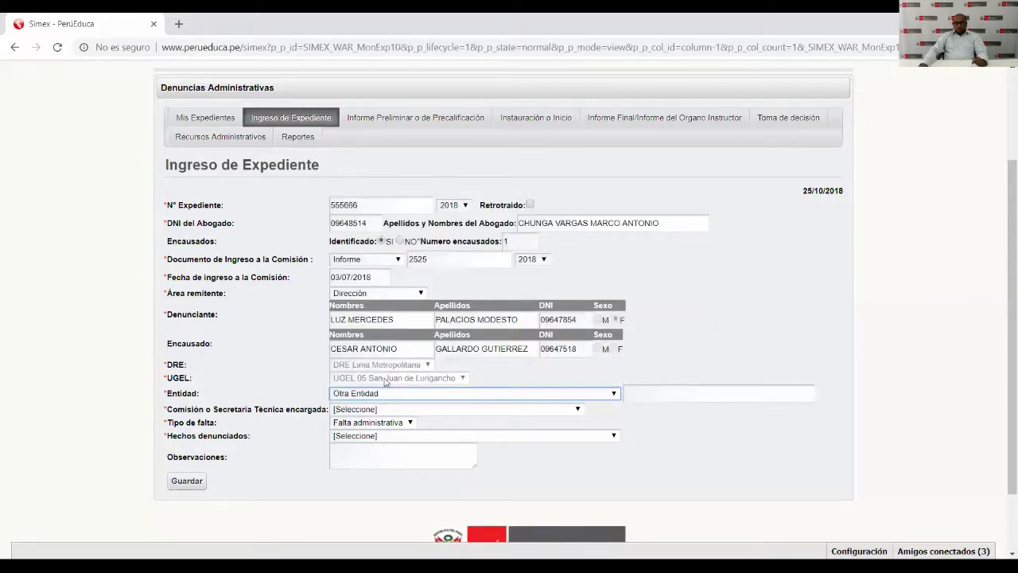
{"action": "left_click", "coordinate": [691, 391]}
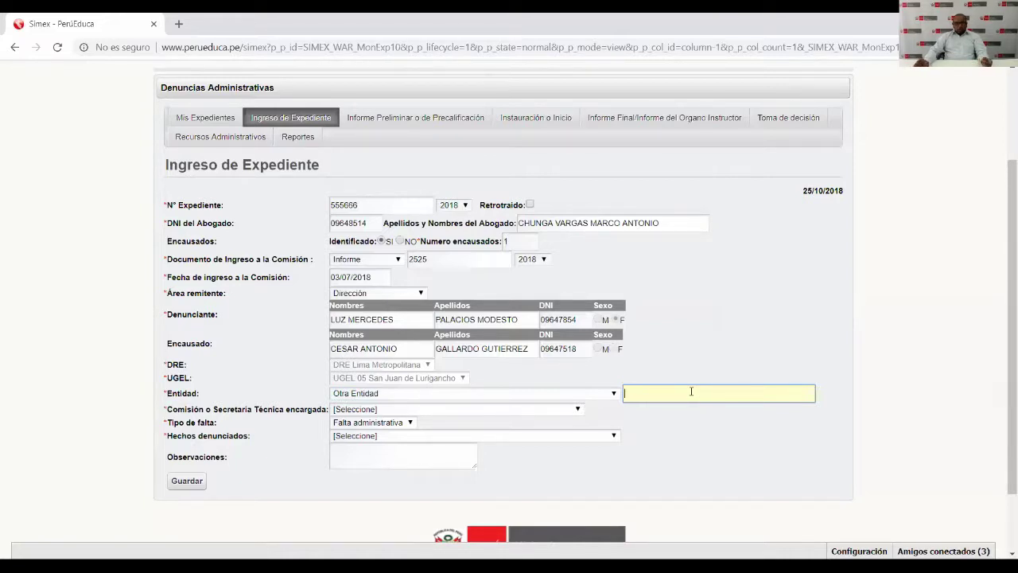
{"action": "type", "text": "ugel"}
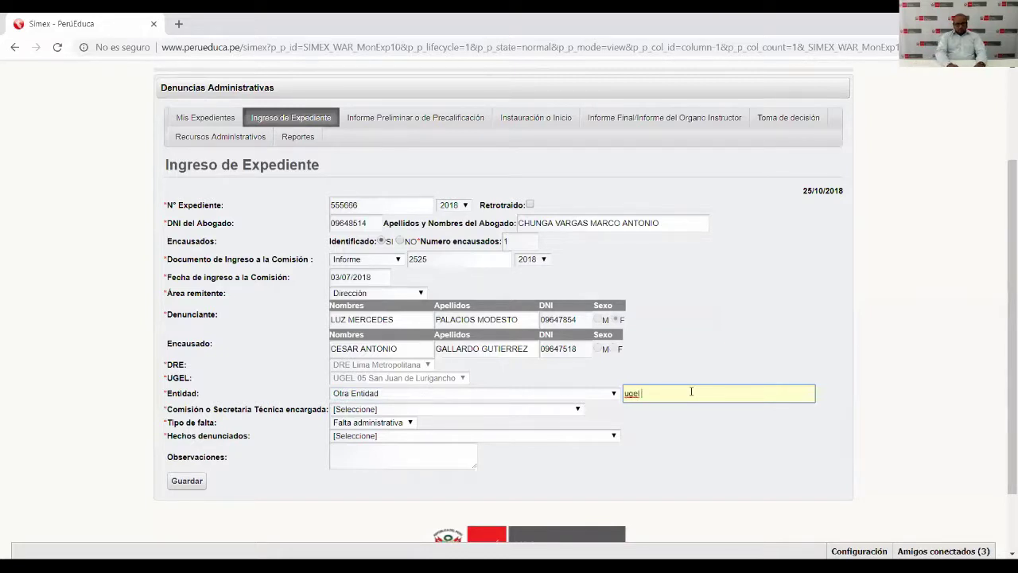
{"action": "key", "text": "BackSpace"}
{"action": "key", "text": "BackSpace"}
{"action": "key", "text": "BackSpace"}
{"action": "key", "text": "BackSpace"}
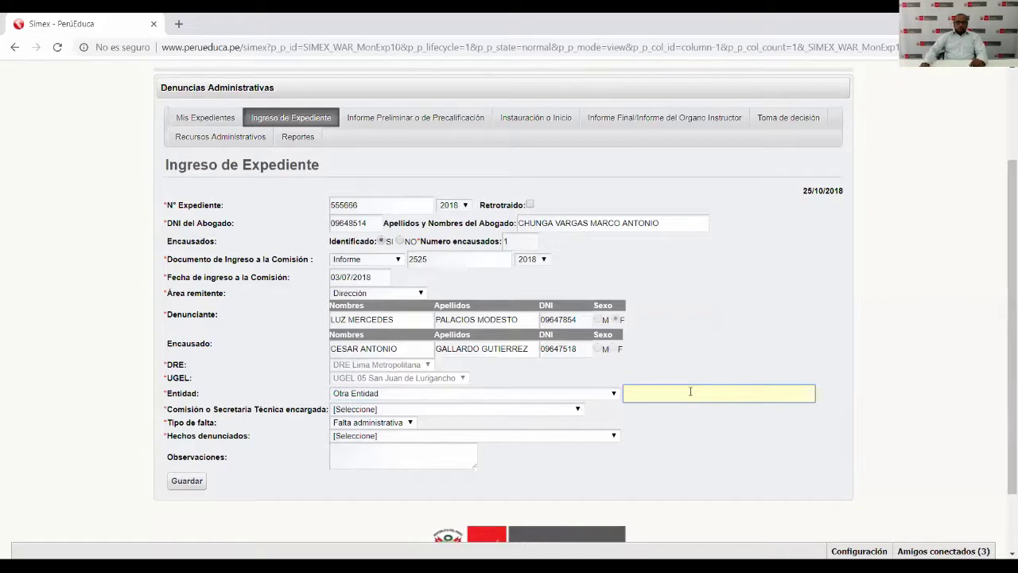
{"action": "left_click", "coordinate": [613, 393]}
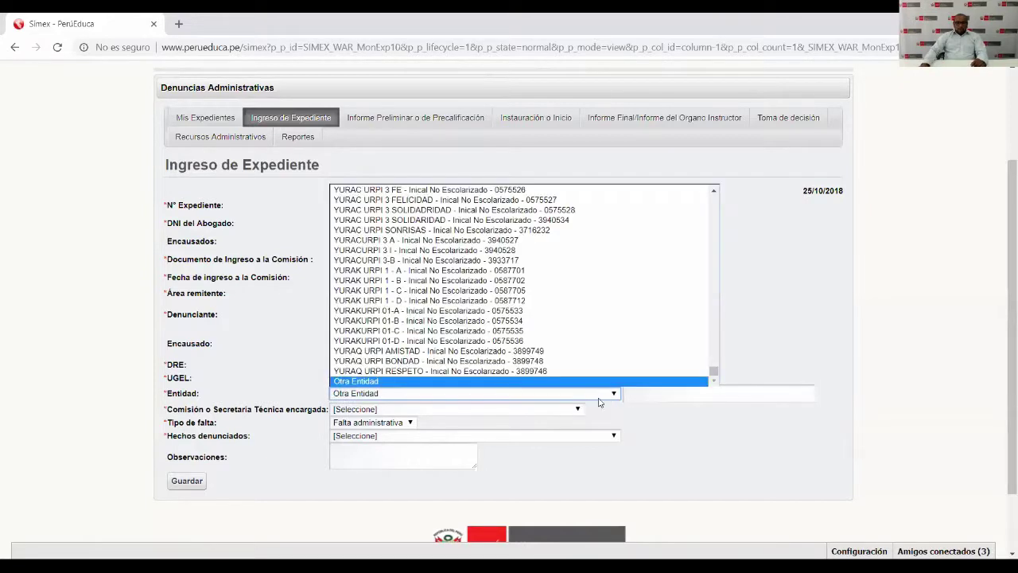
{"action": "left_click", "coordinate": [486, 280]}
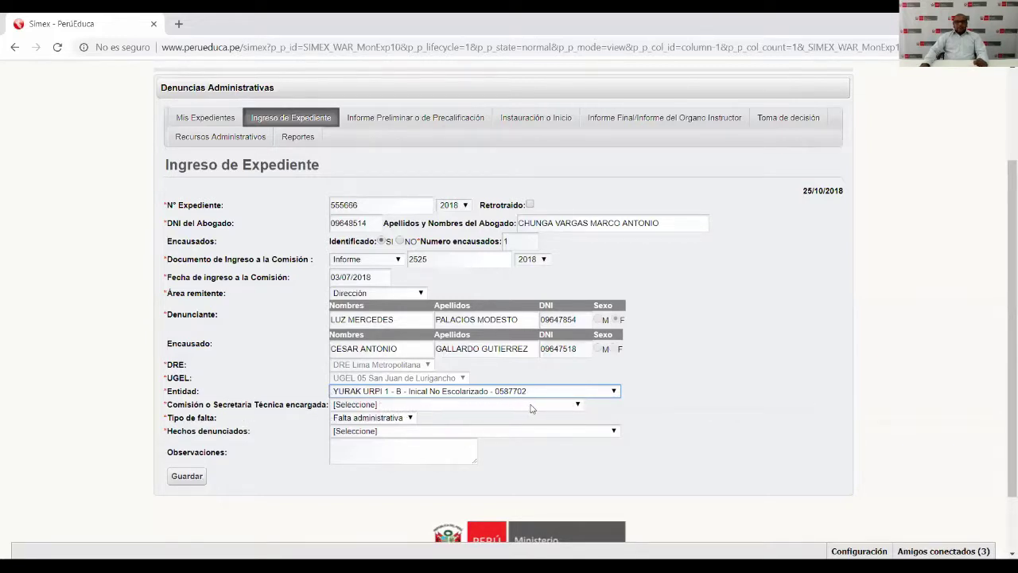
Set the responsible body to Secretaría Técnica and Tipo de falta to Falta administrativa.
{"action": "left_click", "coordinate": [577, 404]}
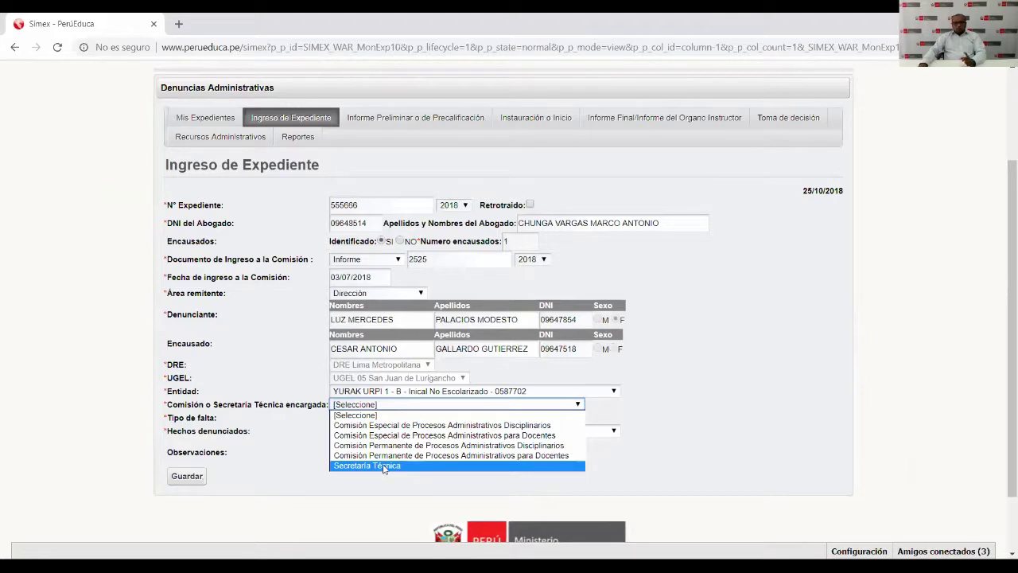
{"action": "left_click", "coordinate": [382, 466]}
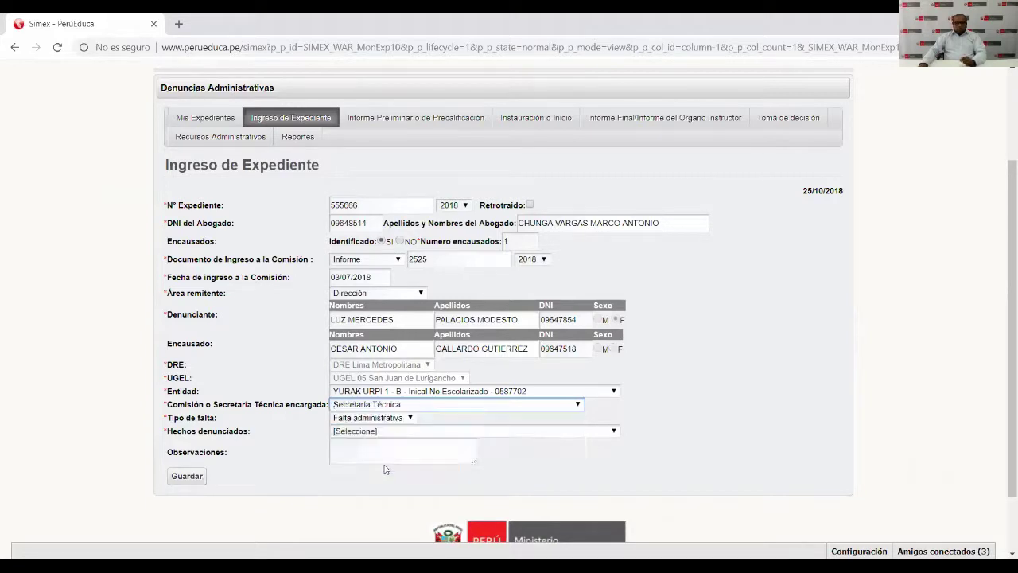
{"action": "left_click", "coordinate": [410, 418]}
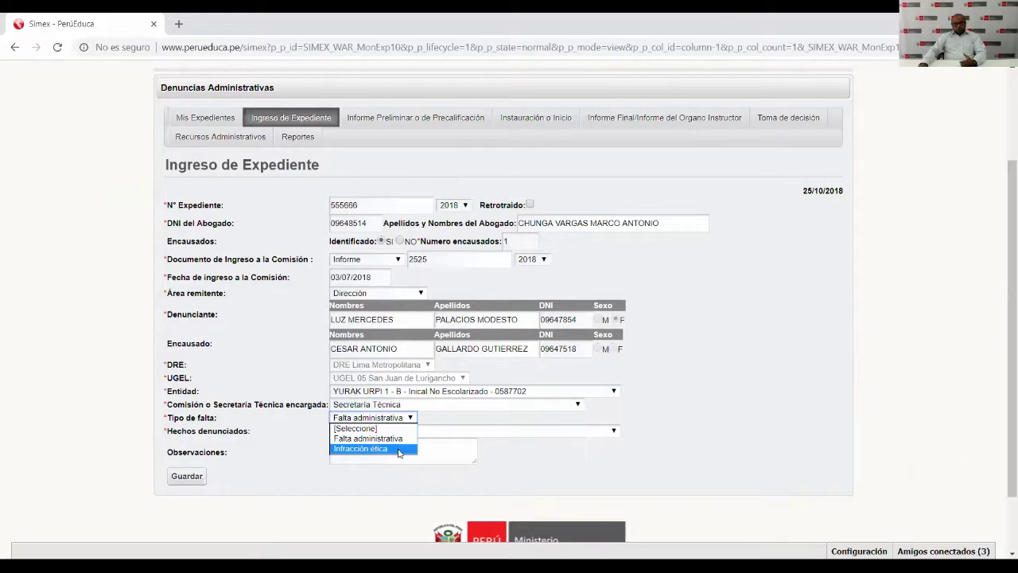
{"action": "left_click", "coordinate": [401, 440]}
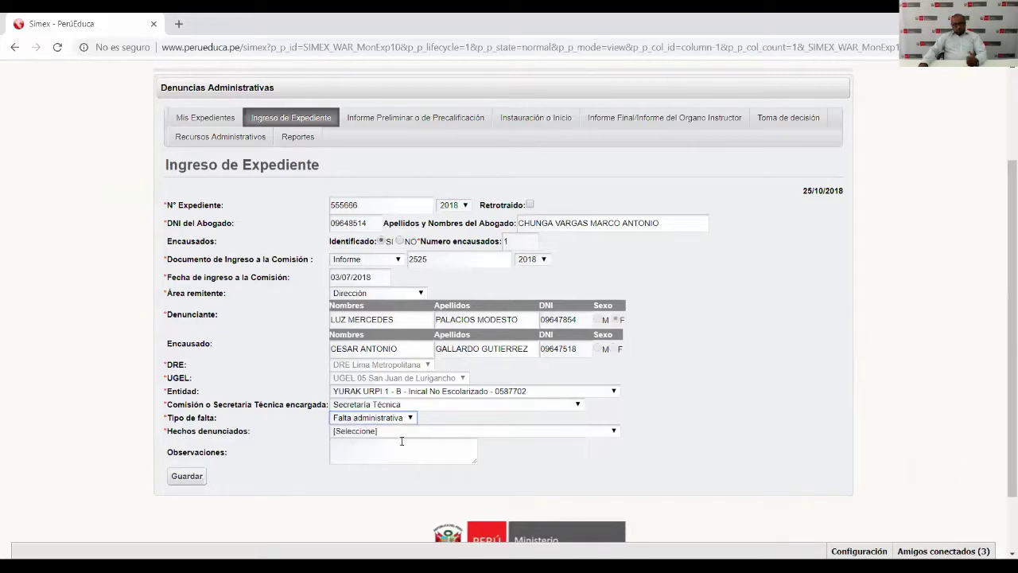
{"action": "left_click", "coordinate": [613, 431]}
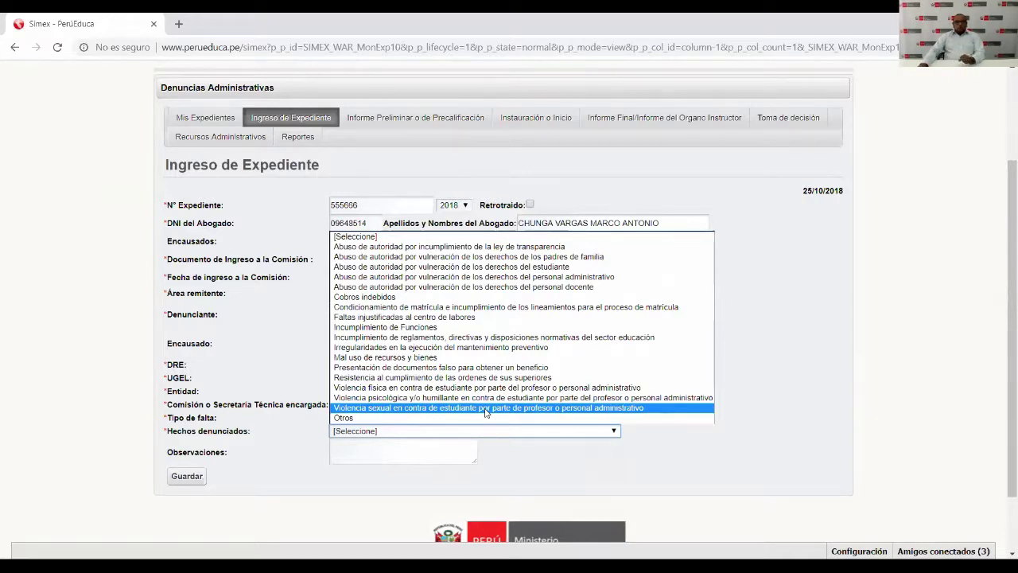
Select 'Violencia sexual en contra de estudiante por parte de profesor…' and mark Sí for preventive measure.
{"action": "left_click", "coordinate": [485, 408]}
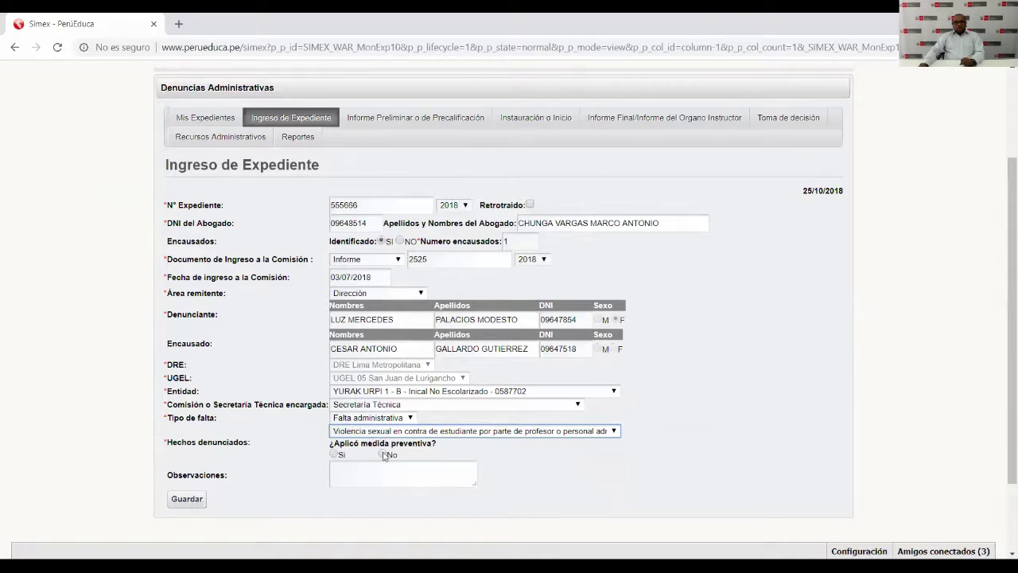
{"action": "left_click", "coordinate": [333, 454]}
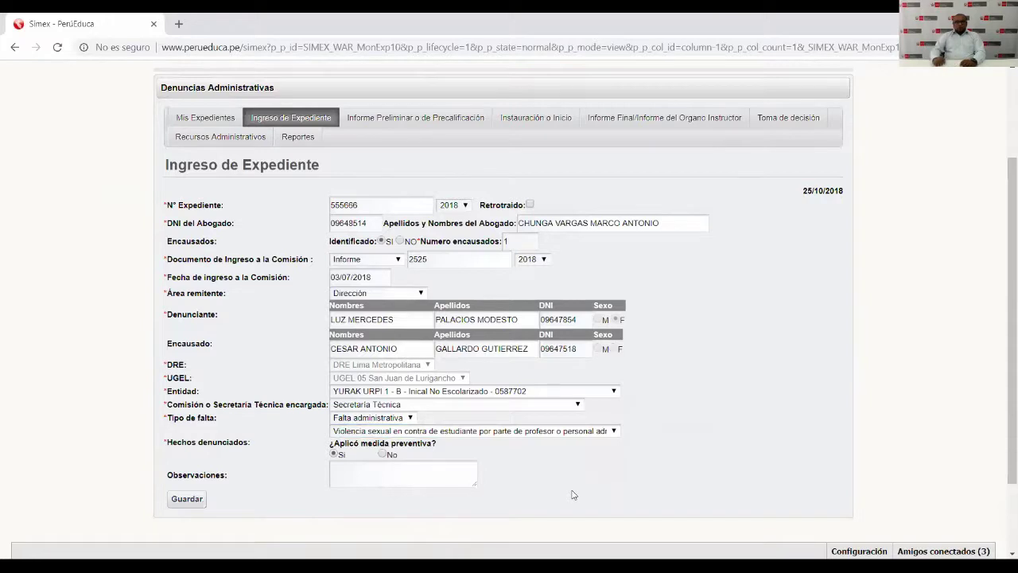
Try several Hechos denunciados options, including Otros, and dismiss the warning that appears.
{"action": "left_click", "coordinate": [586, 430]}
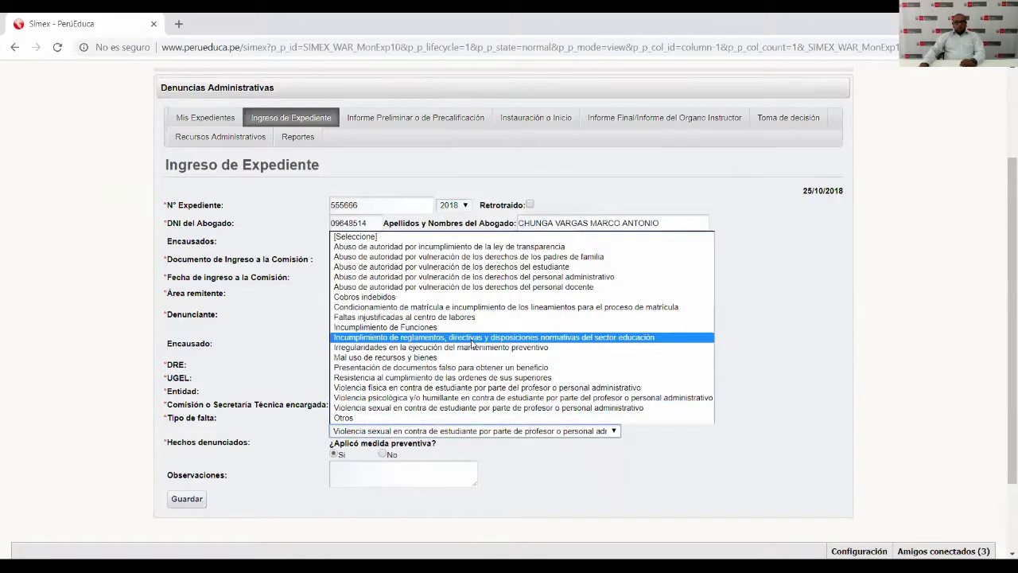
{"action": "left_click", "coordinate": [472, 340]}
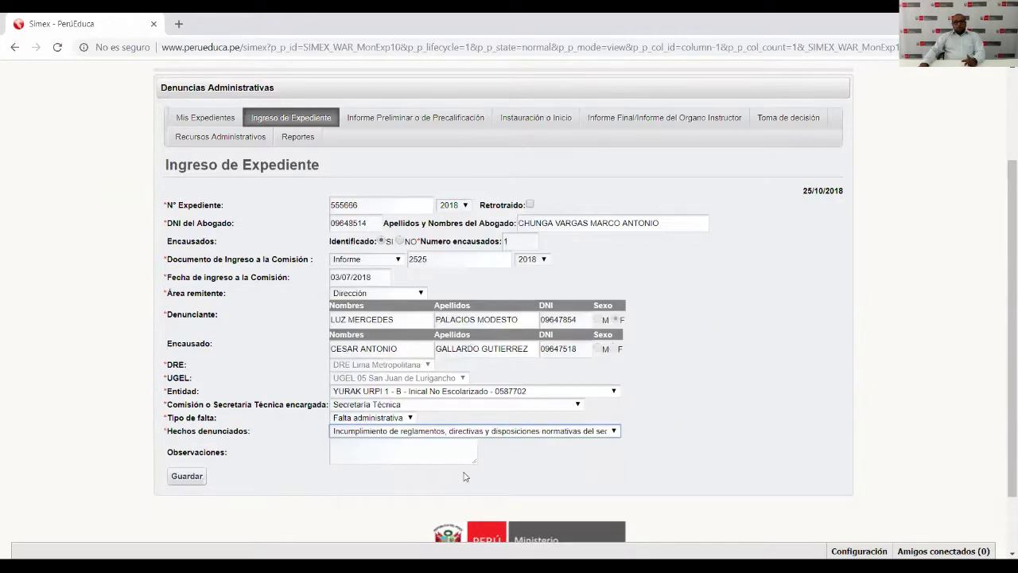
{"action": "left_click", "coordinate": [614, 430]}
{"action": "left_click", "coordinate": [505, 288]}
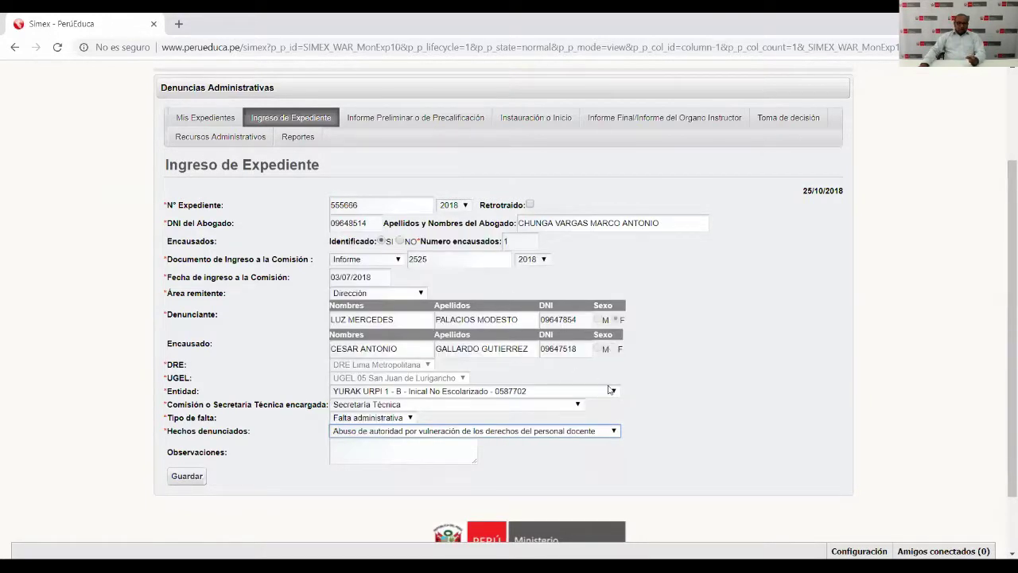
{"action": "left_click", "coordinate": [615, 433]}
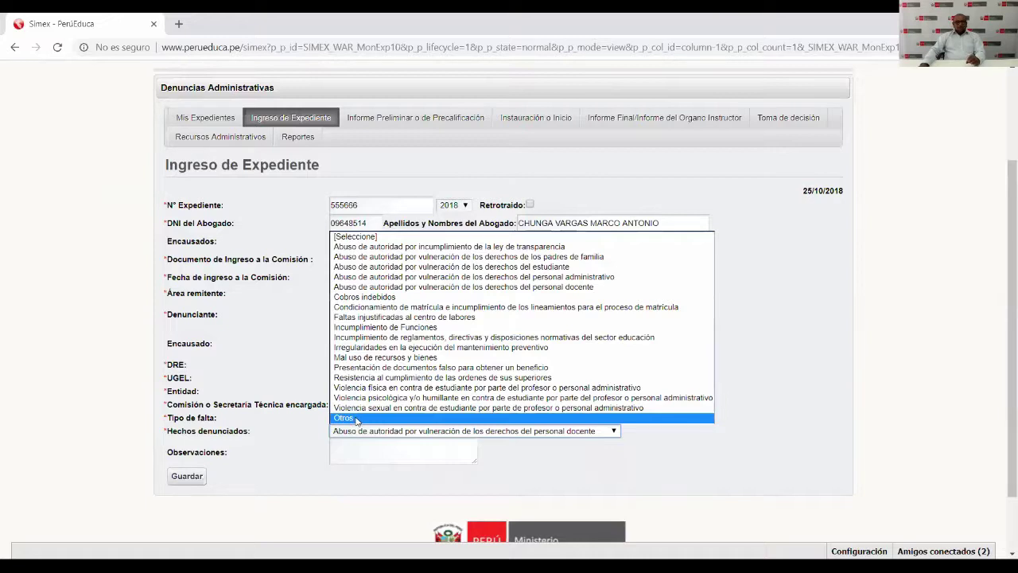
{"action": "left_click", "coordinate": [356, 420]}
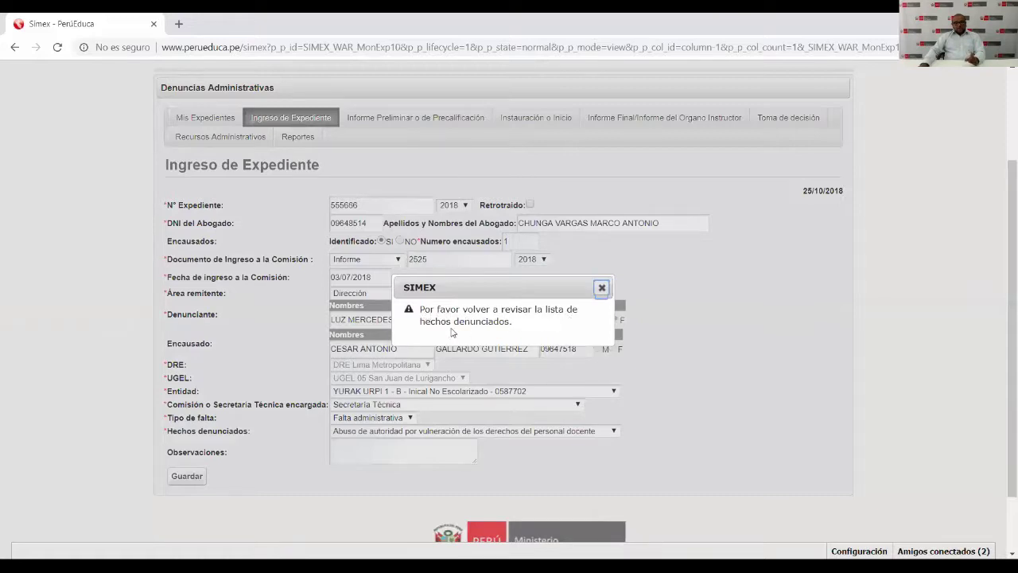
{"action": "left_click", "coordinate": [602, 287]}
Set Hechos denunciados to Incumplimiento de reglamentos, directivas y disposiciones normativas del sector educación.
{"action": "left_click", "coordinate": [612, 432]}
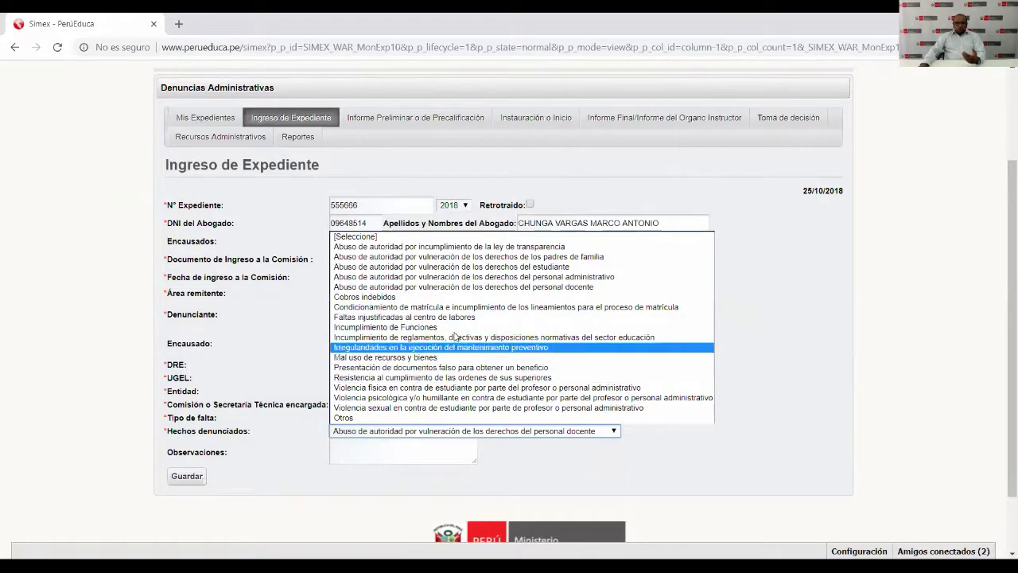
{"action": "left_click", "coordinate": [370, 419]}
{"action": "left_click", "coordinate": [656, 435]}
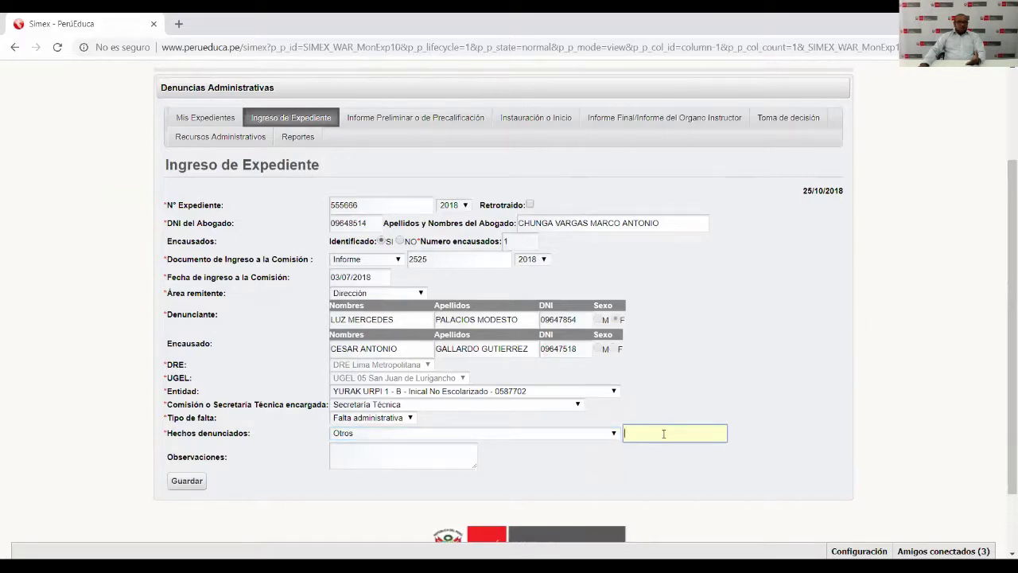
{"action": "left_click", "coordinate": [613, 434]}
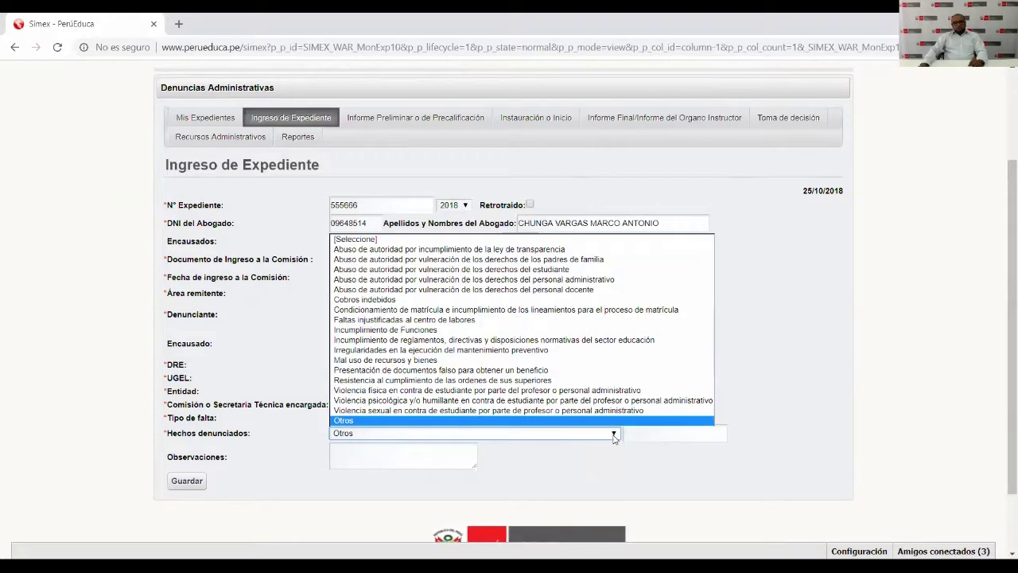
{"action": "left_click", "coordinate": [508, 341]}
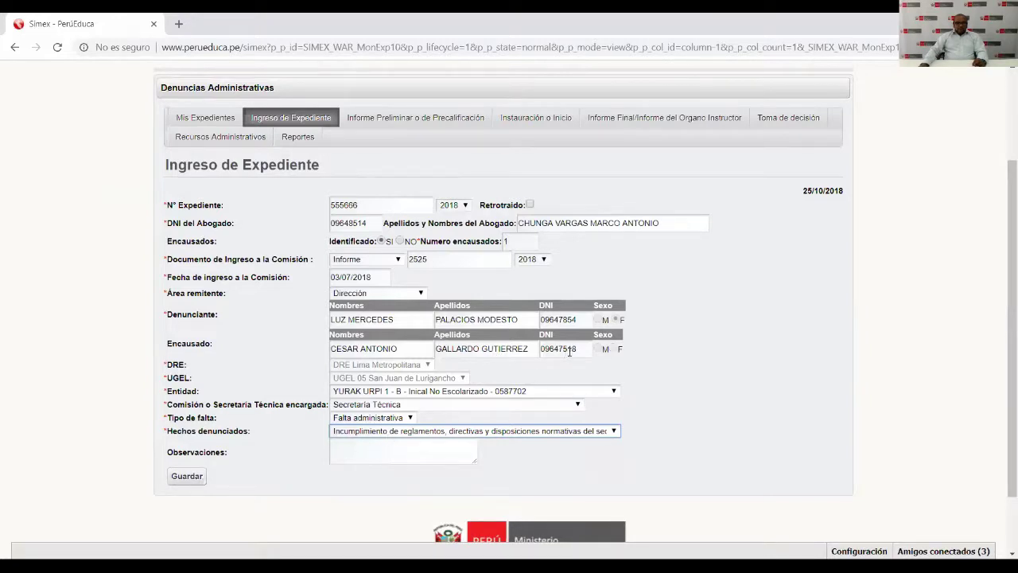
{"action": "double_click", "coordinate": [542, 348]}
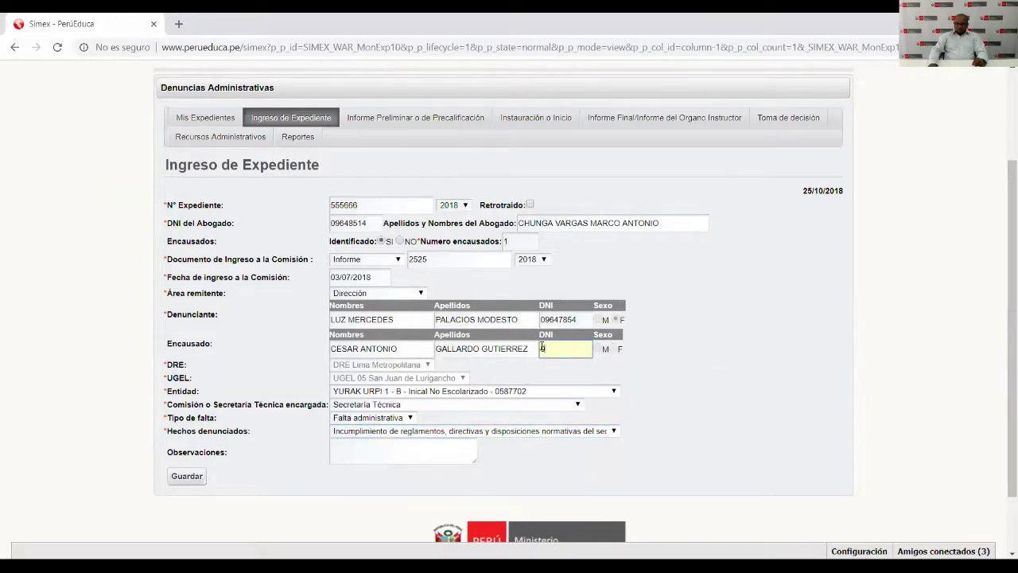
Replace the Encausado DNI with the complainant's DNI and submit the expediente for saving.
{"action": "left_click", "coordinate": [380, 452]}
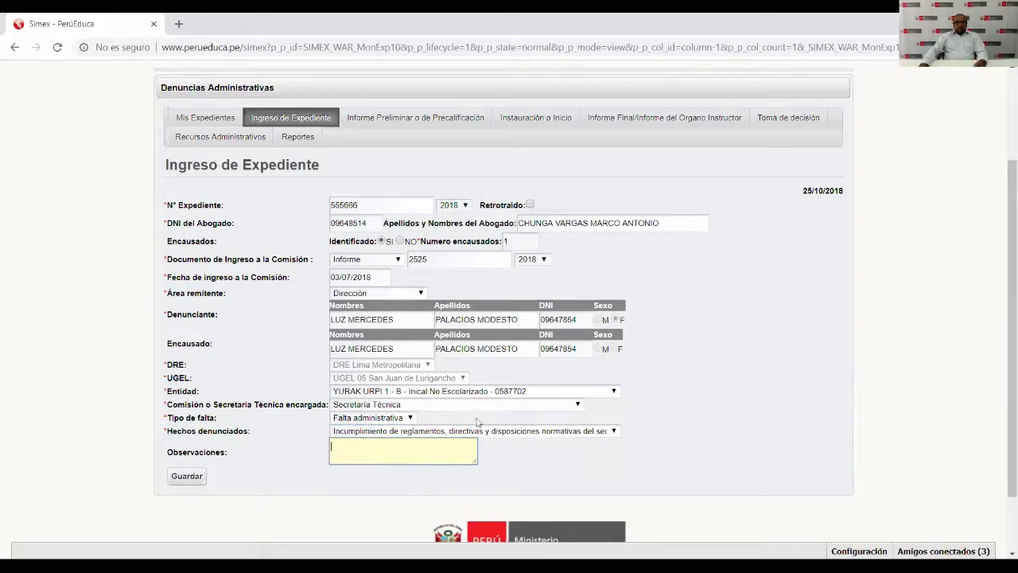
{"action": "left_click", "coordinate": [188, 477]}
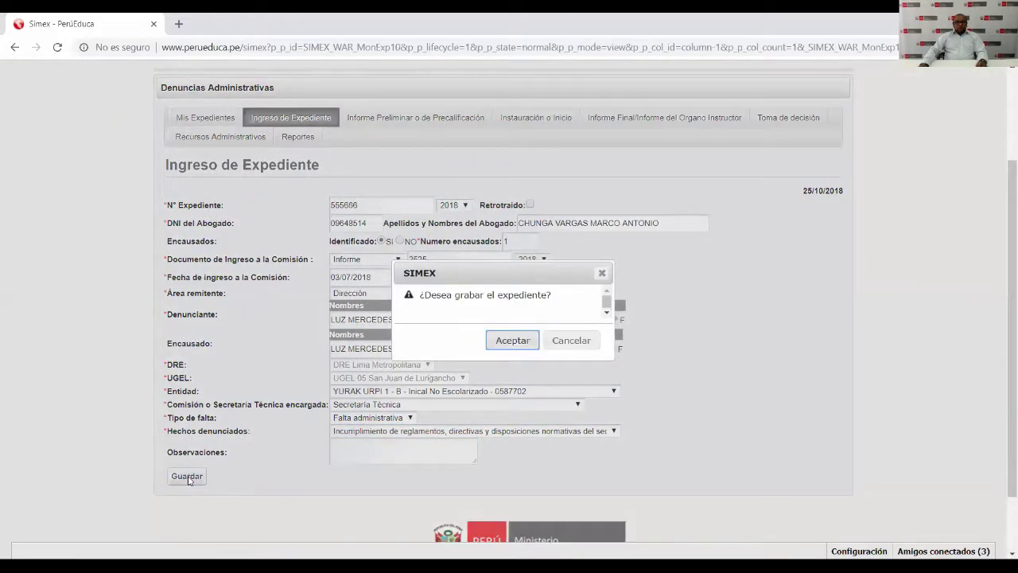
Confirm saving, which fails with the error 'DNI del Denunciante esta repetido.'.
{"action": "left_click", "coordinate": [607, 314]}
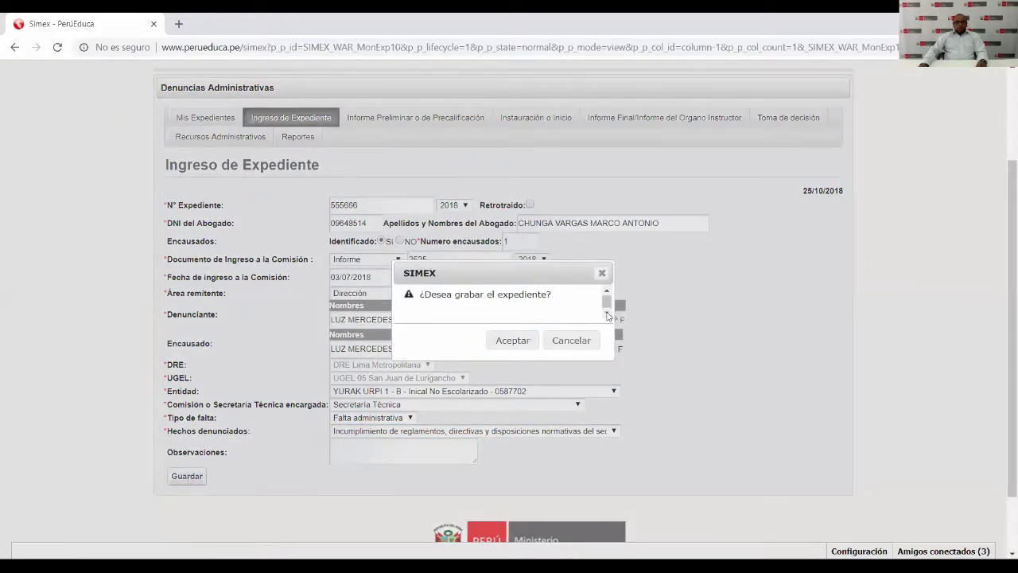
{"action": "left_click", "coordinate": [516, 342]}
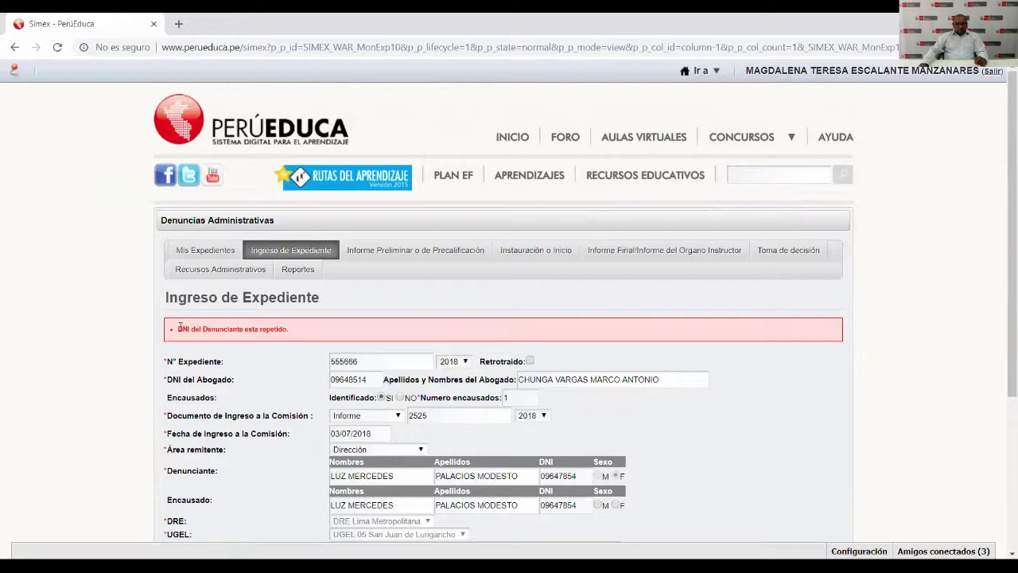
{"action": "left_click_drag", "start_coordinate": [180, 327], "coordinate": [306, 326]}
Give the Encausado a different DNI so another person's data loads, then save again.
{"action": "left_click", "coordinate": [305, 324]}
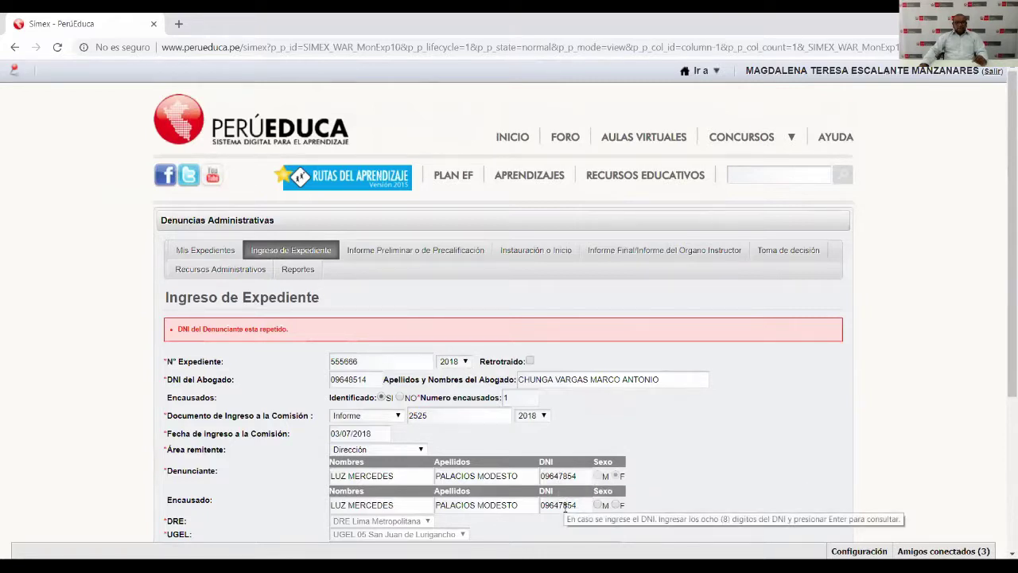
{"action": "left_click", "coordinate": [576, 506]}
{"action": "double_click", "coordinate": [575, 506]}
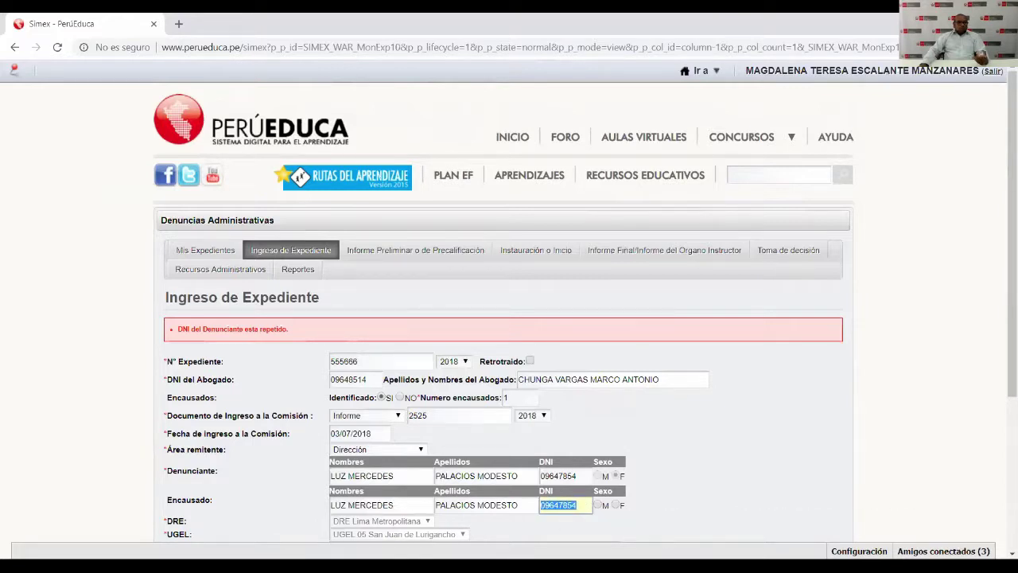
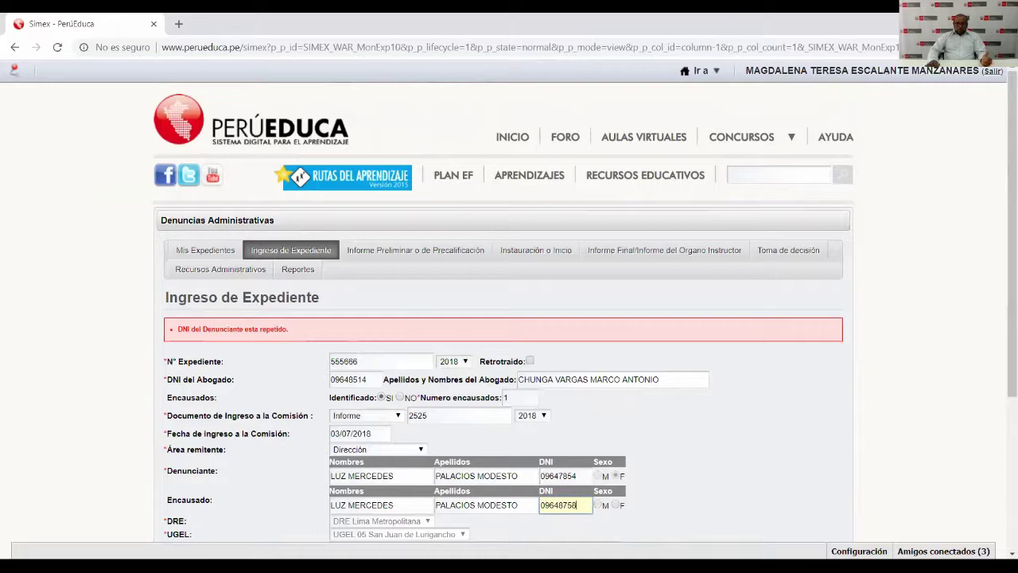
{"action": "left_click", "coordinate": [740, 458]}
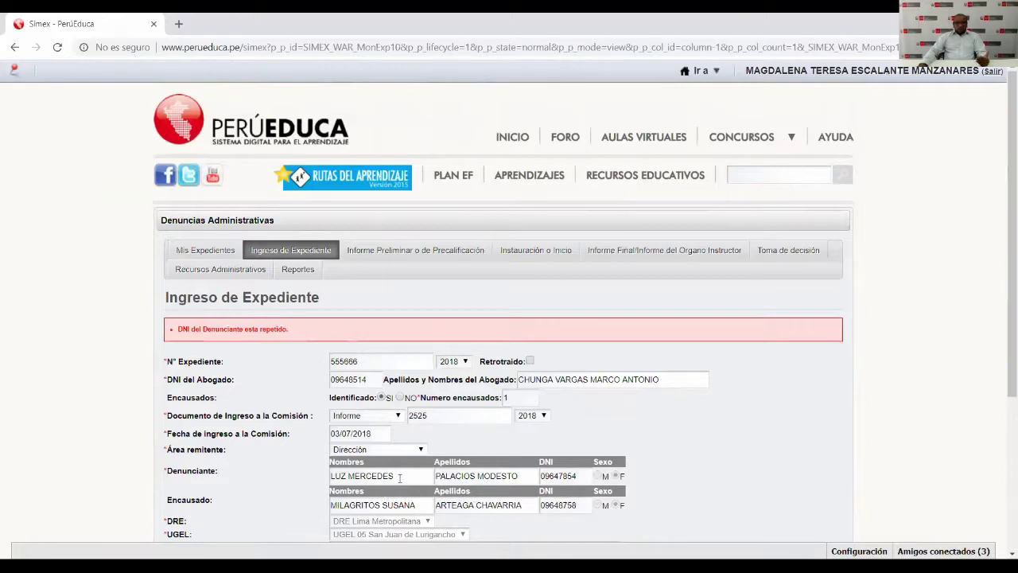
{"action": "scroll", "coordinate": [399, 477], "scroll_direction": "down", "scroll_amount": 3}
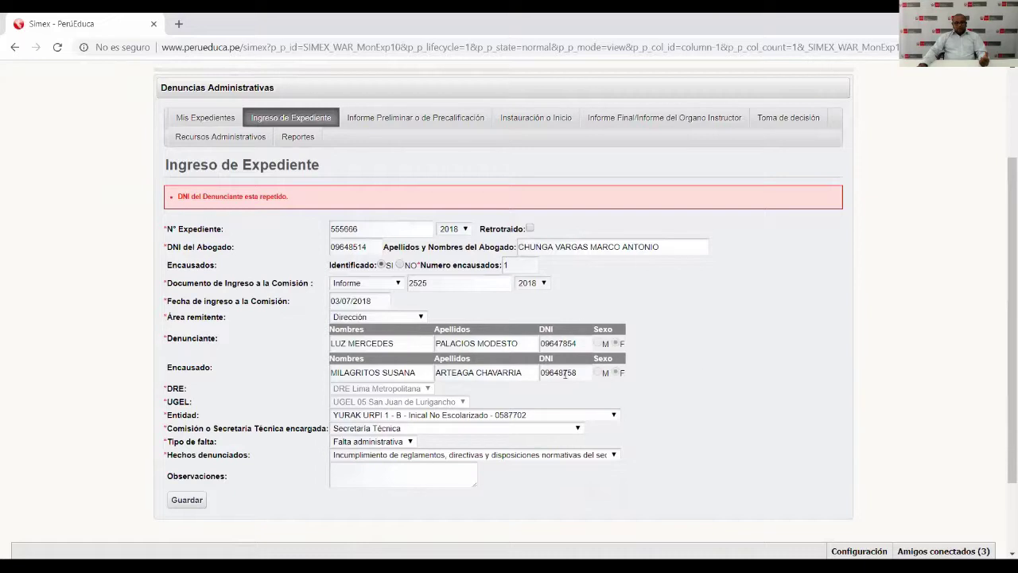
{"action": "left_click", "coordinate": [187, 499]}
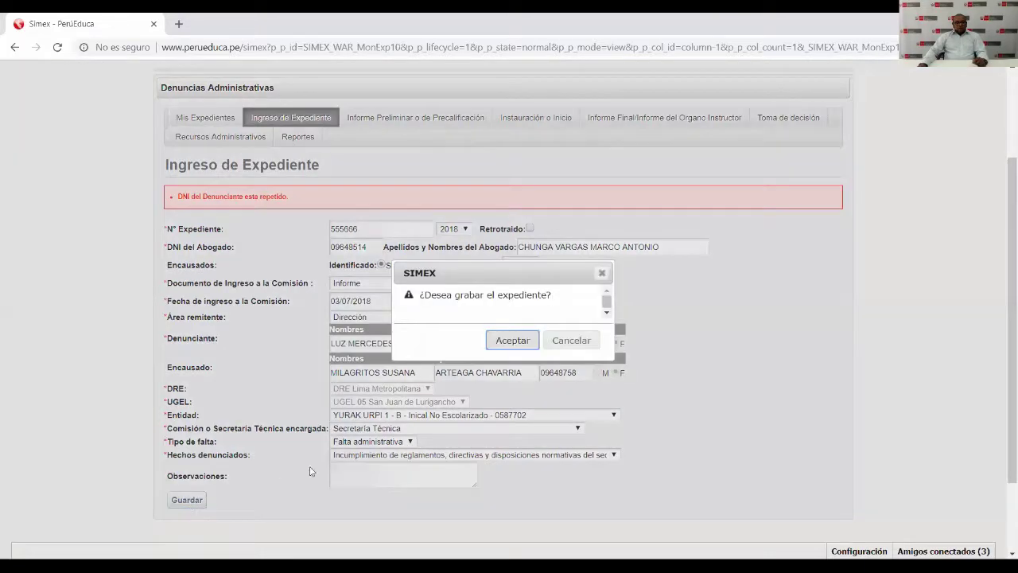
{"action": "left_click", "coordinate": [500, 341]}
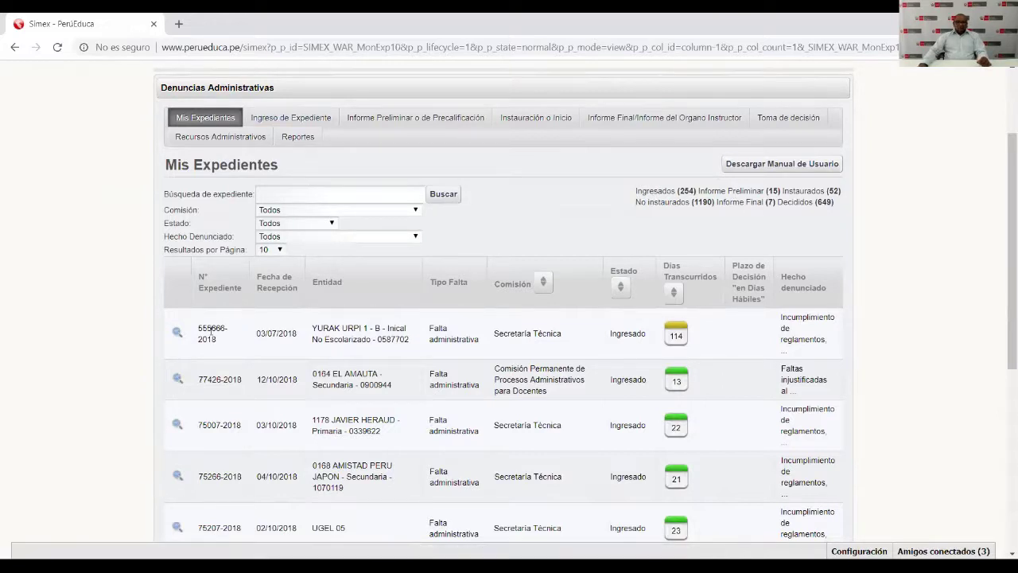
{"action": "left_click_drag", "start_coordinate": [200, 328], "coordinate": [837, 340]}
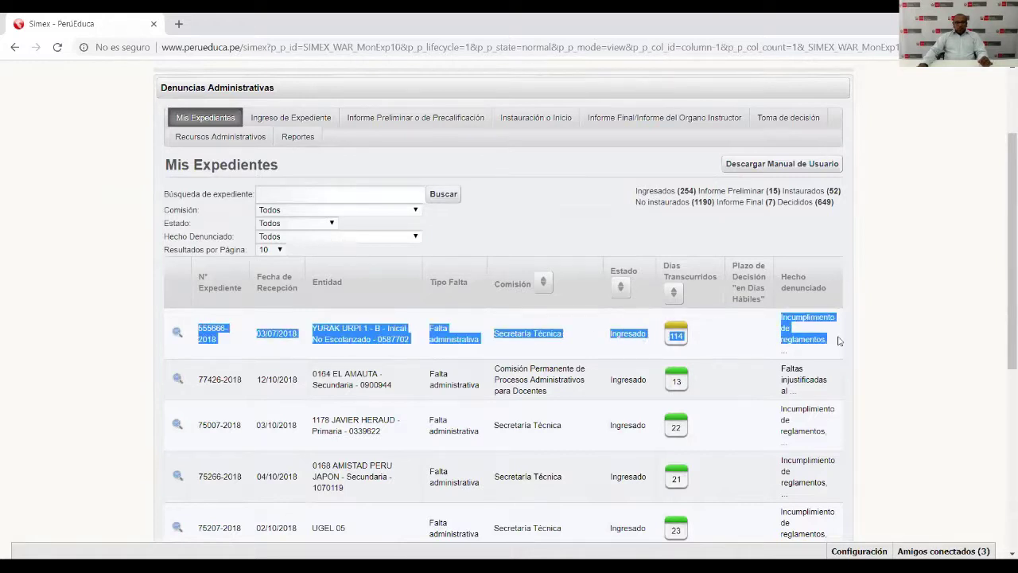
{"action": "left_click", "coordinate": [823, 336]}
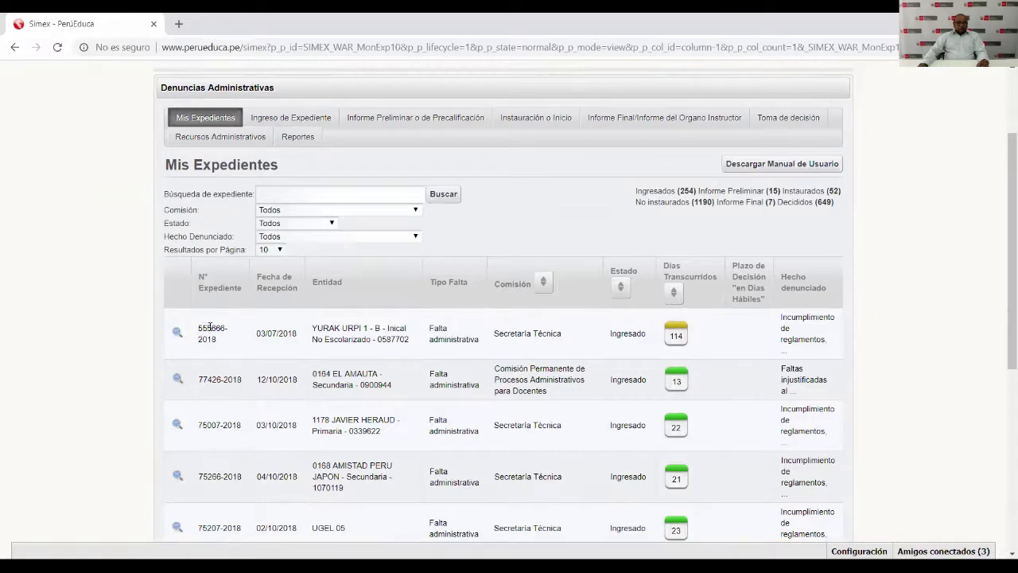
{"action": "left_click_drag", "start_coordinate": [204, 339], "coordinate": [302, 334]}
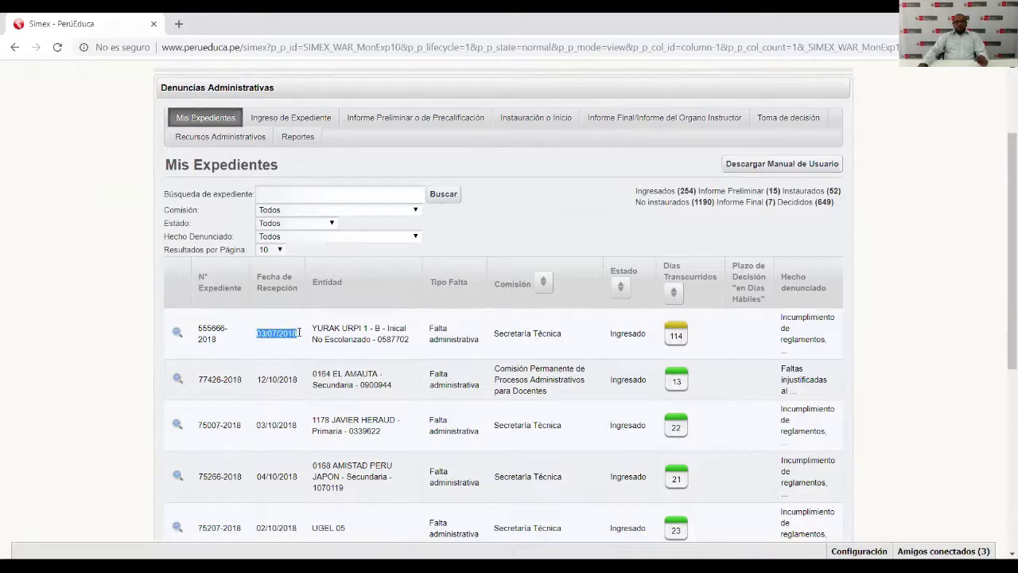
{"action": "left_click_drag", "start_coordinate": [313, 329], "coordinate": [563, 338]}
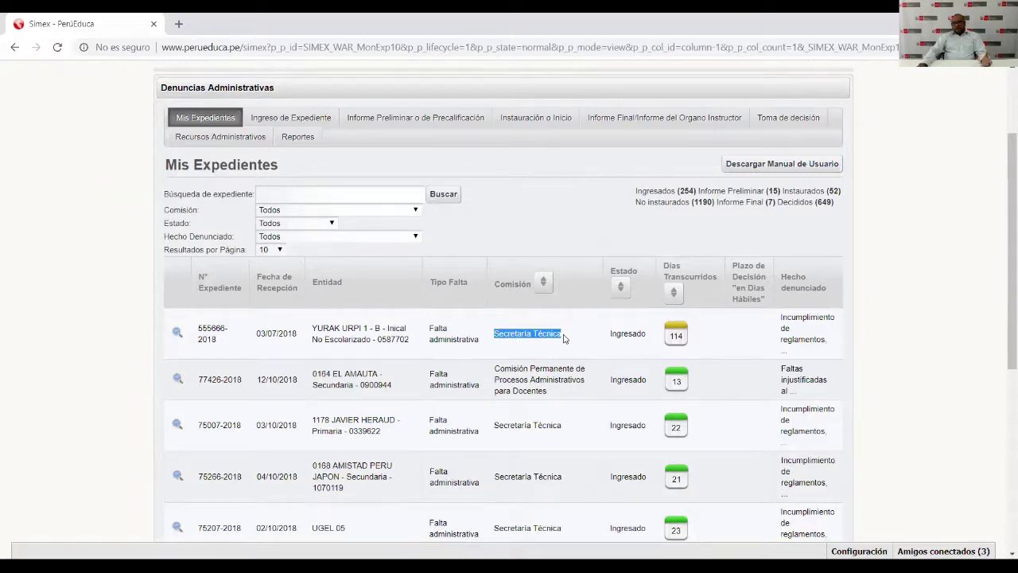
{"action": "double_click", "coordinate": [624, 333]}
{"action": "left_click", "coordinate": [673, 335]}
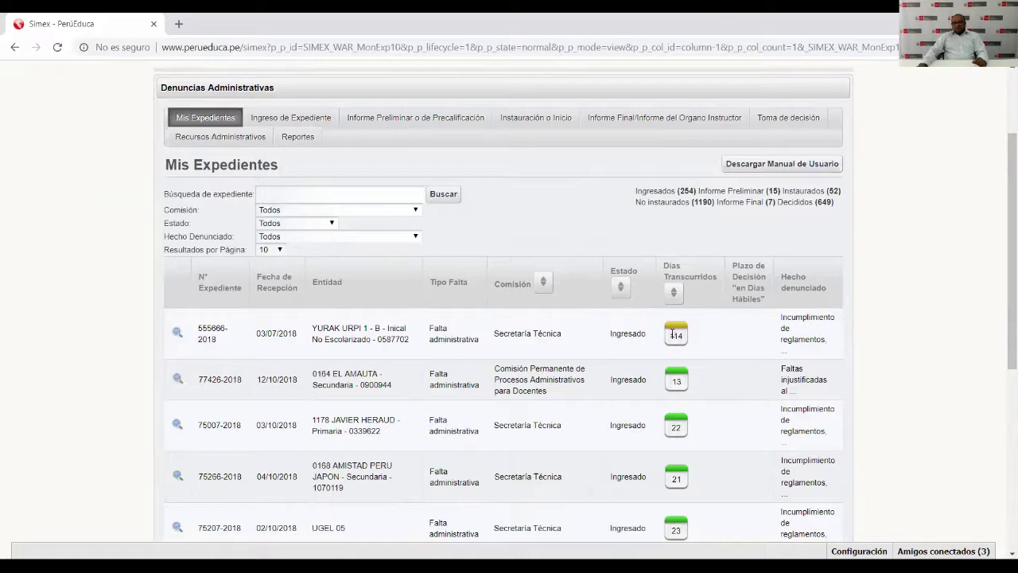
{"action": "left_click_drag", "start_coordinate": [673, 335], "coordinate": [682, 336]}
{"action": "left_click", "coordinate": [670, 394]}
{"action": "scroll", "coordinate": [670, 394], "scroll_direction": "down", "scroll_amount": 1}
{"action": "scroll", "coordinate": [671, 387], "scroll_direction": "down", "scroll_amount": 1}
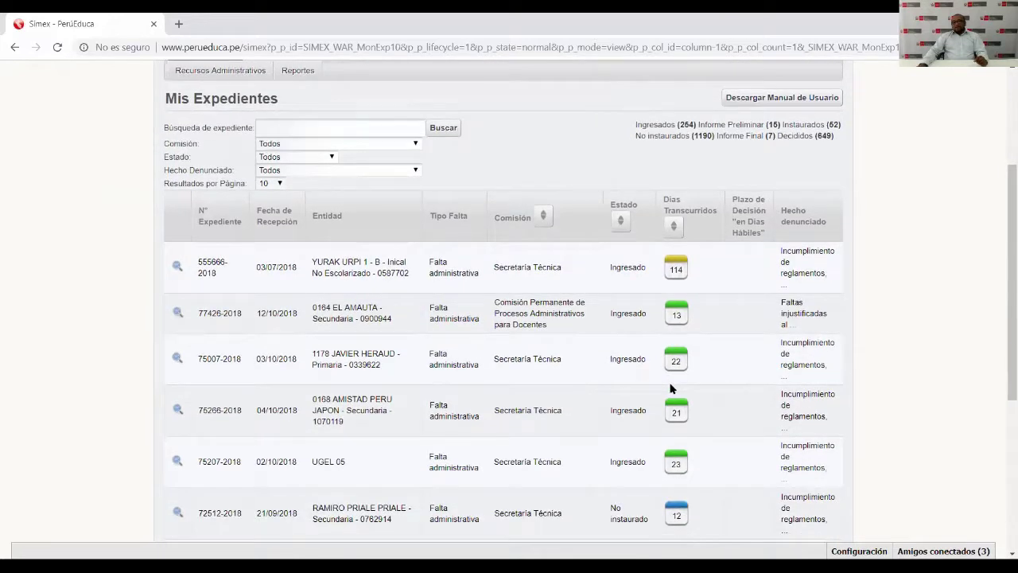
{"action": "double_click", "coordinate": [676, 269]}
{"action": "left_click", "coordinate": [729, 276]}
{"action": "double_click", "coordinate": [674, 315]}
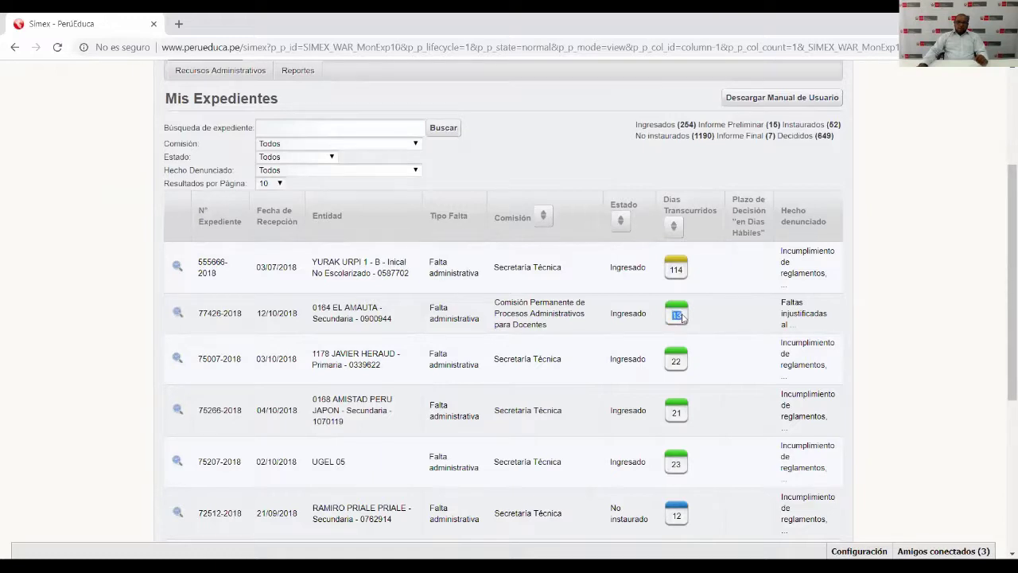
{"action": "left_click_drag", "start_coordinate": [670, 365], "coordinate": [682, 366]}
{"action": "left_click_drag", "start_coordinate": [673, 315], "coordinate": [682, 318]}
{"action": "left_click_drag", "start_coordinate": [670, 269], "coordinate": [686, 273]}
{"action": "scroll", "coordinate": [685, 302], "scroll_direction": "down", "scroll_amount": 10}
{"action": "scroll", "coordinate": [686, 318], "scroll_direction": "up", "scroll_amount": 7}
{"action": "scroll", "coordinate": [687, 332], "scroll_direction": "down", "scroll_amount": 1}
{"action": "scroll", "coordinate": [686, 332], "scroll_direction": "up", "scroll_amount": 1}
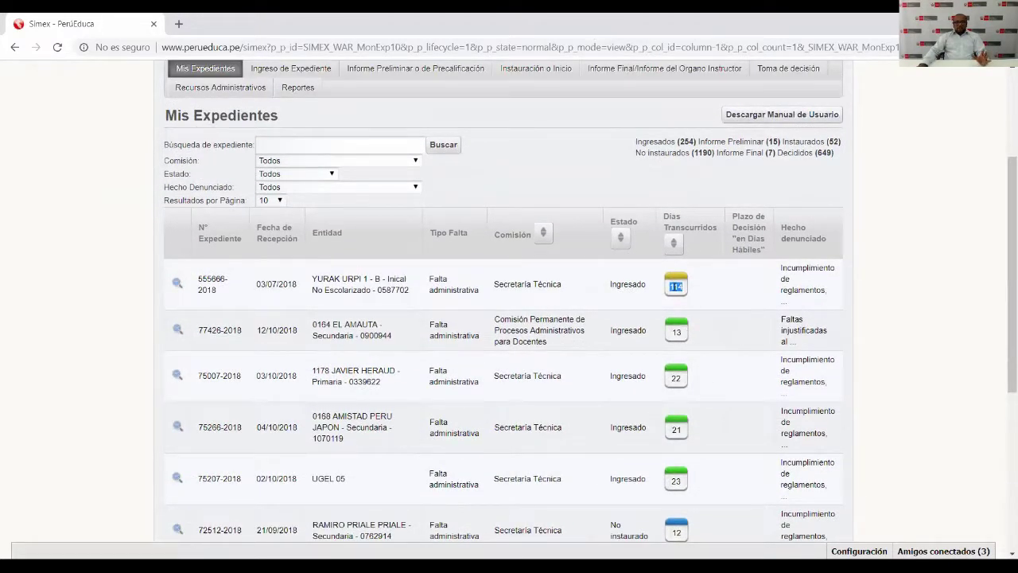
{"action": "left_click", "coordinate": [283, 201]}
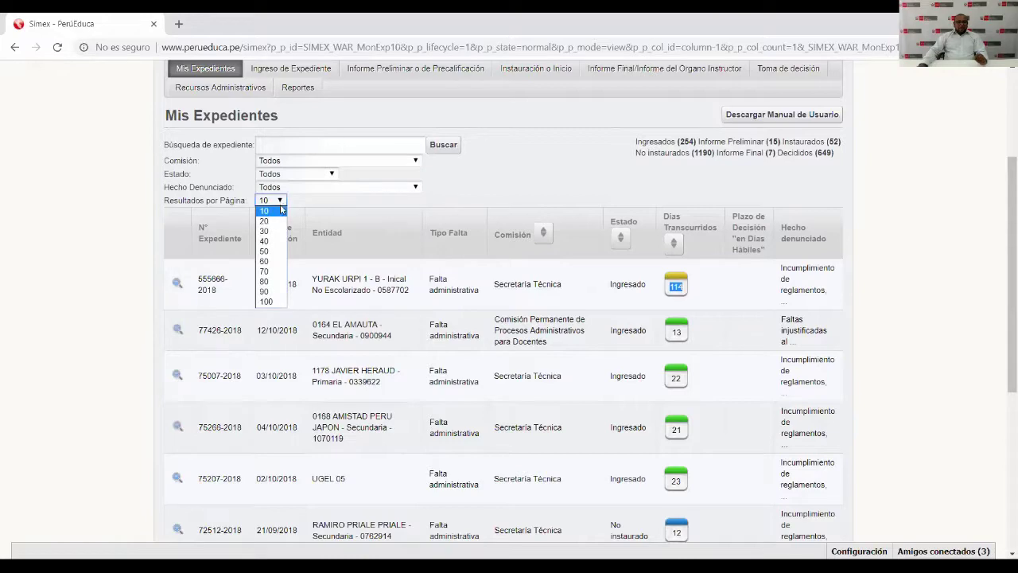
{"action": "left_click", "coordinate": [263, 264]}
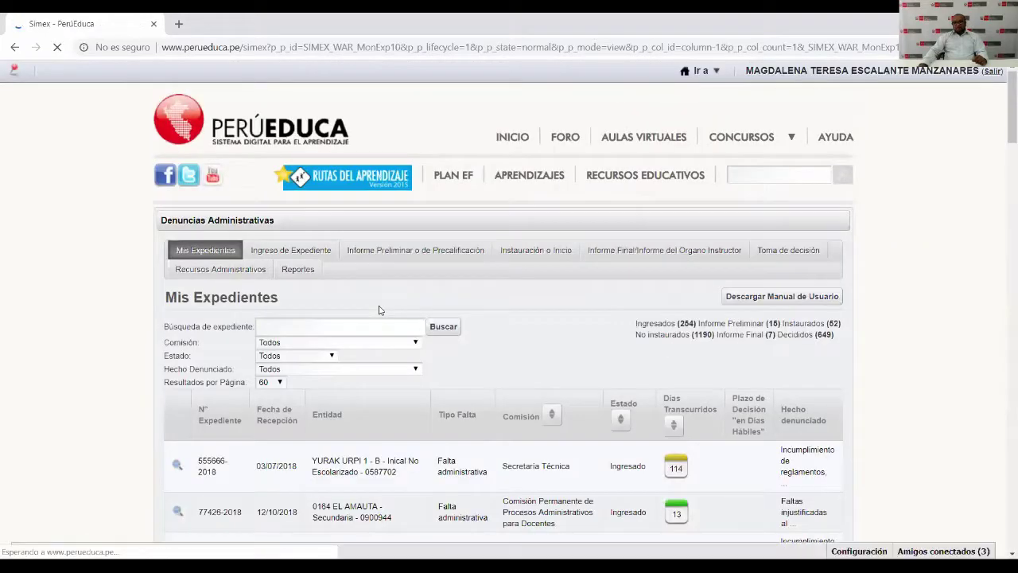
{"action": "scroll", "coordinate": [557, 361], "scroll_direction": "down", "scroll_amount": 3}
{"action": "scroll", "coordinate": [557, 362], "scroll_direction": "down", "scroll_amount": 20}
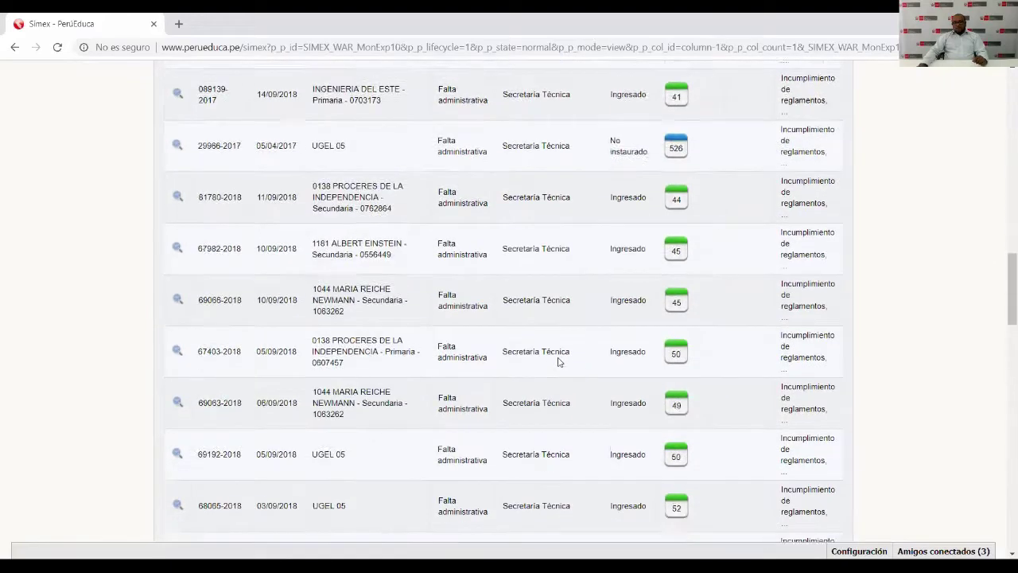
{"action": "scroll", "coordinate": [557, 362], "scroll_direction": "down", "scroll_amount": 12}
{"action": "scroll", "coordinate": [676, 270], "scroll_direction": "up", "scroll_amount": 3}
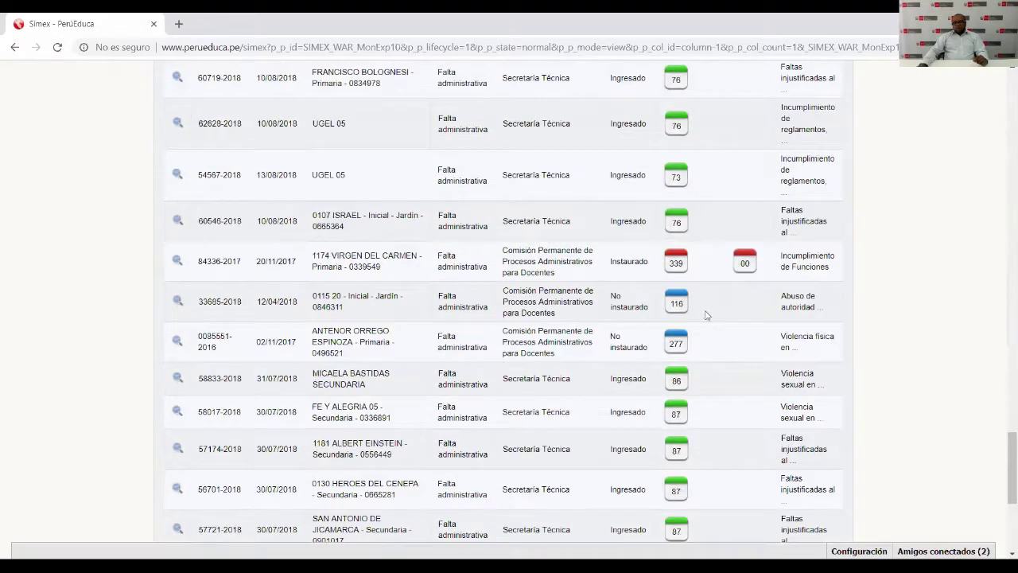
{"action": "double_click", "coordinate": [675, 268]}
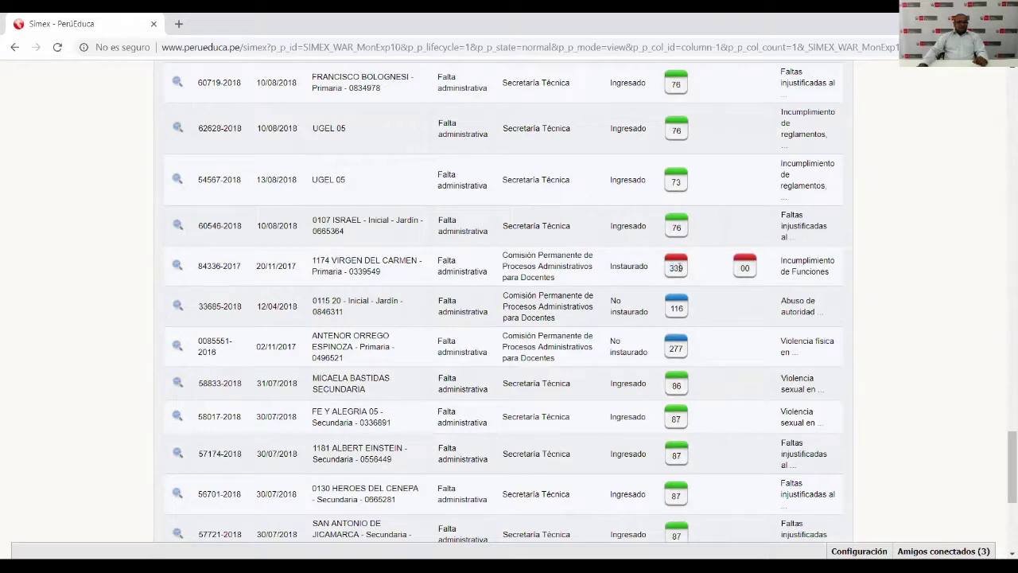
{"action": "left_click", "coordinate": [672, 272]}
{"action": "double_click", "coordinate": [675, 268]}
{"action": "scroll", "coordinate": [680, 264], "scroll_direction": "up", "scroll_amount": 15}
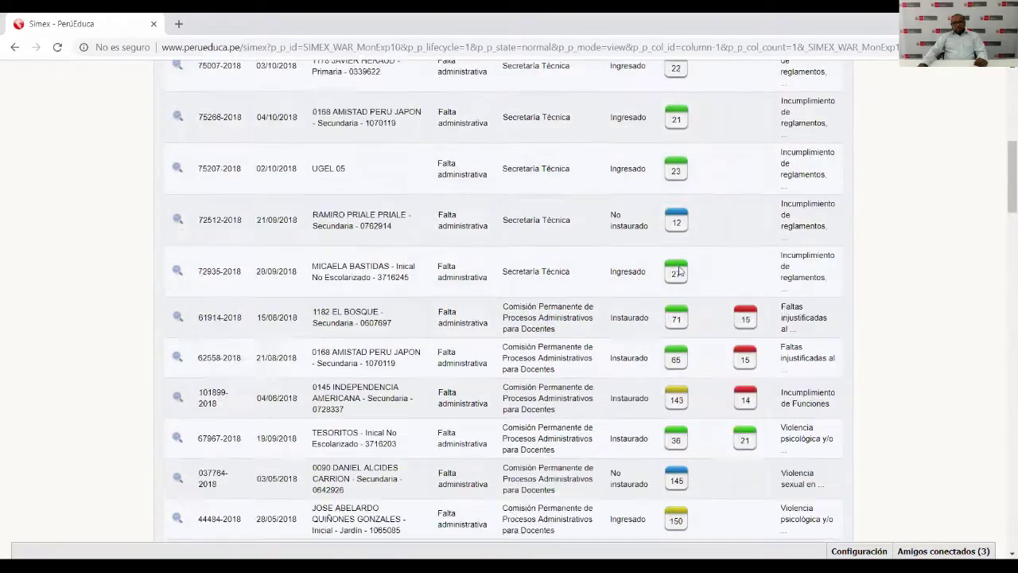
{"action": "scroll", "coordinate": [679, 270], "scroll_direction": "up", "scroll_amount": 5}
{"action": "scroll", "coordinate": [288, 345], "scroll_direction": "down", "scroll_amount": 3}
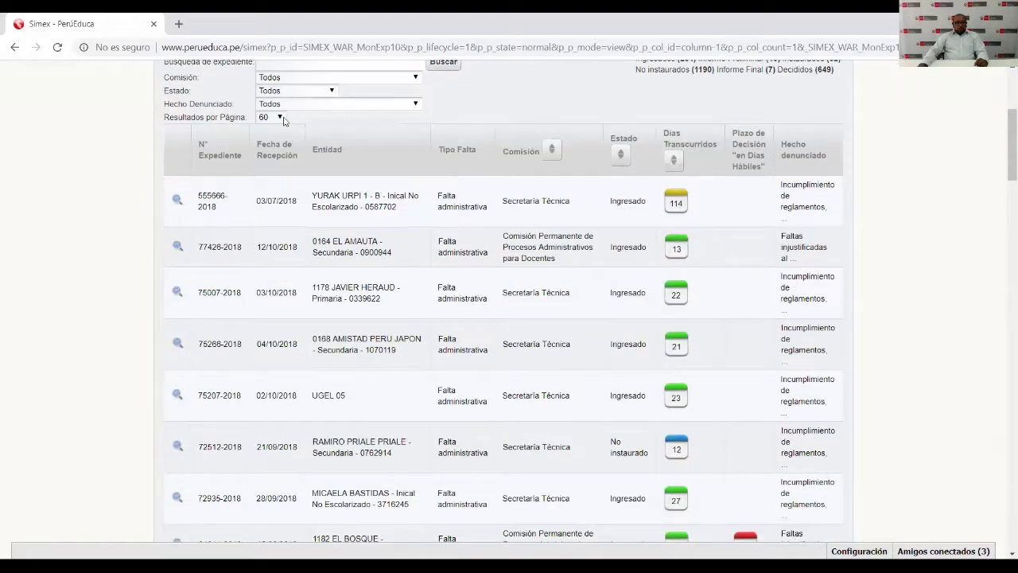
{"action": "left_click", "coordinate": [270, 117]}
{"action": "left_click", "coordinate": [266, 128]}
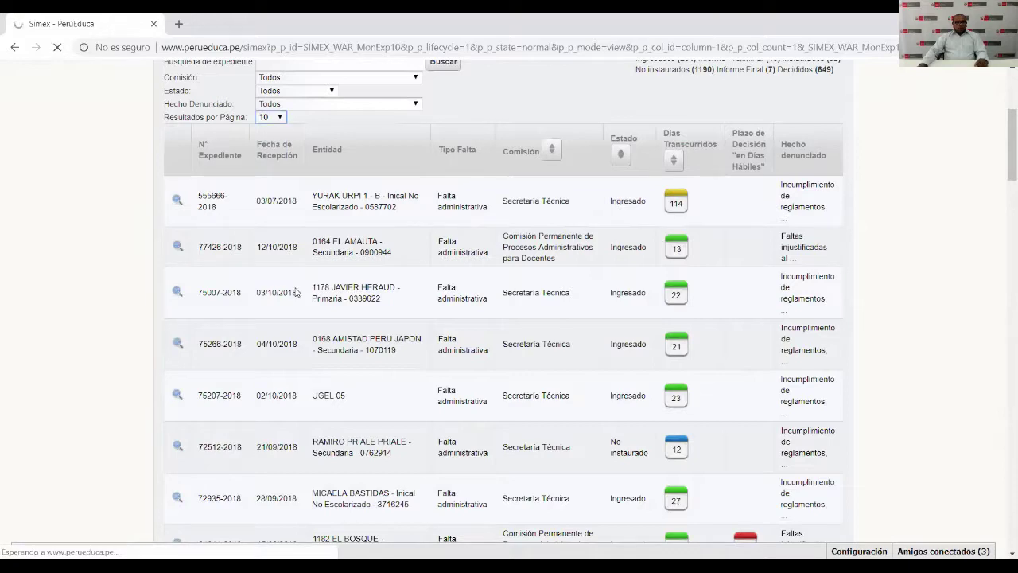
{"action": "scroll", "coordinate": [295, 291], "scroll_direction": "down", "scroll_amount": 2}
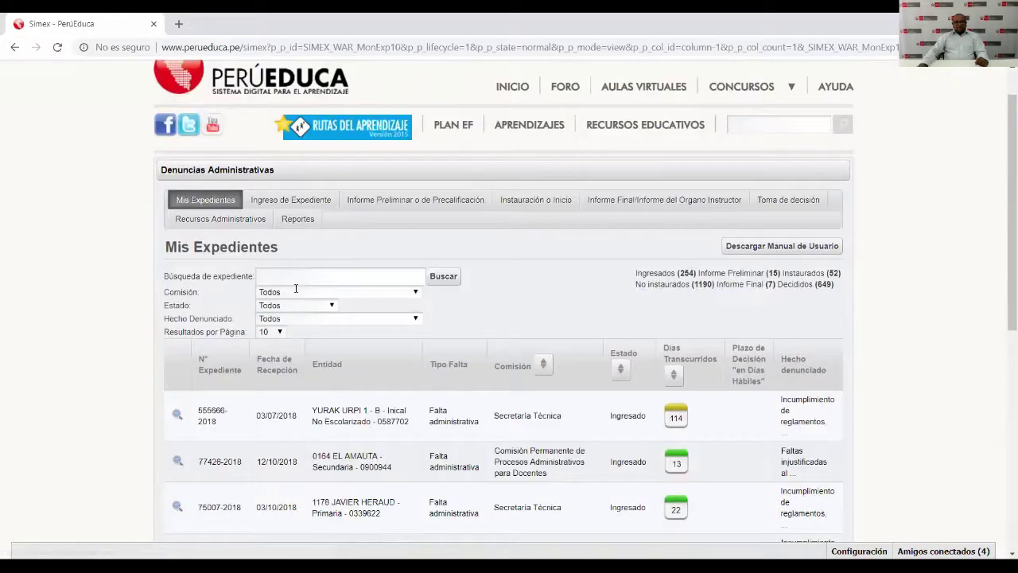
{"action": "left_click_drag", "start_coordinate": [201, 327], "coordinate": [238, 328]}
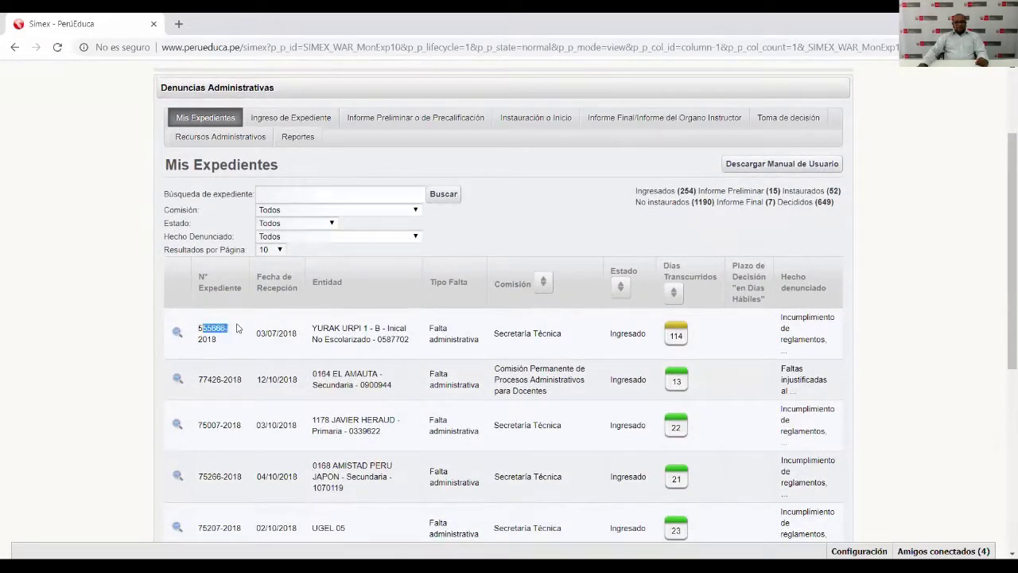
{"action": "left_click", "coordinate": [217, 334]}
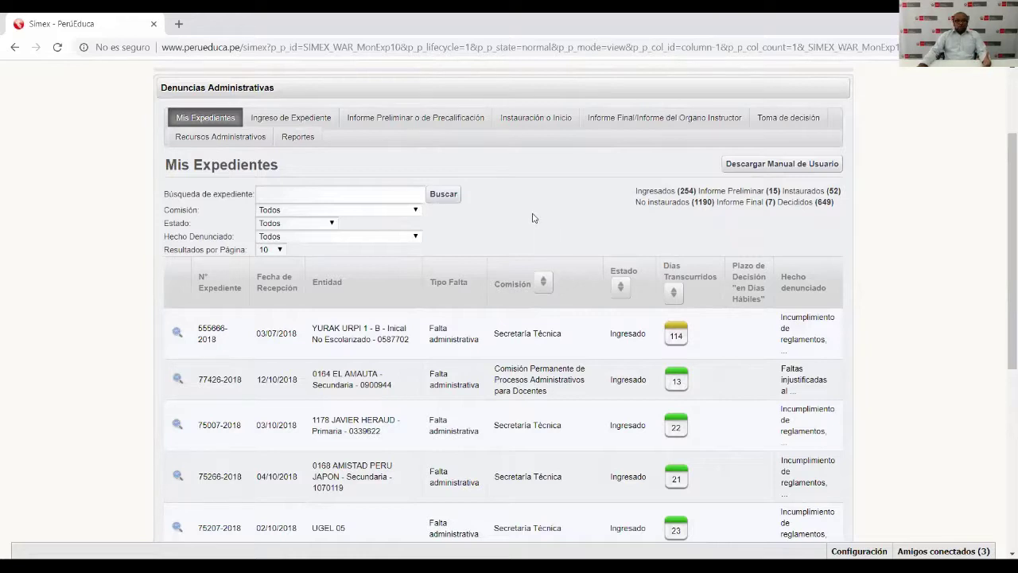
{"action": "left_click", "coordinate": [413, 122]}
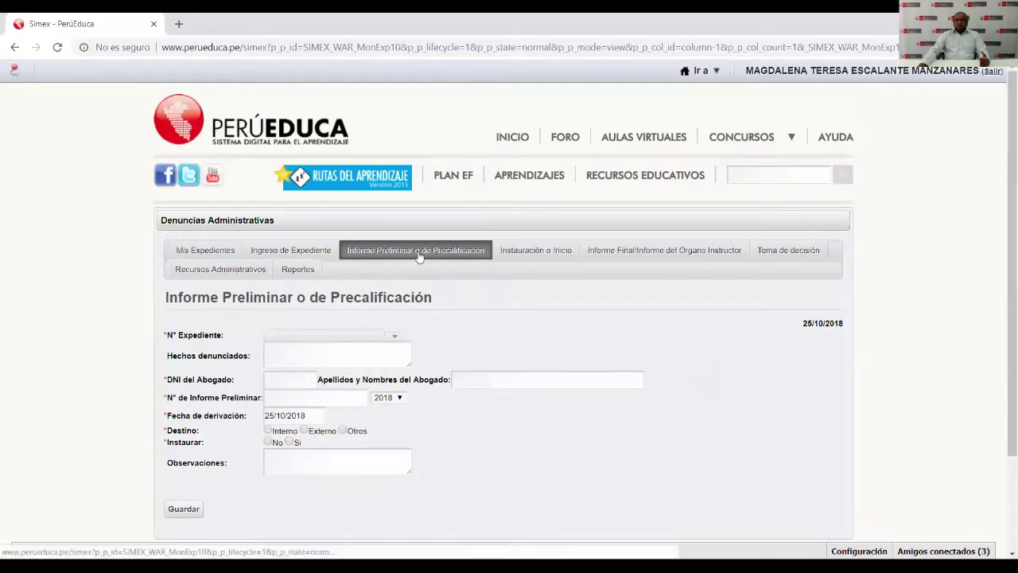
{"action": "scroll", "coordinate": [419, 256], "scroll_direction": "down", "scroll_amount": 1}
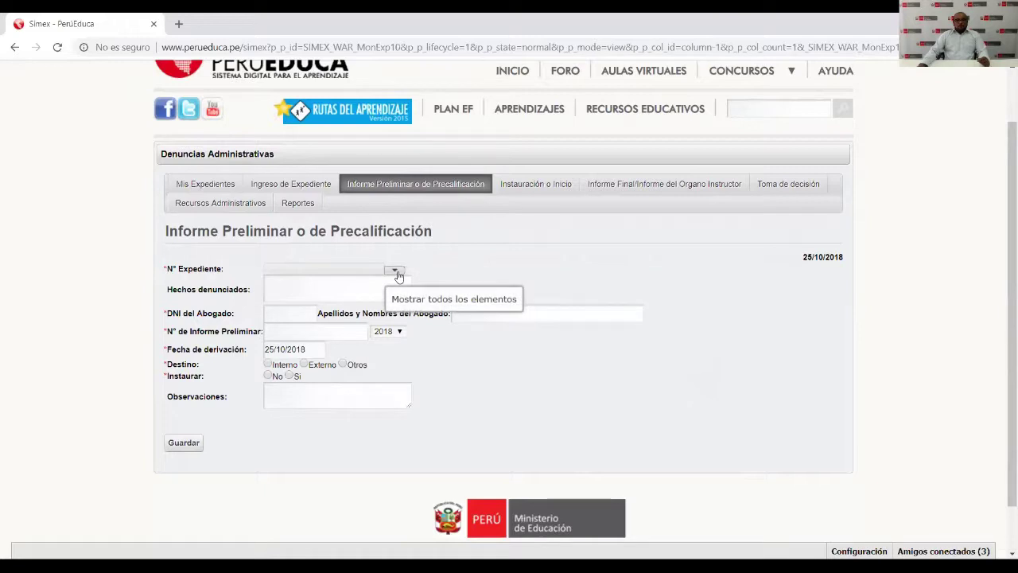
{"action": "left_click", "coordinate": [398, 275]}
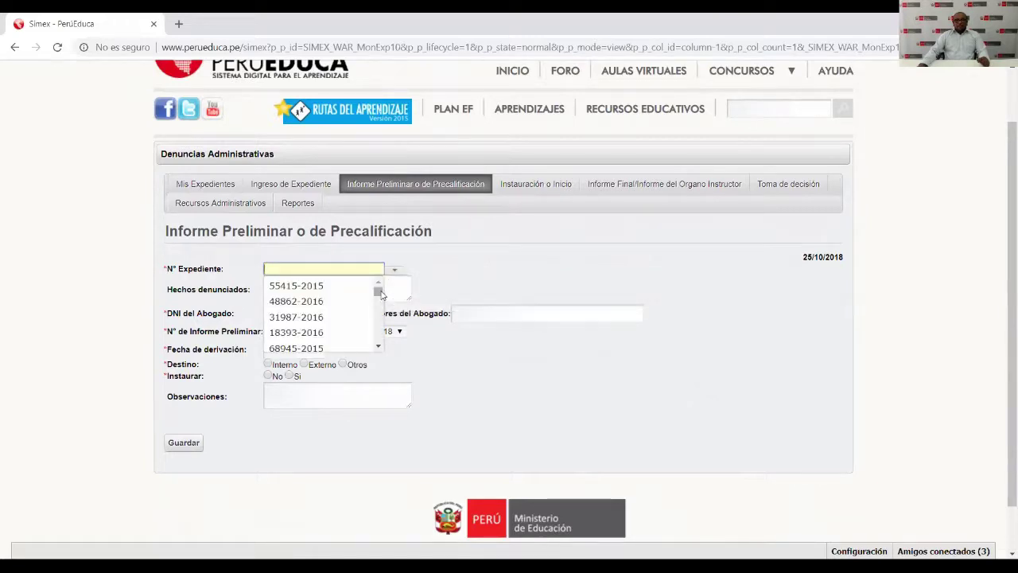
{"action": "mouse_move", "coordinate": [380, 293]}
{"action": "left_mouse_down"}
{"action": "mouse_move", "coordinate": [384, 341]}
{"action": "mouse_move", "coordinate": [389, 292]}
{"action": "left_mouse_up"}
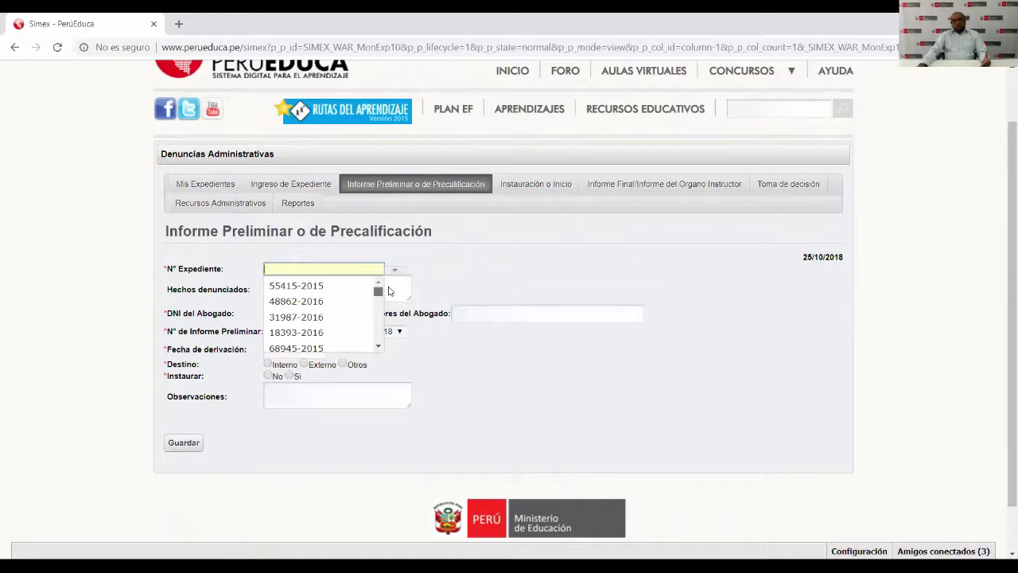
{"action": "scroll", "coordinate": [350, 300], "scroll_direction": "down", "scroll_amount": 3}
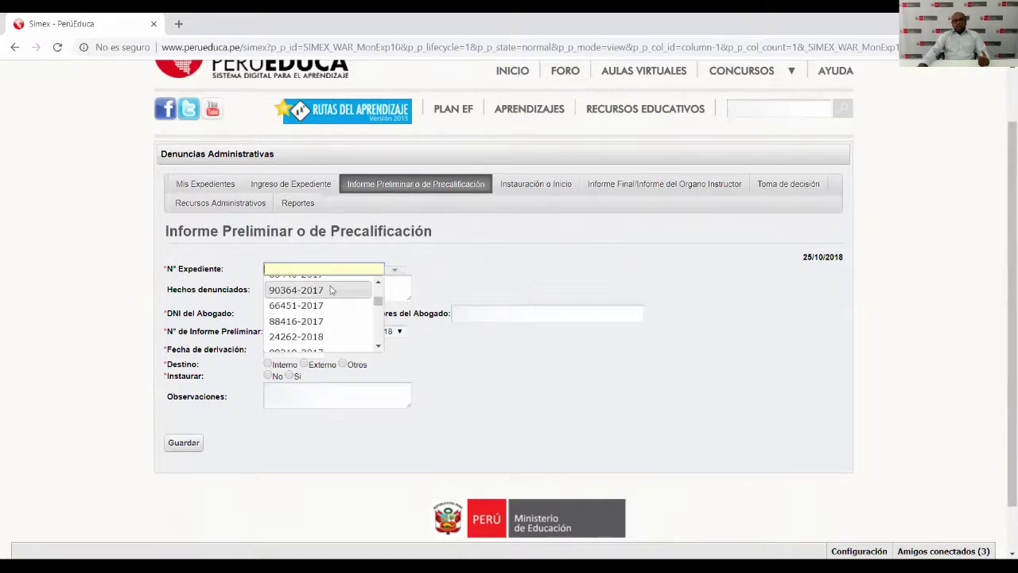
{"action": "scroll", "coordinate": [331, 290], "scroll_direction": "up", "scroll_amount": 1}
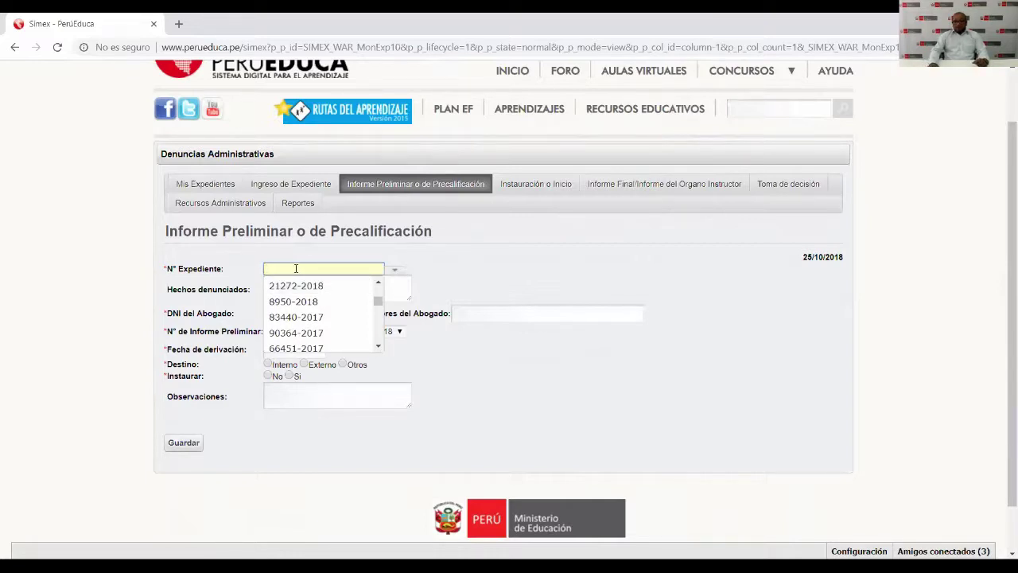
{"action": "type", "text": "5"}
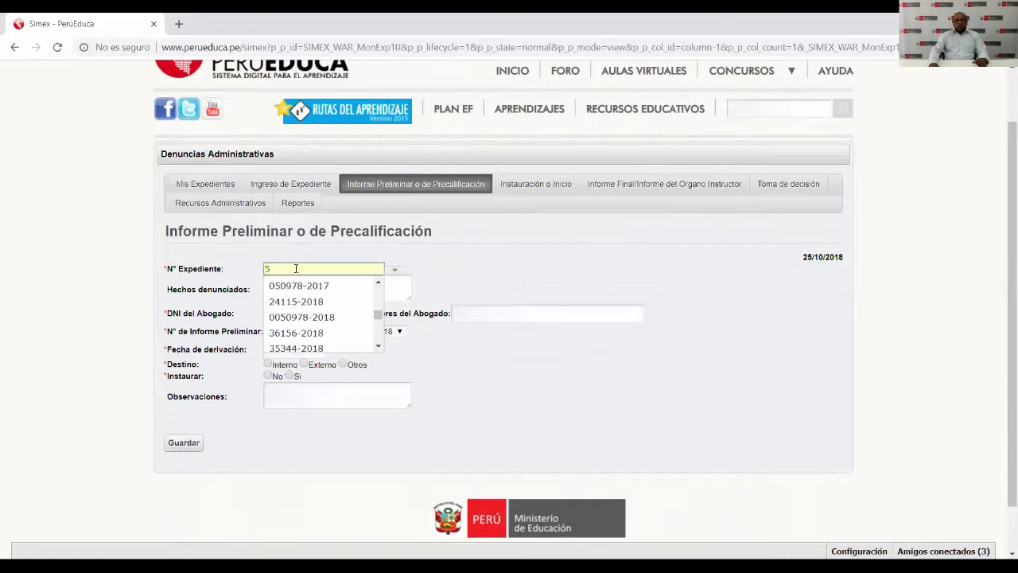
{"action": "type", "text": "55"}
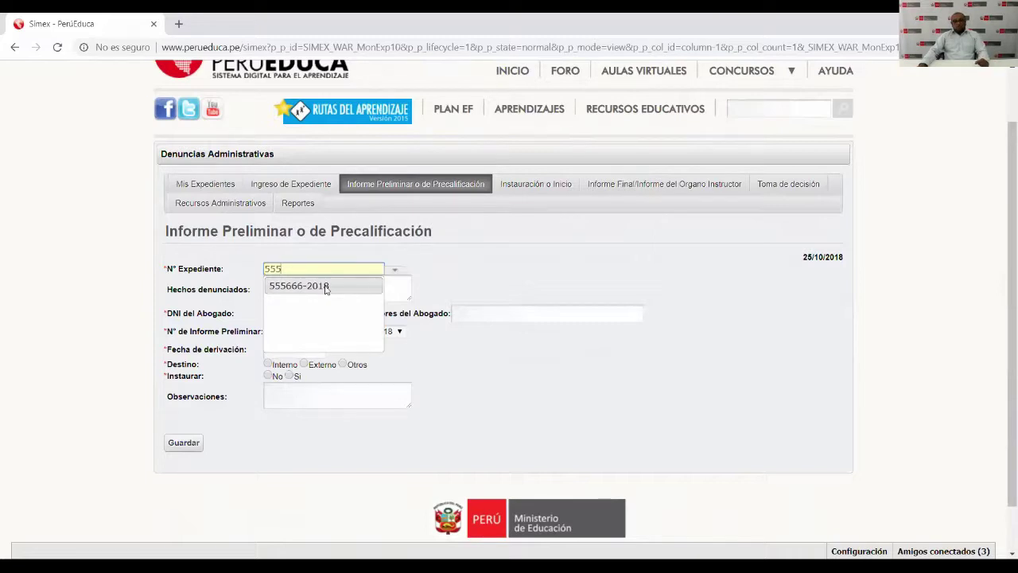
{"action": "left_click", "coordinate": [326, 286]}
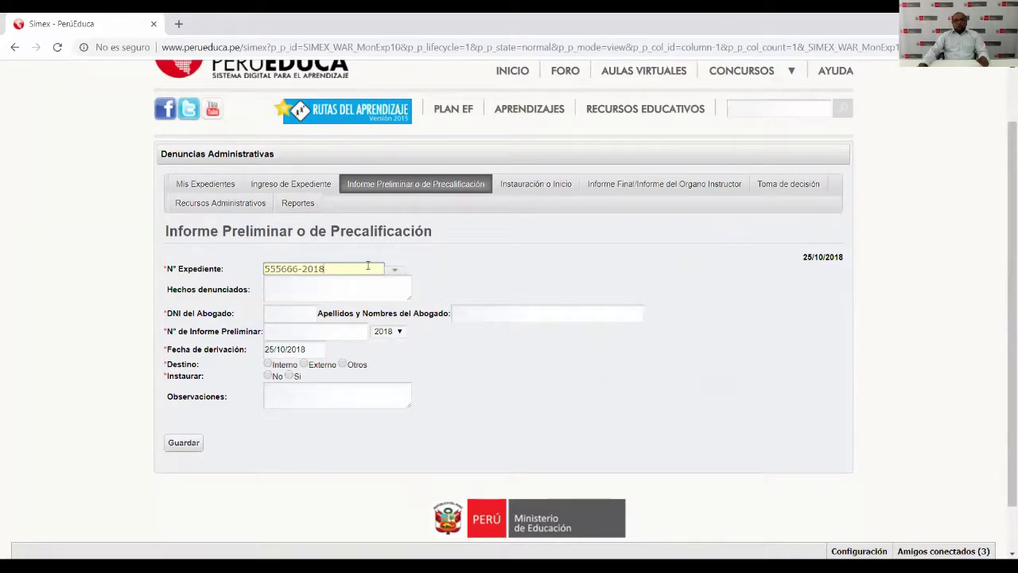
{"action": "left_click", "coordinate": [291, 285]}
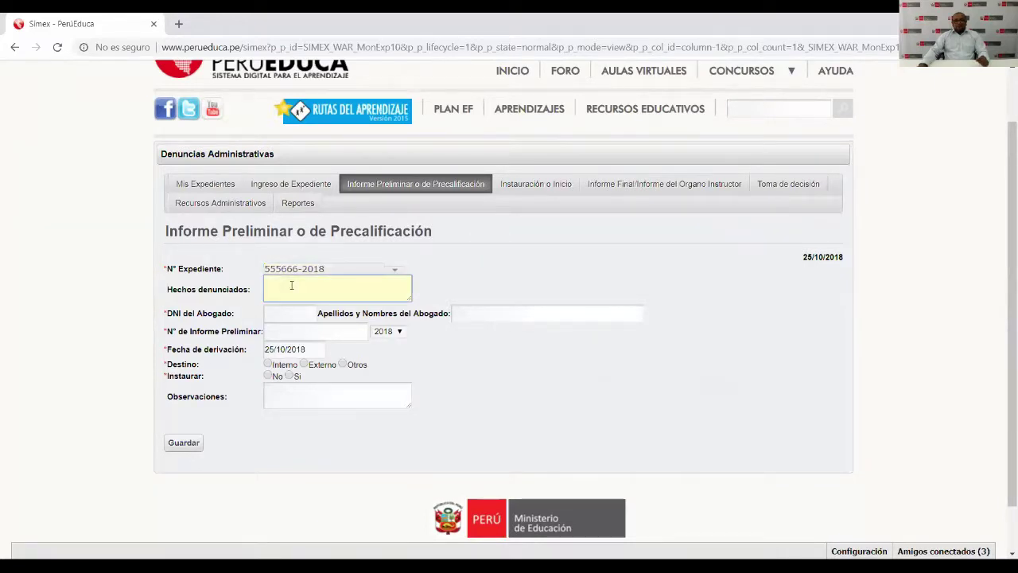
{"action": "left_click_drag", "start_coordinate": [483, 125], "coordinate": [587, 127]}
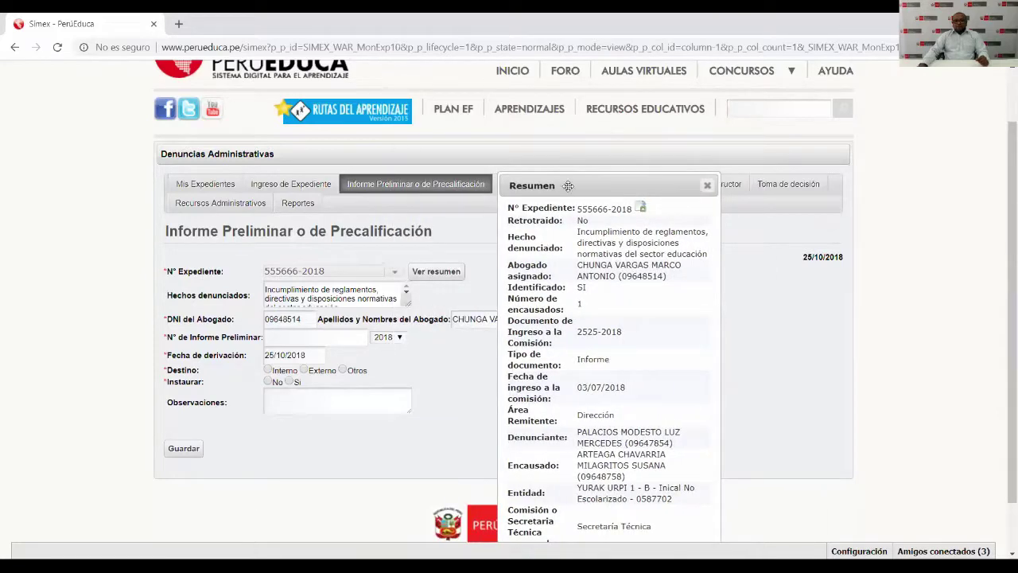
{"action": "left_click_drag", "start_coordinate": [562, 186], "coordinate": [524, 235]}
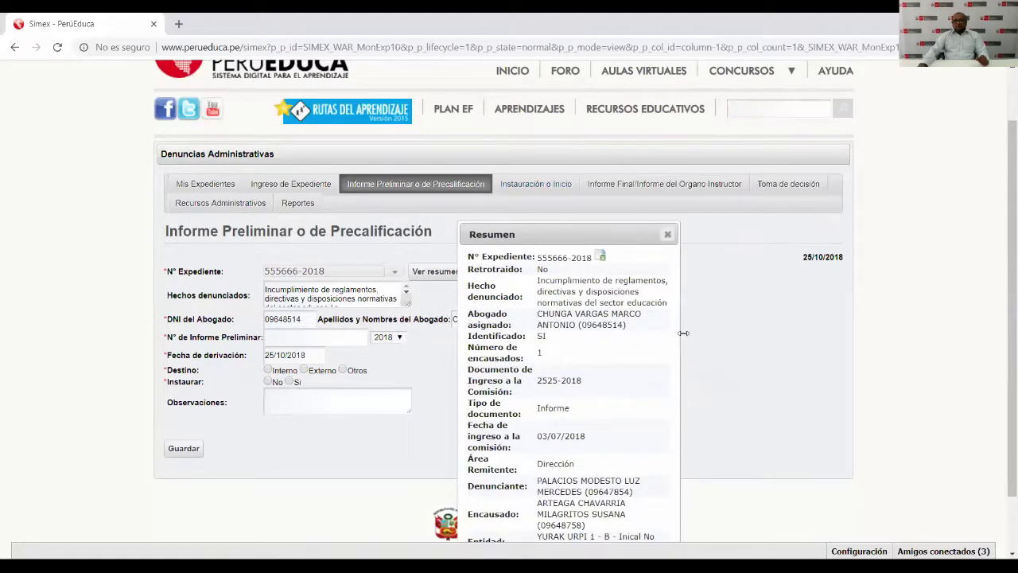
{"action": "left_click_drag", "start_coordinate": [683, 333], "coordinate": [782, 334]}
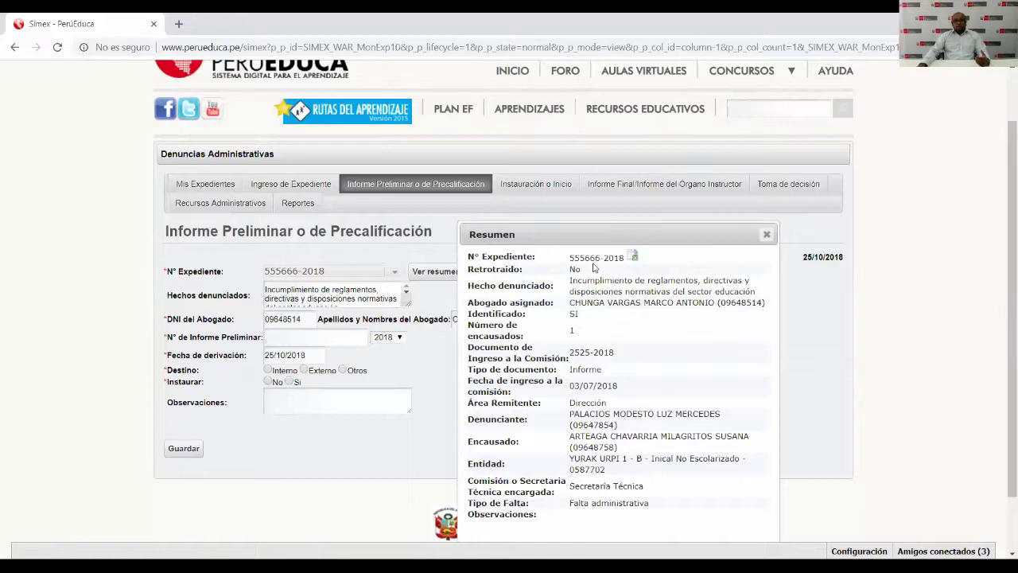
{"action": "left_click", "coordinate": [766, 237]}
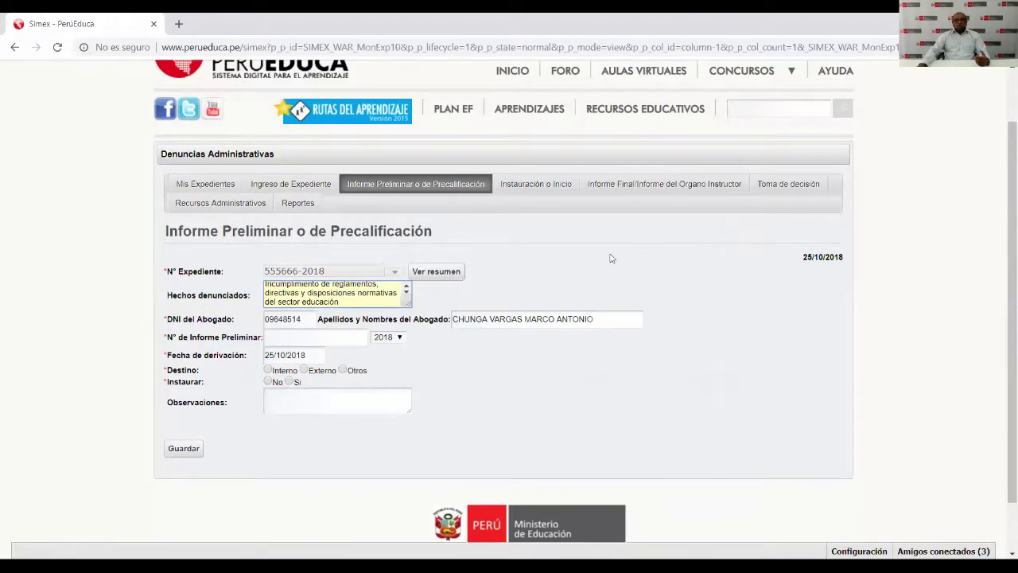
{"action": "left_click", "coordinate": [330, 297]}
{"action": "left_click_drag", "start_coordinate": [276, 287], "coordinate": [355, 290]}
{"action": "left_click", "coordinate": [334, 304]}
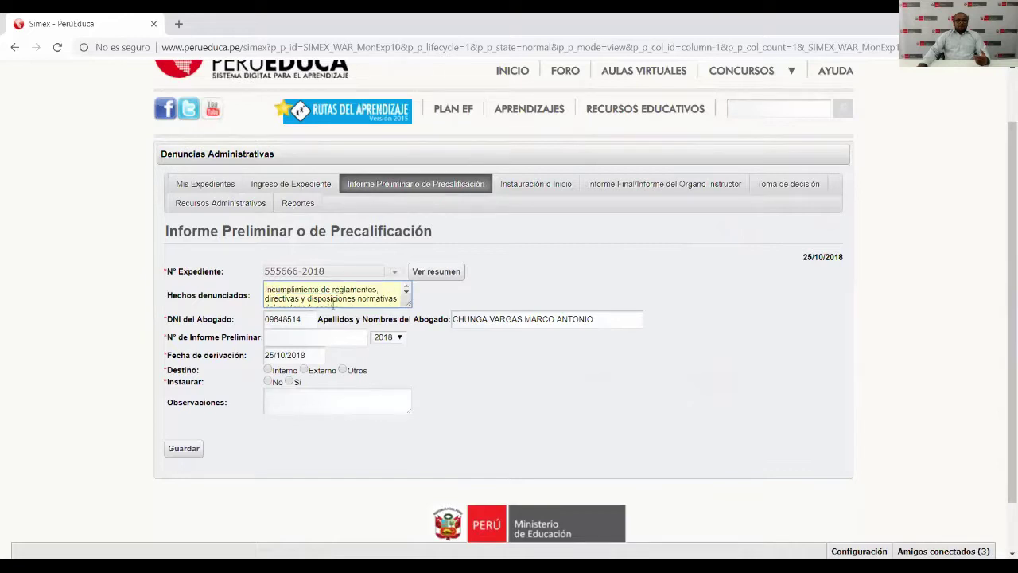
{"action": "left_click_drag", "start_coordinate": [309, 321], "coordinate": [262, 321]}
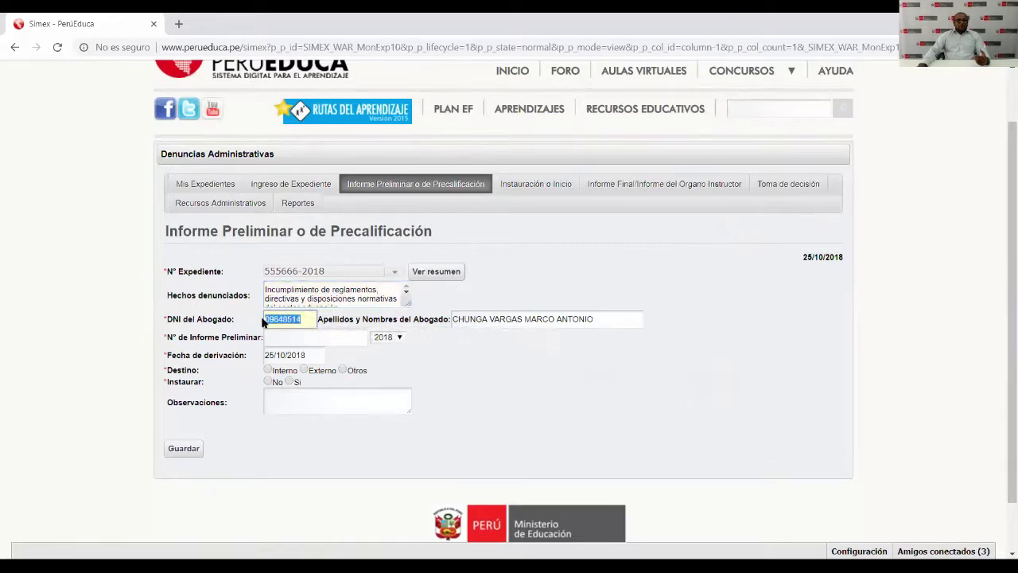
{"action": "left_click", "coordinate": [466, 355]}
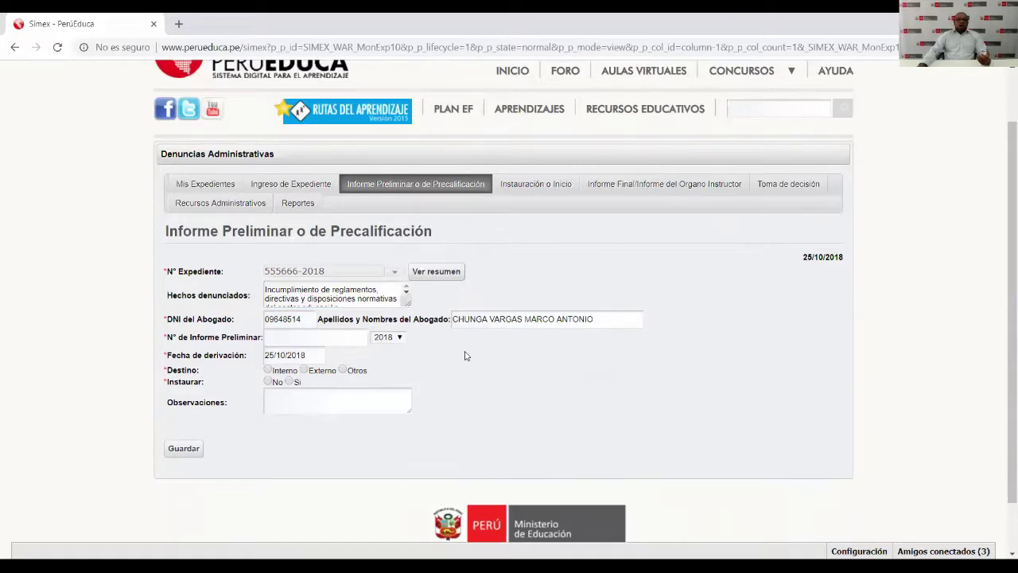
{"action": "mouse_move", "coordinate": [322, 329]}
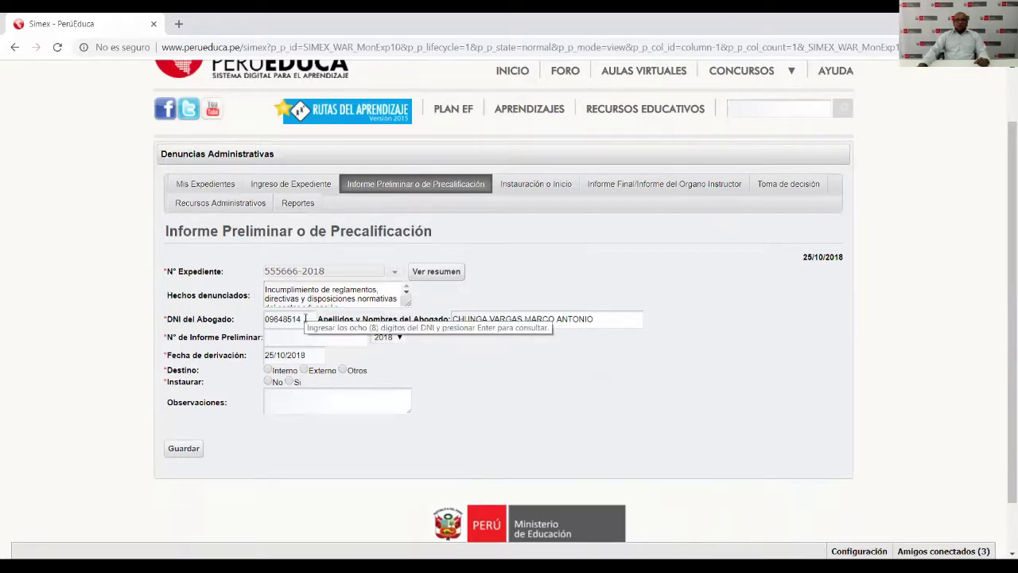
{"action": "mouse_move", "coordinate": [524, 319]}
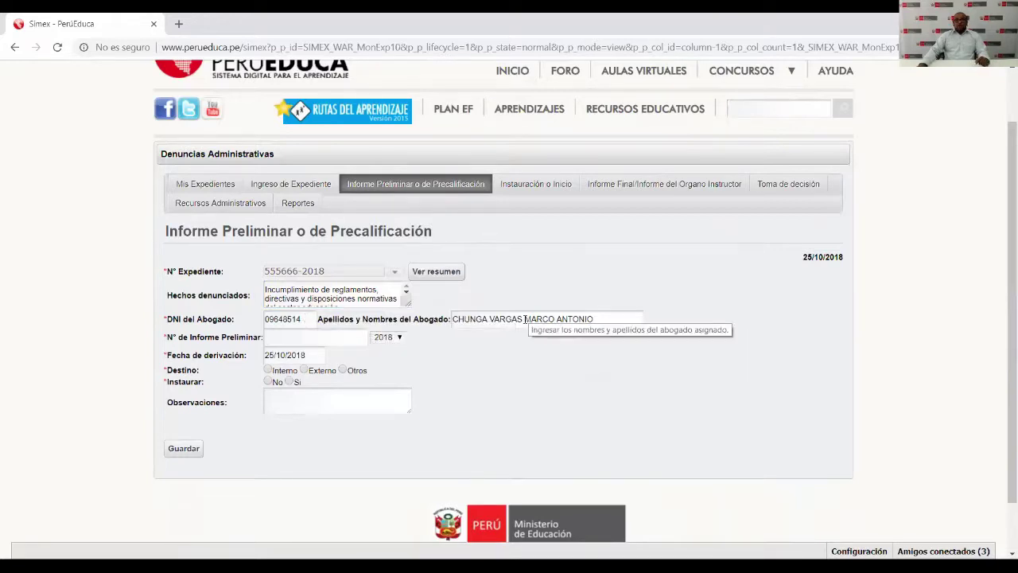
{"action": "double_click", "coordinate": [287, 318]}
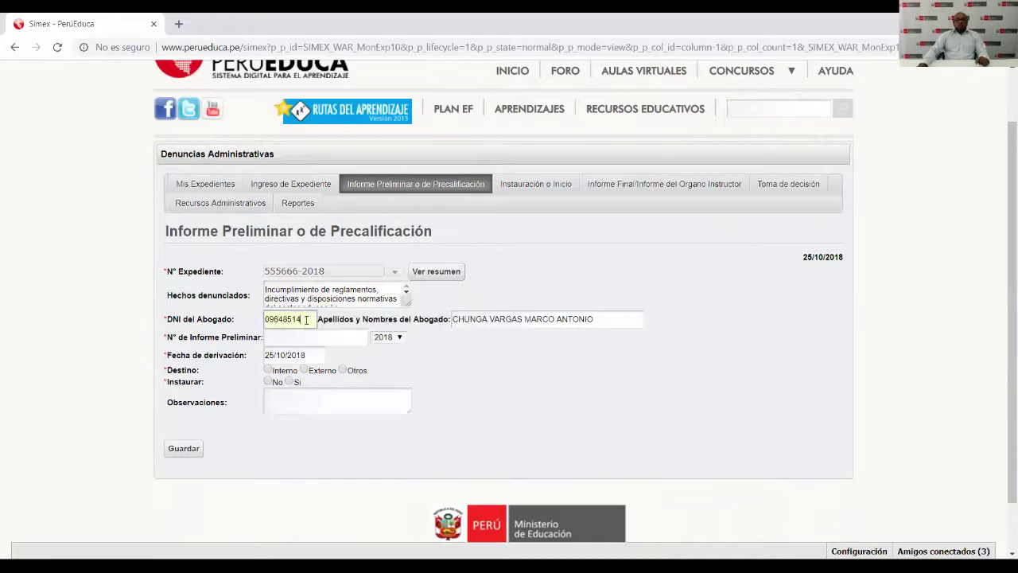
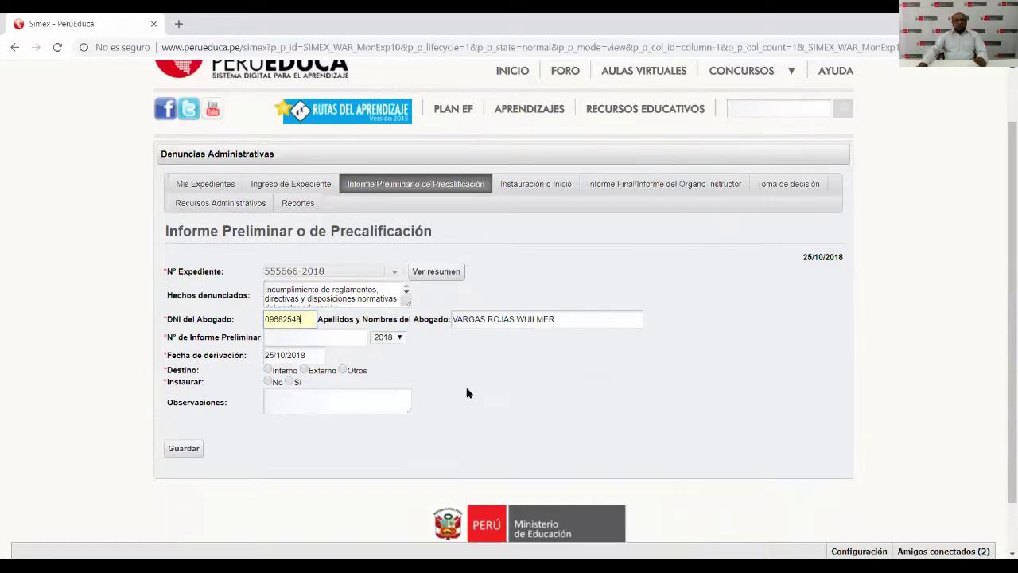
{"action": "left_click_drag", "start_coordinate": [308, 320], "coordinate": [230, 315]}
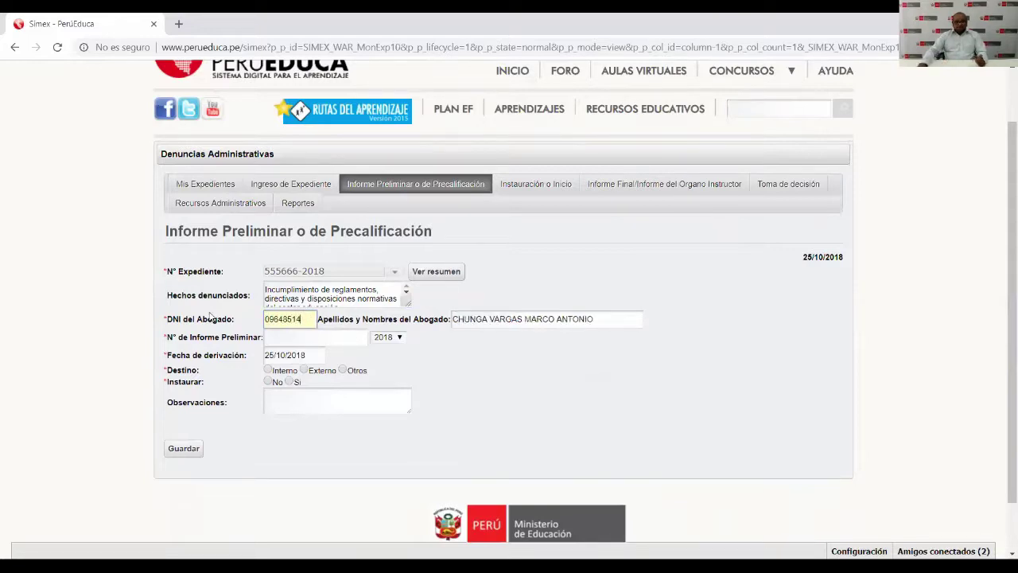
{"action": "left_click", "coordinate": [302, 336]}
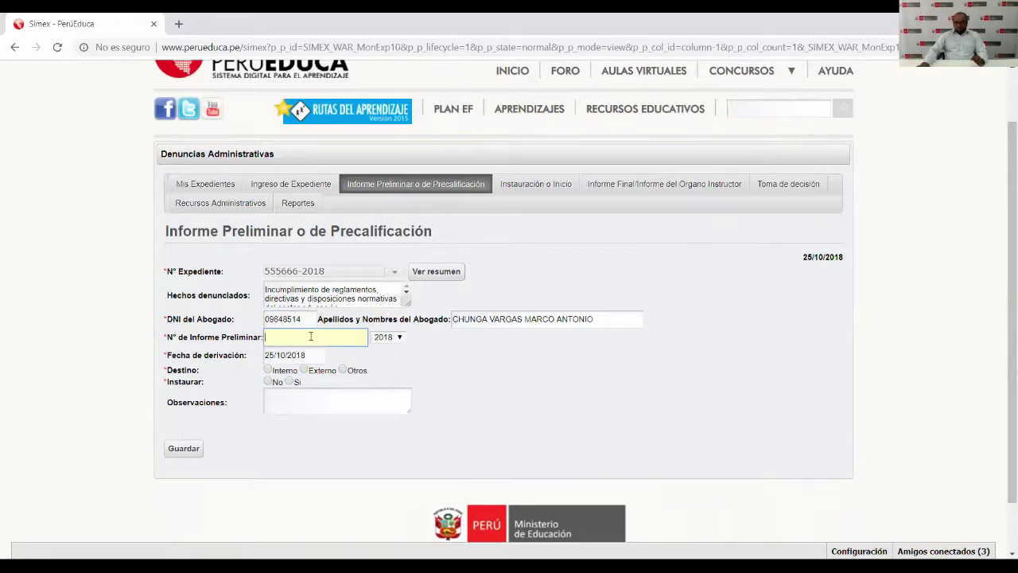
Enter preliminary report number 2525 with year 2018 and bring up the derivation-date calendar.
{"action": "type", "text": "2525"}
{"action": "left_click", "coordinate": [400, 337]}
{"action": "left_click", "coordinate": [396, 463]}
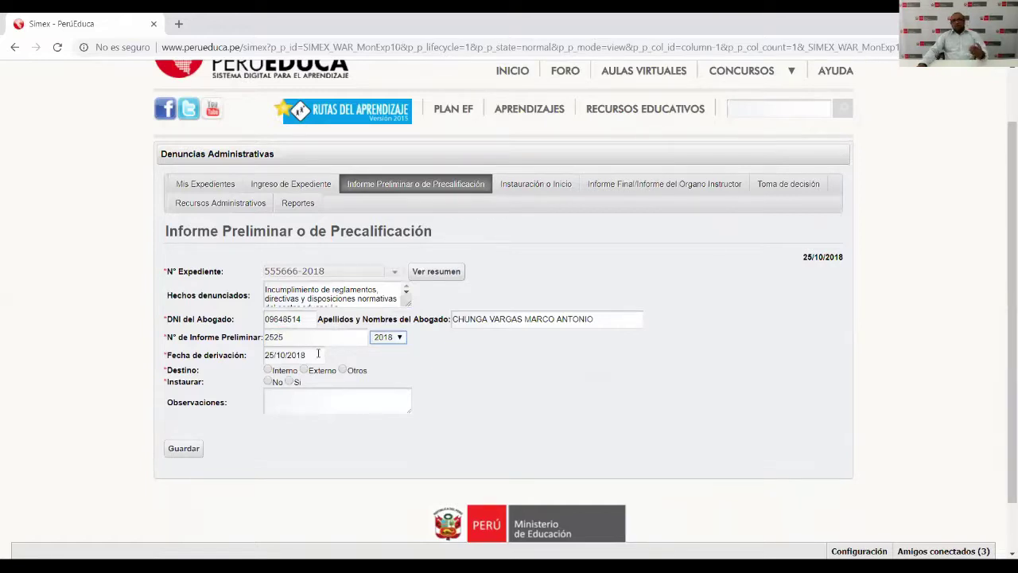
{"action": "left_click", "coordinate": [318, 353]}
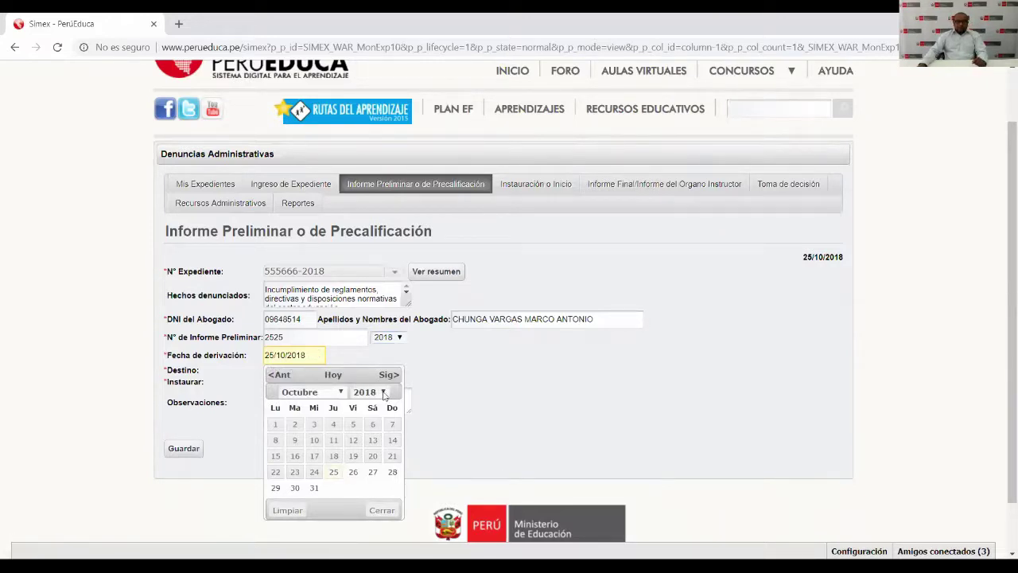
Pick 16 August 2018 in the calendar, replacing the 25/10/2018 derivation date.
{"action": "left_click", "coordinate": [383, 393]}
{"action": "left_click", "coordinate": [383, 393]}
{"action": "left_click", "coordinate": [383, 393]}
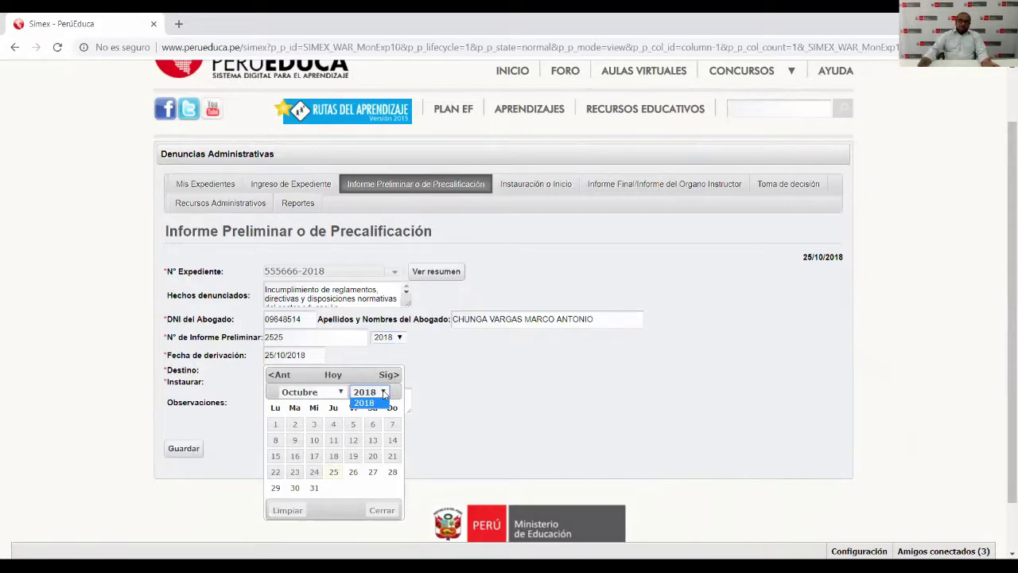
{"action": "left_click", "coordinate": [371, 402]}
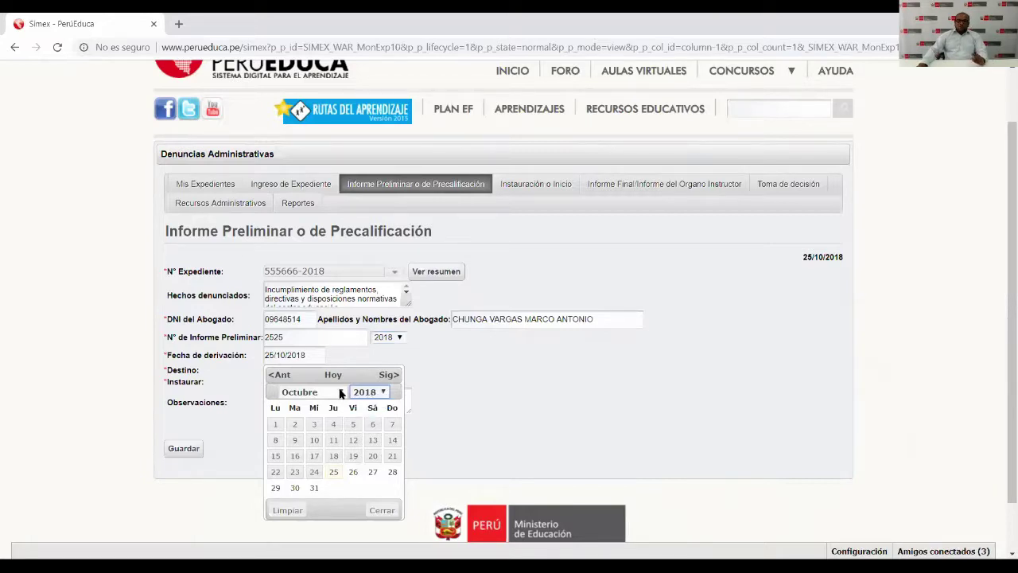
{"action": "left_click", "coordinate": [341, 392]}
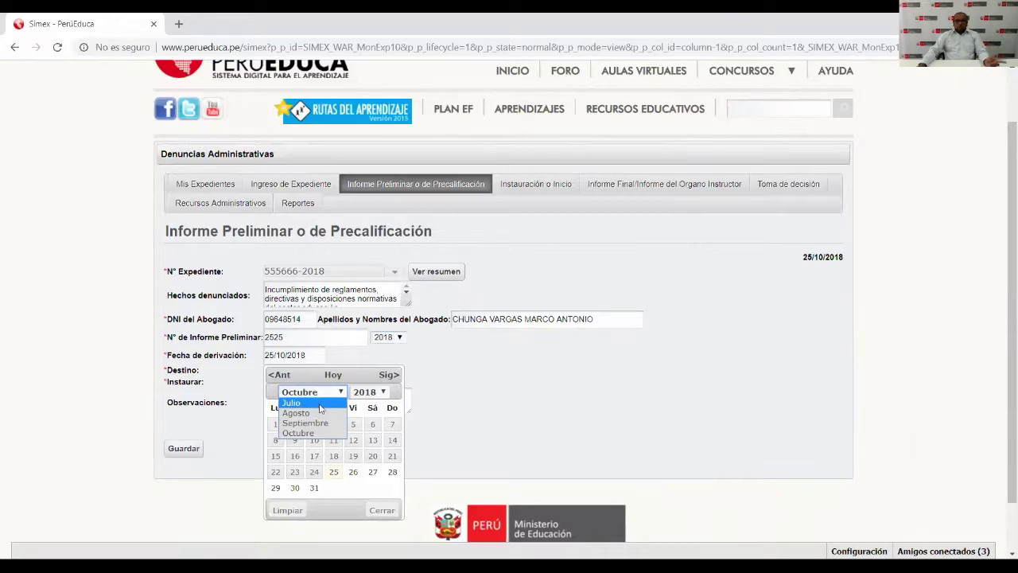
{"action": "left_click", "coordinate": [321, 406]}
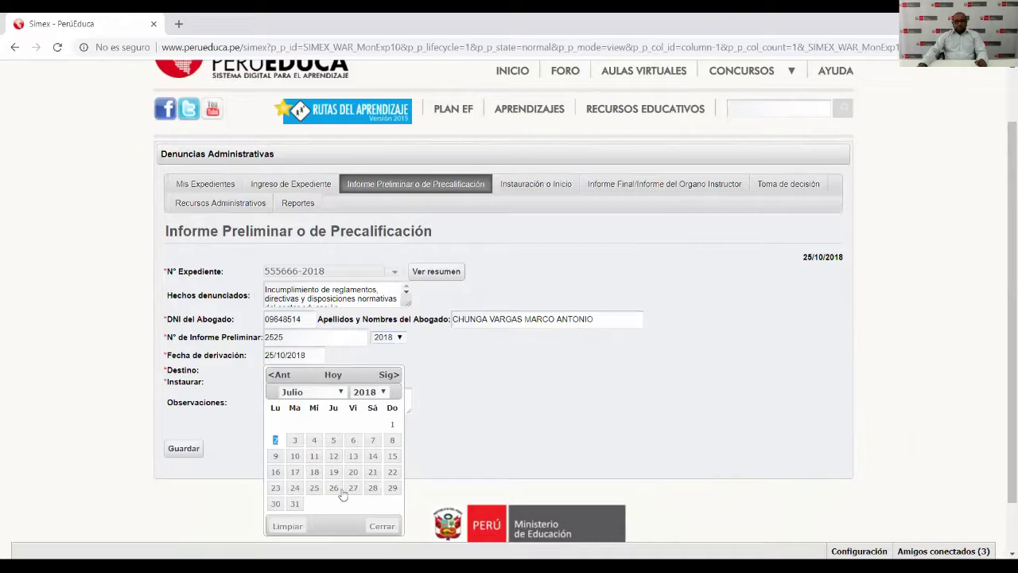
{"action": "left_click", "coordinate": [341, 392]}
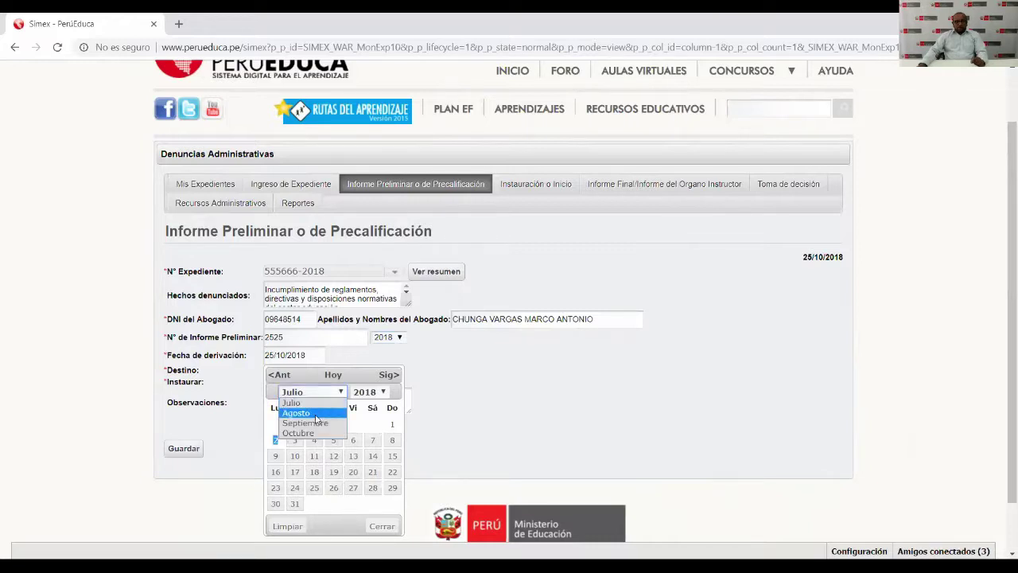
{"action": "left_click", "coordinate": [315, 414]}
{"action": "left_click", "coordinate": [333, 456]}
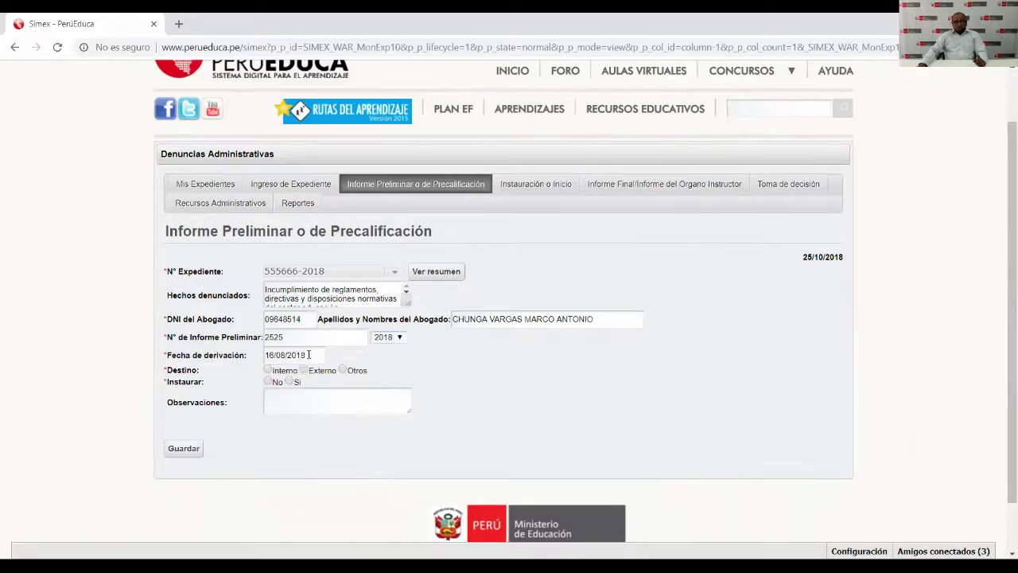
Set Destino to Interno with Dirección as the receiving entity.
{"action": "left_click", "coordinate": [268, 370]}
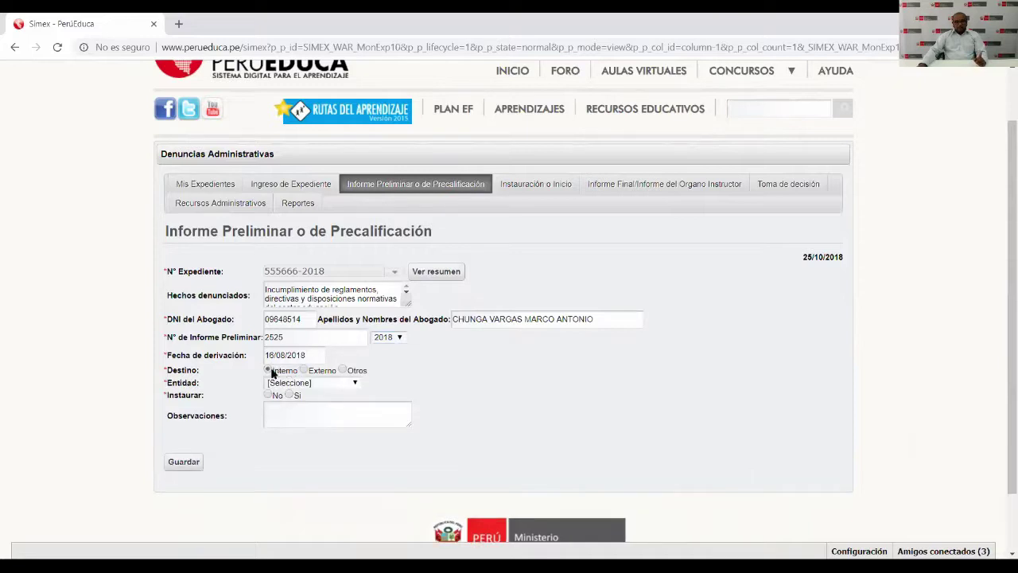
{"action": "left_click", "coordinate": [354, 389]}
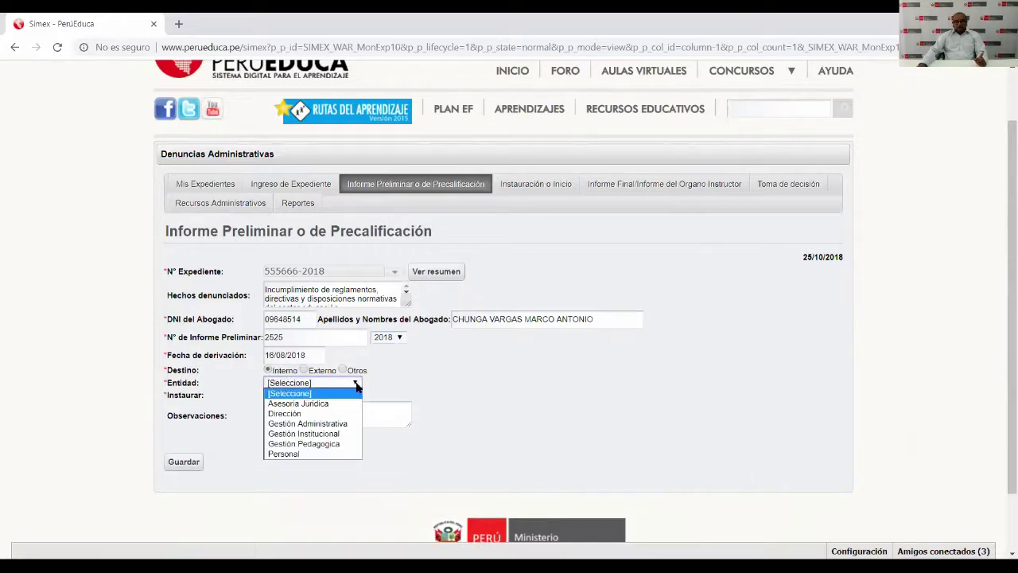
{"action": "left_click", "coordinate": [300, 413]}
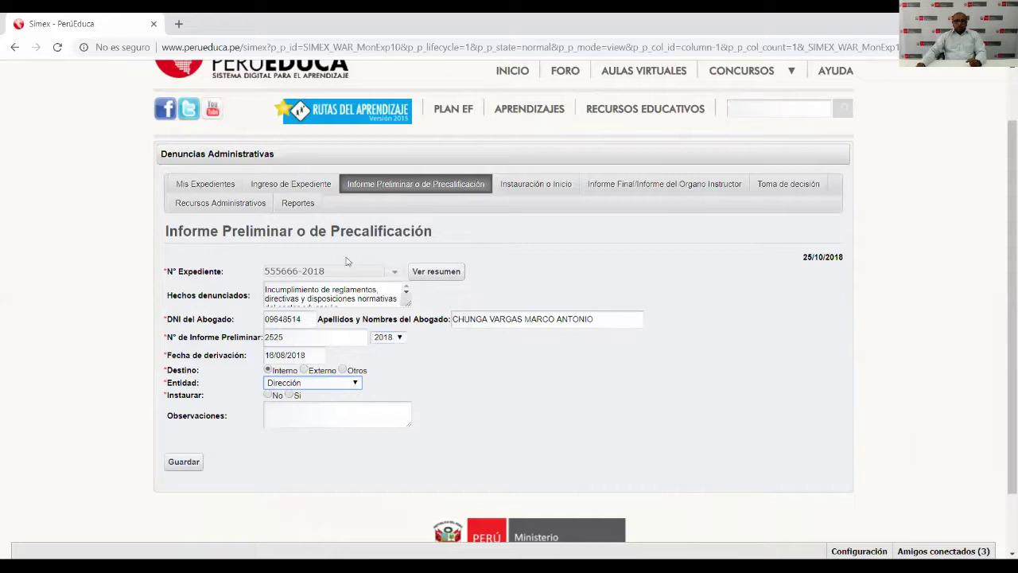
Answer Instaurar No at first, then change it to Sí.
{"action": "left_click", "coordinate": [268, 396]}
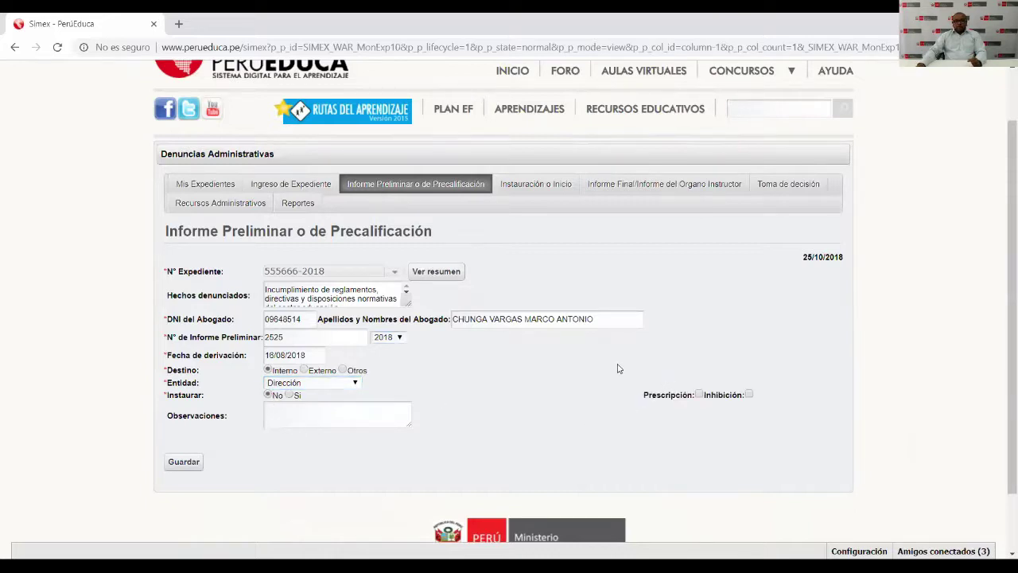
{"action": "left_click_drag", "start_coordinate": [617, 367], "coordinate": [678, 425]}
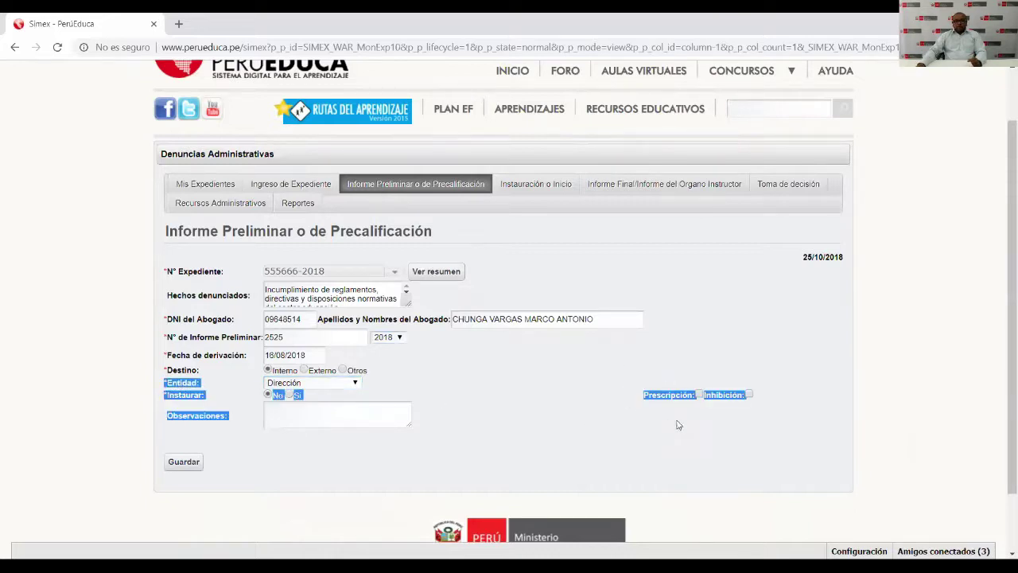
{"action": "left_click", "coordinate": [773, 380]}
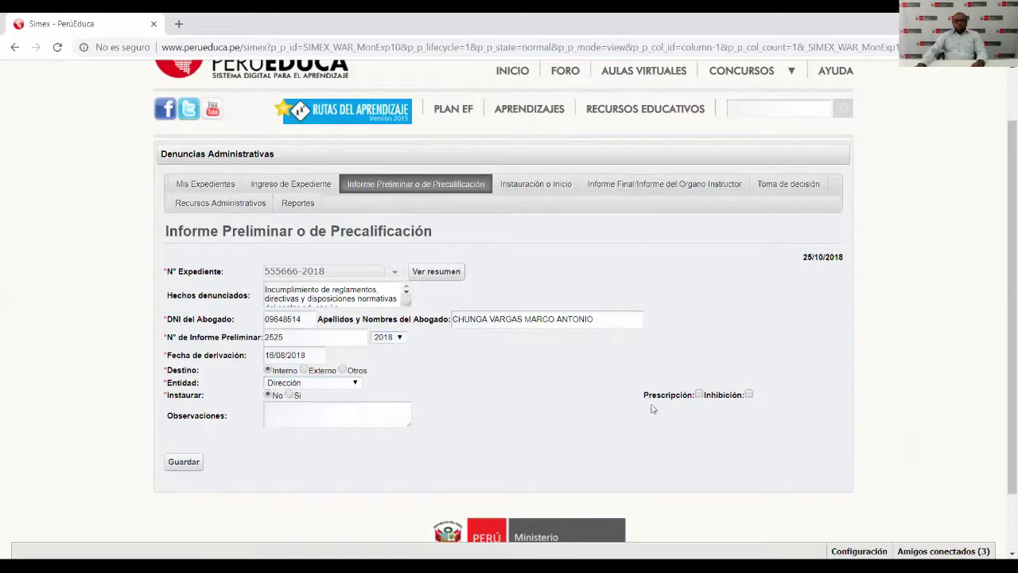
{"action": "left_click", "coordinate": [289, 394]}
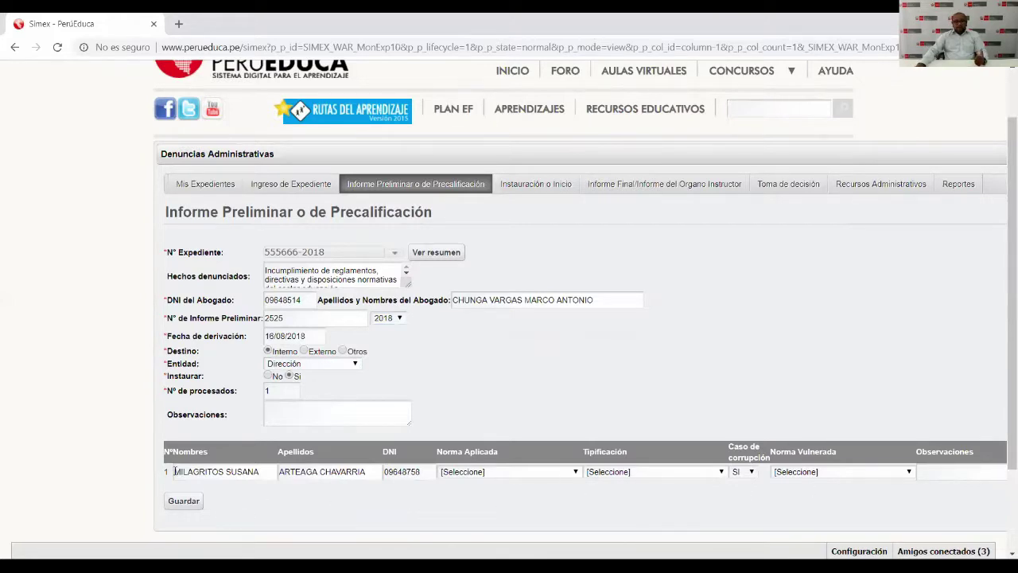
Visit the processed person's name, surname and DNI cells, then change N° de procesados to 0, then 2.
{"action": "left_click", "coordinate": [197, 470]}
{"action": "left_click", "coordinate": [332, 469]}
{"action": "left_click", "coordinate": [421, 470]}
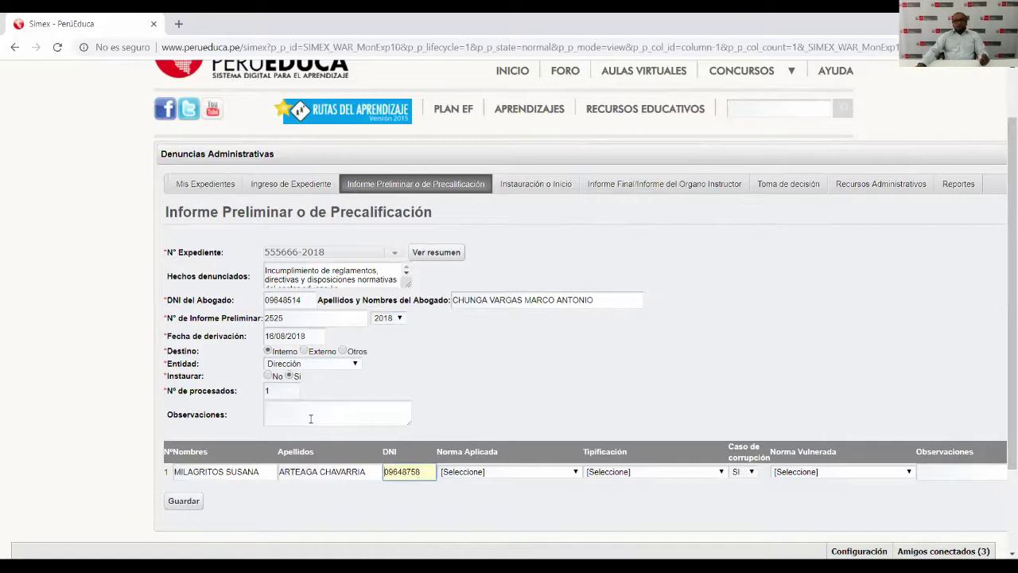
{"action": "double_click", "coordinate": [272, 389]}
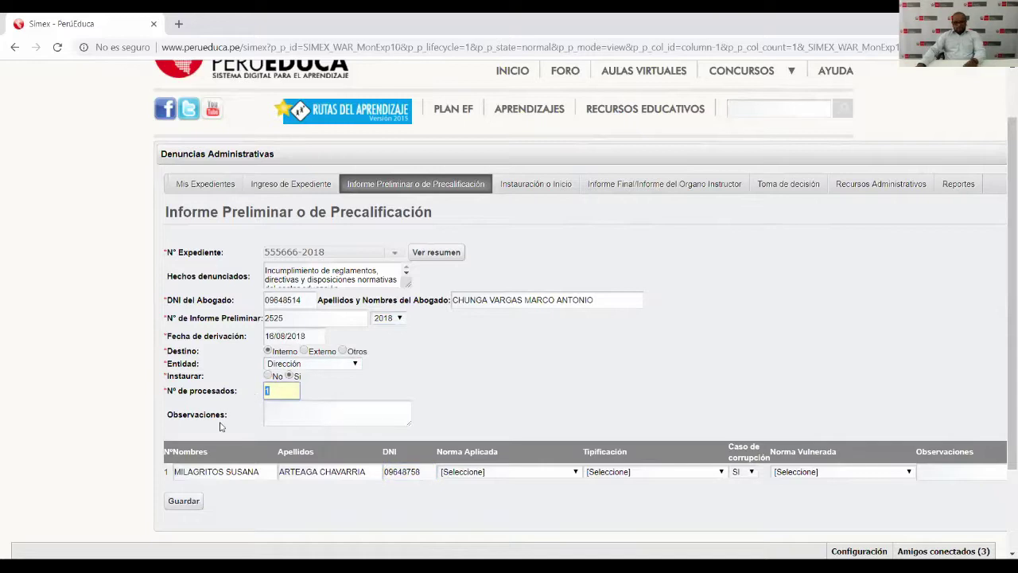
{"action": "type", "text": "0"}
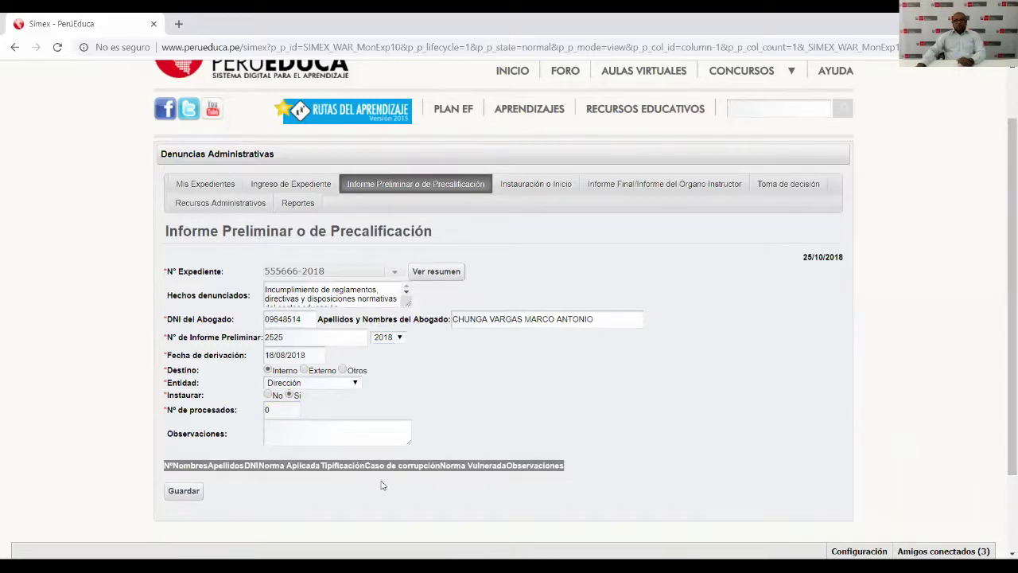
{"action": "left_click", "coordinate": [282, 410]}
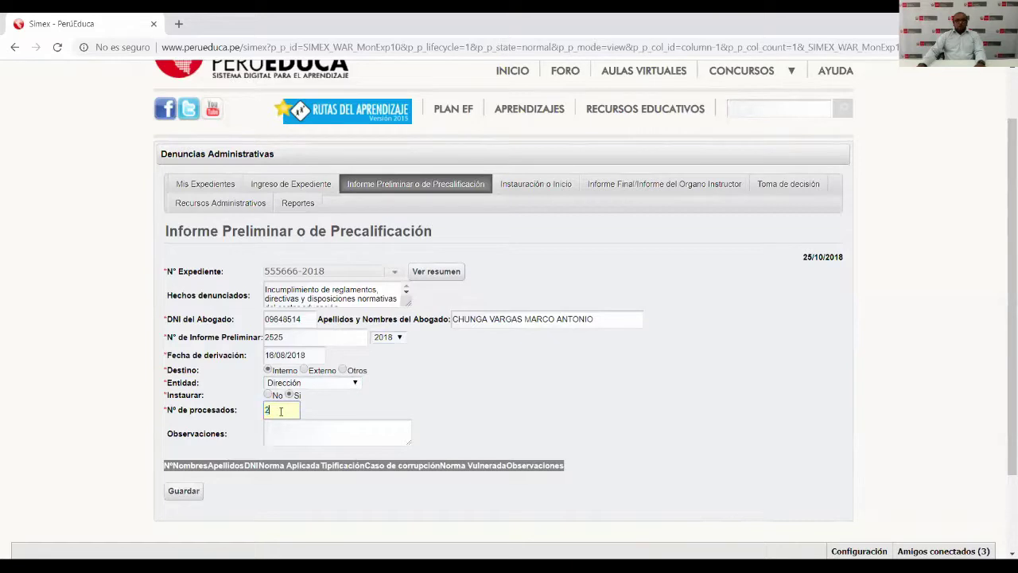
{"action": "left_click", "coordinate": [449, 394]}
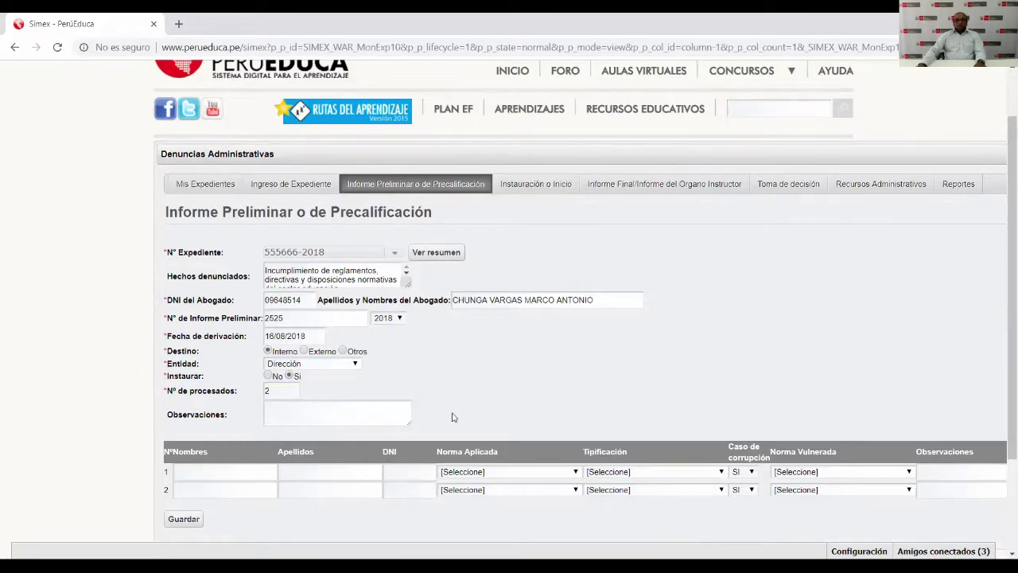
{"action": "left_click", "coordinate": [400, 185]}
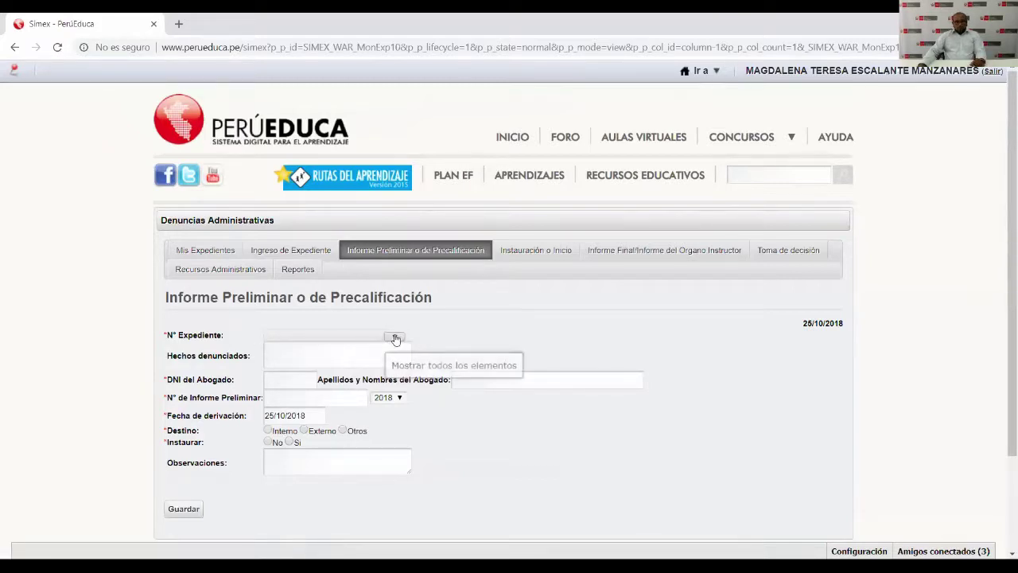
{"action": "left_click", "coordinate": [392, 335]}
{"action": "type", "text": "555"}
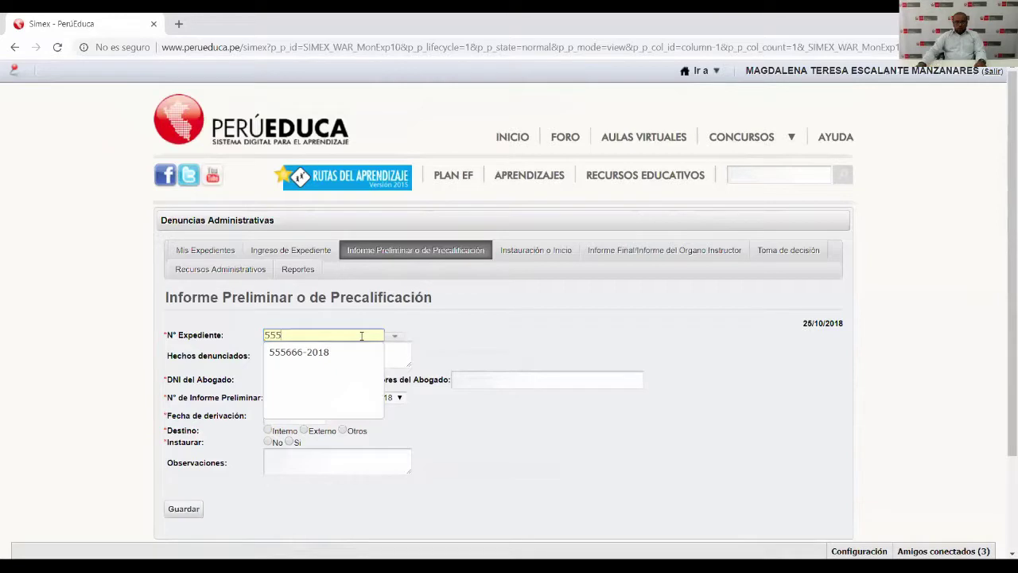
{"action": "left_click", "coordinate": [345, 351]}
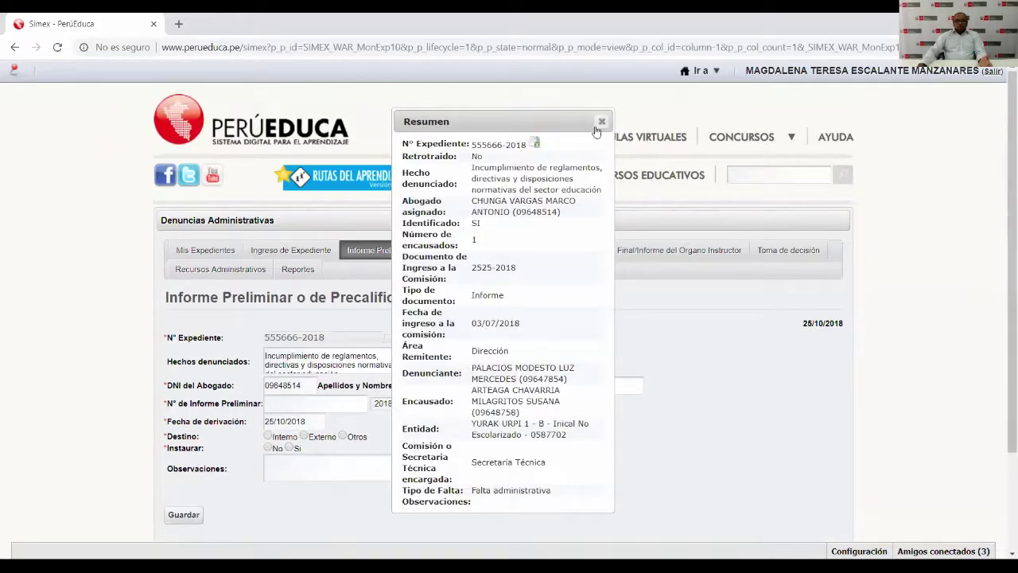
Close the Resumen popup and select the auto-filled lawyer's DNI value.
{"action": "left_click_drag", "start_coordinate": [539, 124], "coordinate": [647, 162]}
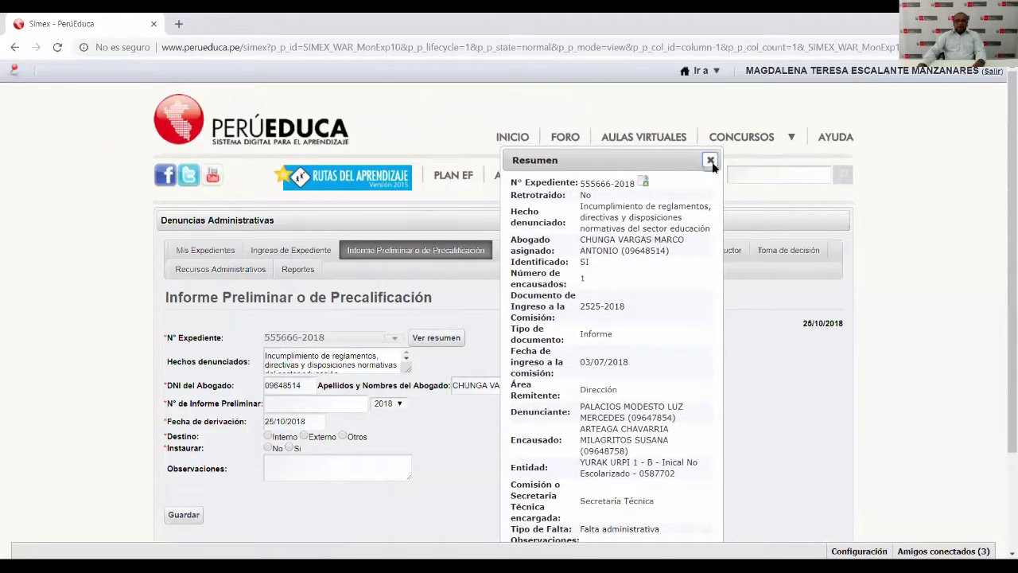
{"action": "left_click", "coordinate": [710, 161]}
{"action": "left_click_drag", "start_coordinate": [300, 388], "coordinate": [241, 392]}
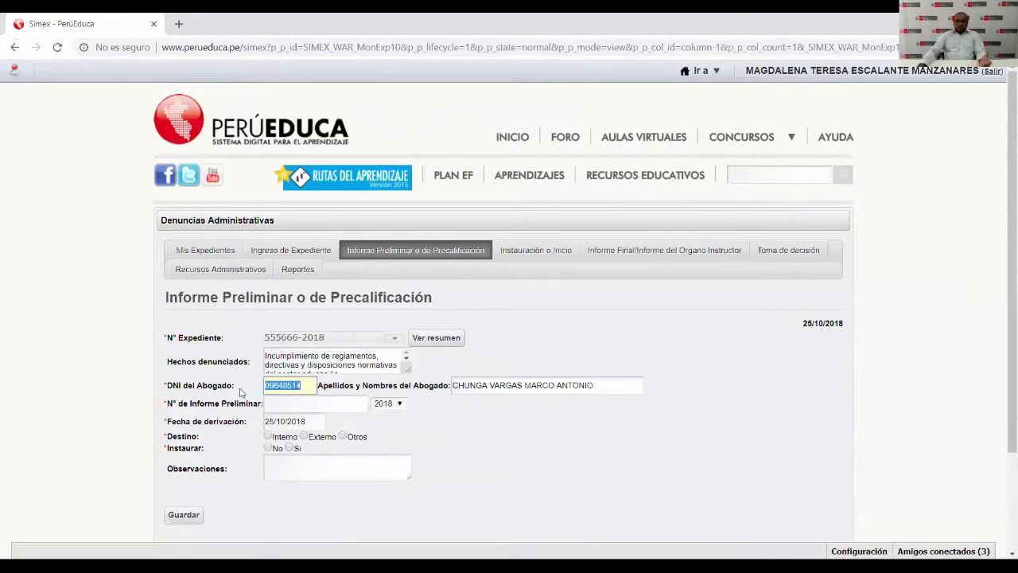
Enter report number 2255 and set the derivation date to 16/08/2018.
{"action": "left_click", "coordinate": [318, 405]}
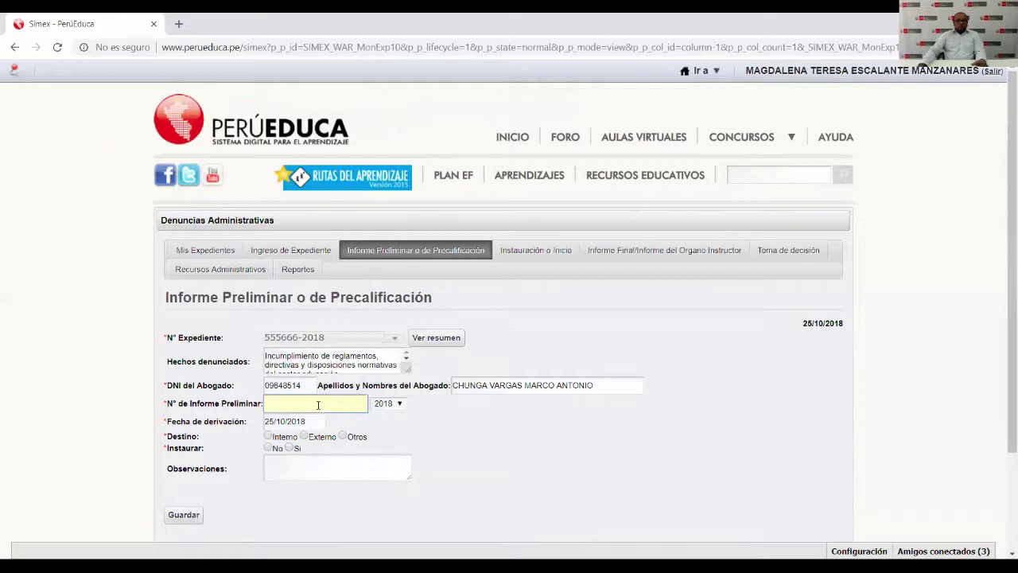
{"action": "type", "text": "2255"}
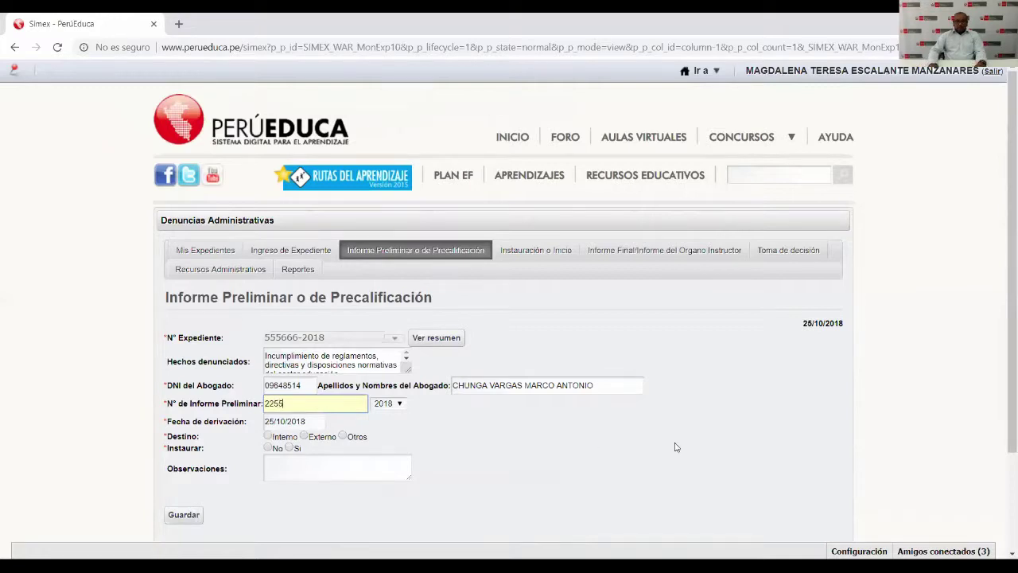
{"action": "left_click", "coordinate": [301, 424]}
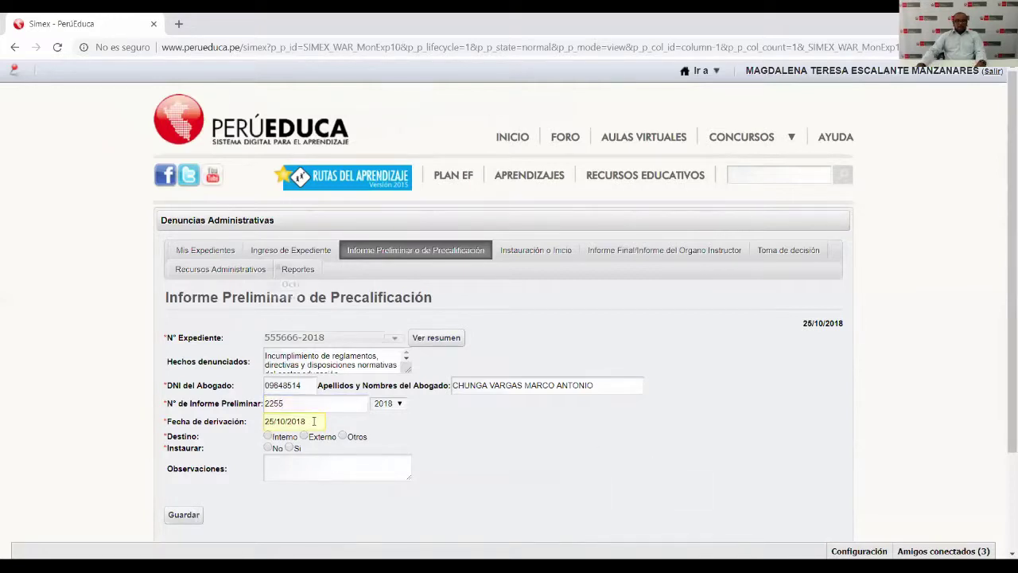
{"action": "left_click", "coordinate": [342, 284]}
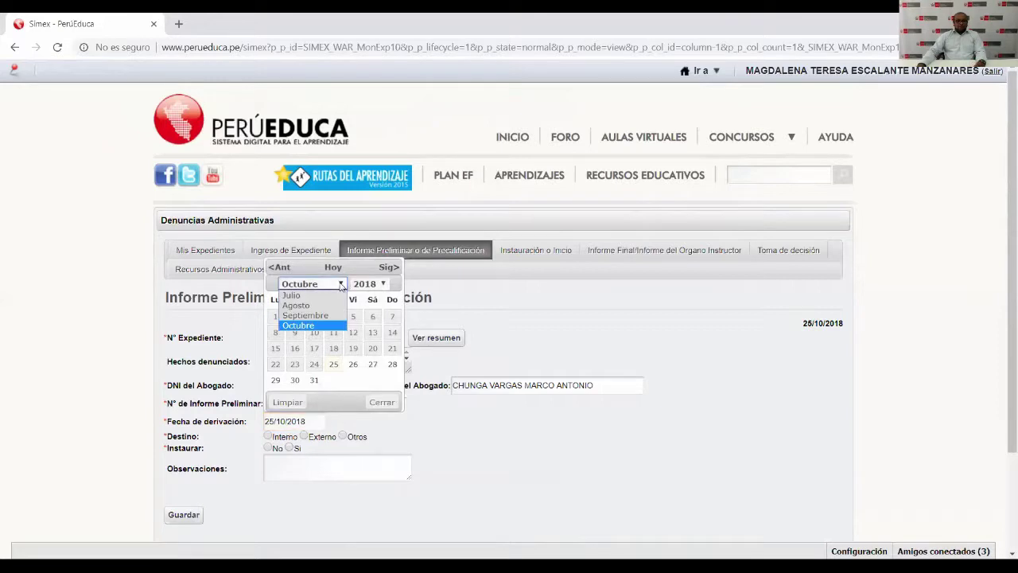
{"action": "left_click", "coordinate": [324, 309]}
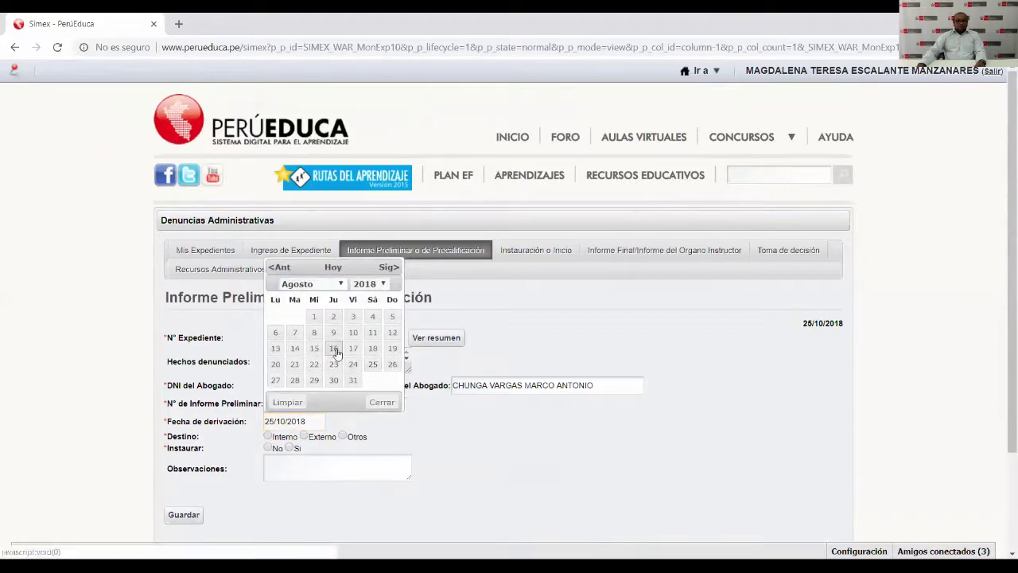
{"action": "left_click", "coordinate": [333, 347]}
Set Destino Interno, Entidad Dirección and Instaurar Sí.
{"action": "left_click", "coordinate": [269, 437]}
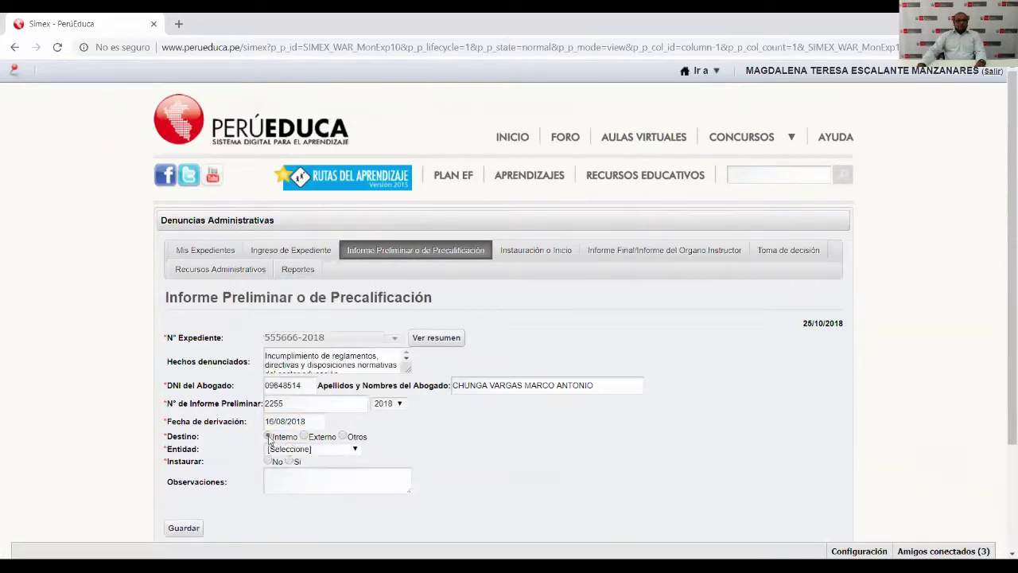
{"action": "left_click", "coordinate": [338, 450]}
{"action": "left_click", "coordinate": [290, 480]}
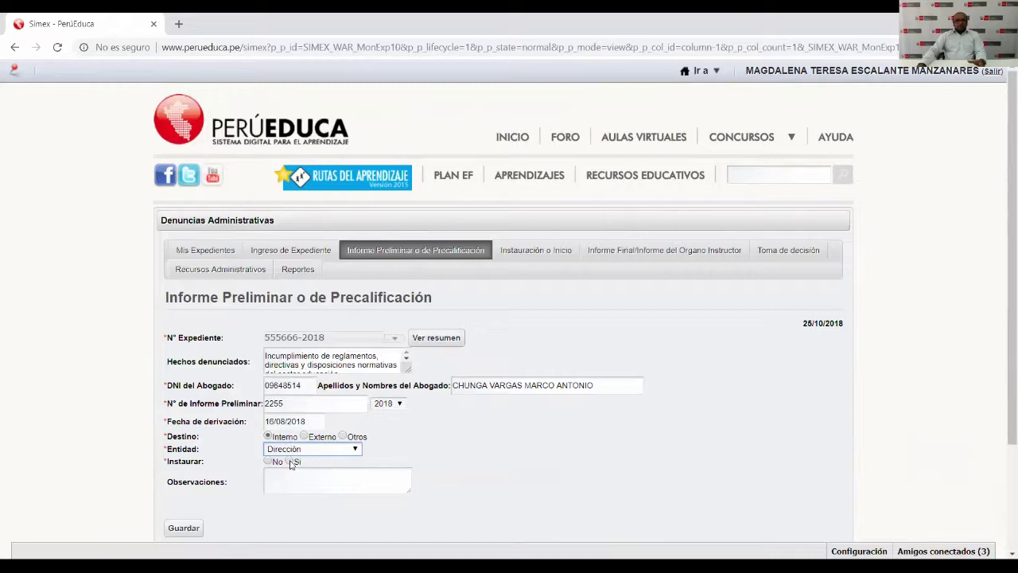
{"action": "left_click", "coordinate": [291, 462]}
{"action": "scroll", "coordinate": [540, 423], "scroll_direction": "down", "scroll_amount": 2}
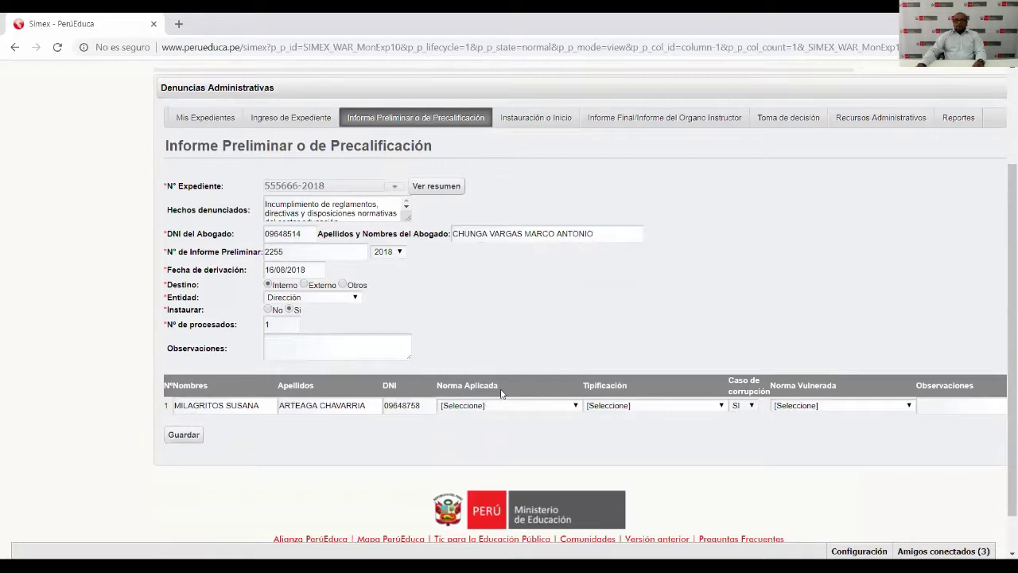
{"action": "left_click", "coordinate": [576, 406]}
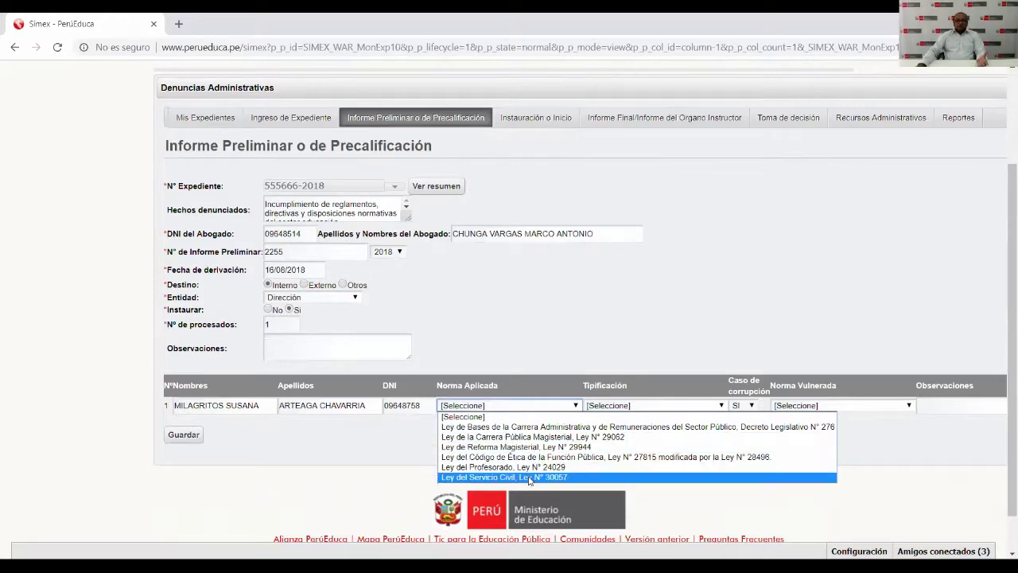
Try Ley del Servicio Civil, then Ley de la Carrera Pública Magisterial as Norma Aplicada, browsing classifications.
{"action": "left_click", "coordinate": [531, 478]}
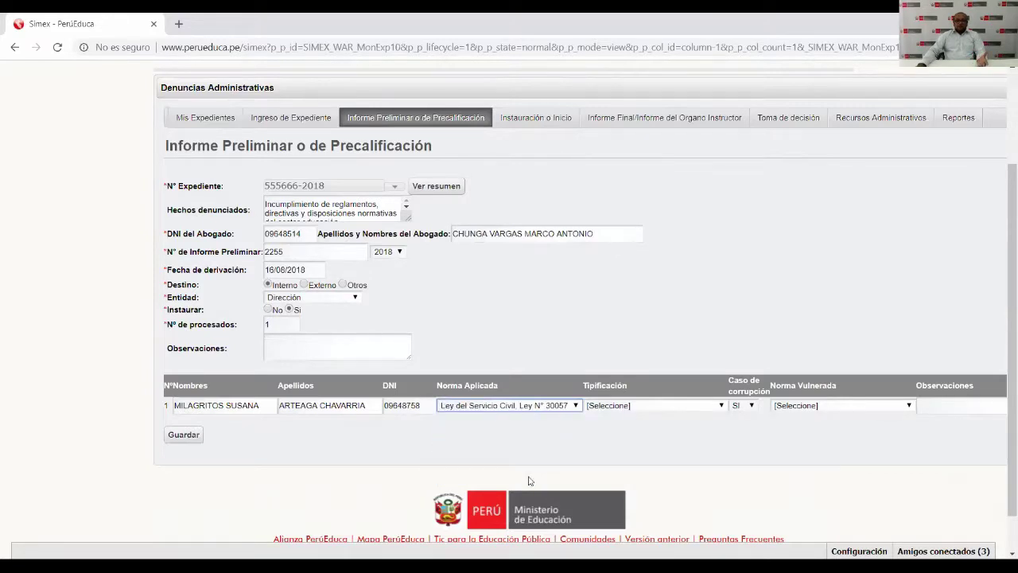
{"action": "left_click", "coordinate": [721, 405]}
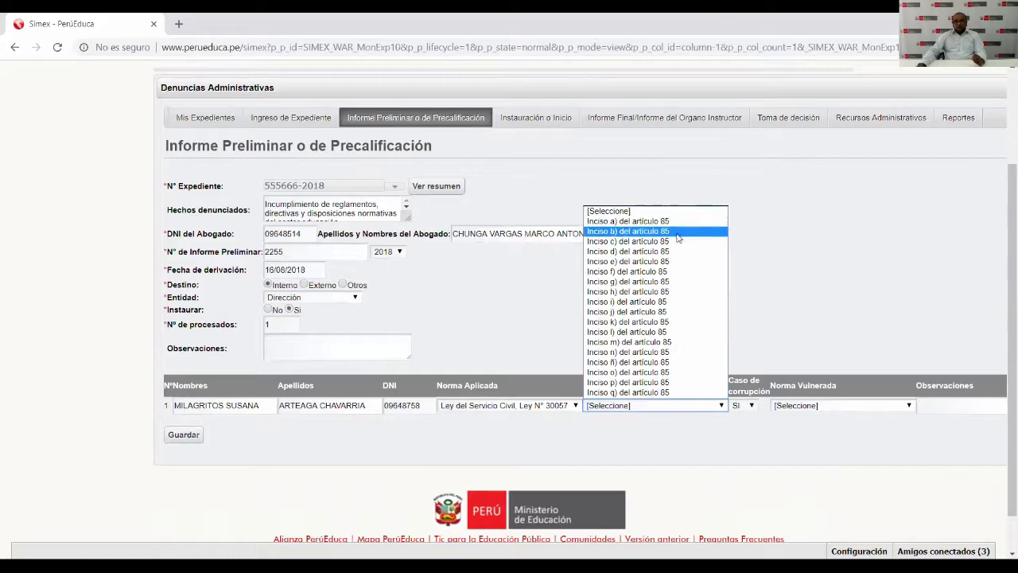
{"action": "left_click", "coordinate": [803, 231]}
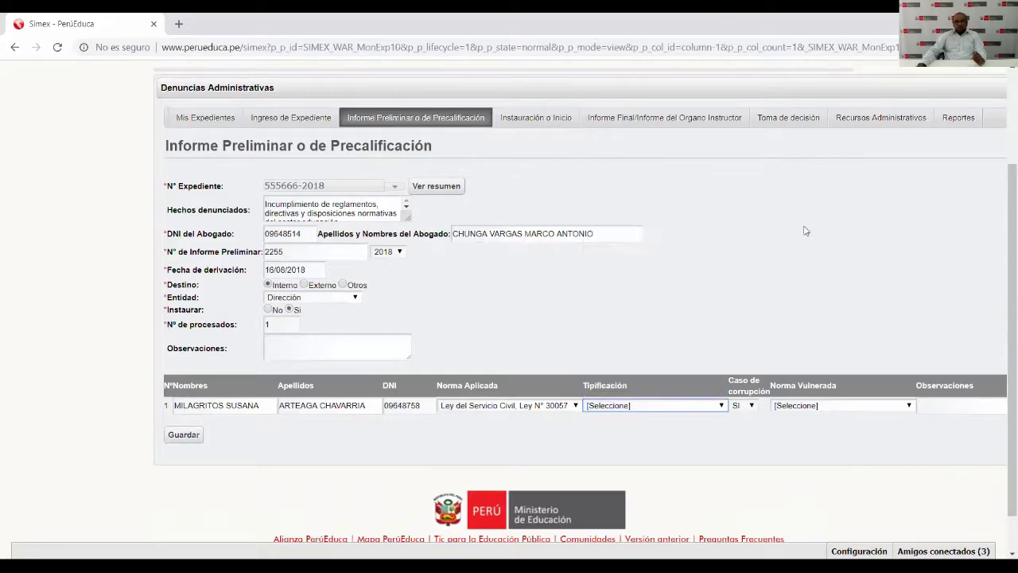
{"action": "left_click", "coordinate": [576, 405]}
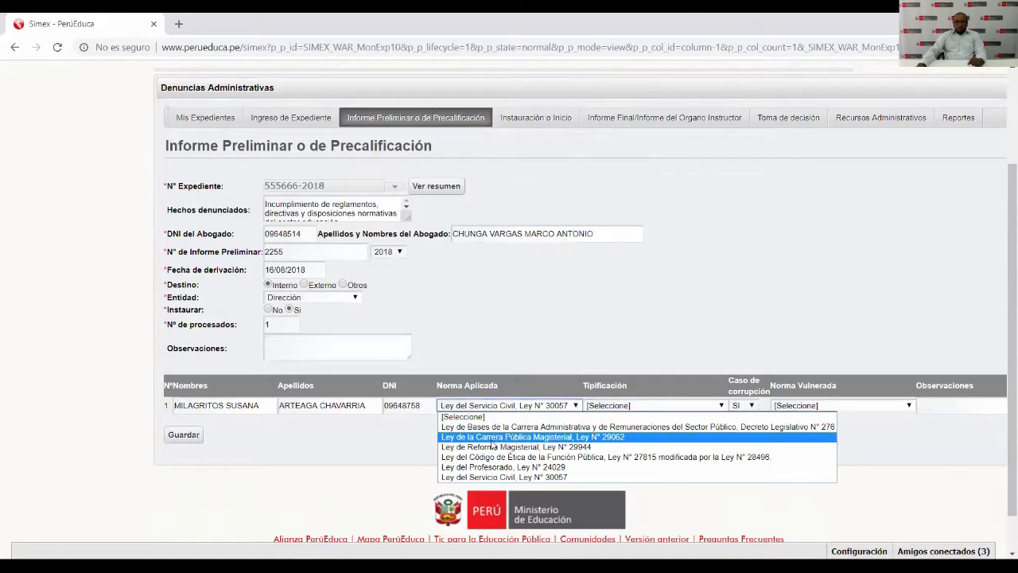
{"action": "left_click", "coordinate": [493, 439]}
{"action": "left_click", "coordinate": [689, 405]}
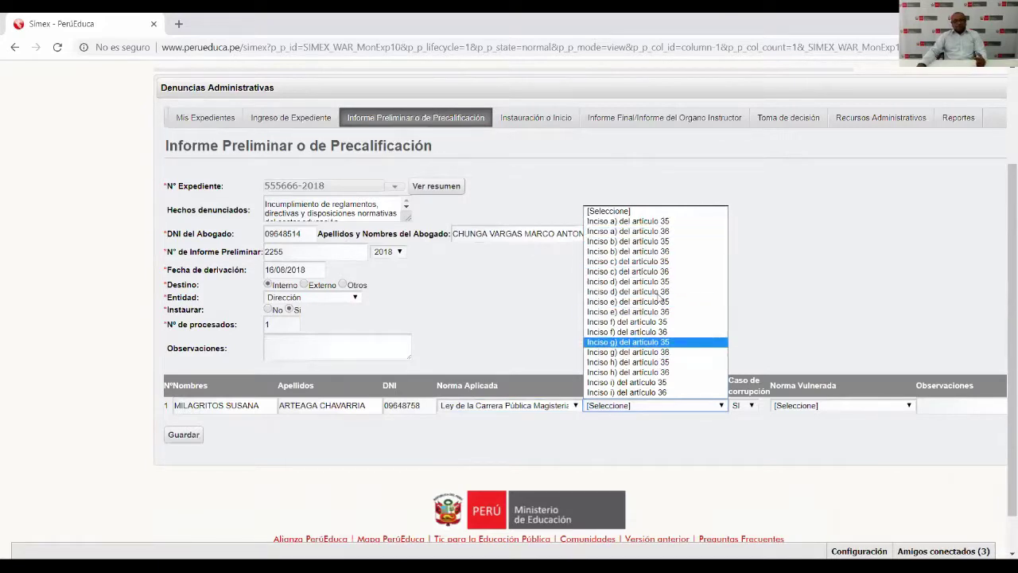
{"action": "left_click", "coordinate": [474, 303]}
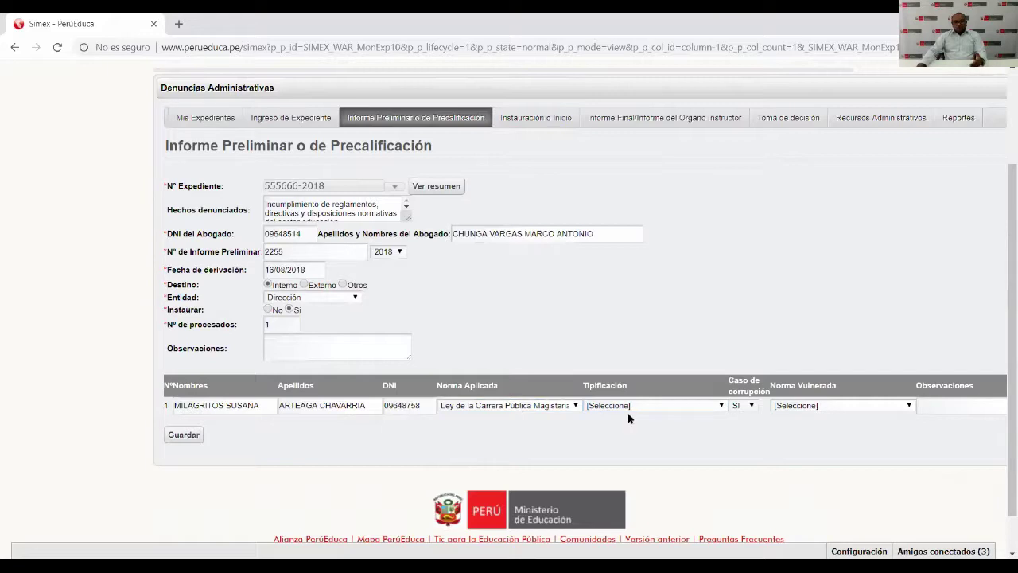
Set Norma Aplicada to Ley del Servicio Civil, Ley N° 30057 with Tipificación Inciso a) del artículo 85.
{"action": "left_click", "coordinate": [573, 405]}
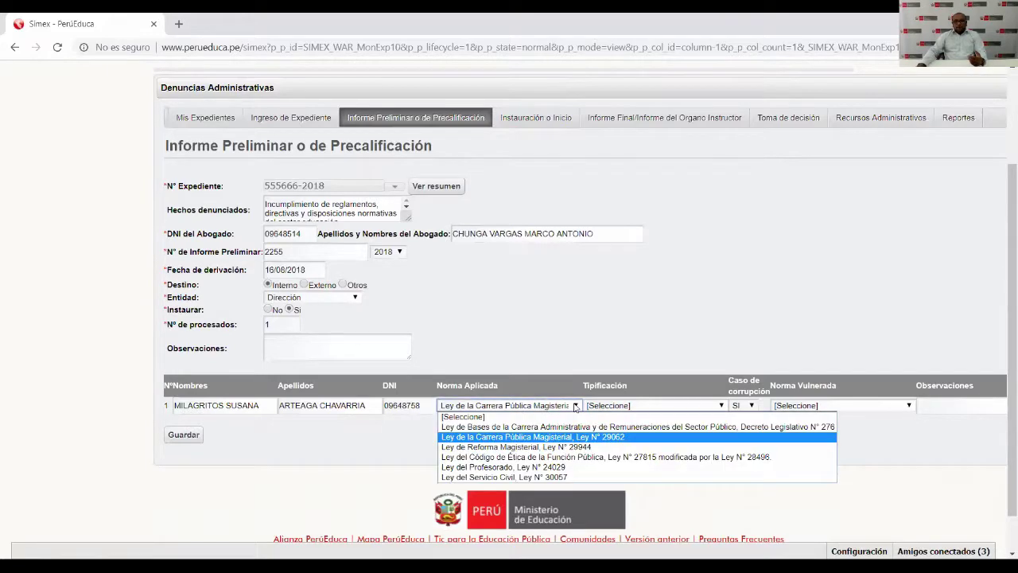
{"action": "left_click", "coordinate": [549, 477]}
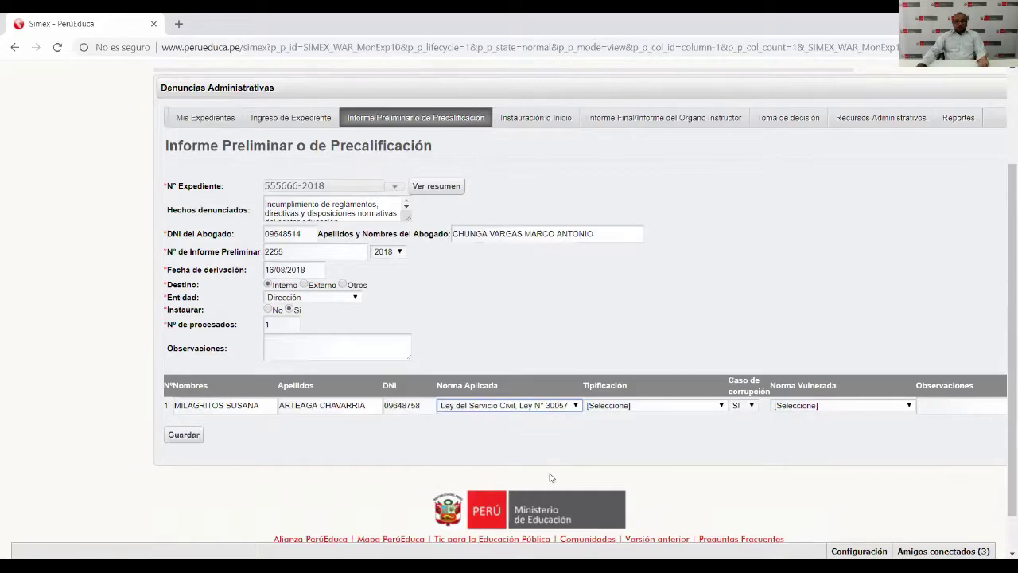
{"action": "left_click", "coordinate": [710, 406]}
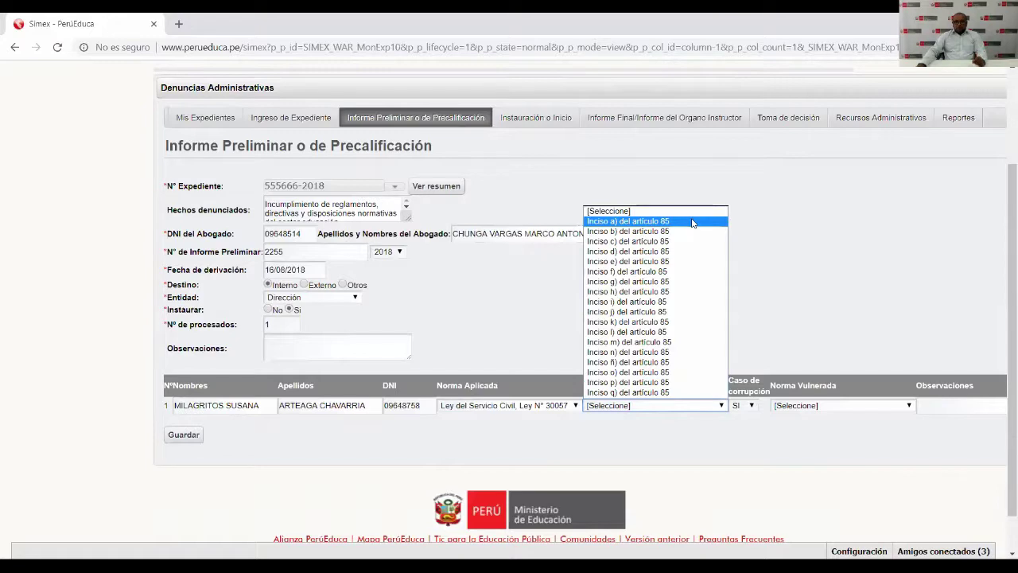
{"action": "left_click", "coordinate": [687, 225]}
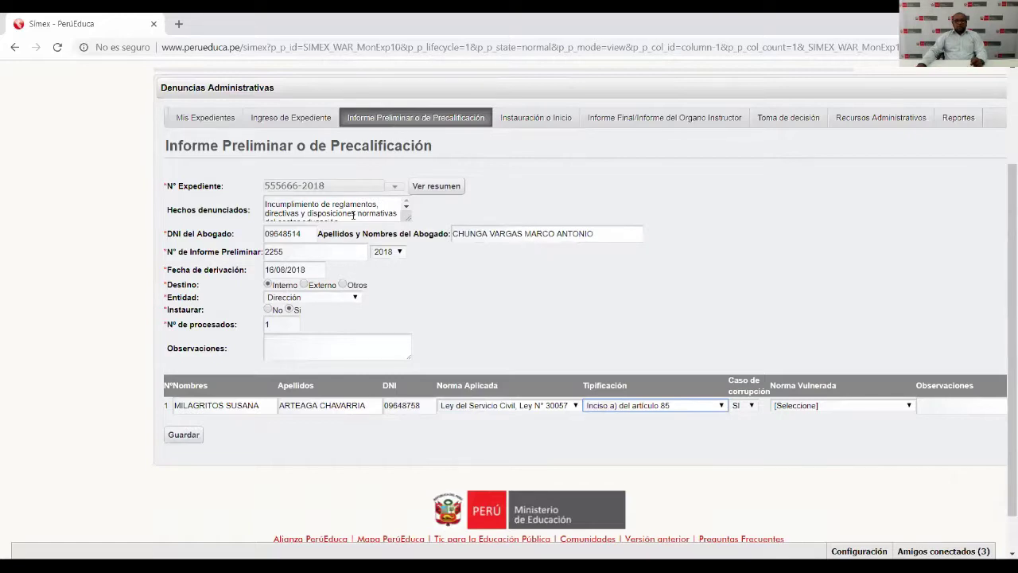
{"action": "left_click", "coordinate": [754, 405]}
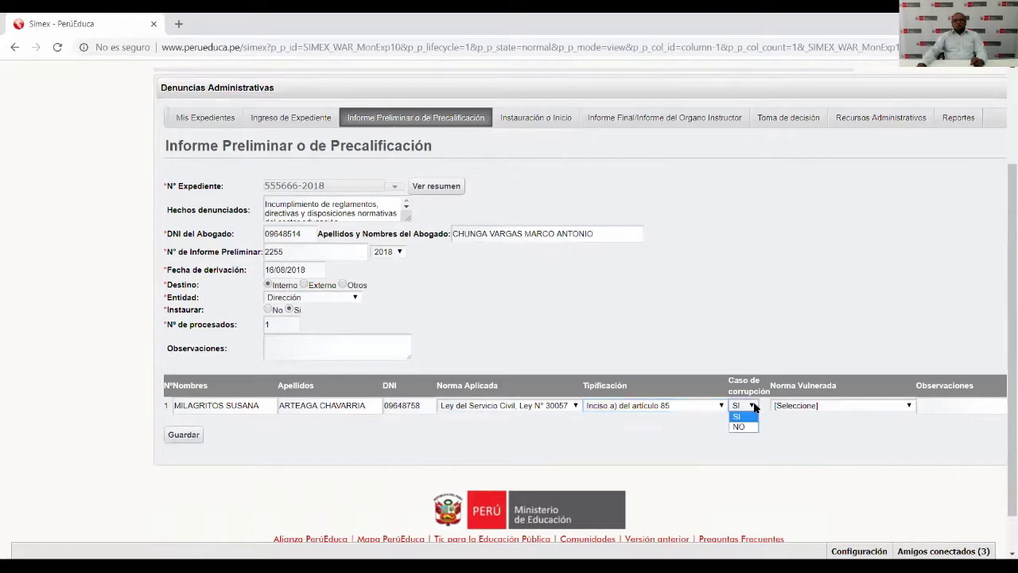
Browse the corruption-case and violated-norms options without changing them.
{"action": "left_click", "coordinate": [746, 417]}
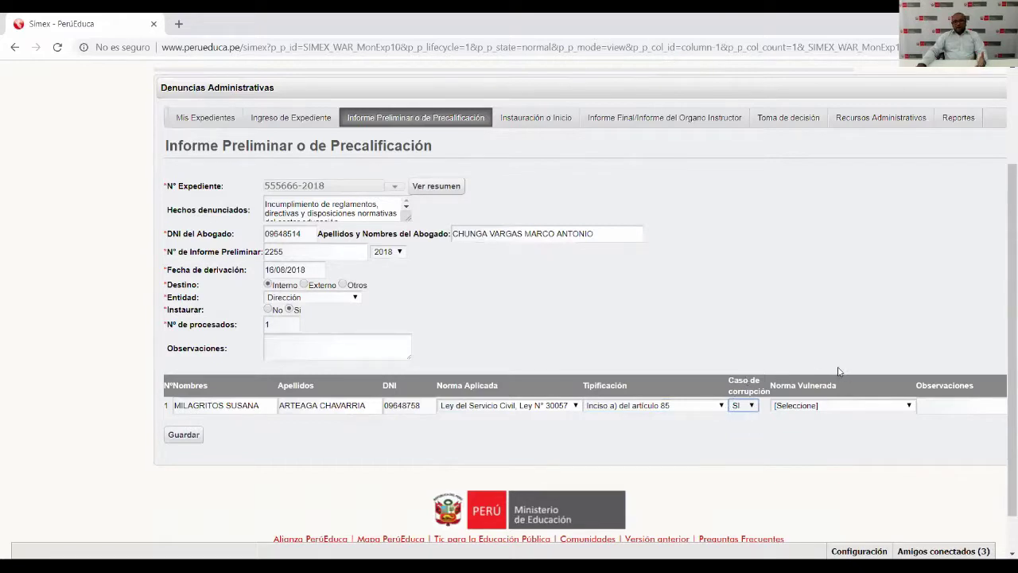
{"action": "left_click", "coordinate": [909, 407]}
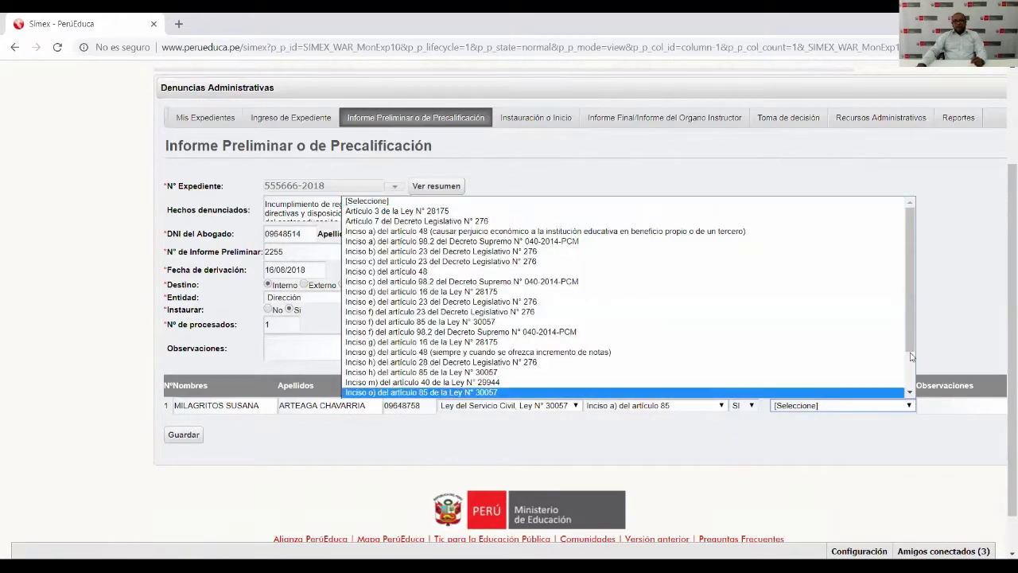
{"action": "scroll", "coordinate": [912, 341], "scroll_direction": "down", "scroll_amount": 2}
{"action": "scroll", "coordinate": [913, 326], "scroll_direction": "up", "scroll_amount": 2}
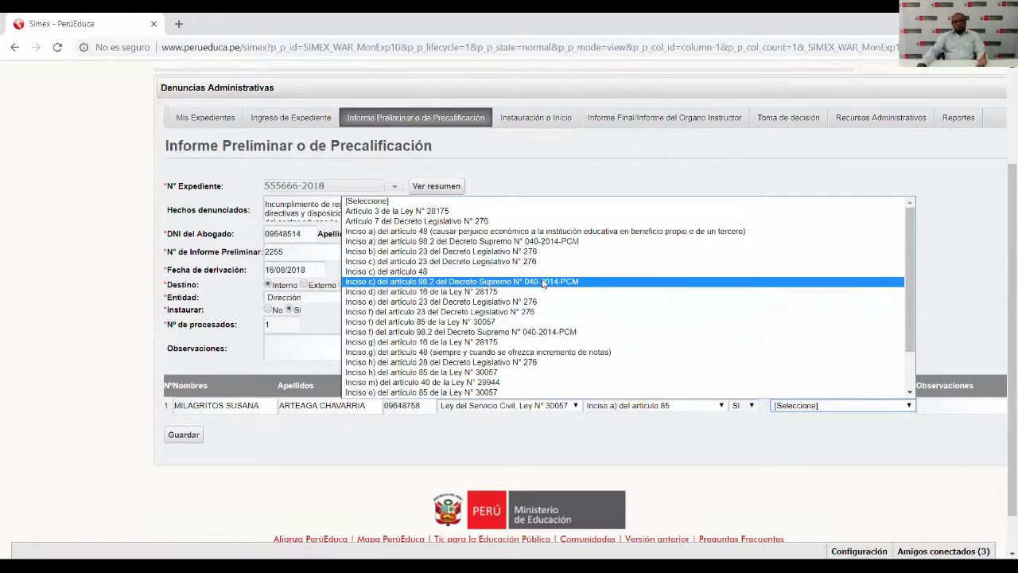
{"action": "left_click", "coordinate": [633, 175]}
Mark Caso de corrupción as NO and save the preliminary report, confirming with Aceptar.
{"action": "left_click", "coordinate": [755, 406]}
{"action": "left_click", "coordinate": [739, 426]}
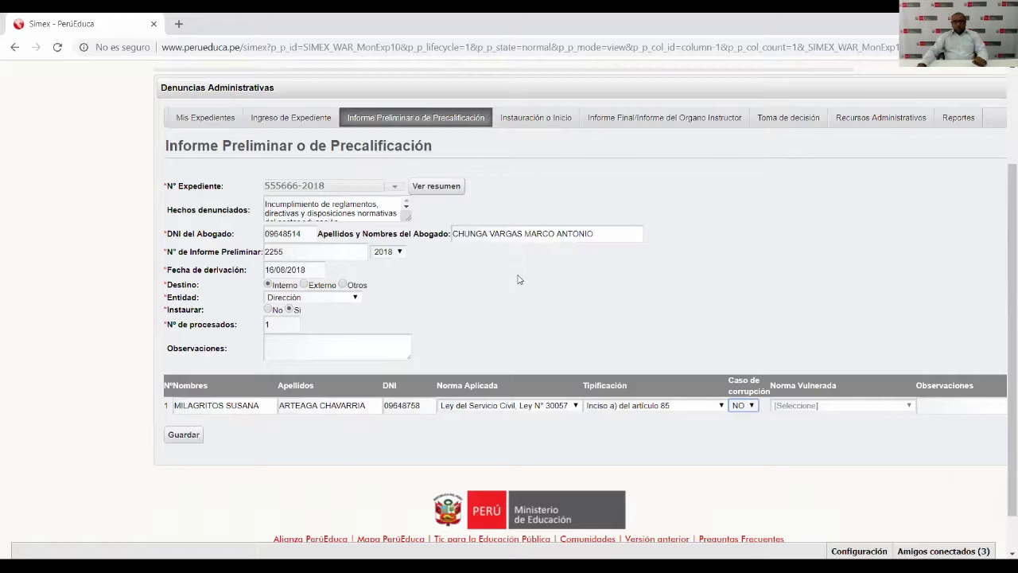
{"action": "left_click", "coordinate": [180, 438]}
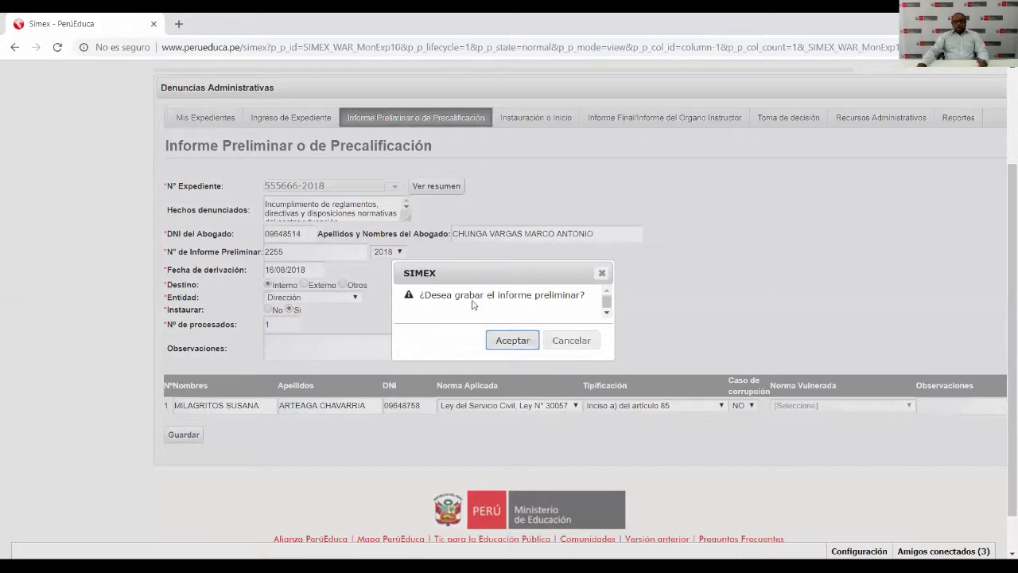
{"action": "left_click", "coordinate": [511, 341]}
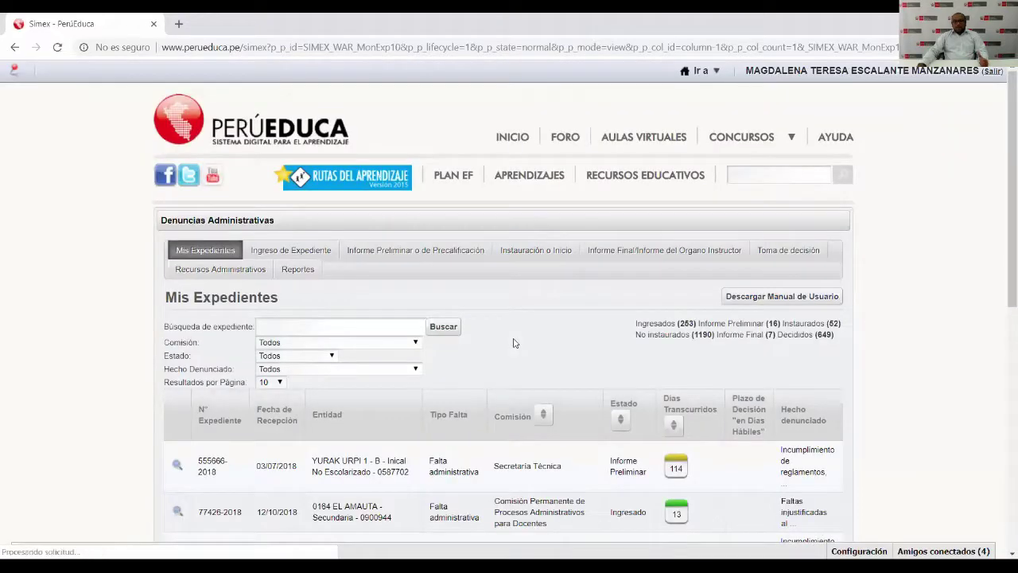
{"action": "scroll", "coordinate": [512, 343], "scroll_direction": "down", "scroll_amount": 1}
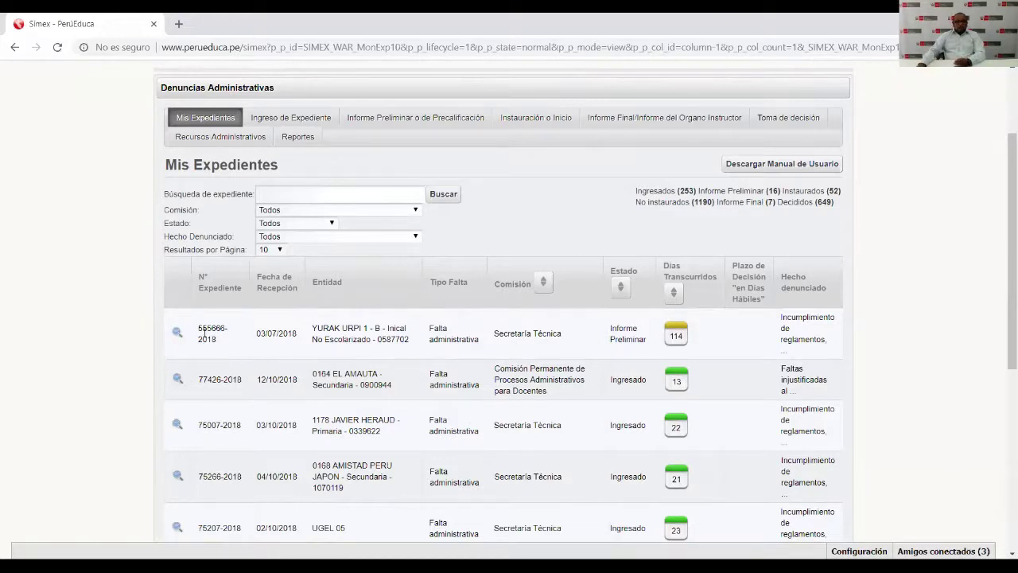
{"action": "left_click_drag", "start_coordinate": [256, 333], "coordinate": [555, 345]}
{"action": "left_click", "coordinate": [555, 345]}
{"action": "left_click_drag", "start_coordinate": [611, 326], "coordinate": [651, 341]}
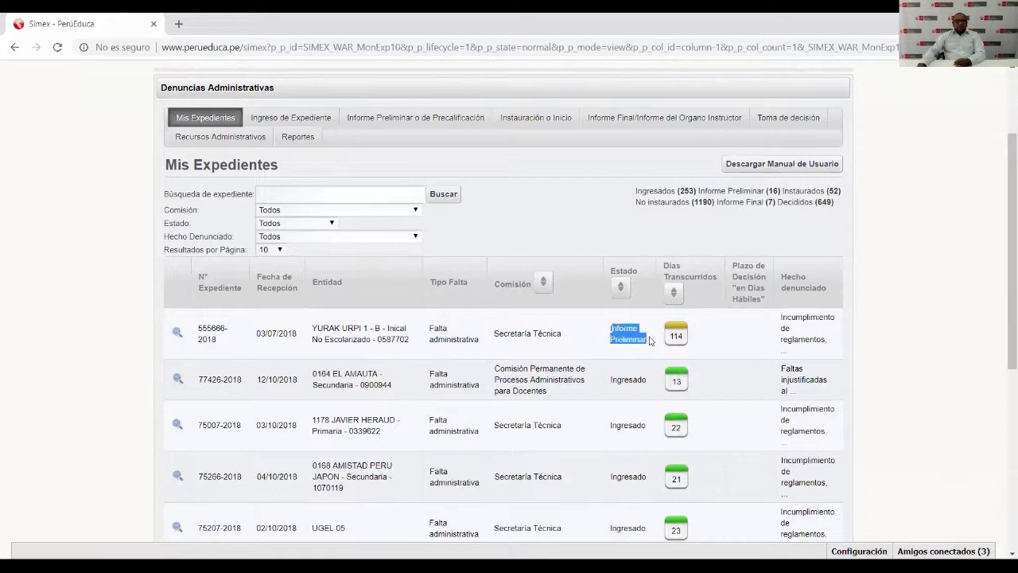
{"action": "left_click", "coordinate": [632, 339]}
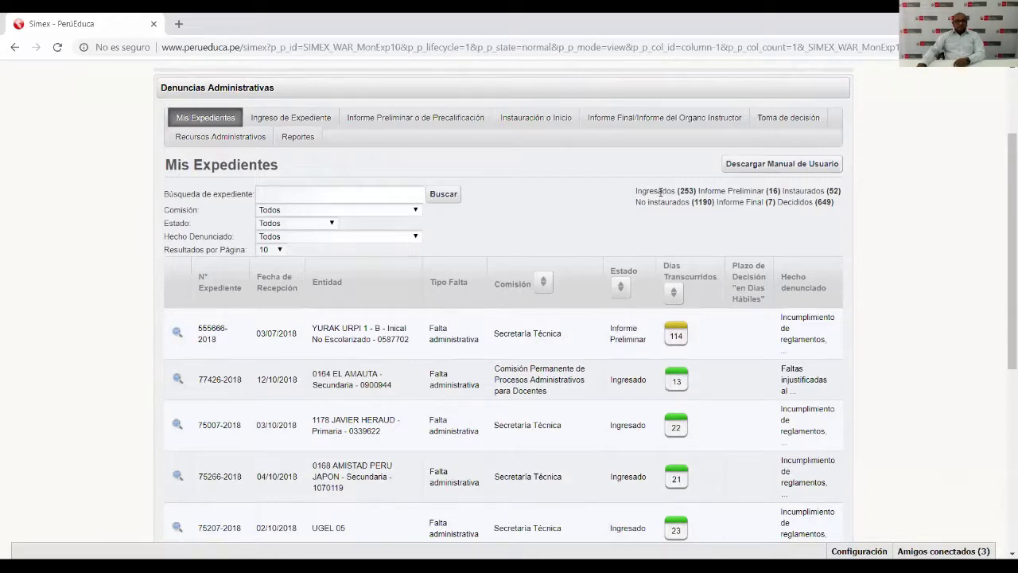
{"action": "left_click_drag", "start_coordinate": [611, 333], "coordinate": [646, 341]}
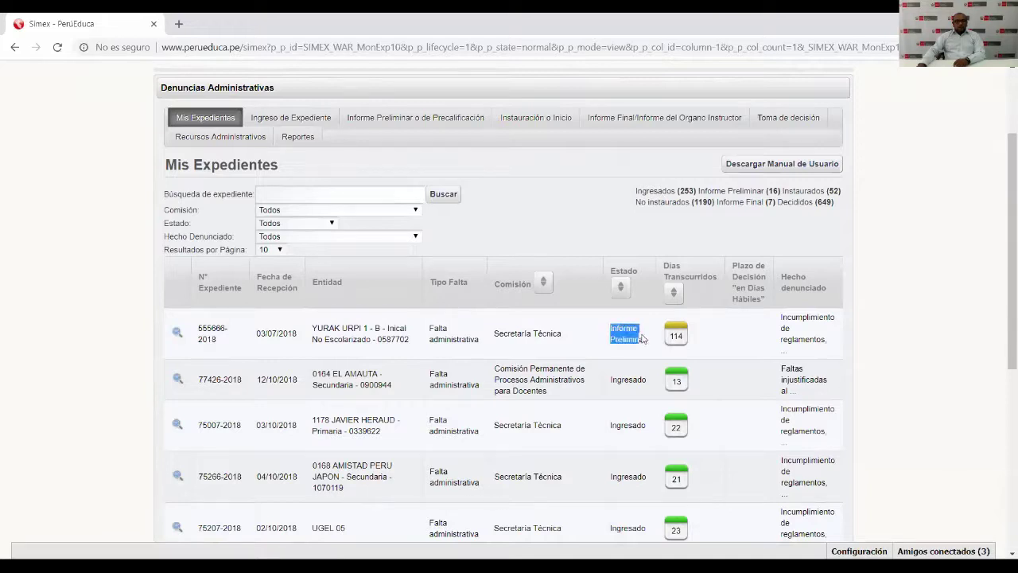
{"action": "left_click", "coordinate": [629, 338]}
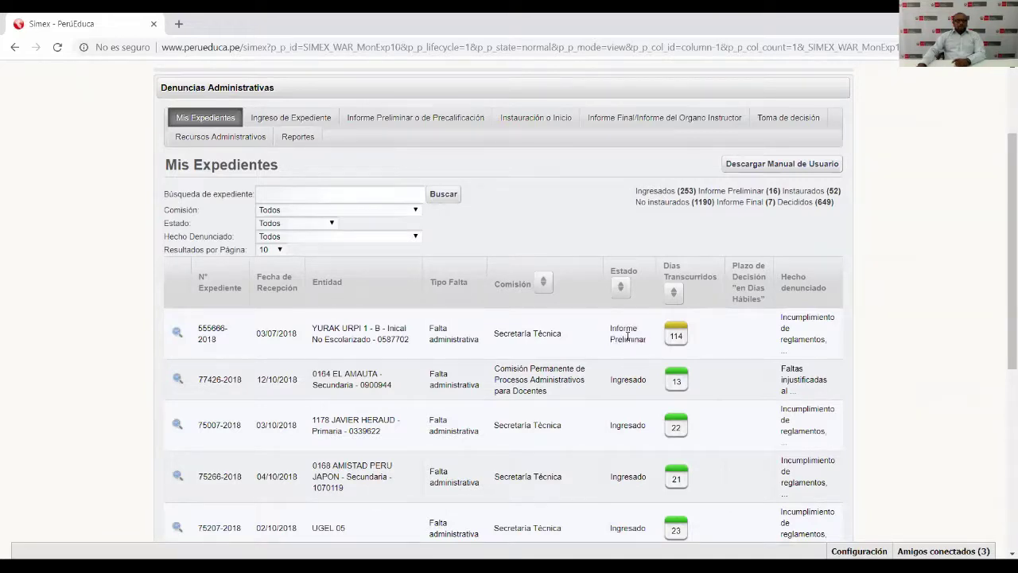
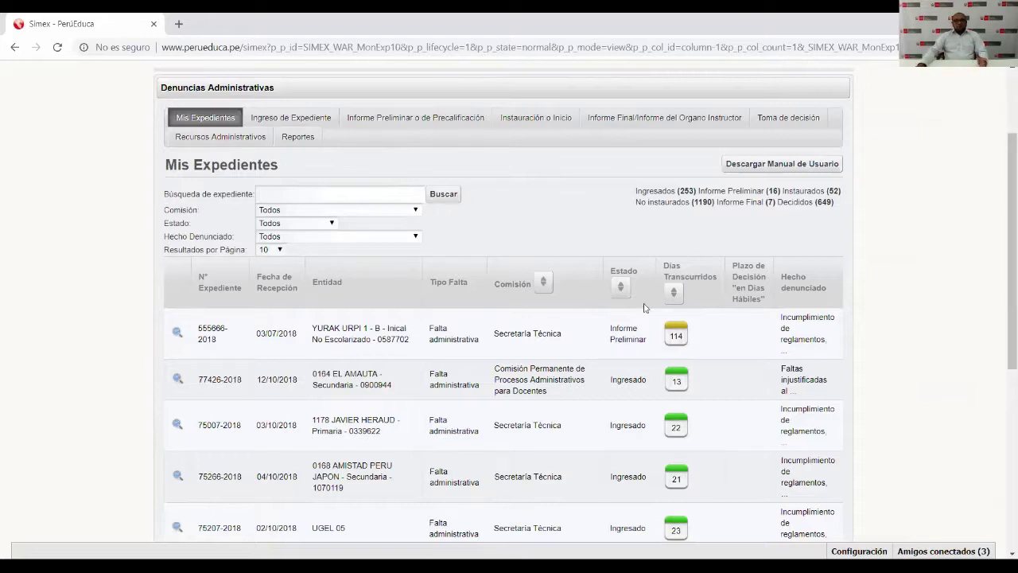
{"action": "left_click", "coordinate": [537, 119]}
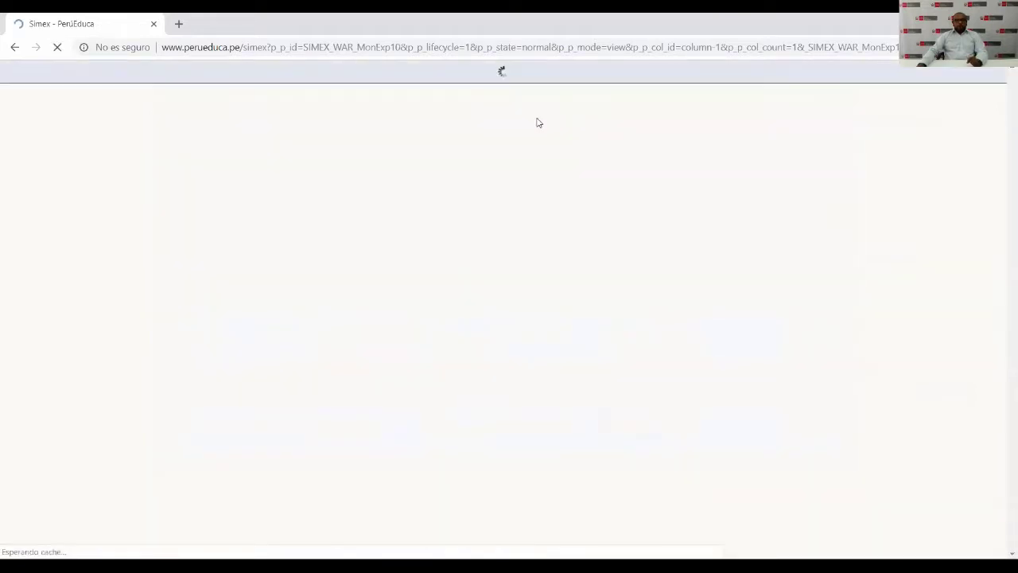
{"action": "scroll", "coordinate": [561, 276], "scroll_direction": "down", "scroll_amount": 1}
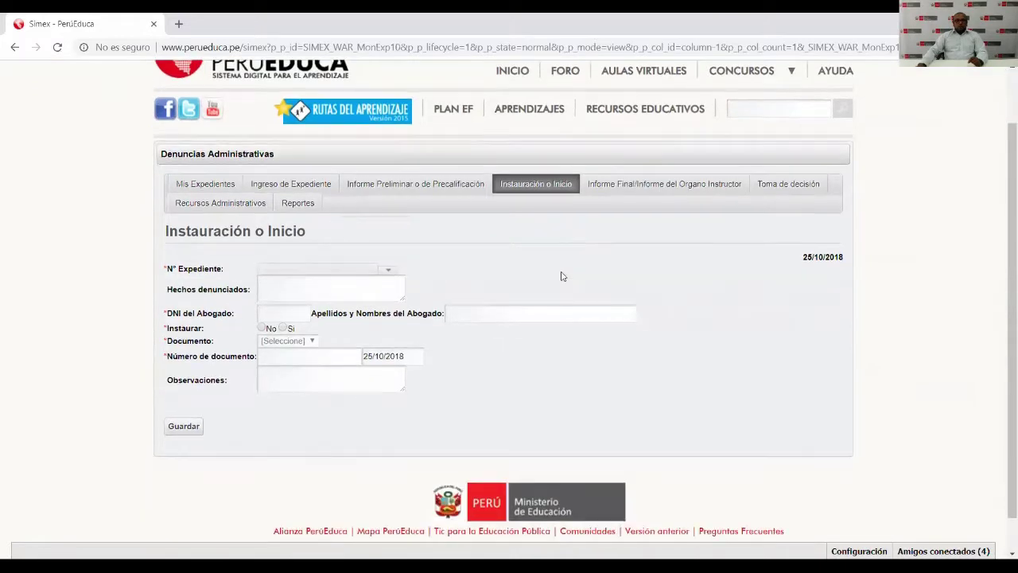
{"action": "scroll", "coordinate": [562, 274], "scroll_direction": "down", "scroll_amount": 1}
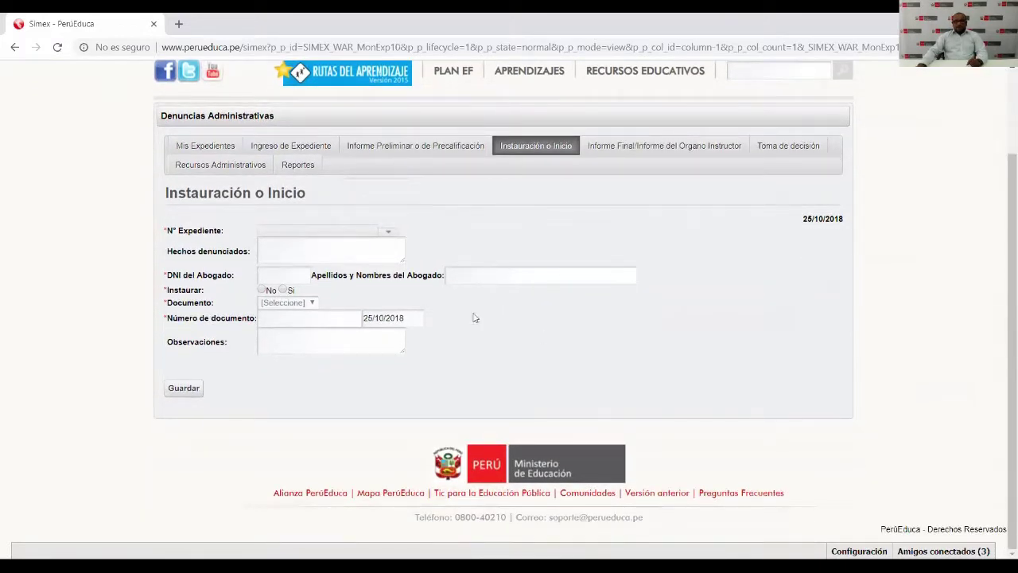
{"action": "left_click", "coordinate": [389, 234]}
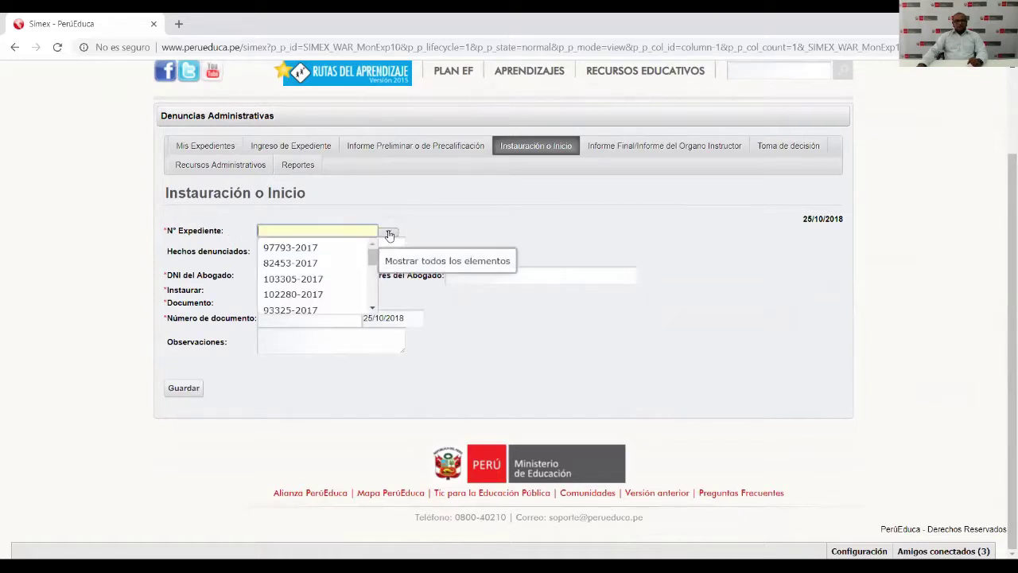
{"action": "mouse_move", "coordinate": [375, 263]}
{"action": "left_mouse_down"}
{"action": "mouse_move", "coordinate": [377, 296]}
{"action": "mouse_move", "coordinate": [380, 253]}
{"action": "left_mouse_up"}
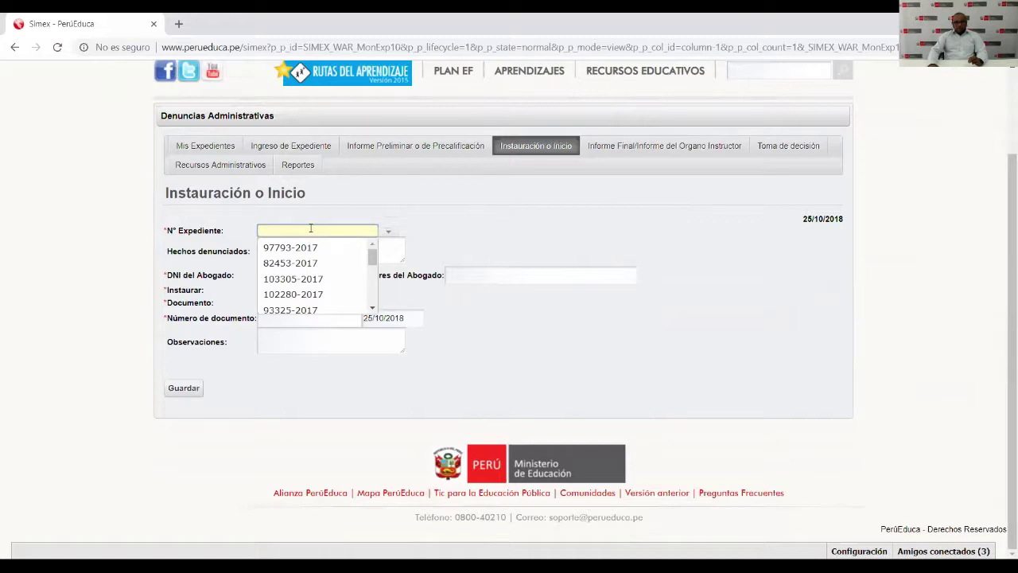
{"action": "type", "text": "5"}
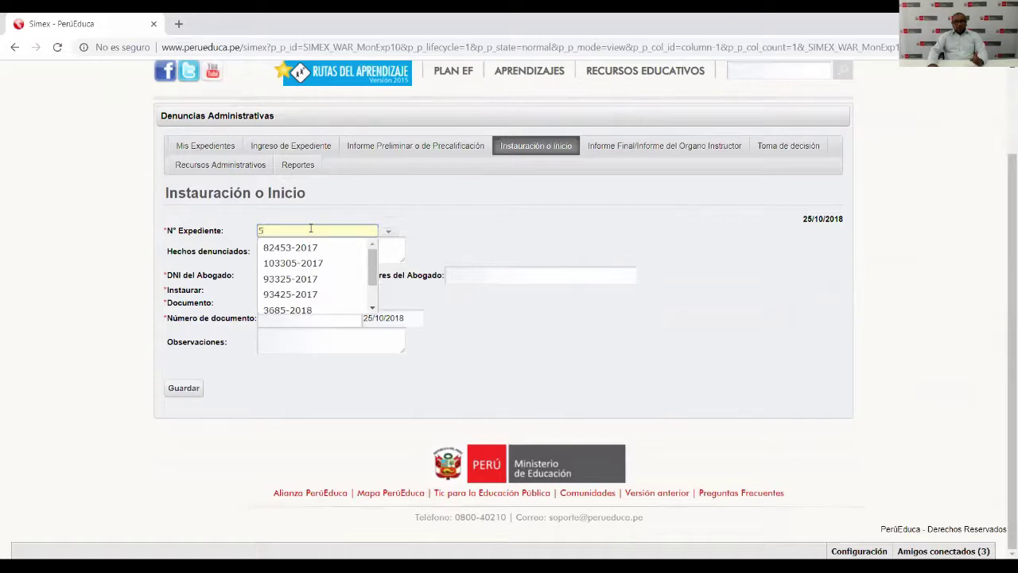
{"action": "type", "text": "5"}
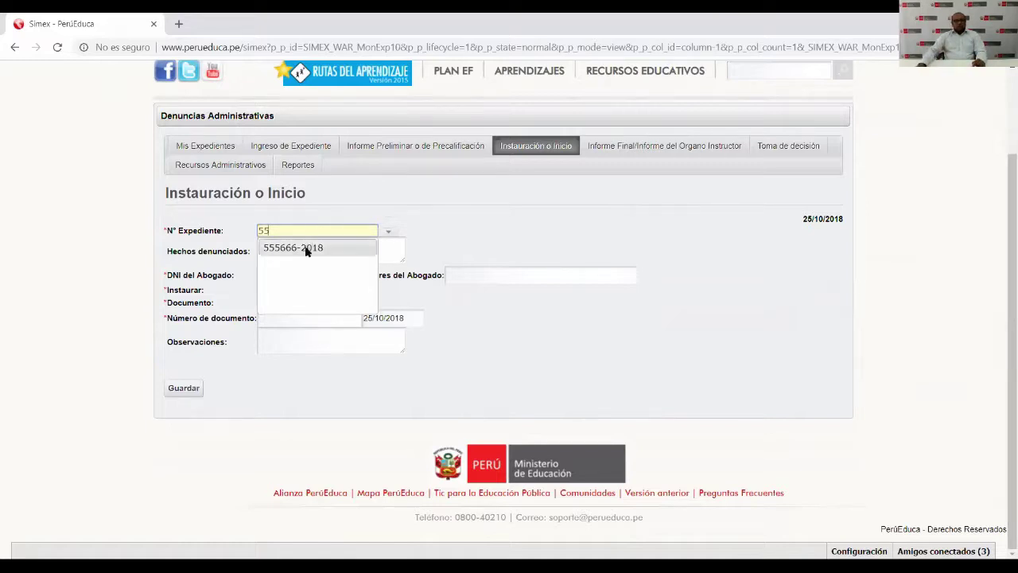
{"action": "left_click", "coordinate": [306, 248]}
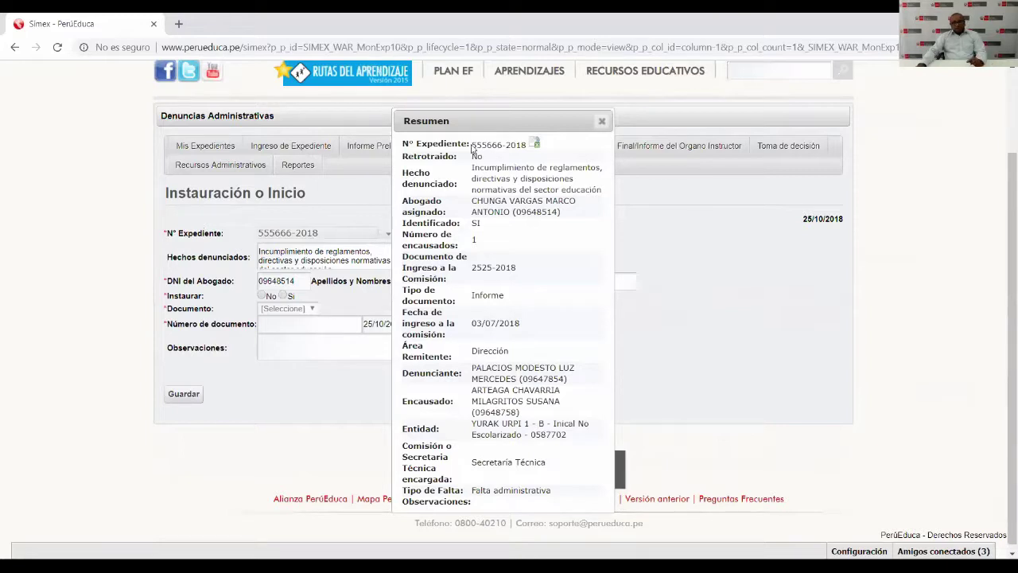
{"action": "left_click_drag", "start_coordinate": [473, 148], "coordinate": [568, 454]}
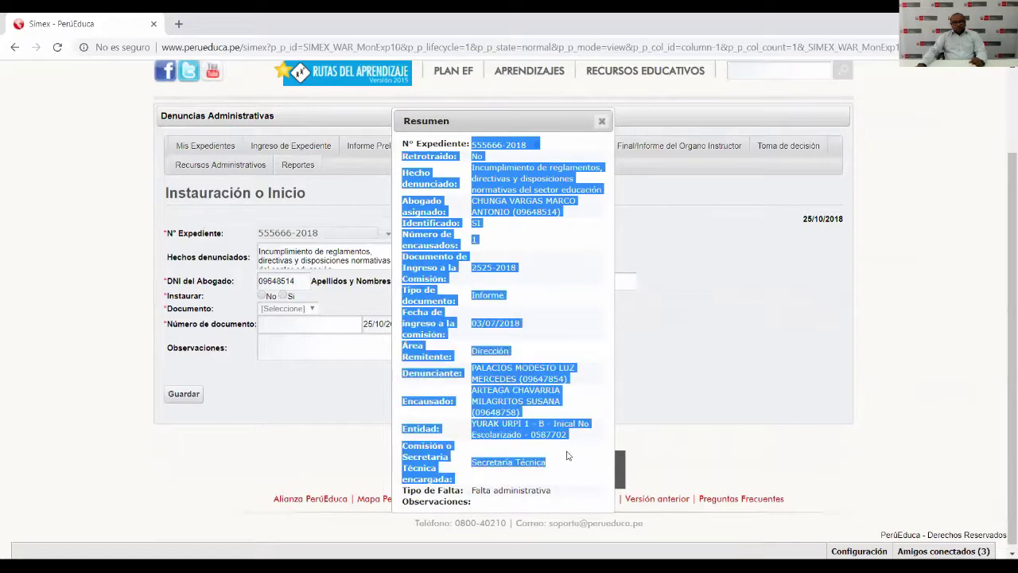
{"action": "left_click", "coordinate": [576, 254]}
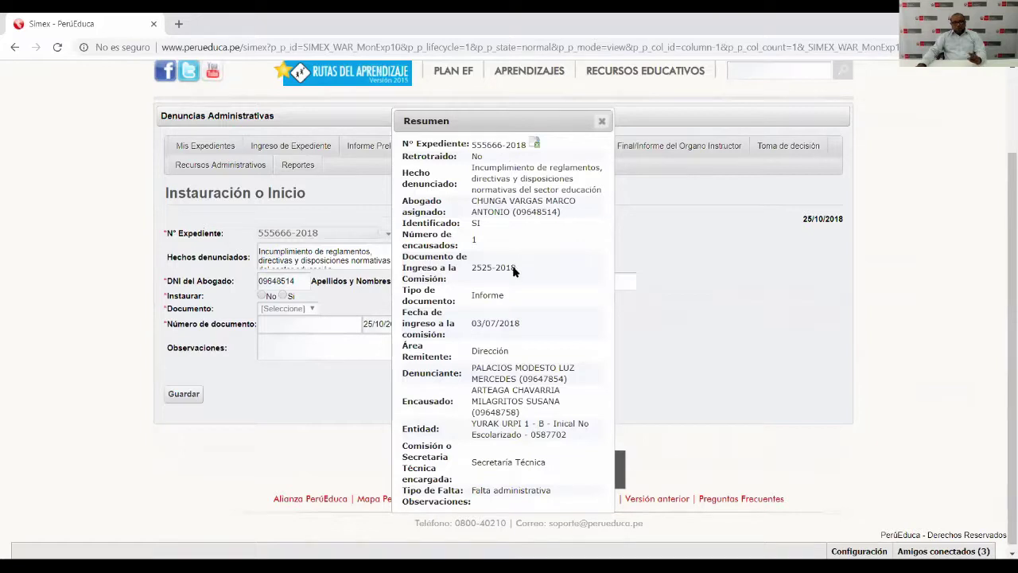
{"action": "left_click", "coordinate": [601, 121]}
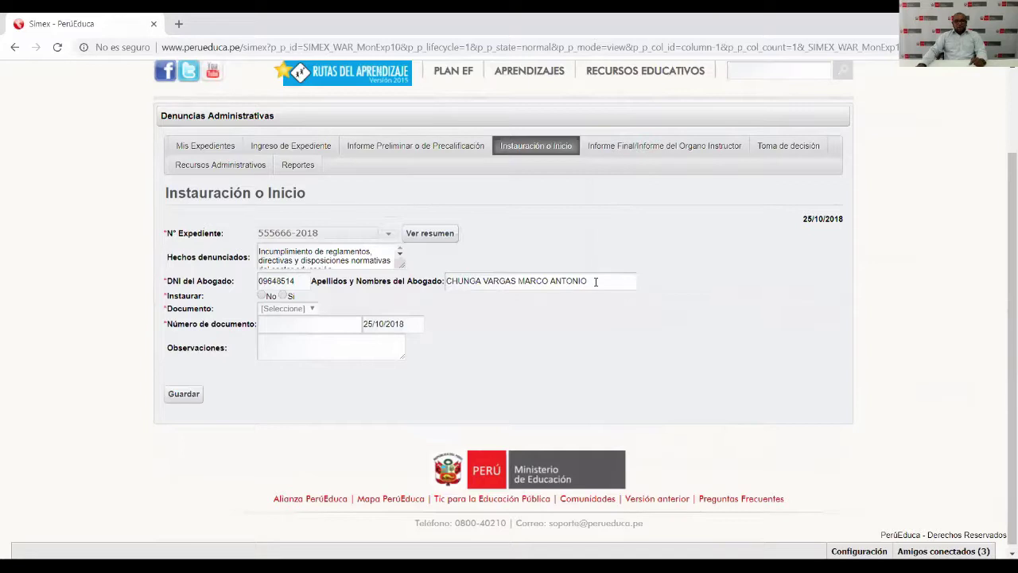
Point out the assigned lawyer's DNI, then set Instaurar to No.
{"action": "left_click_drag", "start_coordinate": [307, 282], "coordinate": [192, 284]}
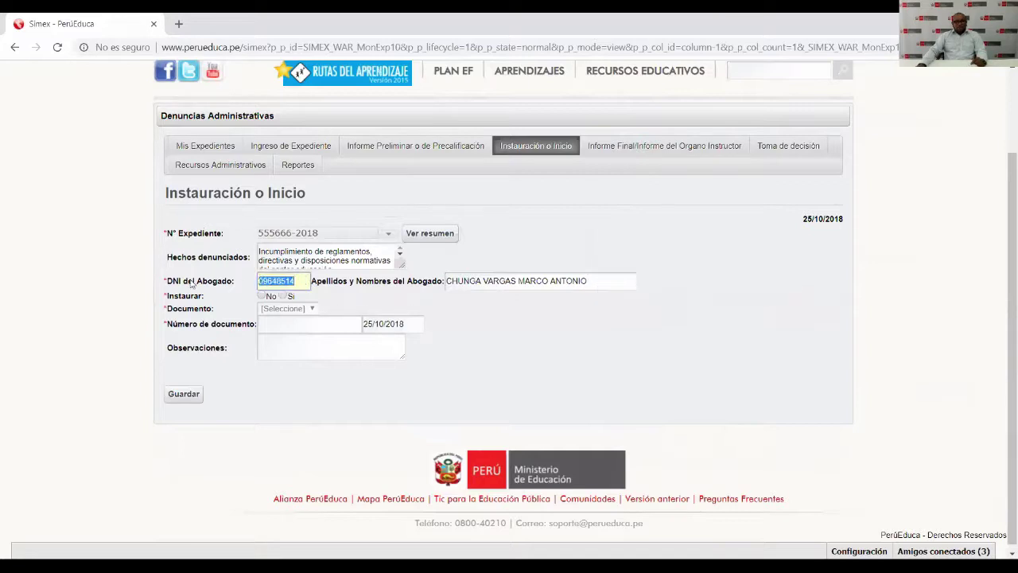
{"action": "left_click", "coordinate": [628, 245]}
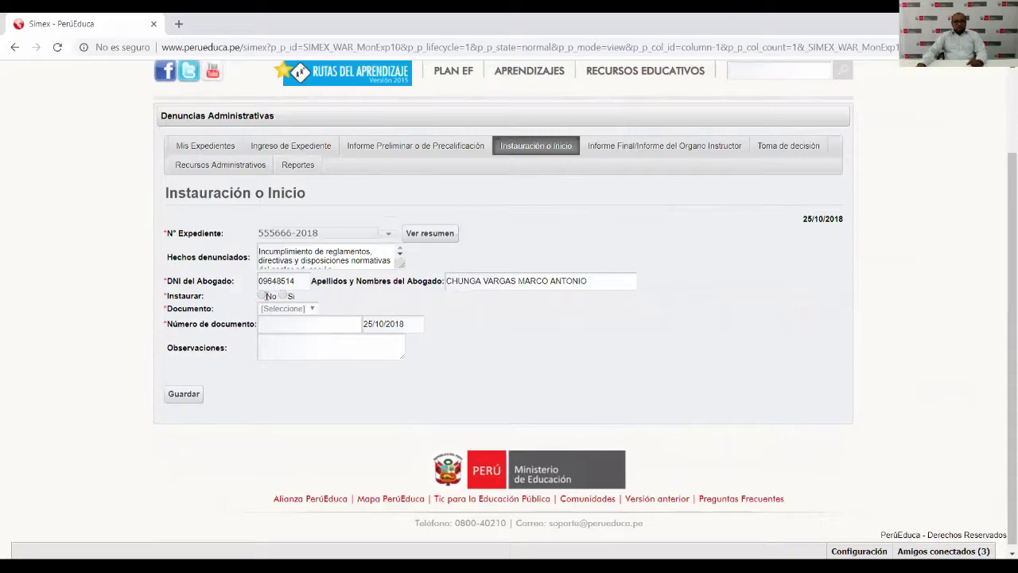
{"action": "left_click", "coordinate": [262, 295]}
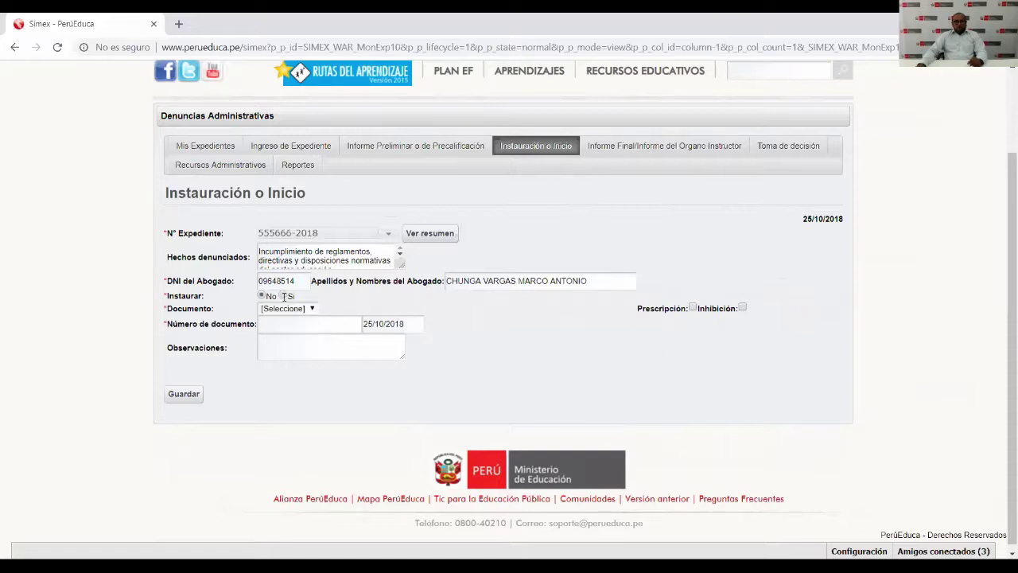
Set Instaurar to Sí and enter document number 5858.
{"action": "left_click", "coordinate": [283, 296]}
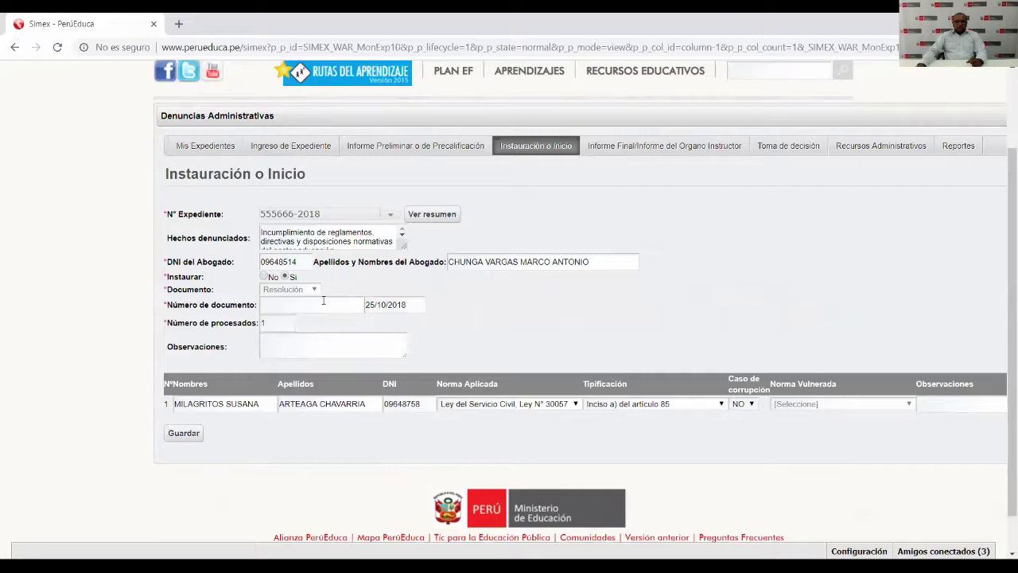
{"action": "left_click", "coordinate": [274, 305]}
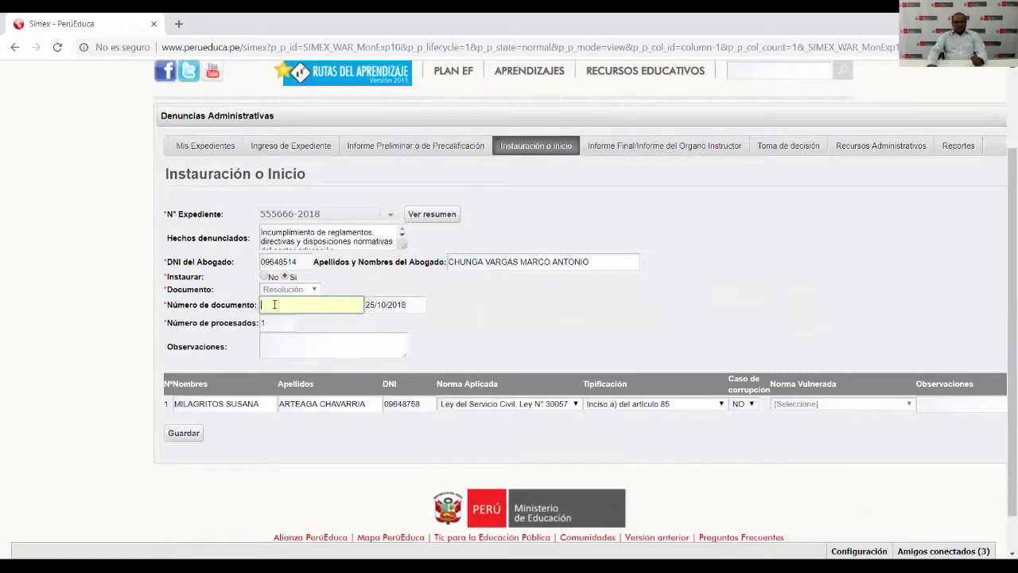
{"action": "type", "text": "5858"}
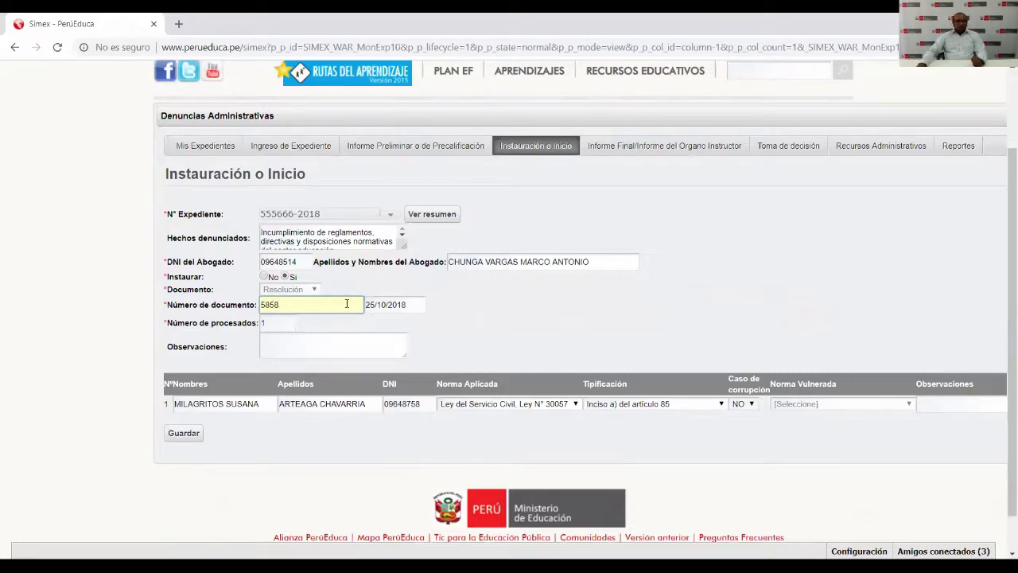
Date the resolution 31/08/2018 and save the initiation record.
{"action": "left_click", "coordinate": [409, 305]}
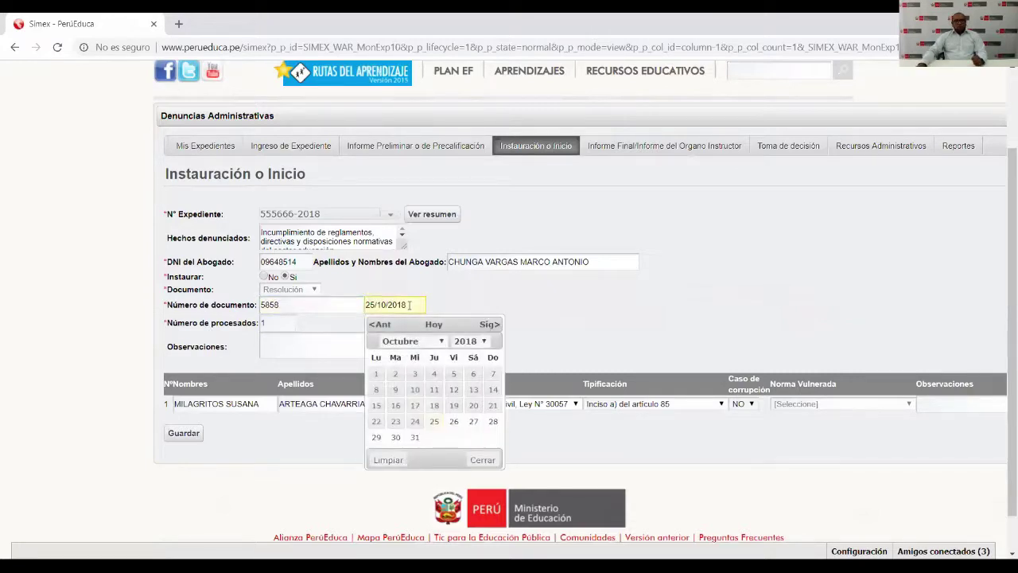
{"action": "left_click", "coordinate": [471, 341]}
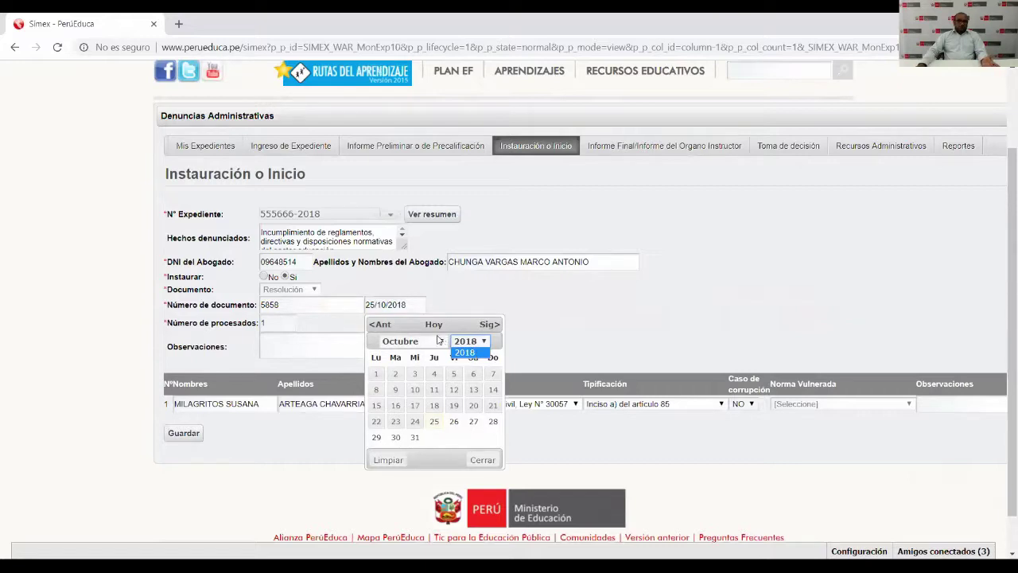
{"action": "left_click", "coordinate": [443, 344]}
{"action": "left_click", "coordinate": [443, 342]}
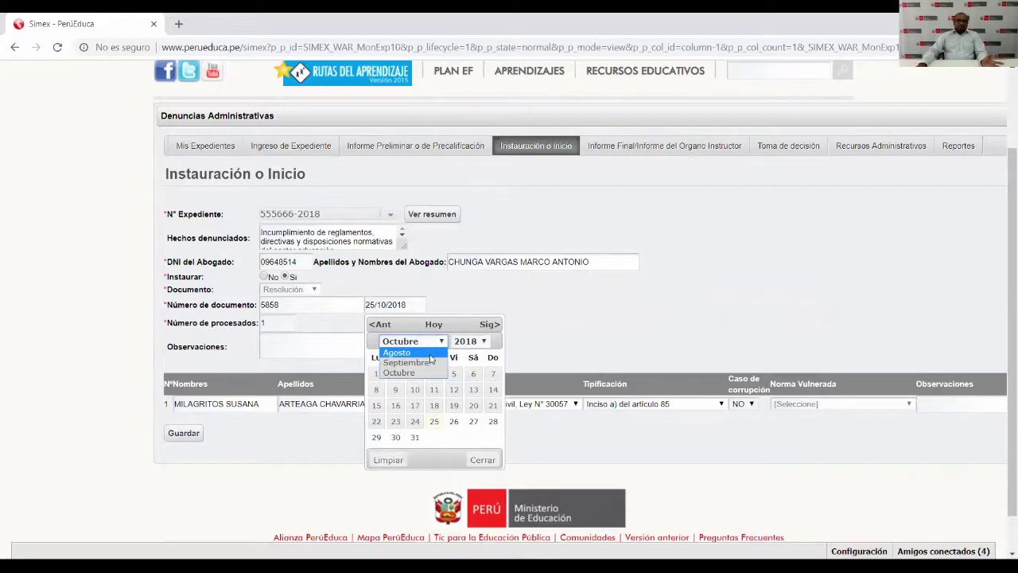
{"action": "left_click", "coordinate": [430, 354]}
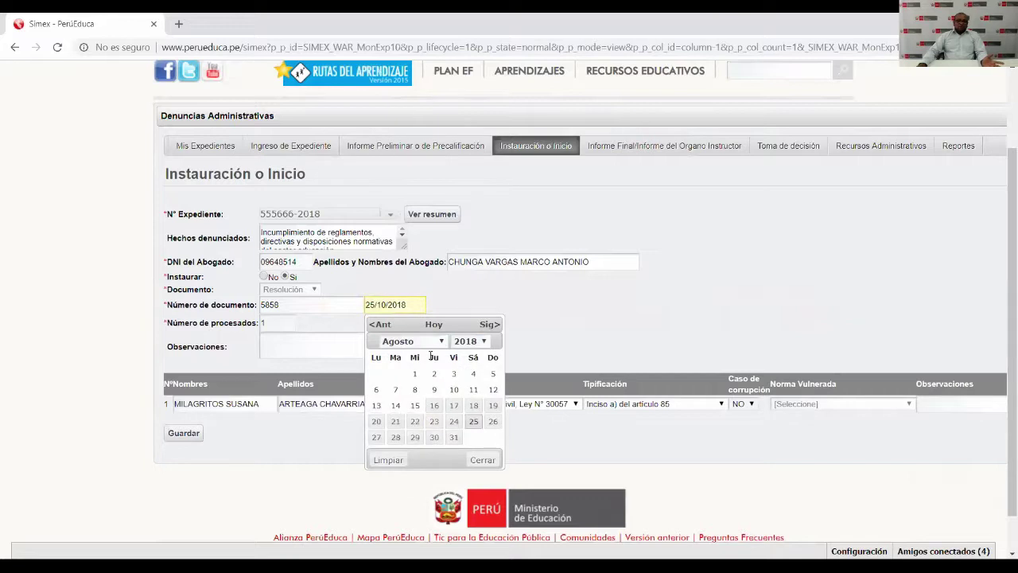
{"action": "left_click", "coordinate": [448, 437]}
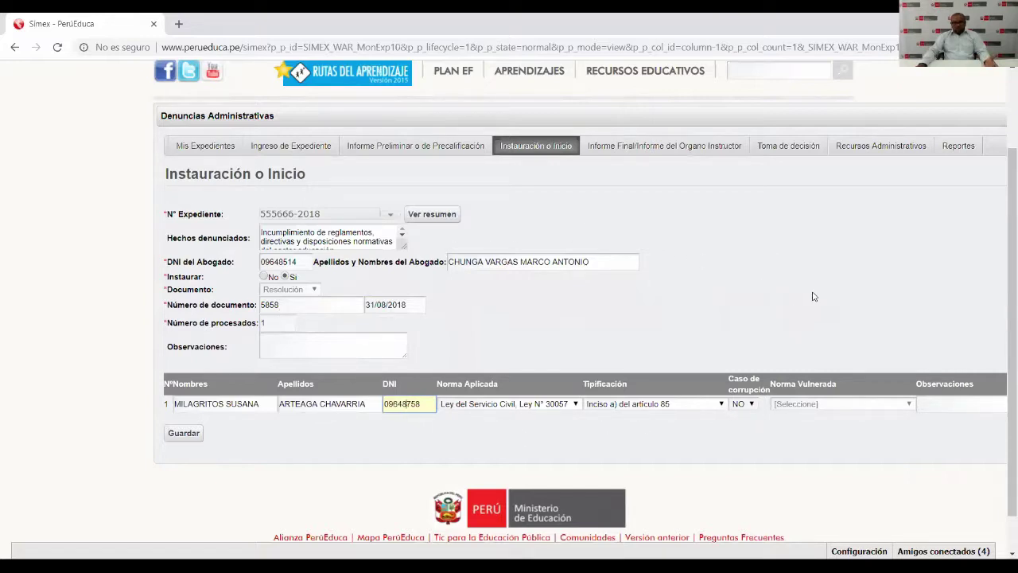
{"action": "left_click", "coordinate": [183, 433]}
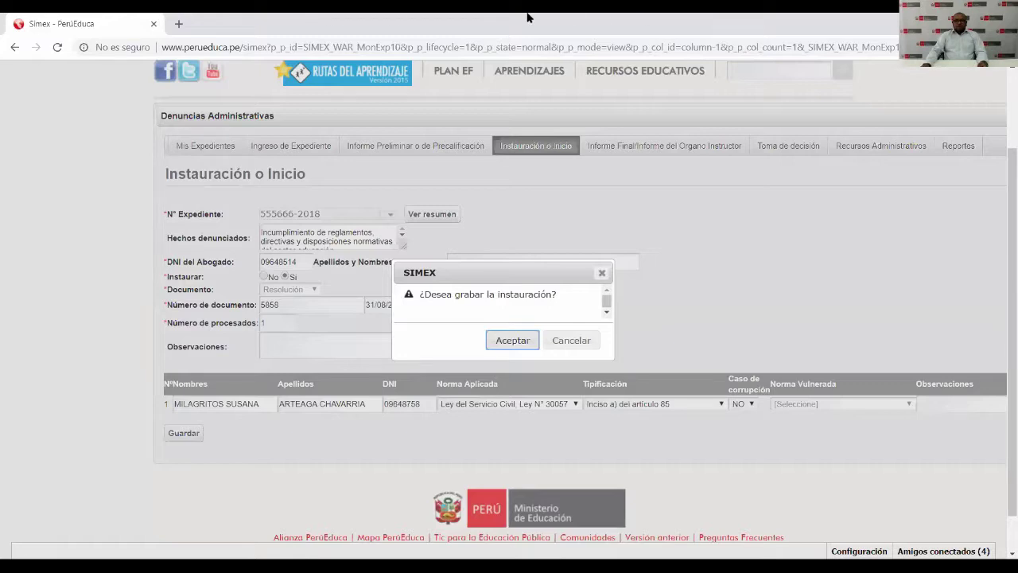
Confirm saving the initiation with Aceptar.
{"action": "left_click", "coordinate": [513, 340]}
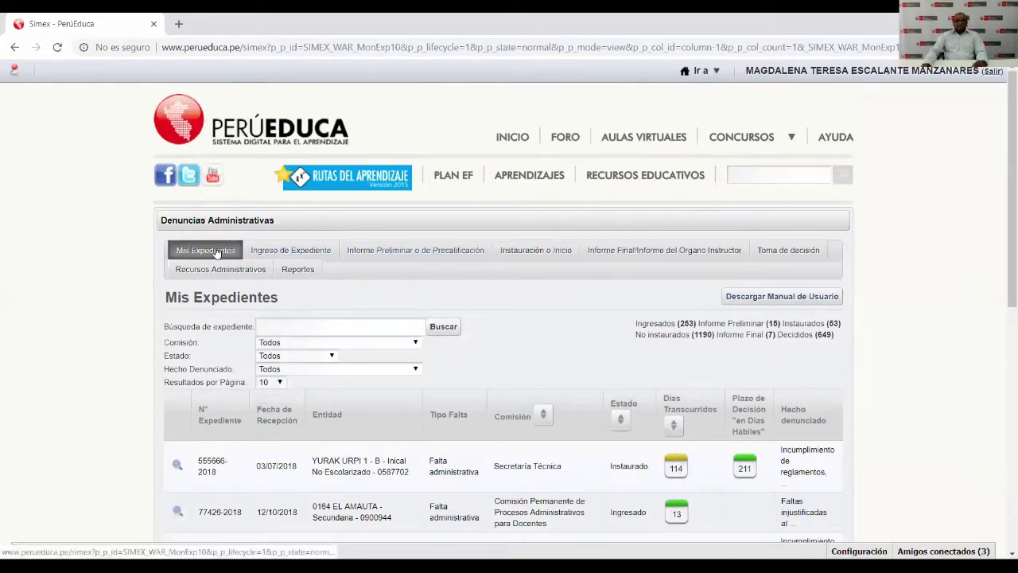
Point out the first case's number and its Instaurado status in Mis Expedientes.
{"action": "scroll", "coordinate": [214, 253], "scroll_direction": "down", "scroll_amount": 1}
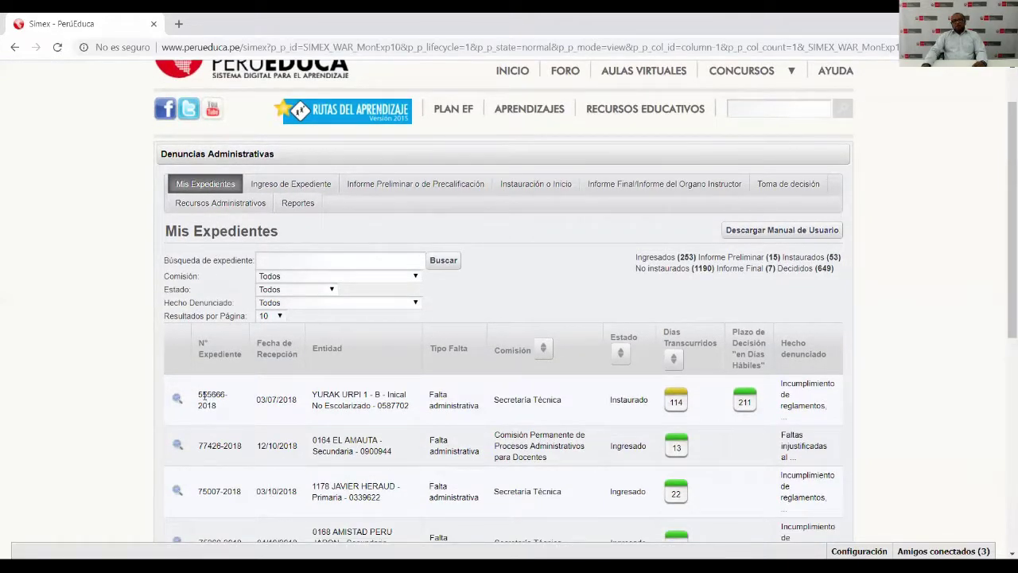
{"action": "left_click_drag", "start_coordinate": [203, 396], "coordinate": [225, 390]}
{"action": "double_click", "coordinate": [628, 399]}
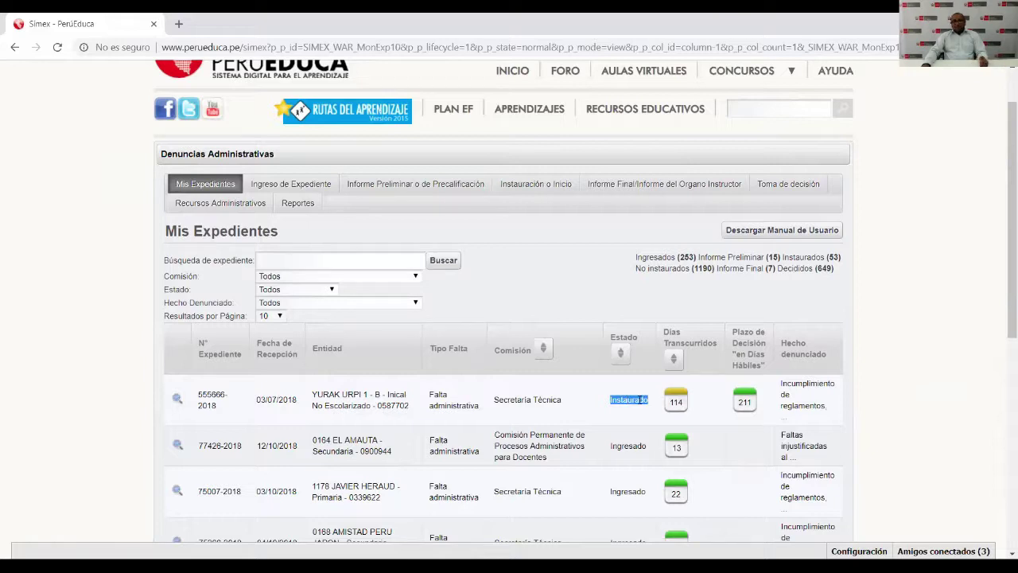
{"action": "left_click", "coordinate": [639, 399]}
{"action": "double_click", "coordinate": [628, 399]}
{"action": "left_click", "coordinate": [628, 403]}
Point out its reception date, 114 elapsed days and 211-day decision deadline.
{"action": "double_click", "coordinate": [676, 402]}
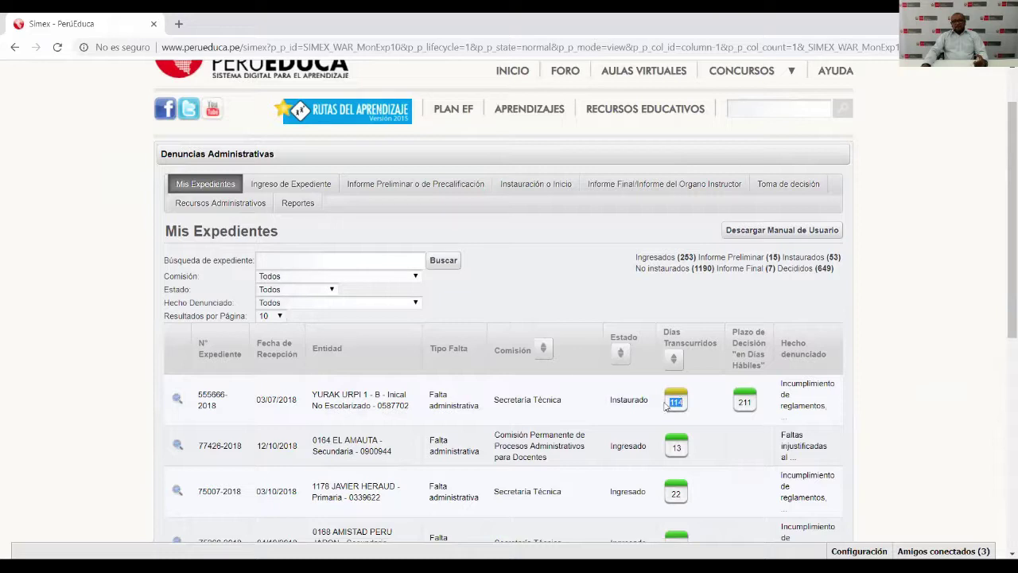
{"action": "left_click_drag", "start_coordinate": [260, 399], "coordinate": [297, 399]}
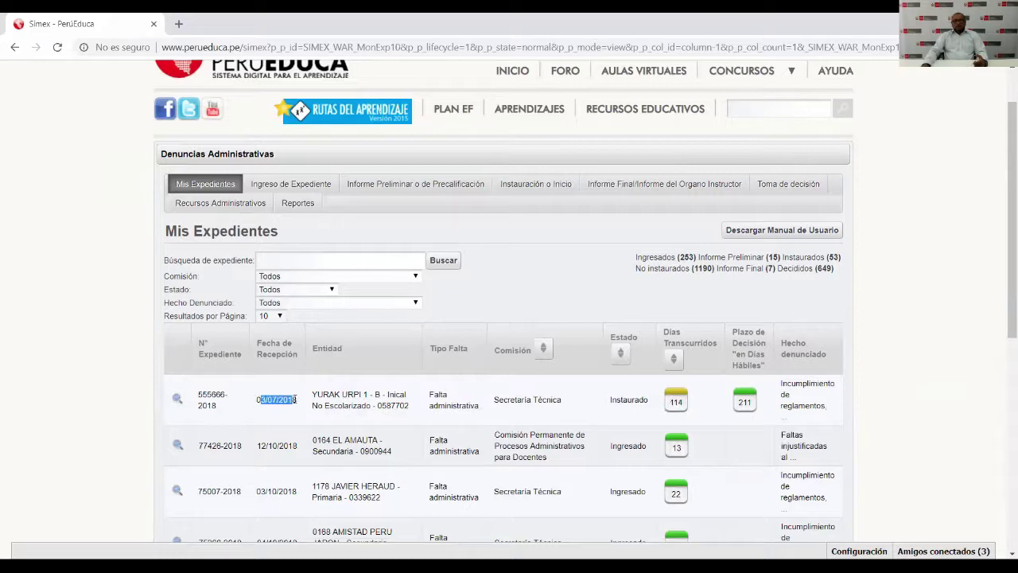
{"action": "double_click", "coordinate": [676, 403]}
{"action": "left_click_drag", "start_coordinate": [733, 332], "coordinate": [768, 367]}
{"action": "double_click", "coordinate": [745, 403]}
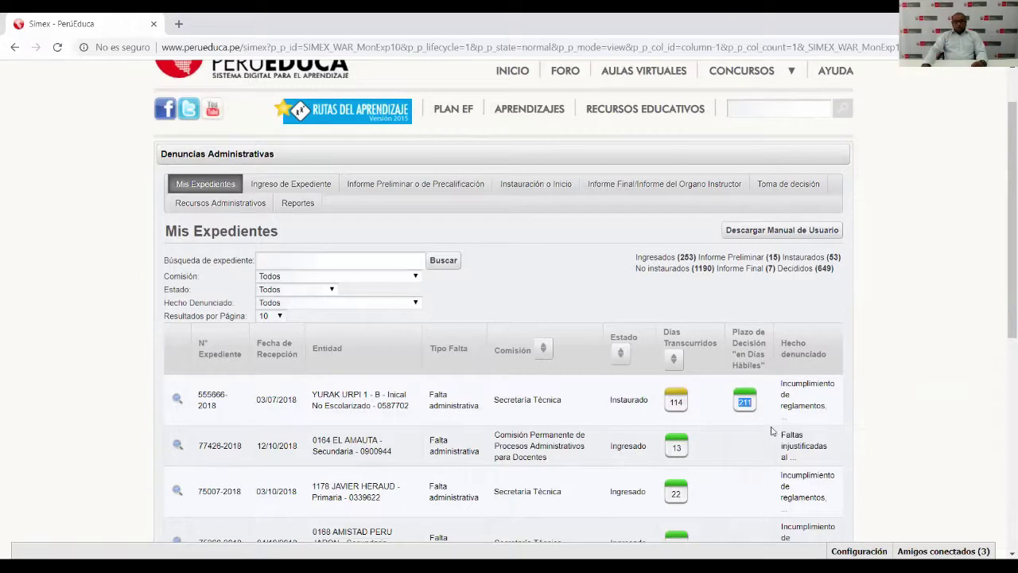
{"action": "left_click", "coordinate": [454, 403]}
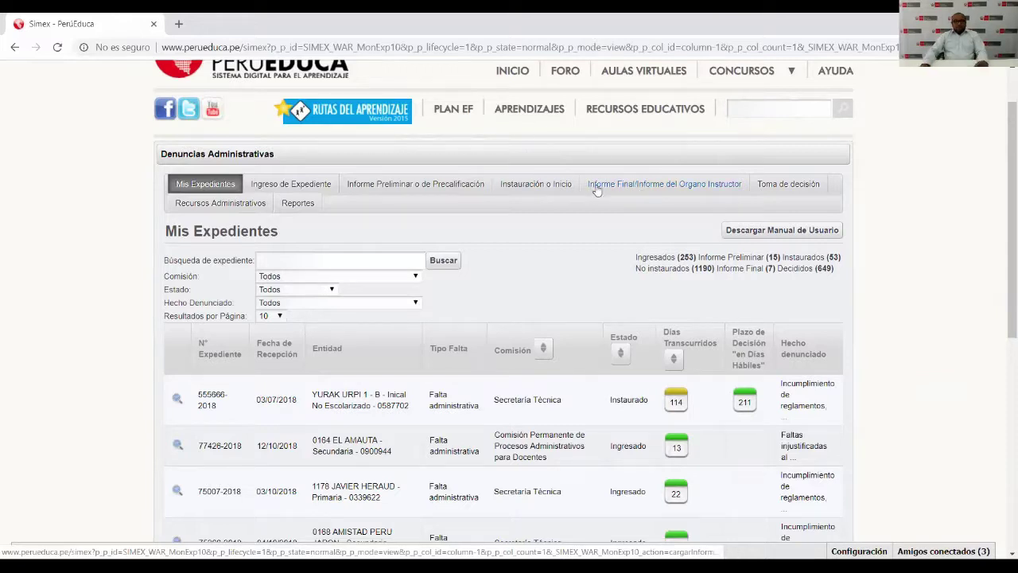
{"action": "left_click", "coordinate": [636, 188]}
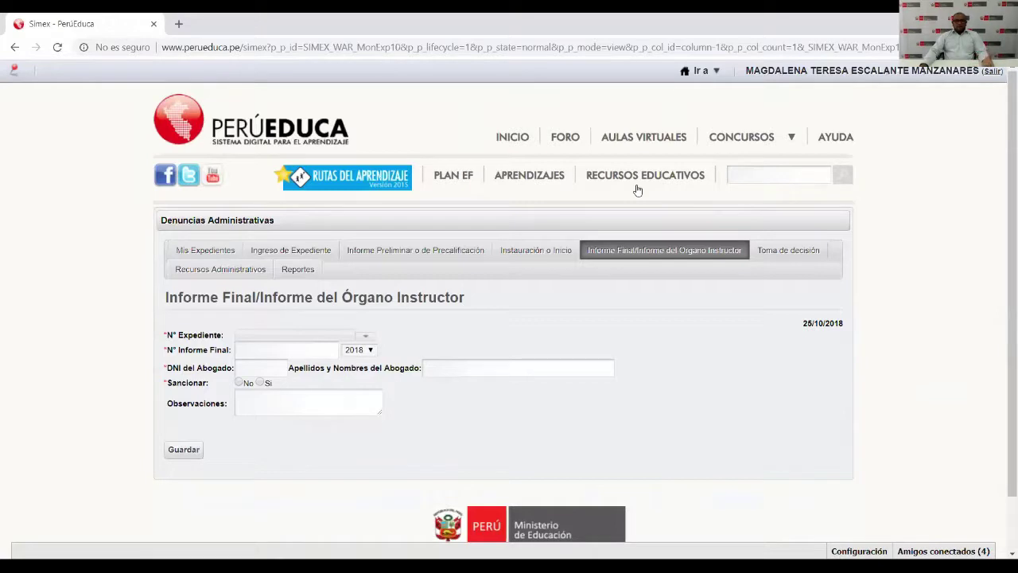
{"action": "left_click", "coordinate": [364, 337]}
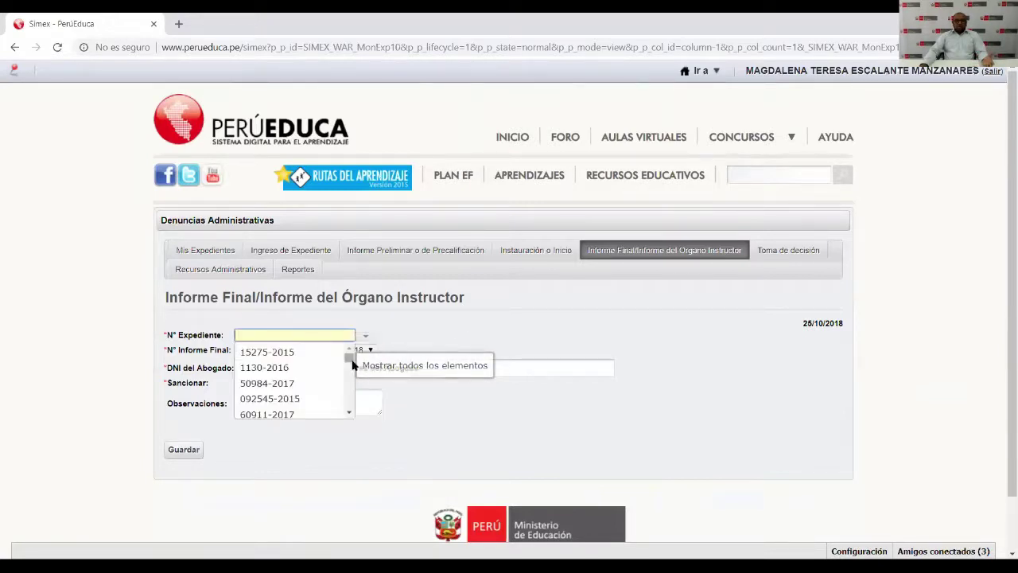
{"action": "scroll", "coordinate": [351, 374], "scroll_direction": "down", "scroll_amount": 3}
{"action": "scroll", "coordinate": [347, 410], "scroll_direction": "down", "scroll_amount": 3}
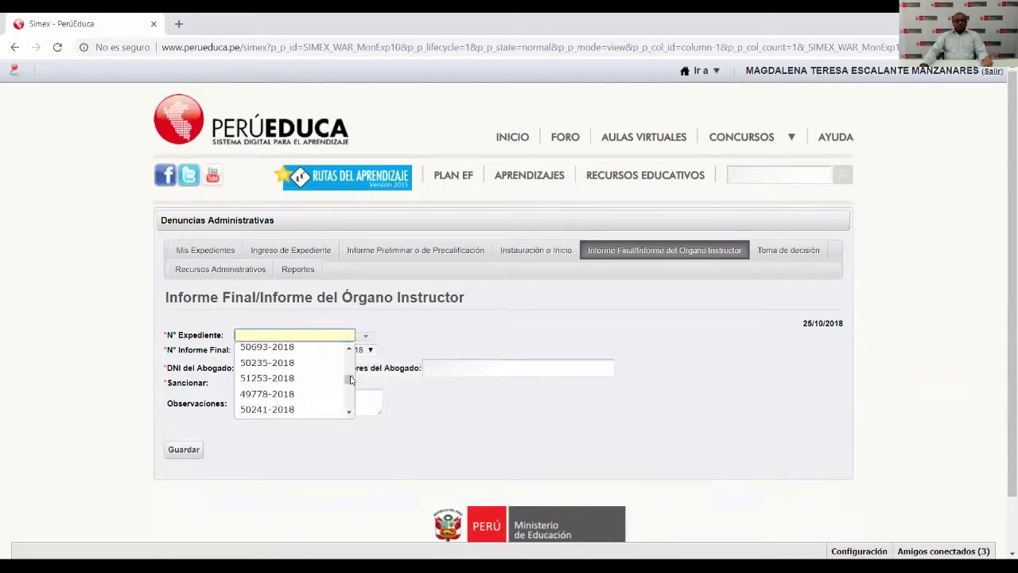
{"action": "type", "text": "555"}
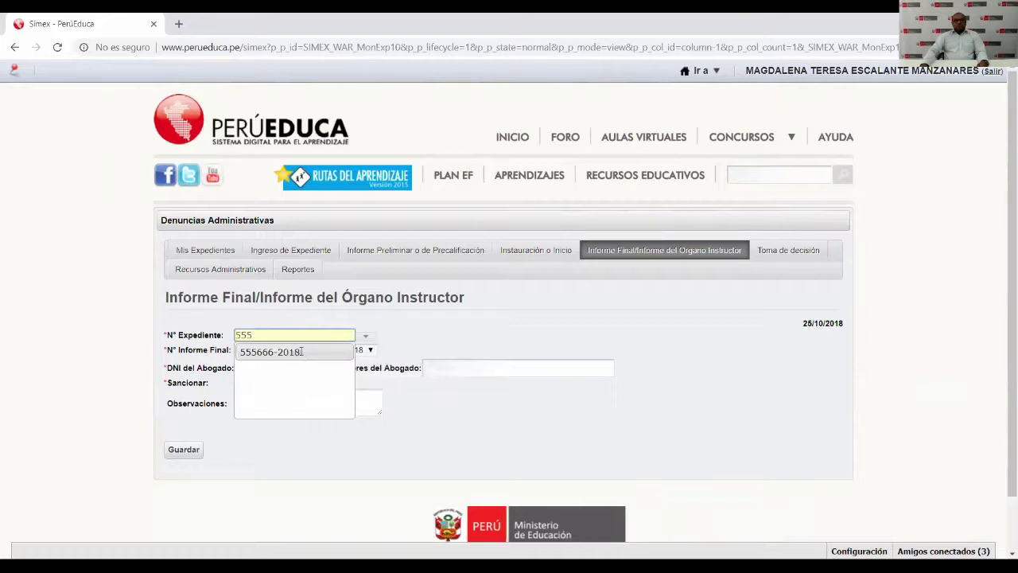
{"action": "left_click", "coordinate": [297, 357]}
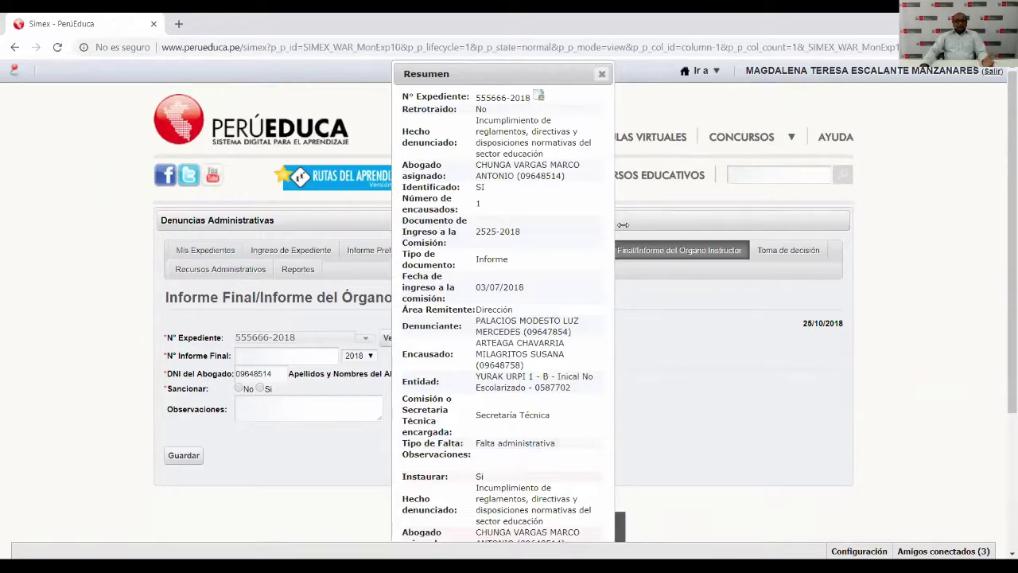
Widen and review the case summary's instauración details, then close it.
{"action": "left_click_drag", "start_coordinate": [623, 225], "coordinate": [752, 236]}
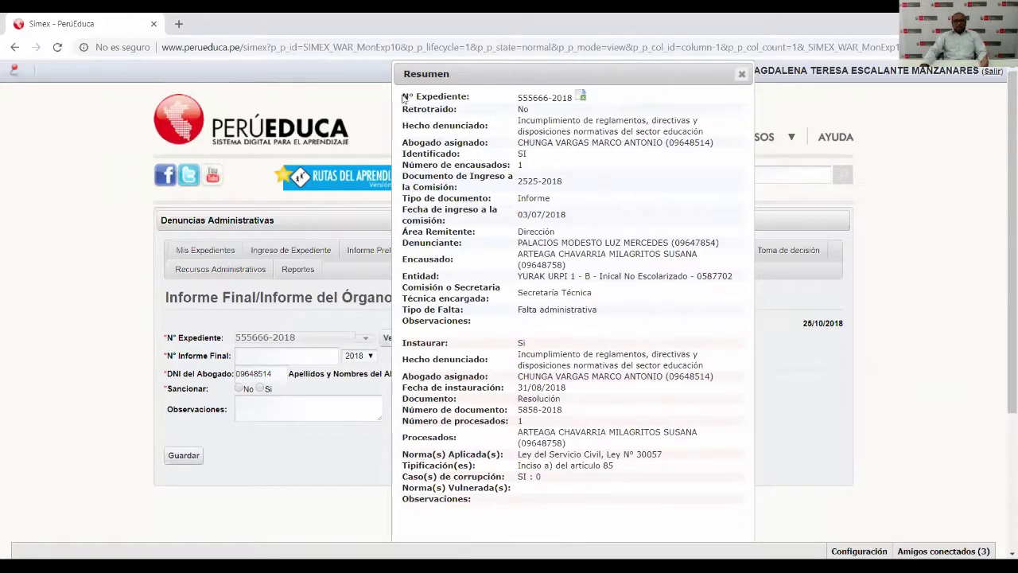
{"action": "left_click_drag", "start_coordinate": [402, 96], "coordinate": [615, 319]}
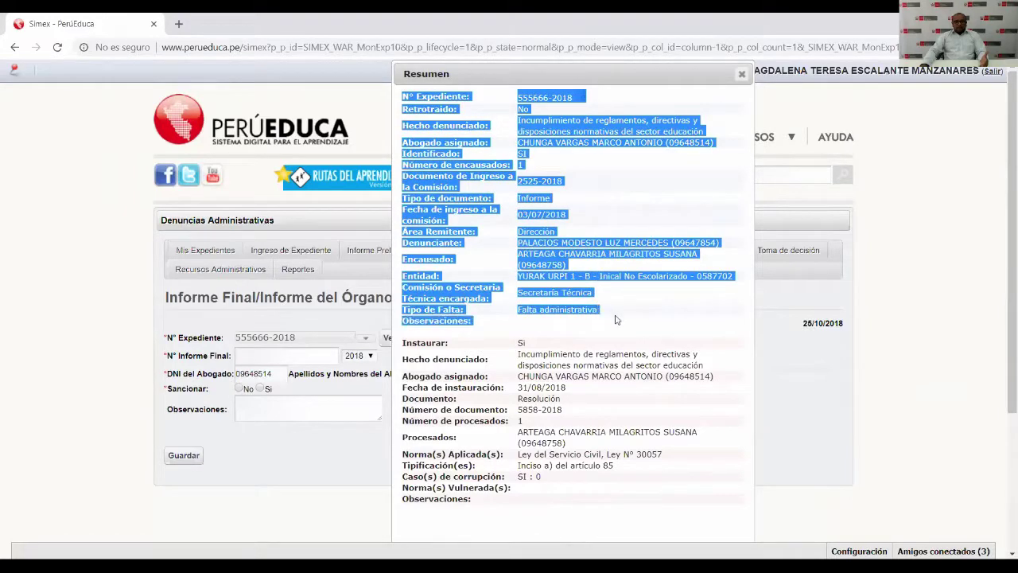
{"action": "left_click", "coordinate": [430, 378]}
{"action": "left_click_drag", "start_coordinate": [403, 343], "coordinate": [656, 478]}
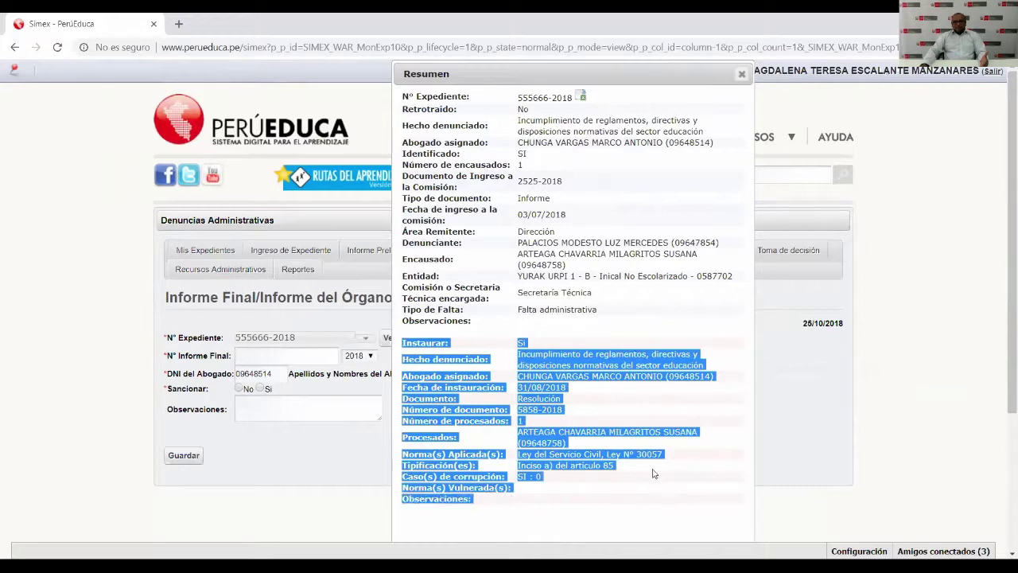
{"action": "left_click", "coordinate": [601, 352]}
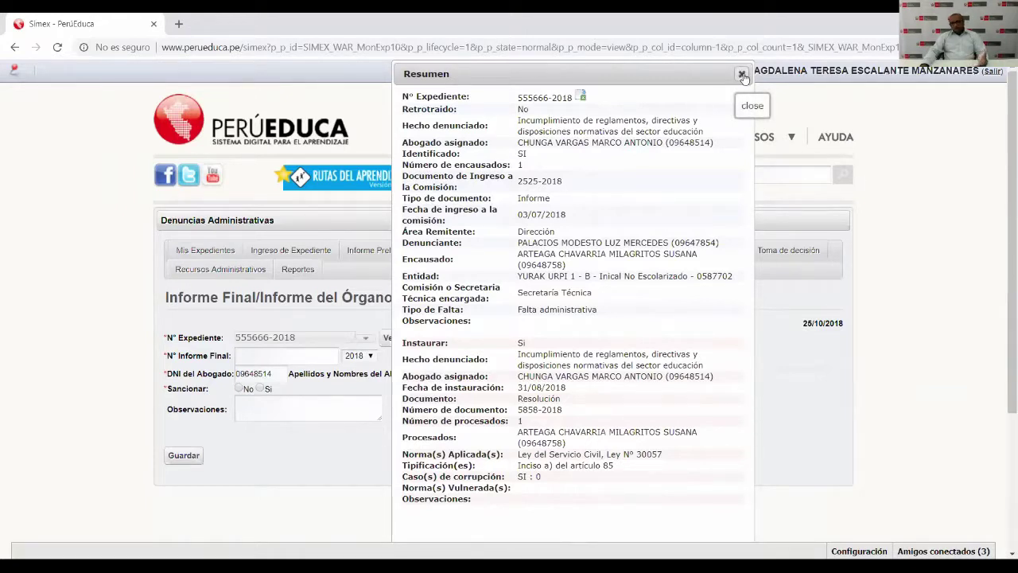
{"action": "left_click", "coordinate": [742, 75]}
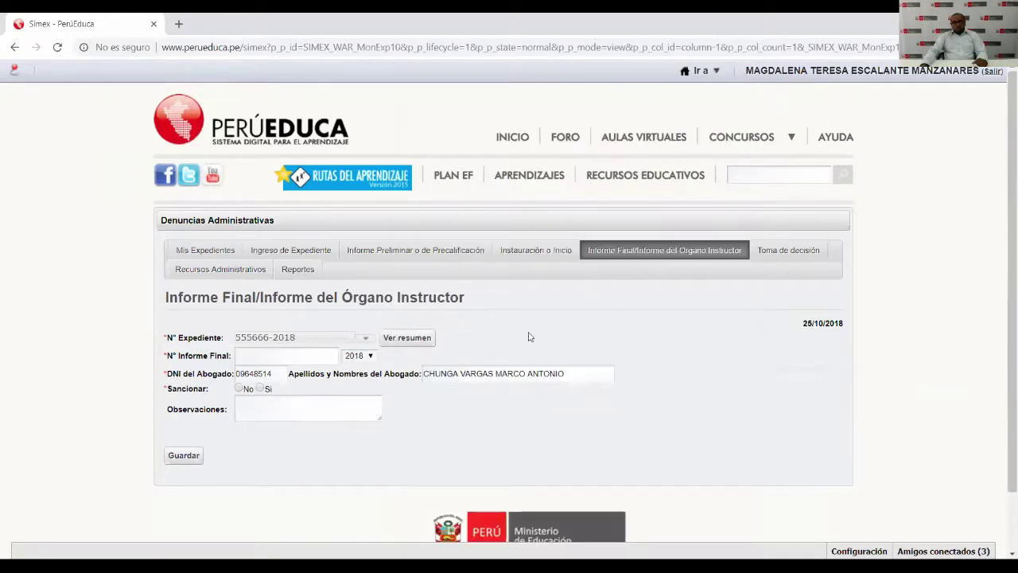
Enter final report number 5555 with year 2018.
{"action": "left_click", "coordinate": [287, 356]}
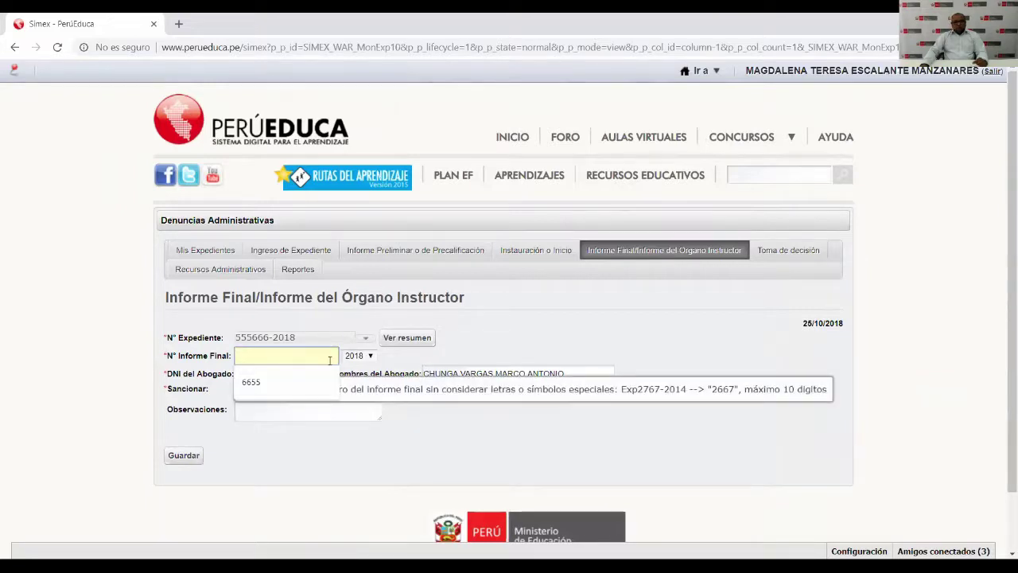
{"action": "type", "text": "5555"}
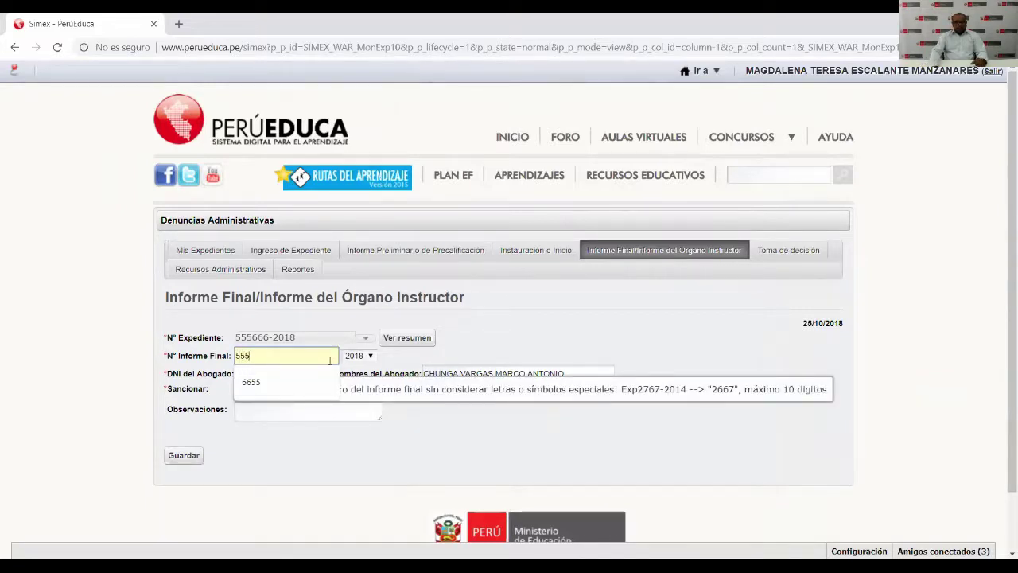
{"action": "left_click", "coordinate": [370, 355]}
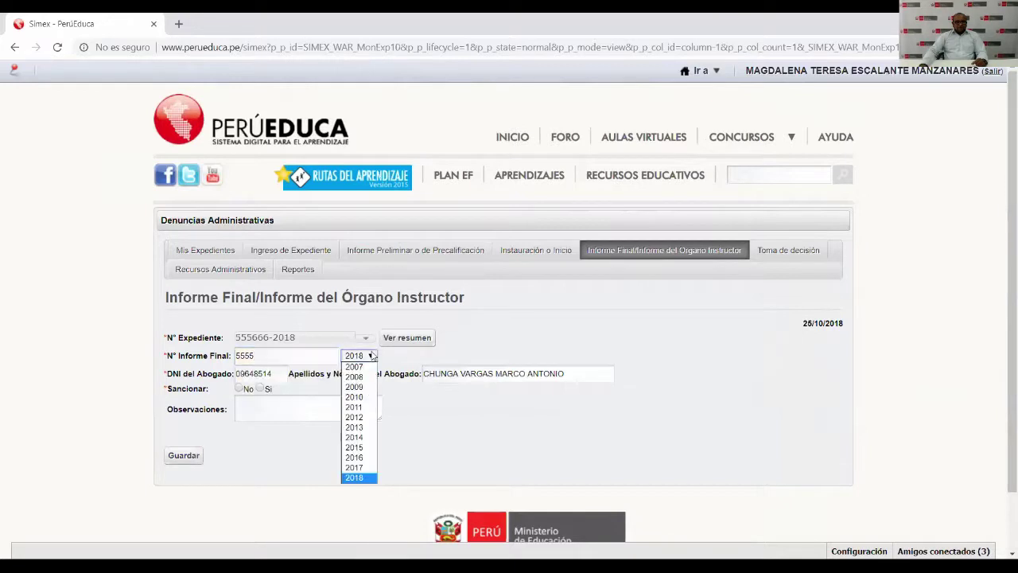
{"action": "left_click", "coordinate": [363, 478]}
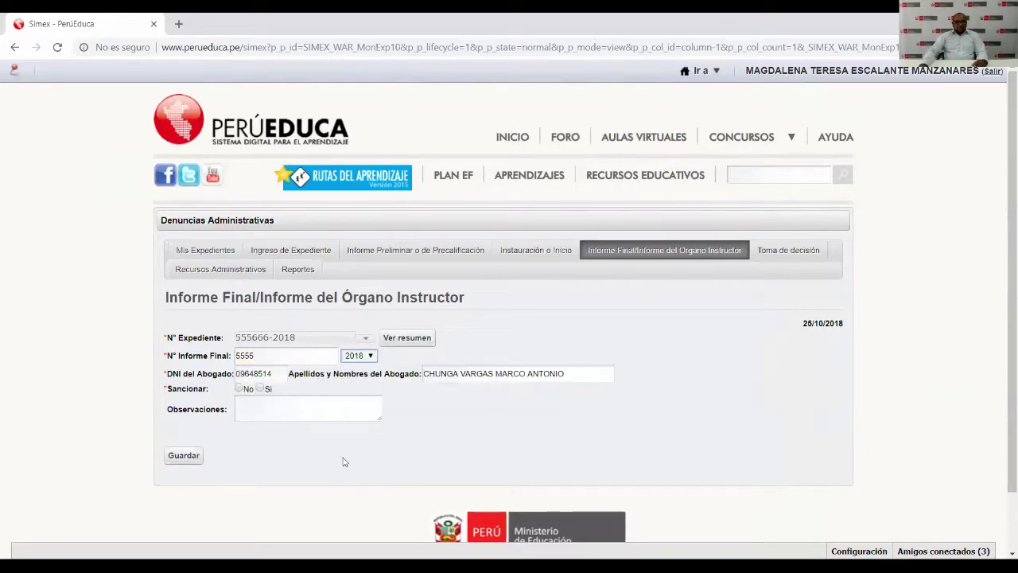
{"action": "left_click", "coordinate": [280, 373]}
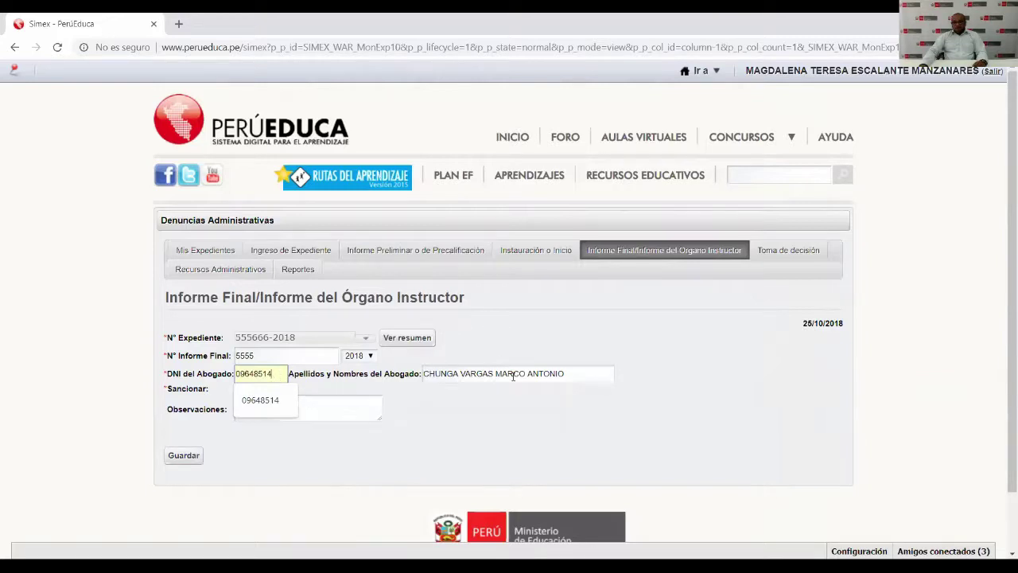
{"action": "left_click", "coordinate": [581, 348]}
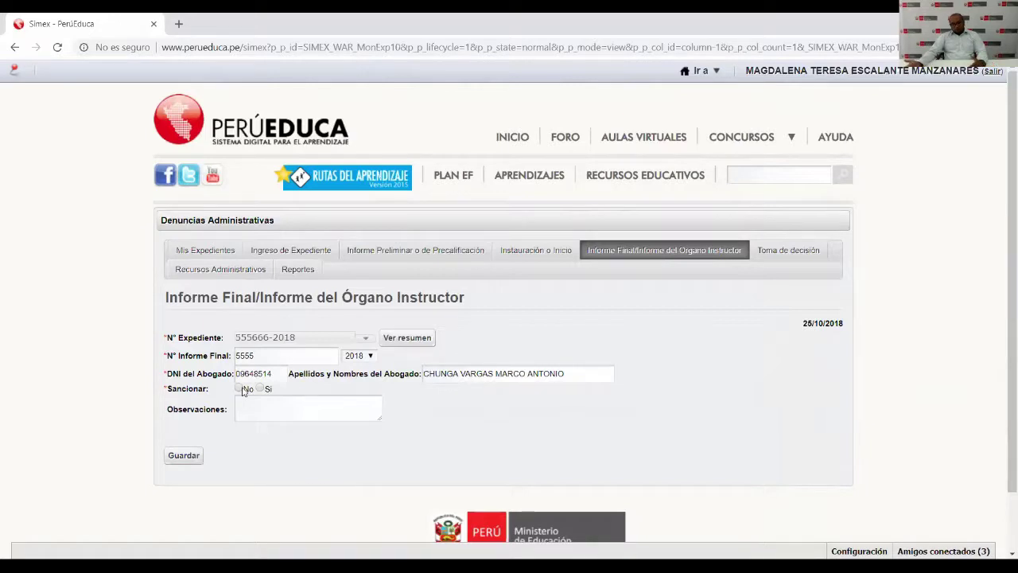
Set Sancionar to Si so the accused persons are listed.
{"action": "left_click", "coordinate": [242, 389]}
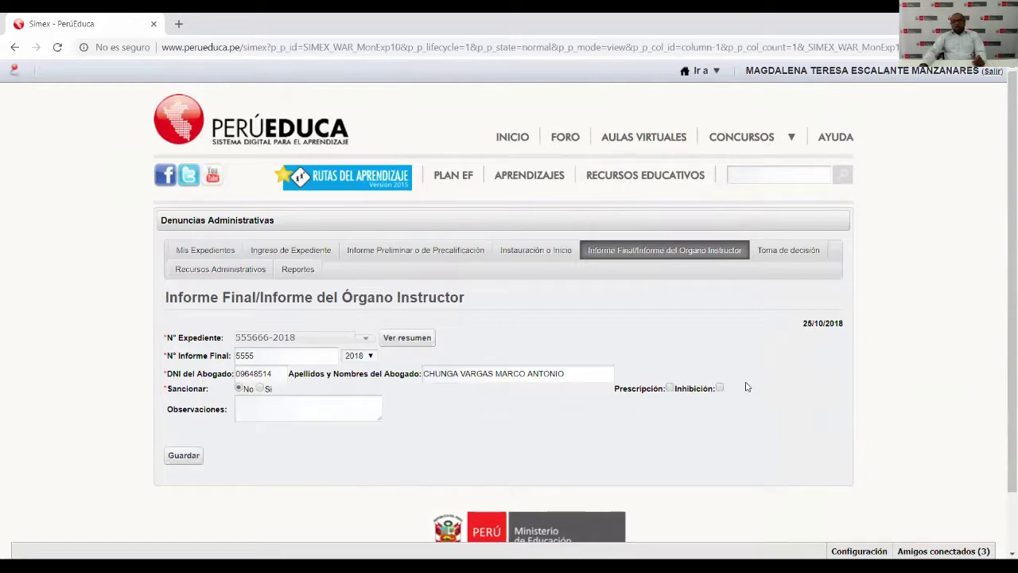
{"action": "left_click_drag", "start_coordinate": [737, 390], "coordinate": [770, 394]}
{"action": "left_click", "coordinate": [261, 388]}
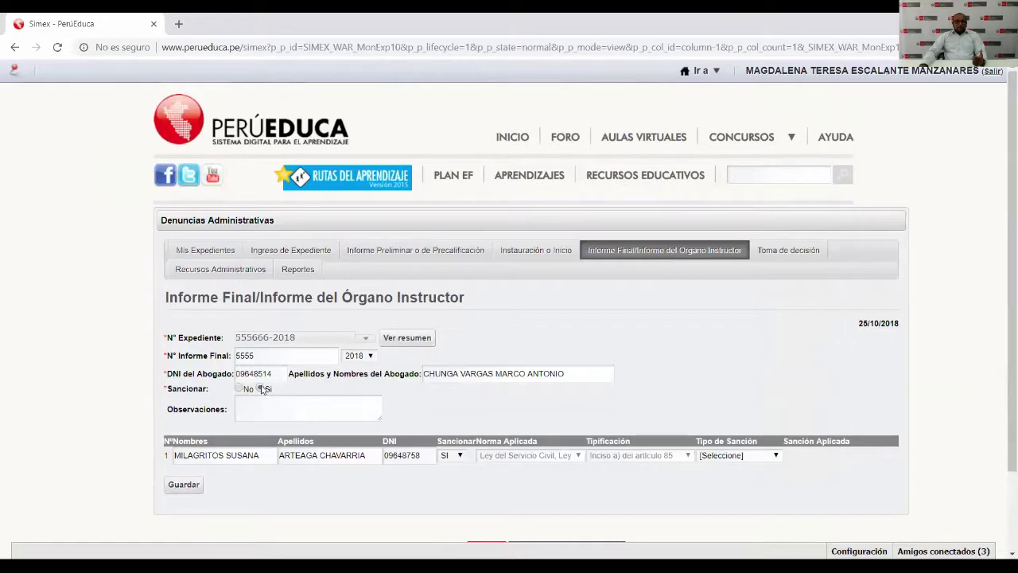
{"action": "double_click", "coordinate": [246, 456]}
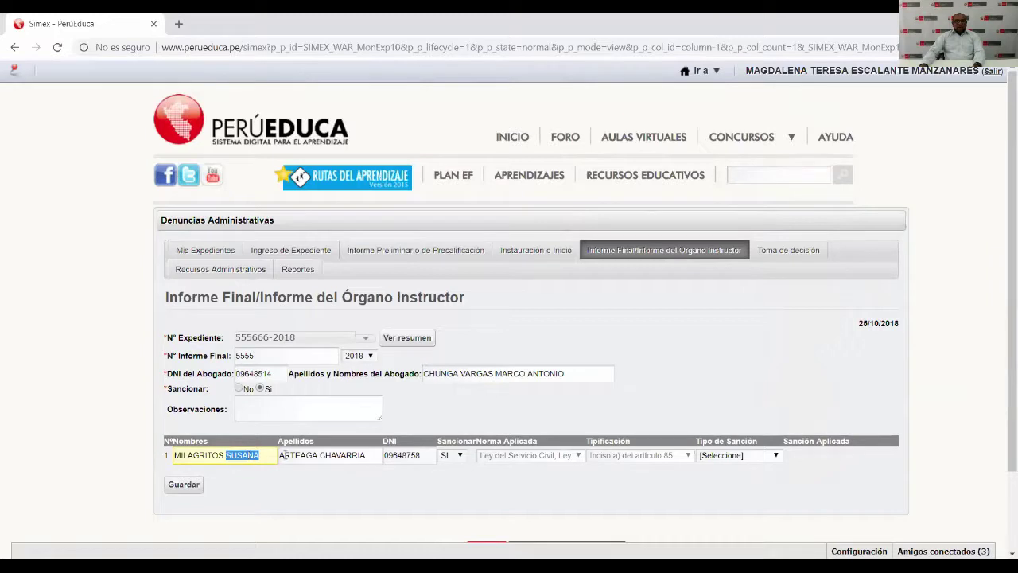
{"action": "double_click", "coordinate": [322, 455]}
{"action": "double_click", "coordinate": [410, 453]}
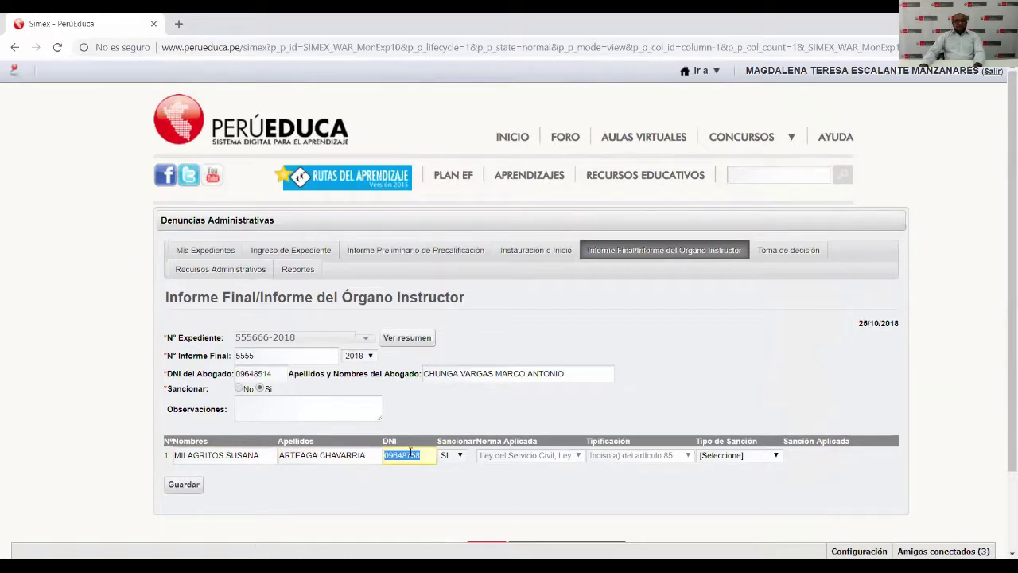
{"action": "left_click", "coordinate": [410, 452]}
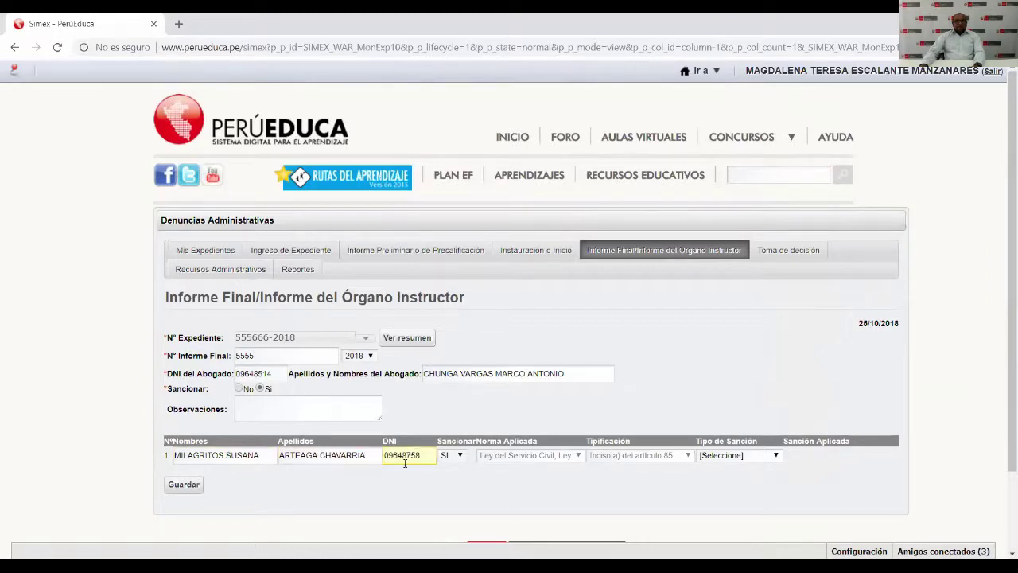
{"action": "left_click", "coordinate": [460, 455]}
{"action": "left_click", "coordinate": [459, 456]}
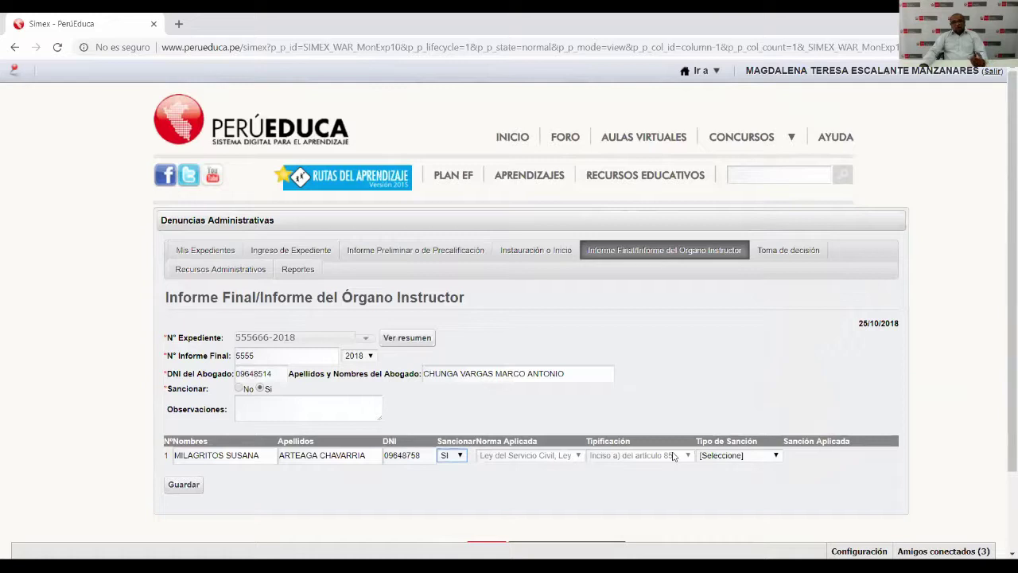
Change the accused's sanction type from Destitución to Suspensión sin goce.
{"action": "left_click", "coordinate": [775, 456]}
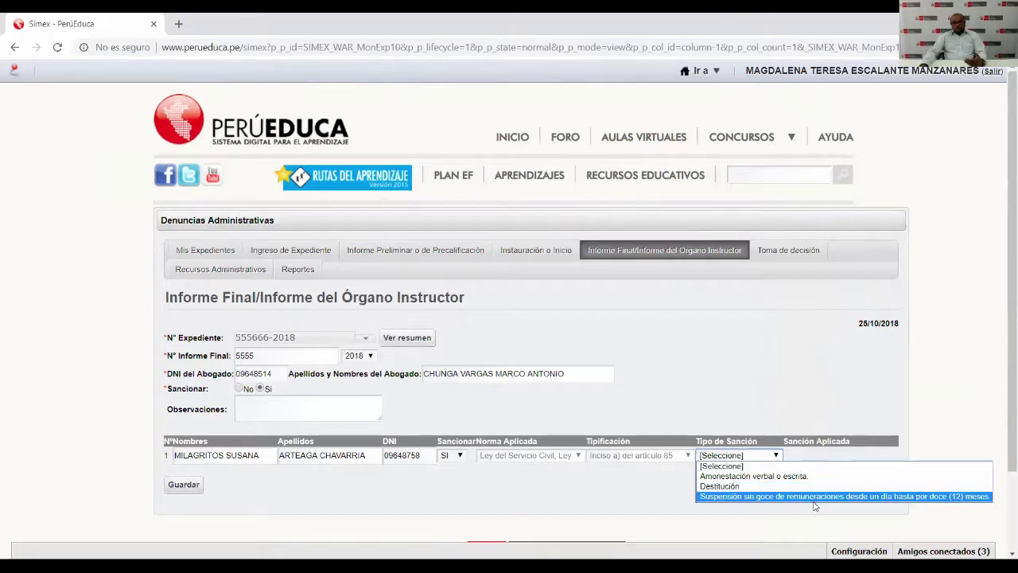
{"action": "left_click", "coordinate": [749, 486]}
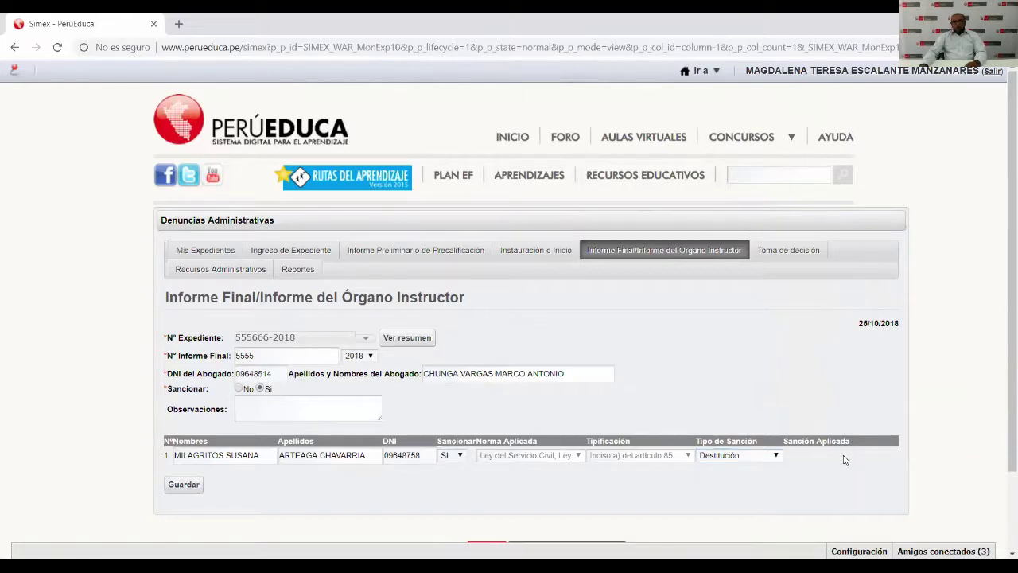
{"action": "left_click", "coordinate": [776, 457]}
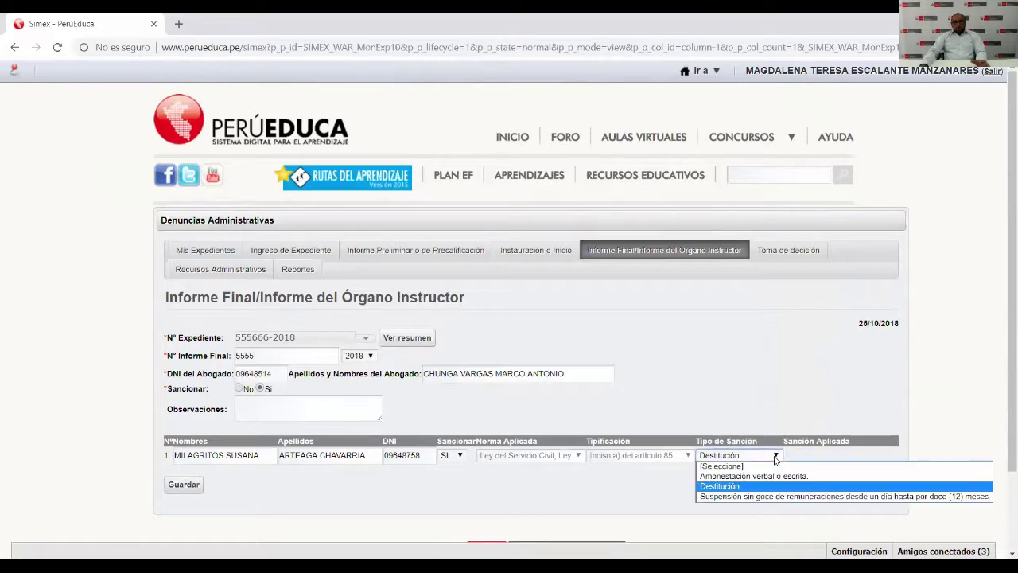
{"action": "left_click", "coordinate": [768, 496]}
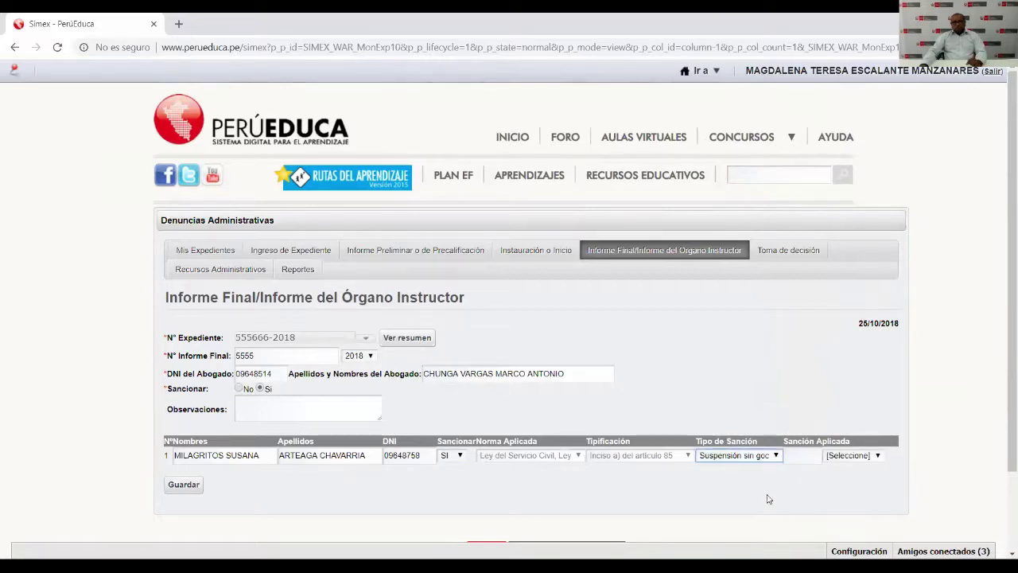
Set the suspension length to 4 Año(s) and save the final report.
{"action": "left_click", "coordinate": [804, 455]}
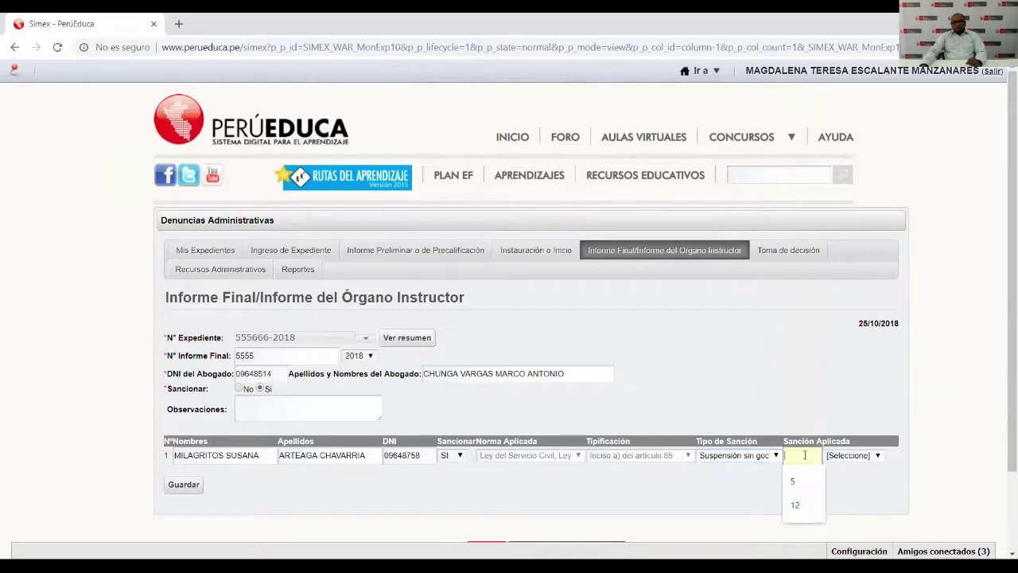
{"action": "type", "text": "4"}
{"action": "left_click", "coordinate": [874, 457]}
{"action": "left_click", "coordinate": [877, 457]}
{"action": "left_click", "coordinate": [879, 457]}
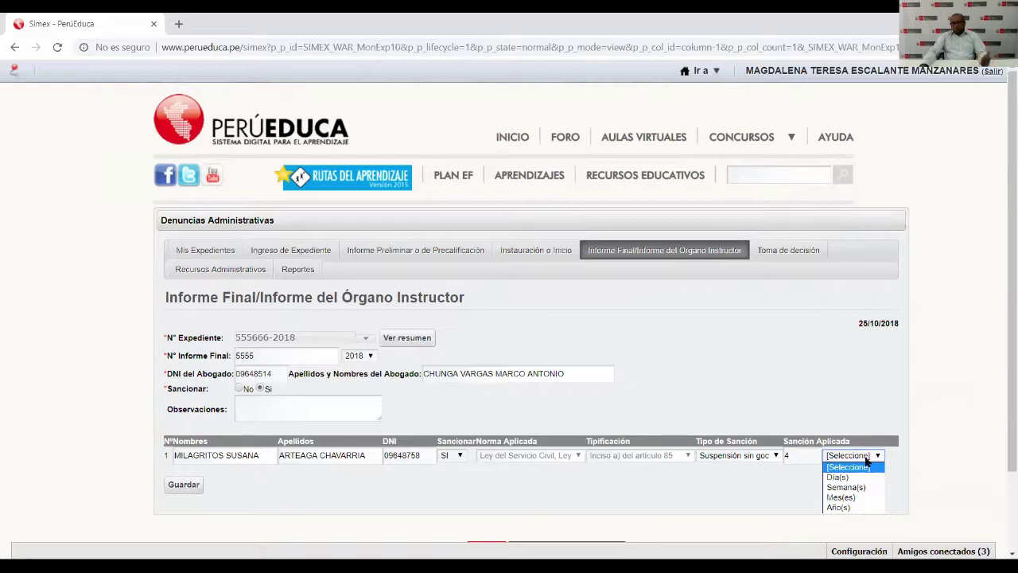
{"action": "left_click", "coordinate": [844, 511]}
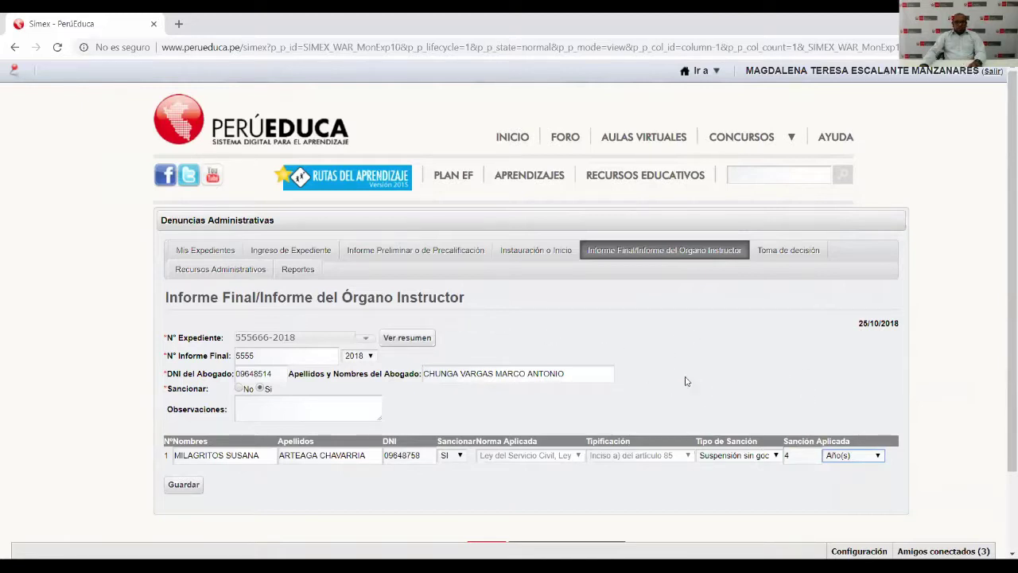
{"action": "left_click", "coordinate": [189, 485]}
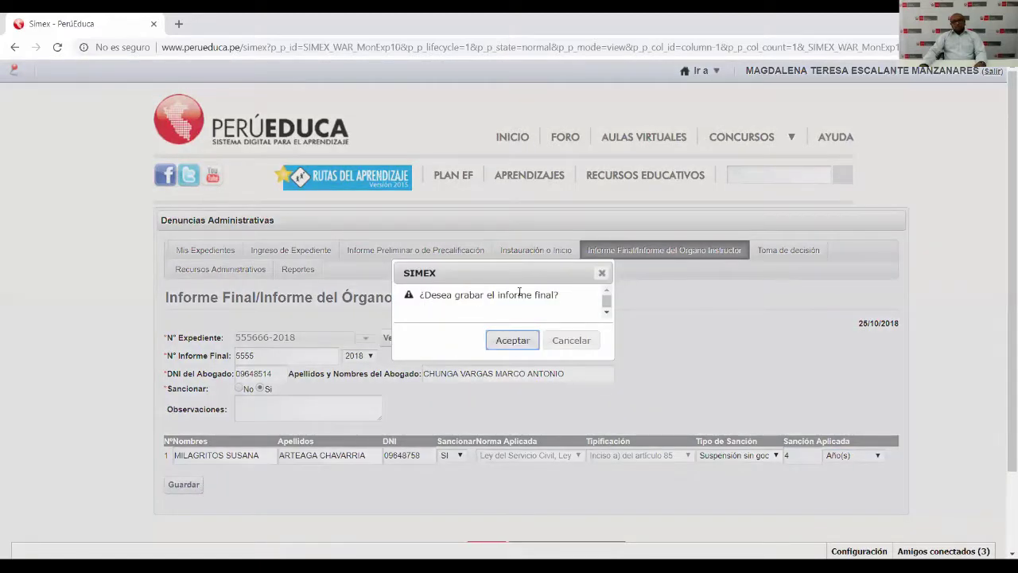
Confirm the save and read the resulting sanction error message.
{"action": "left_click", "coordinate": [513, 340]}
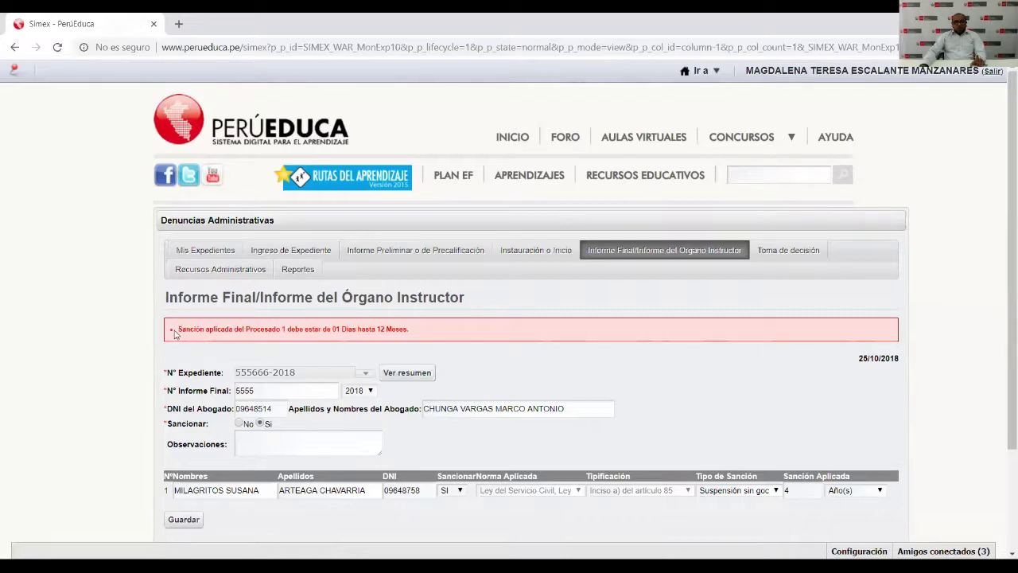
{"action": "left_click_drag", "start_coordinate": [179, 328], "coordinate": [286, 328]}
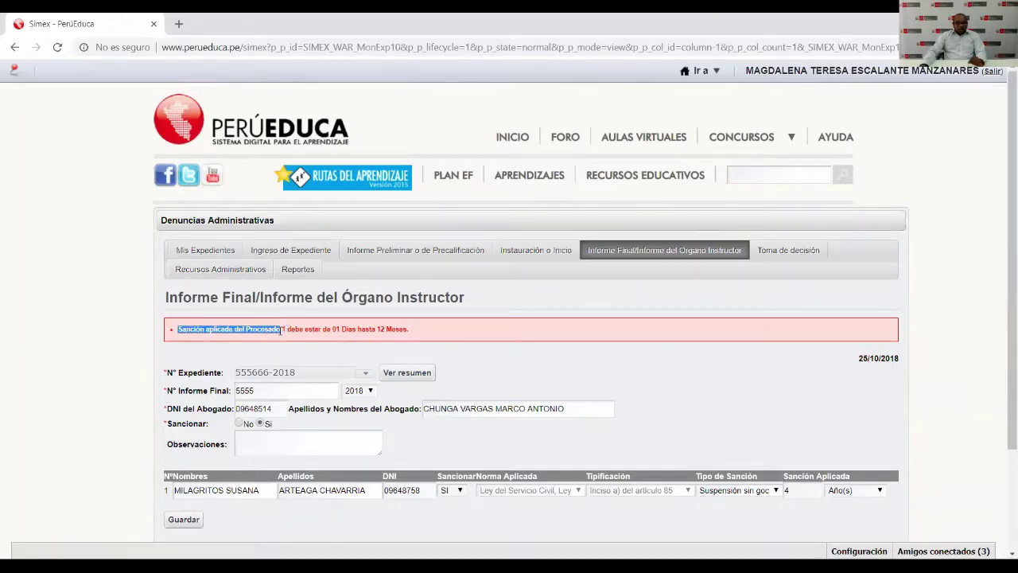
{"action": "left_click", "coordinate": [286, 328]}
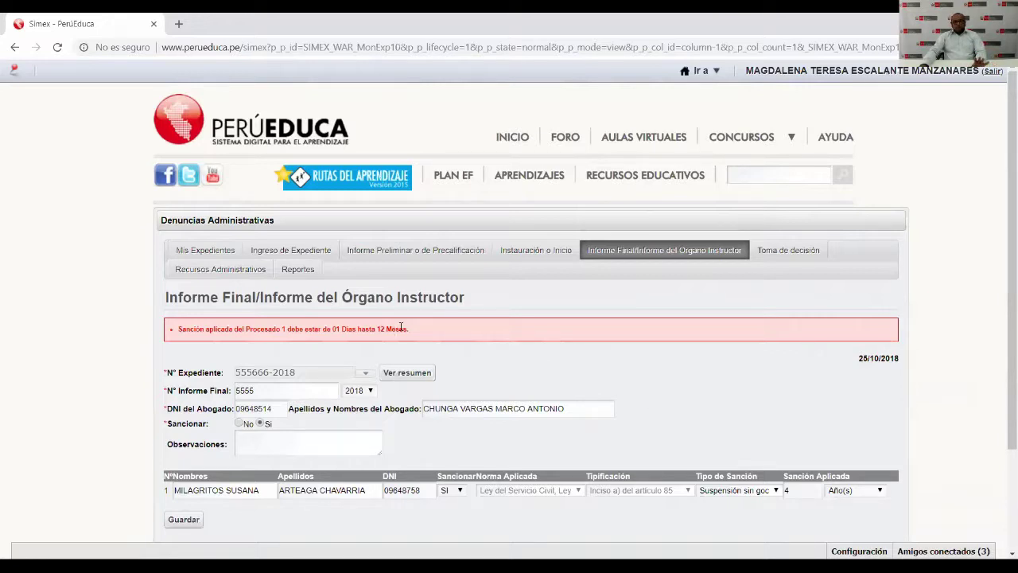
Change the sanction unit to Mes(es), then save and confirm the final report.
{"action": "left_click", "coordinate": [862, 492]}
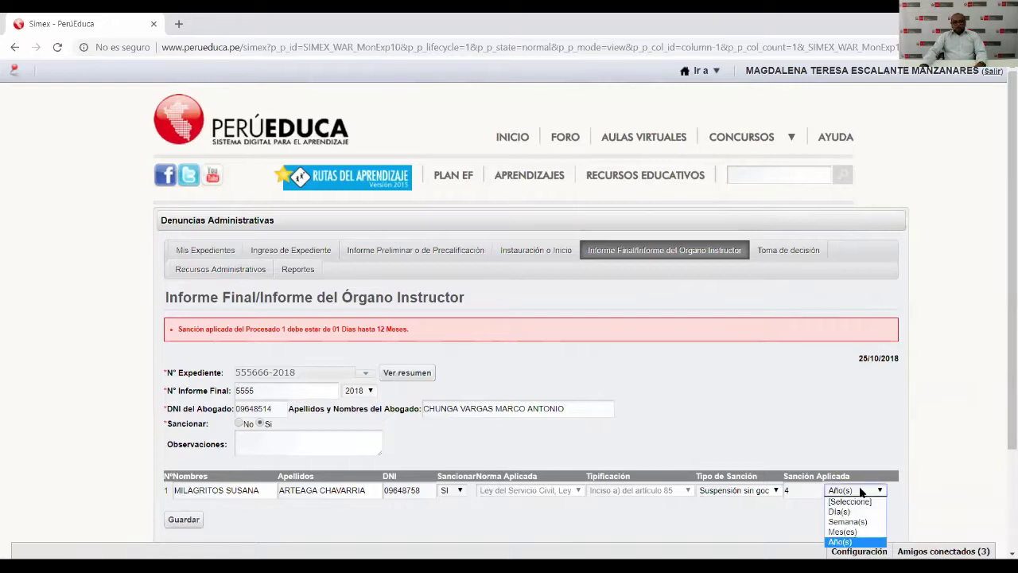
{"action": "left_click", "coordinate": [849, 531]}
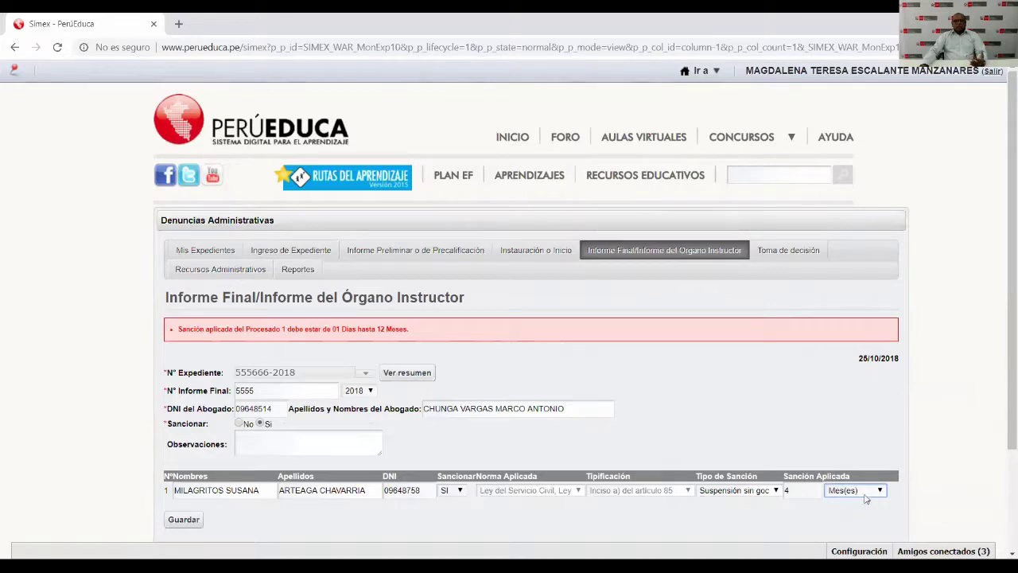
{"action": "scroll", "coordinate": [673, 445], "scroll_direction": "down", "scroll_amount": 1}
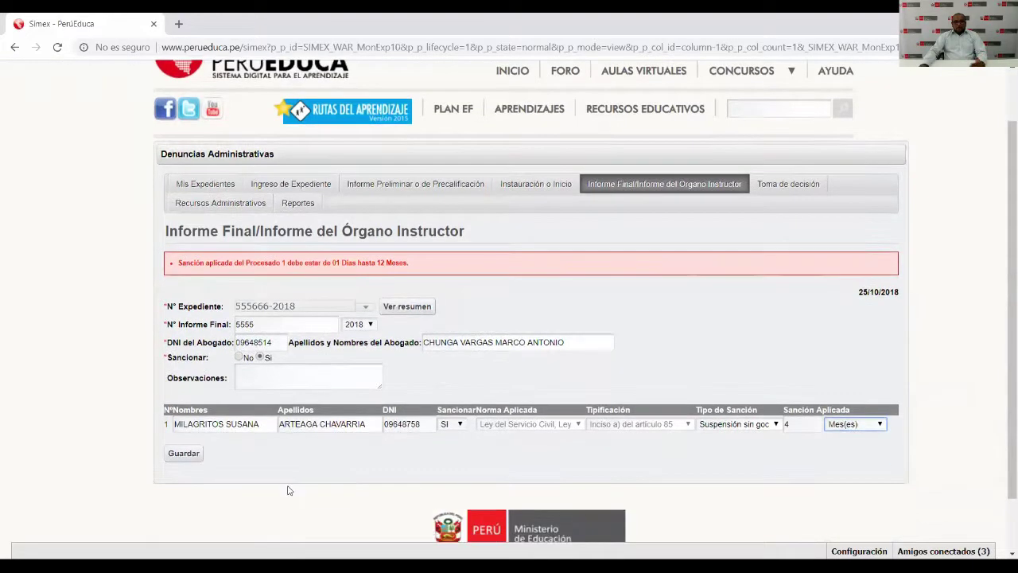
{"action": "left_click", "coordinate": [182, 455]}
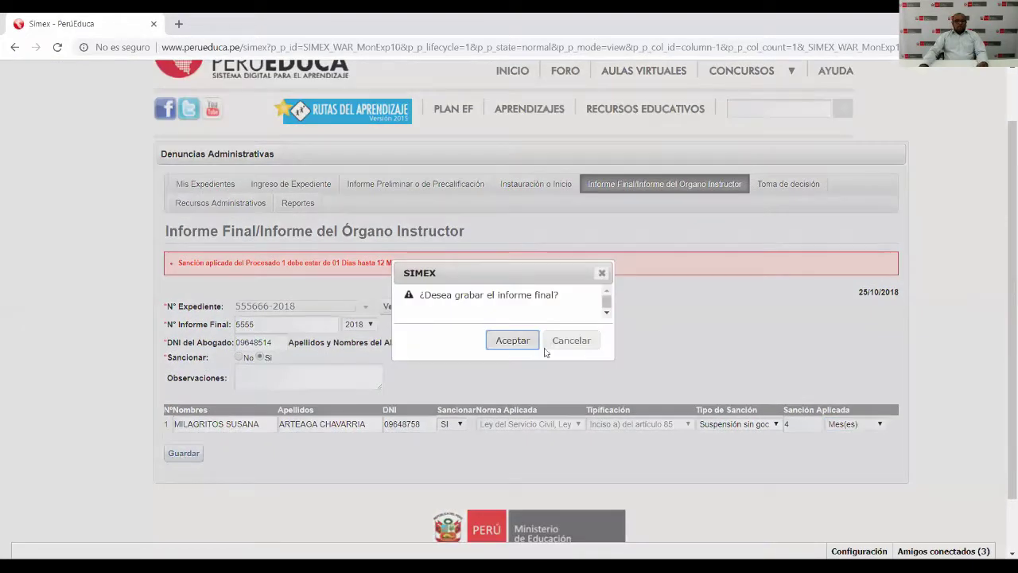
{"action": "left_click", "coordinate": [517, 344]}
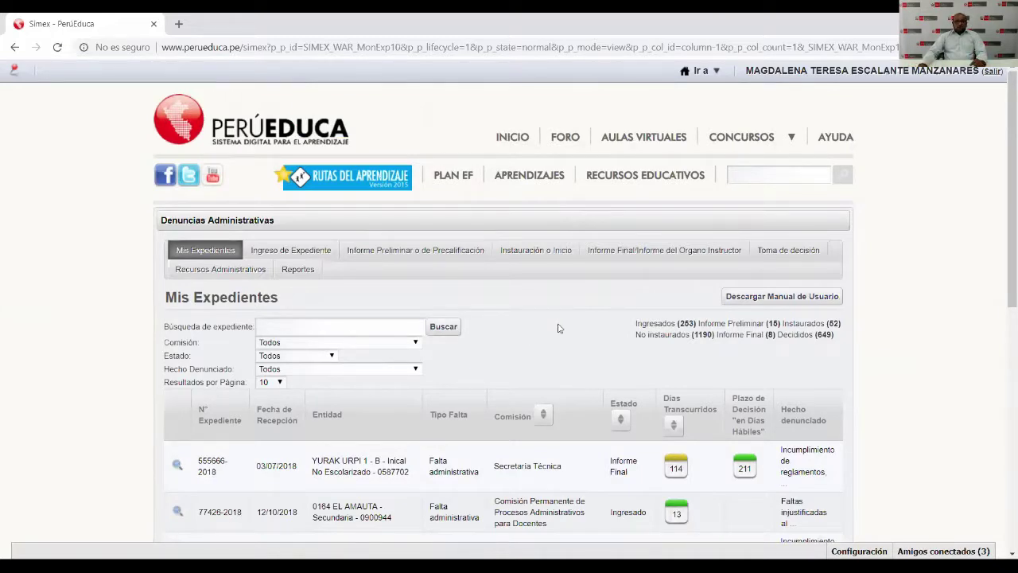
{"action": "scroll", "coordinate": [558, 328], "scroll_direction": "down", "scroll_amount": 1}
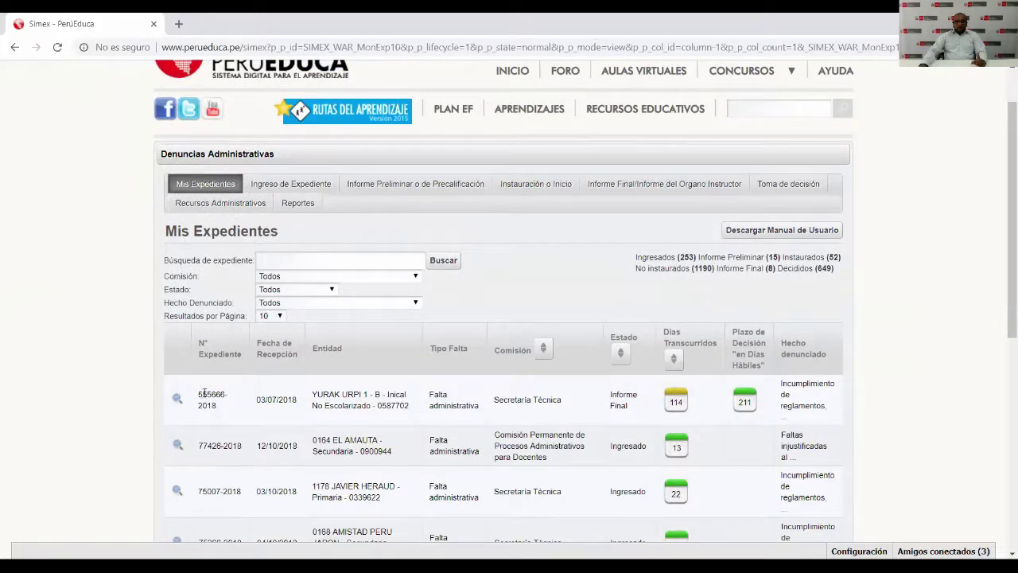
{"action": "double_click", "coordinate": [510, 400]}
{"action": "left_click", "coordinate": [617, 397]}
{"action": "left_click_drag", "start_coordinate": [617, 397], "coordinate": [626, 406]}
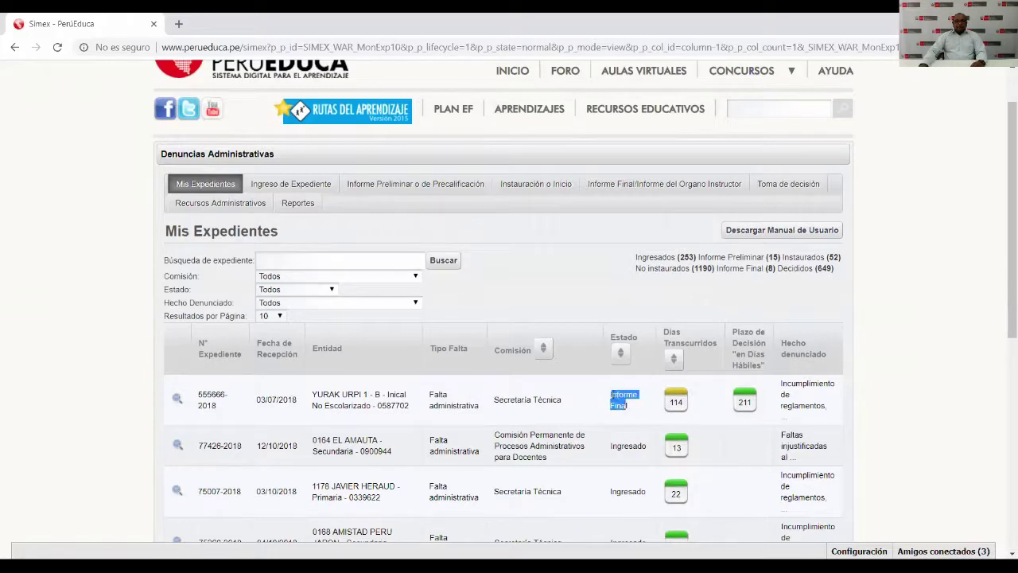
{"action": "left_click", "coordinate": [612, 394]}
{"action": "left_click", "coordinate": [779, 185]}
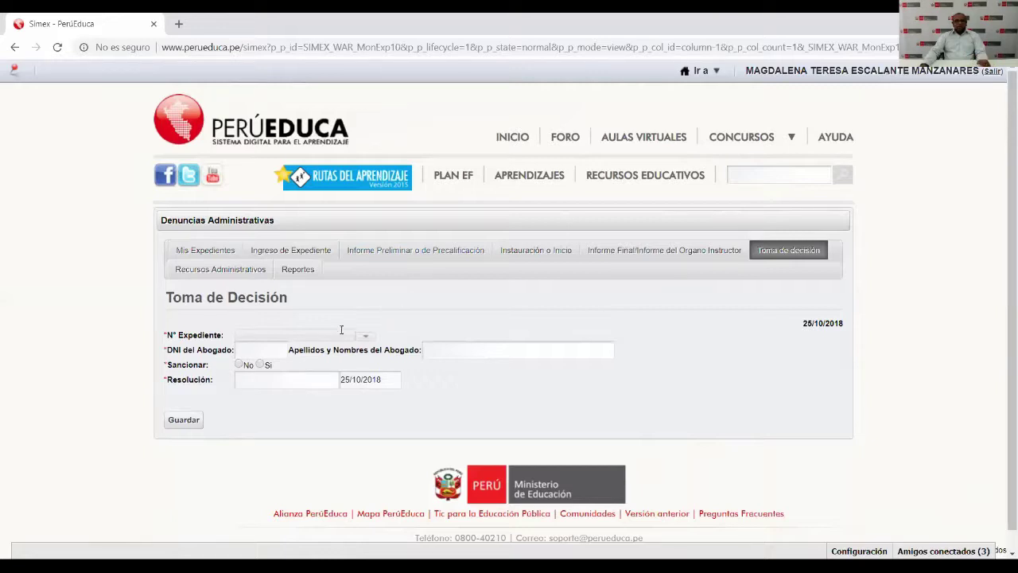
{"action": "left_click", "coordinate": [366, 338]}
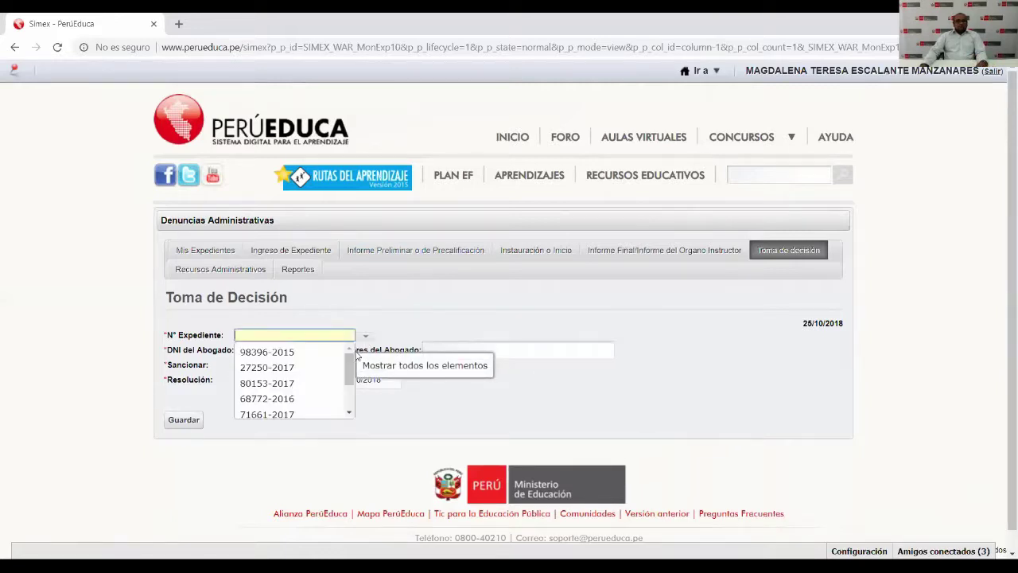
{"action": "left_click_drag", "start_coordinate": [348, 364], "coordinate": [347, 409]}
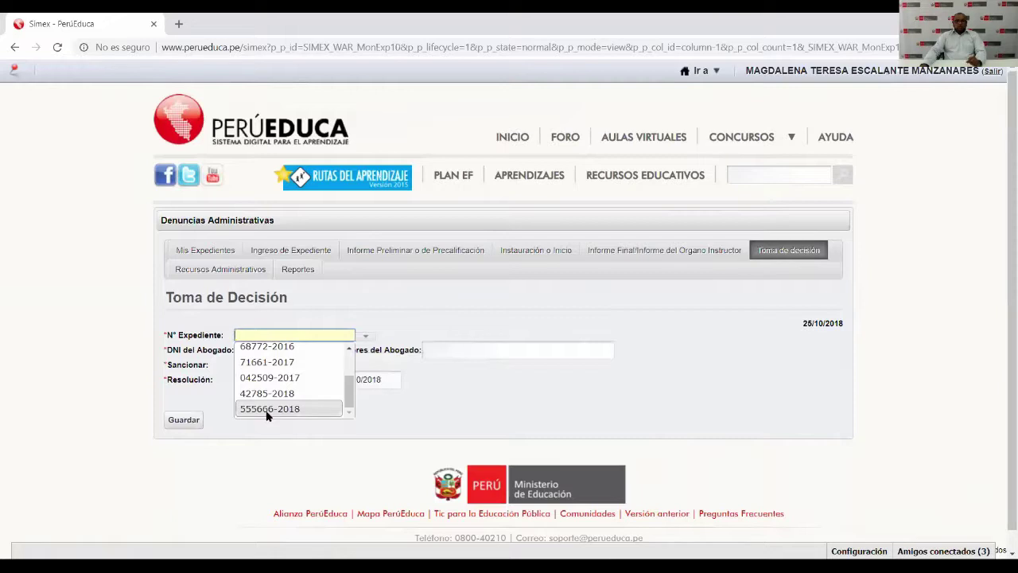
{"action": "scroll", "coordinate": [295, 374], "scroll_direction": "up", "scroll_amount": 1}
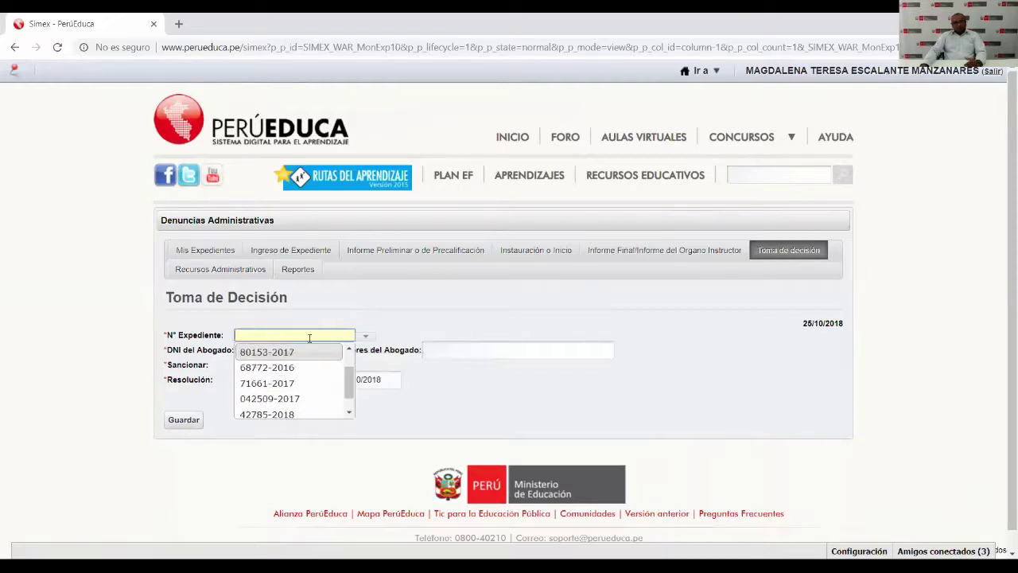
{"action": "type", "text": "55"}
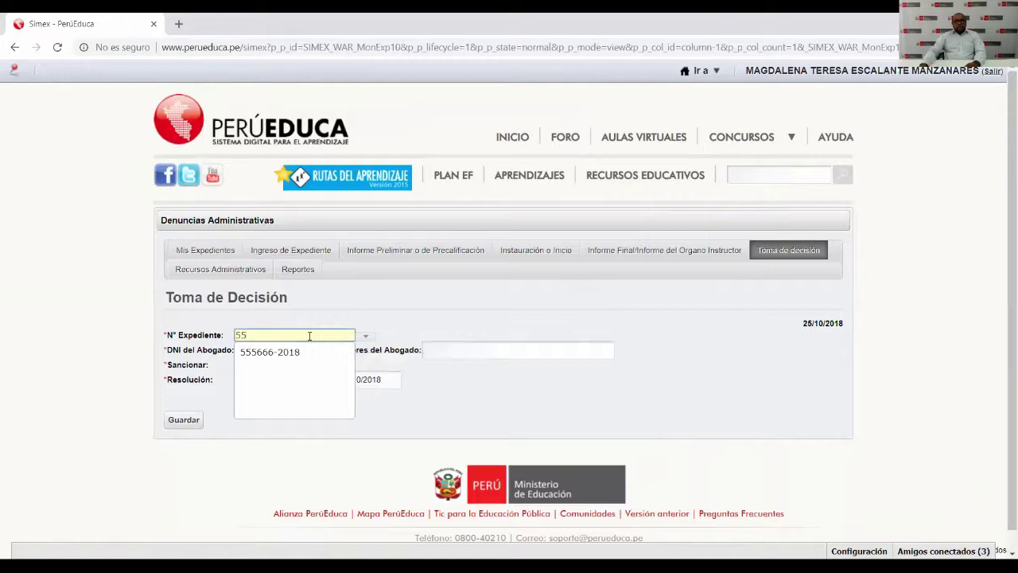
{"action": "left_click", "coordinate": [305, 351]}
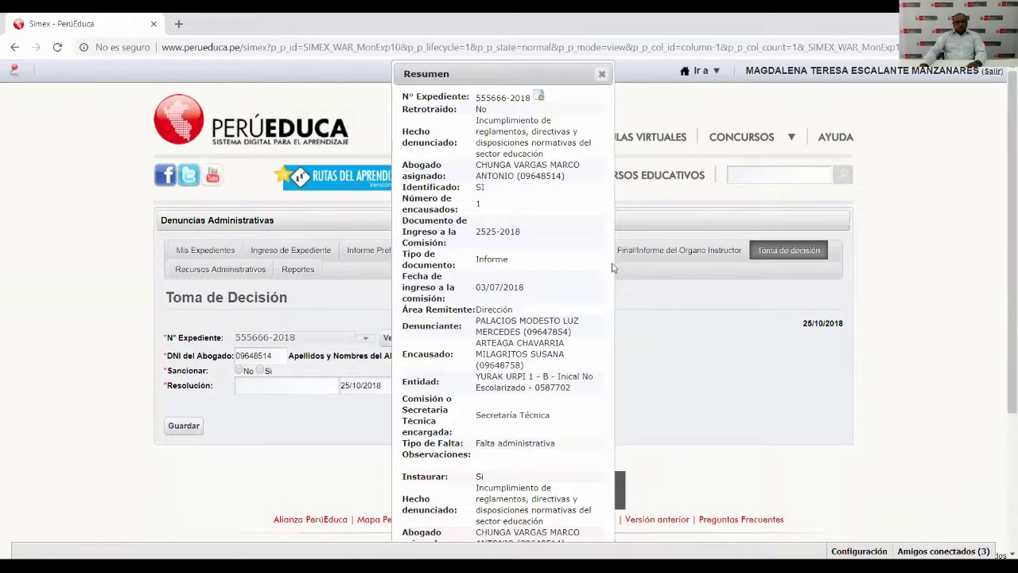
{"action": "left_click_drag", "start_coordinate": [612, 268], "coordinate": [729, 265]}
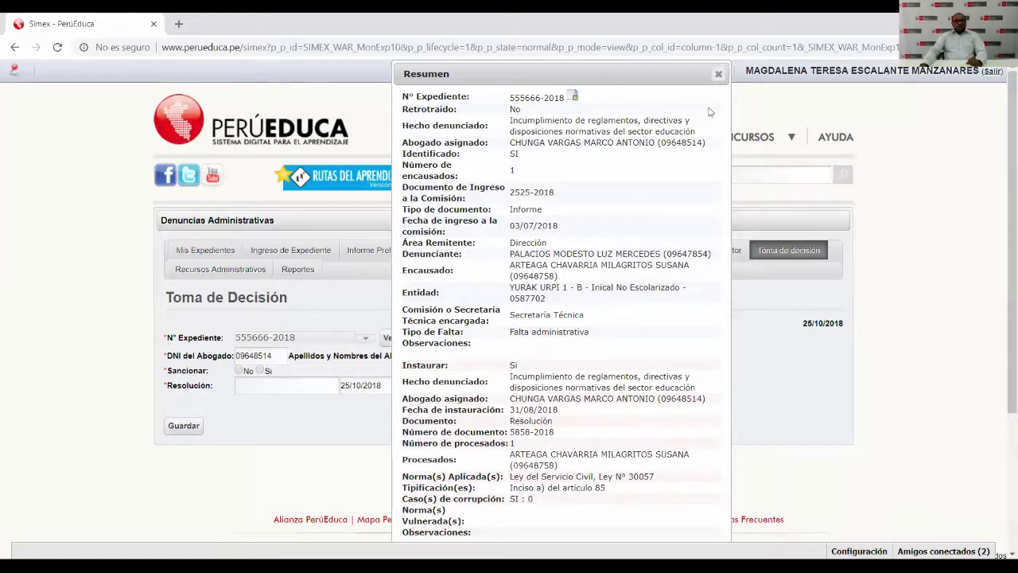
{"action": "left_click", "coordinate": [718, 75]}
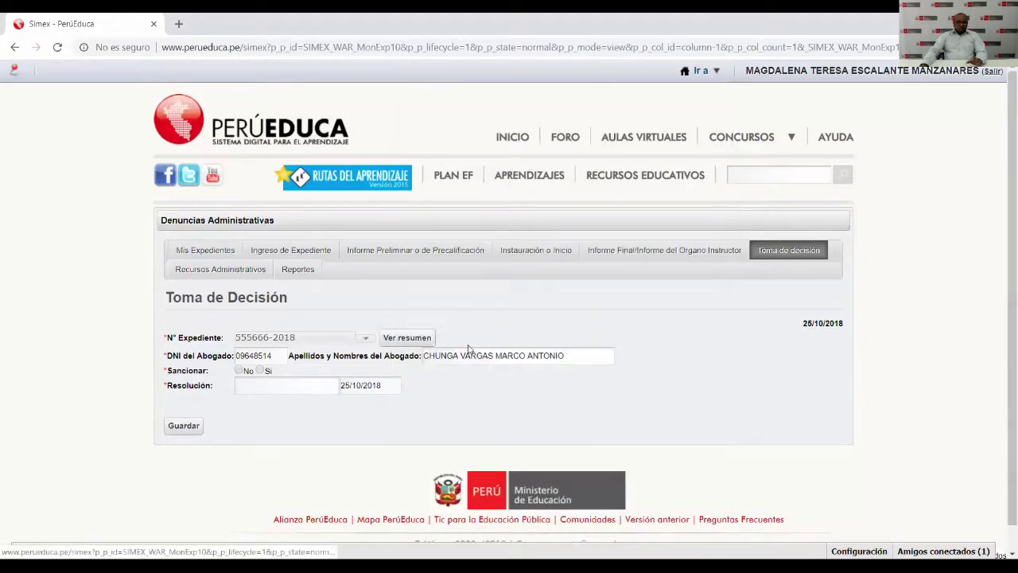
Mark the case as sanctioned, with Suspensión sin goce as the sanction type.
{"action": "double_click", "coordinate": [278, 354]}
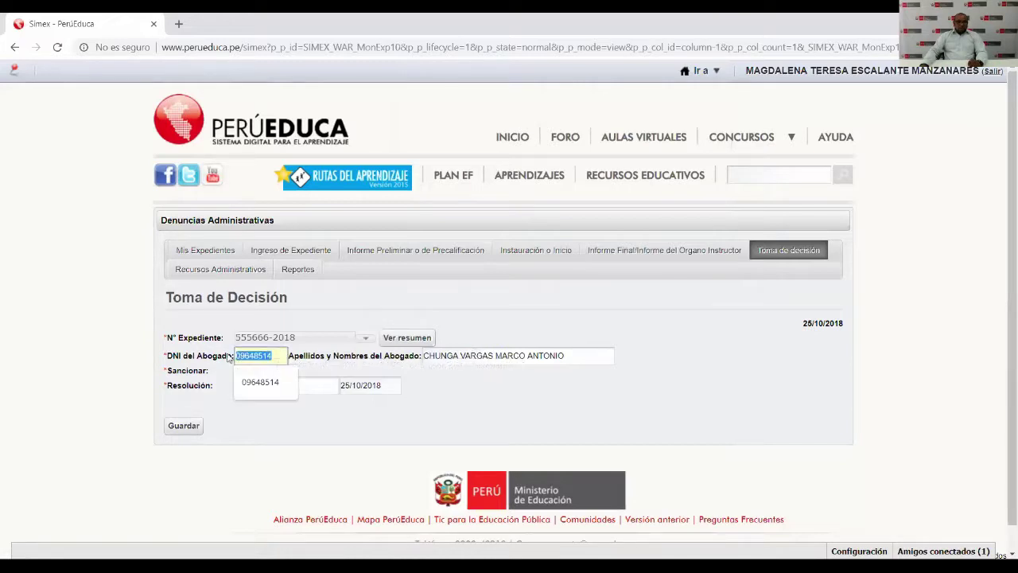
{"action": "left_click", "coordinate": [518, 390]}
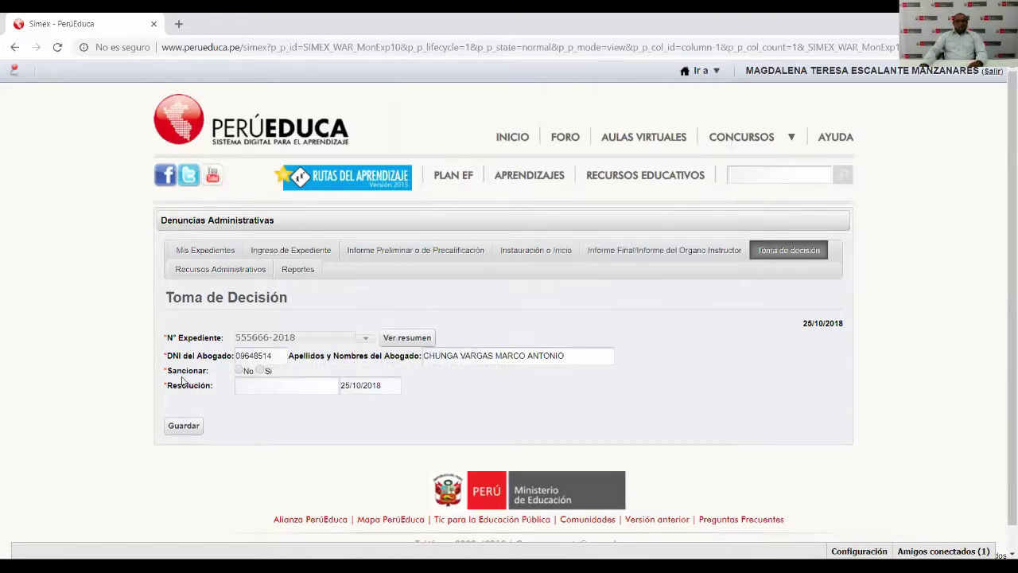
{"action": "left_click", "coordinate": [260, 370]}
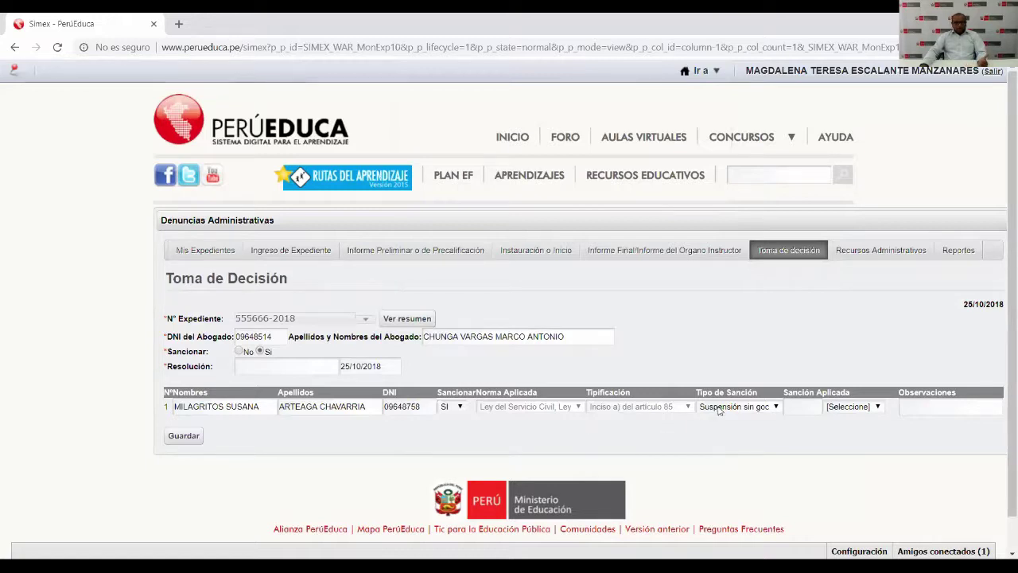
{"action": "left_click", "coordinate": [798, 406]}
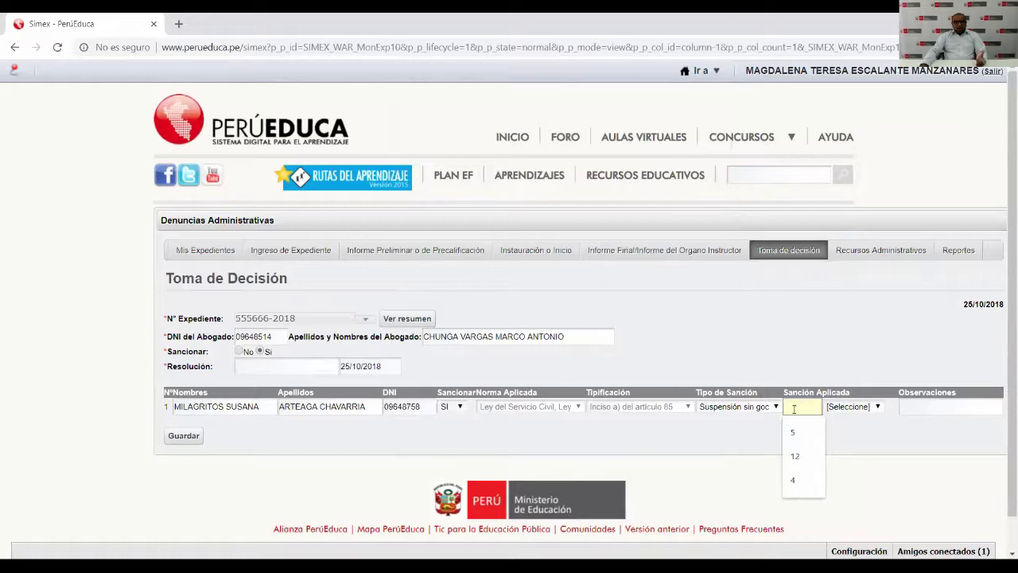
{"action": "left_click", "coordinate": [775, 406]}
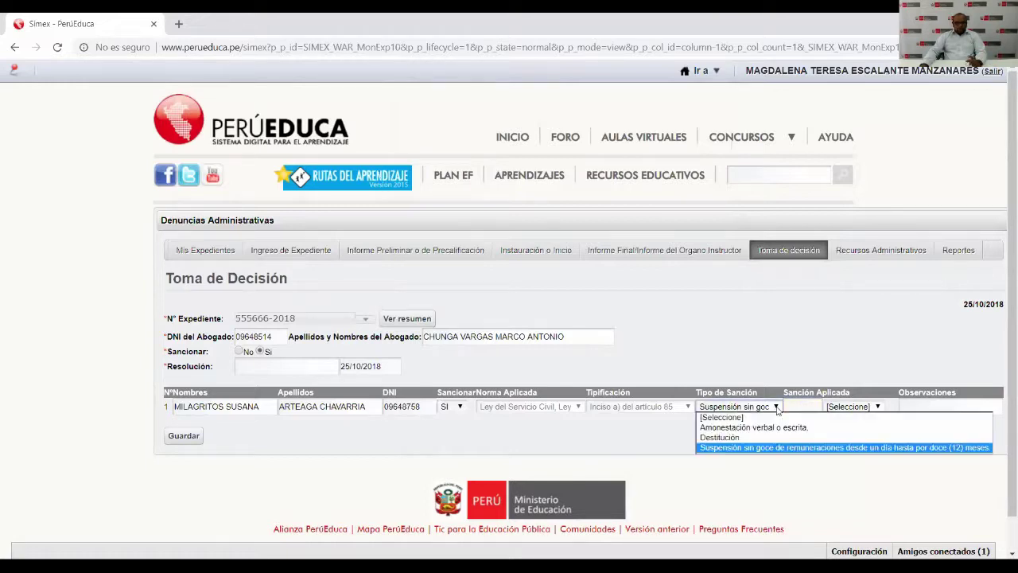
{"action": "left_click", "coordinate": [740, 438]}
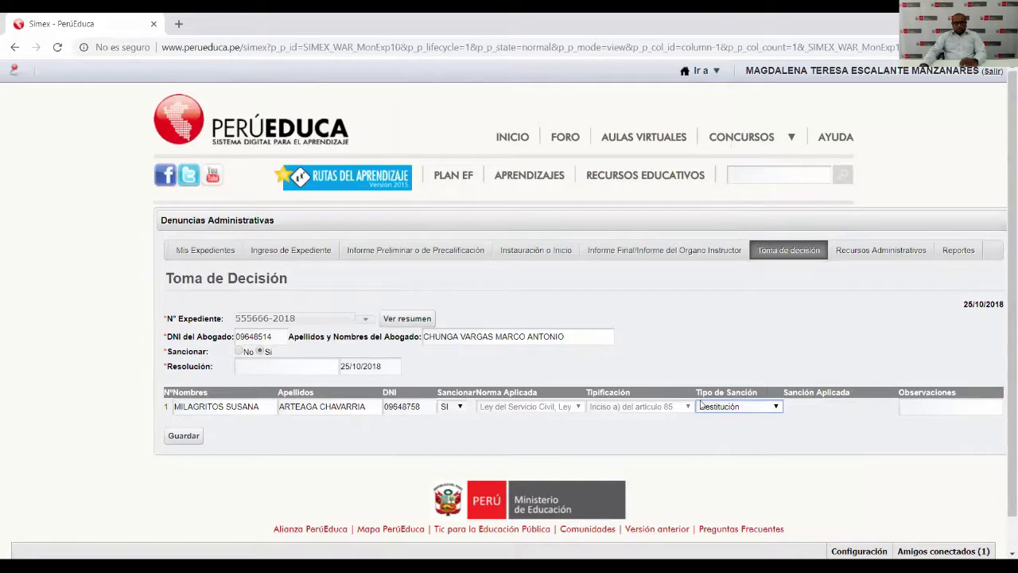
{"action": "left_click", "coordinate": [775, 415]}
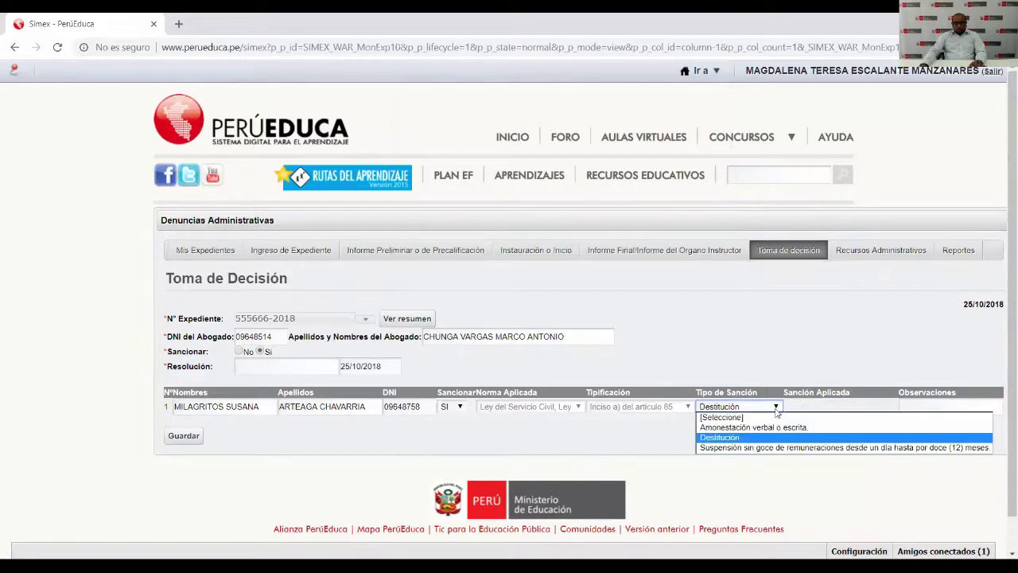
{"action": "left_click", "coordinate": [752, 447]}
Set the applied sanction to 4 Mes(es) and save the decision.
{"action": "left_click", "coordinate": [803, 405]}
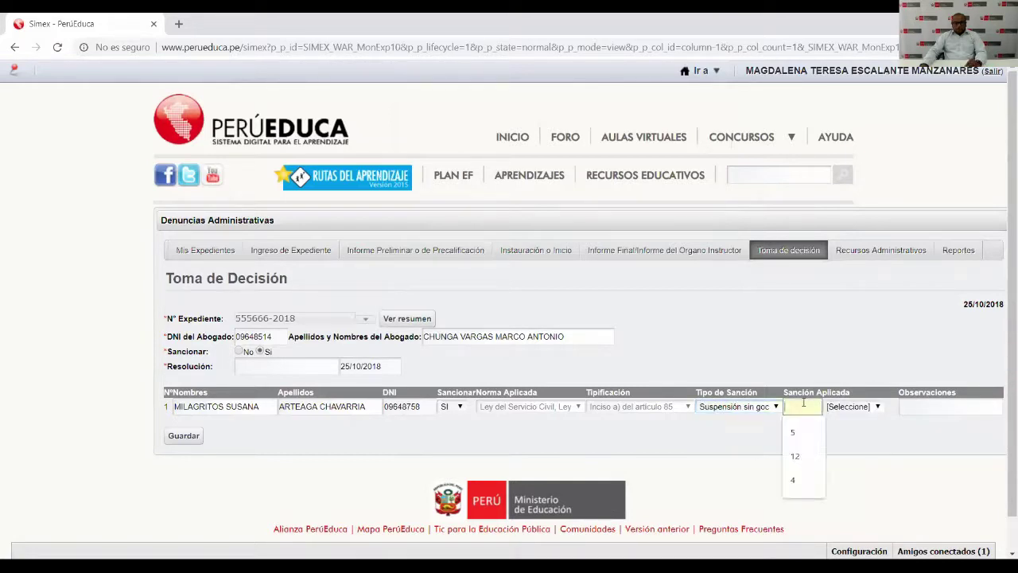
{"action": "type", "text": "4"}
{"action": "left_click", "coordinate": [851, 409]}
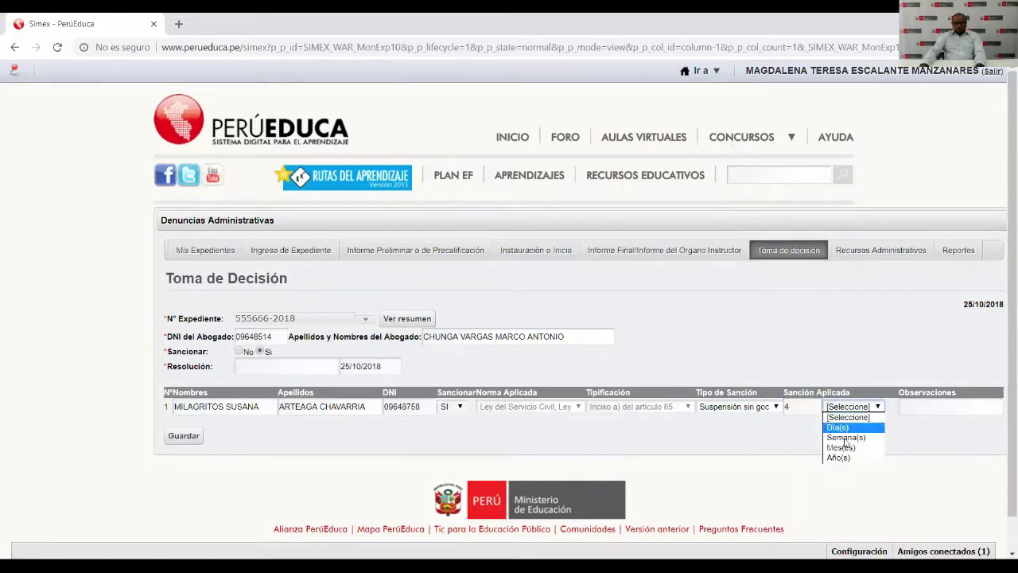
{"action": "left_click", "coordinate": [846, 450]}
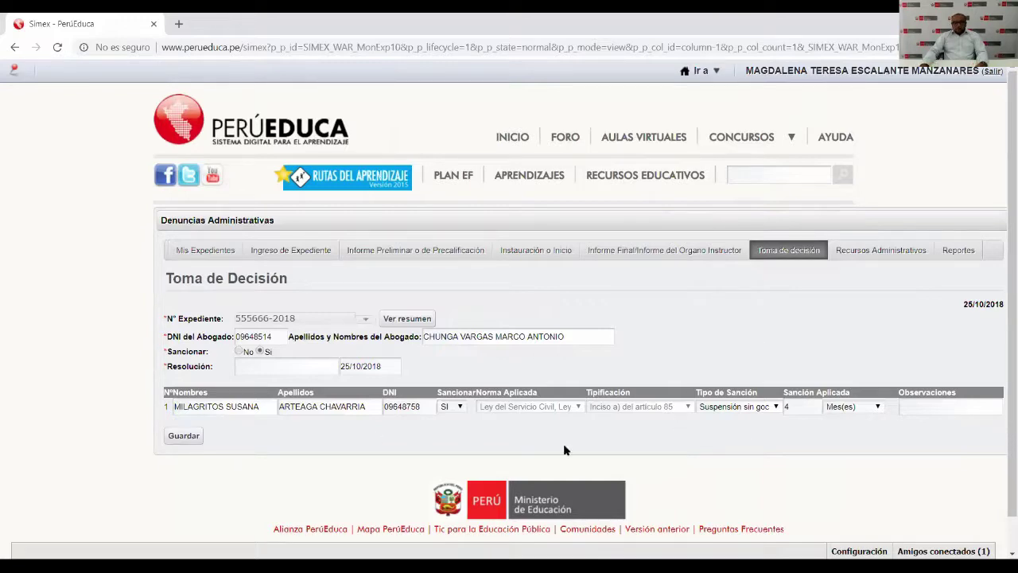
{"action": "left_click", "coordinate": [183, 436]}
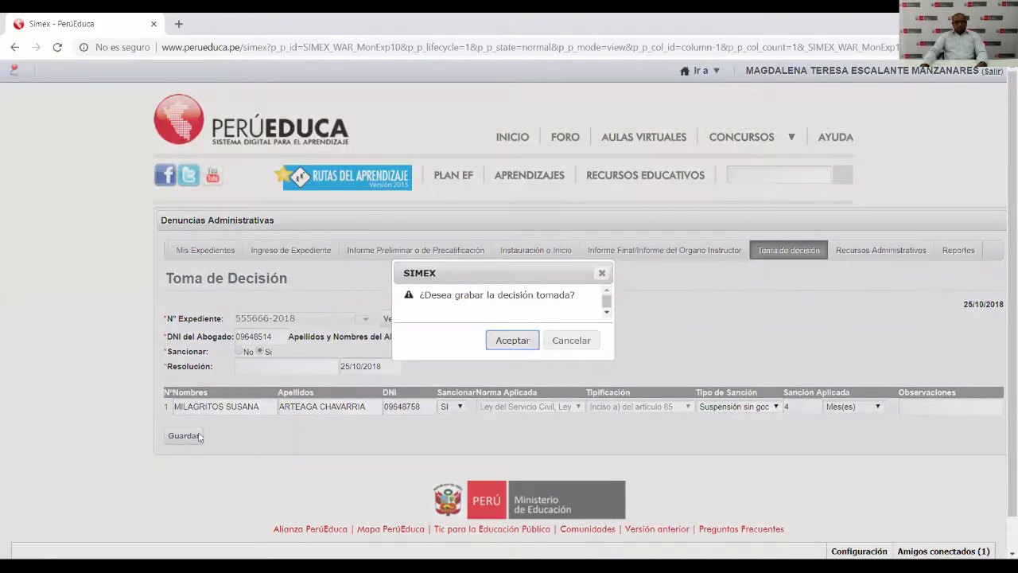
Confirm the save, then after the 'Resolución es un dato obligatorio' error begin entering the resolution number.
{"action": "left_click", "coordinate": [527, 342]}
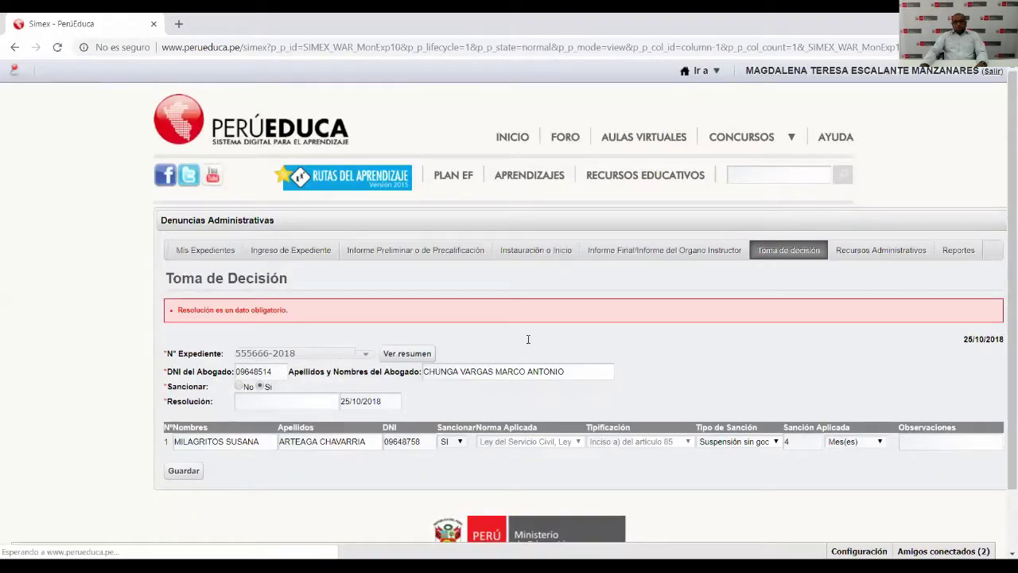
{"action": "scroll", "coordinate": [499, 357], "scroll_direction": "down", "scroll_amount": 2}
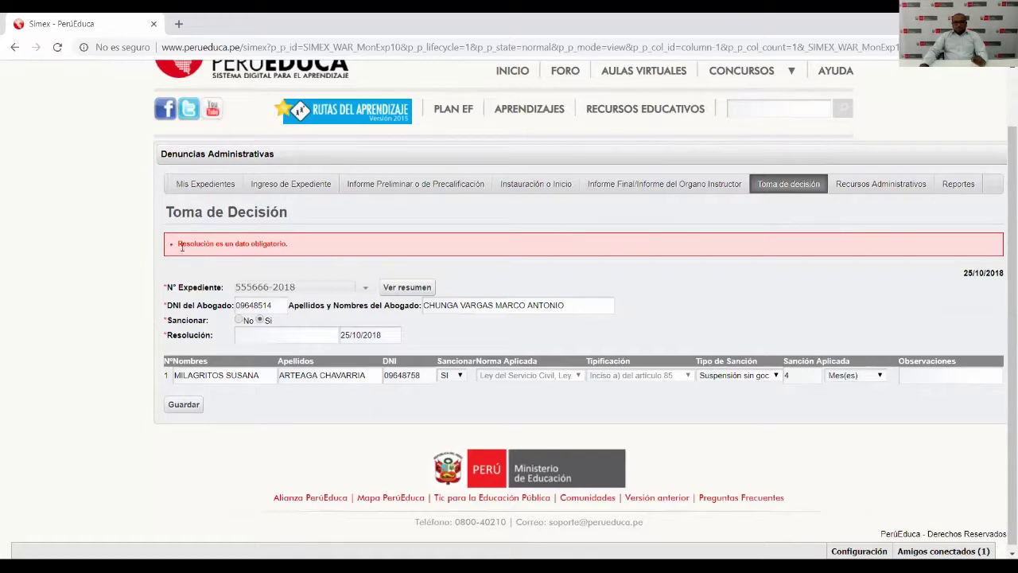
{"action": "double_click", "coordinate": [271, 243]}
{"action": "left_click", "coordinate": [269, 246]}
{"action": "left_click", "coordinate": [268, 337]}
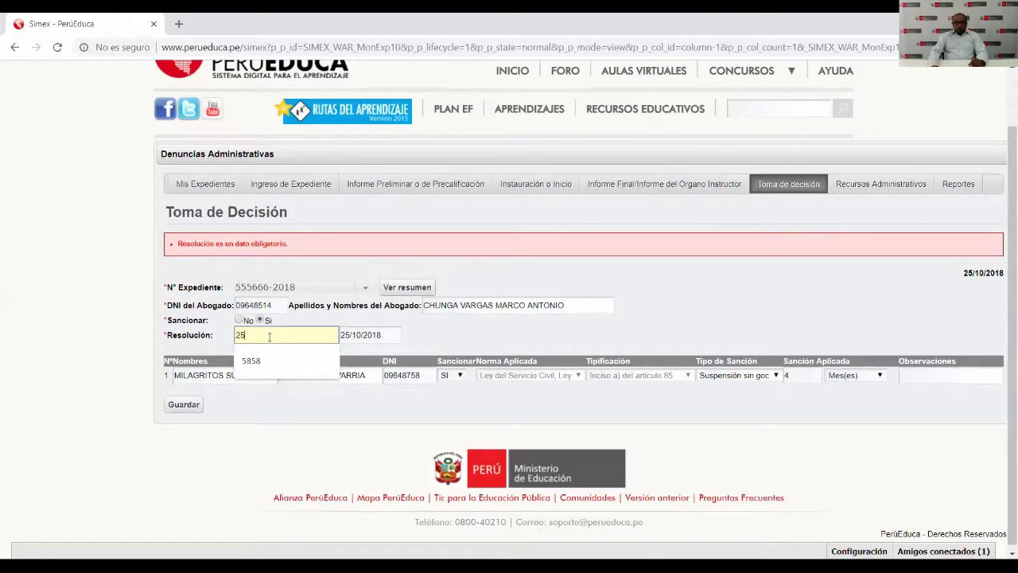
Enter resolution 2545 dated 17/10/2018, then save and confirm the decision.
{"action": "left_click", "coordinate": [433, 331]}
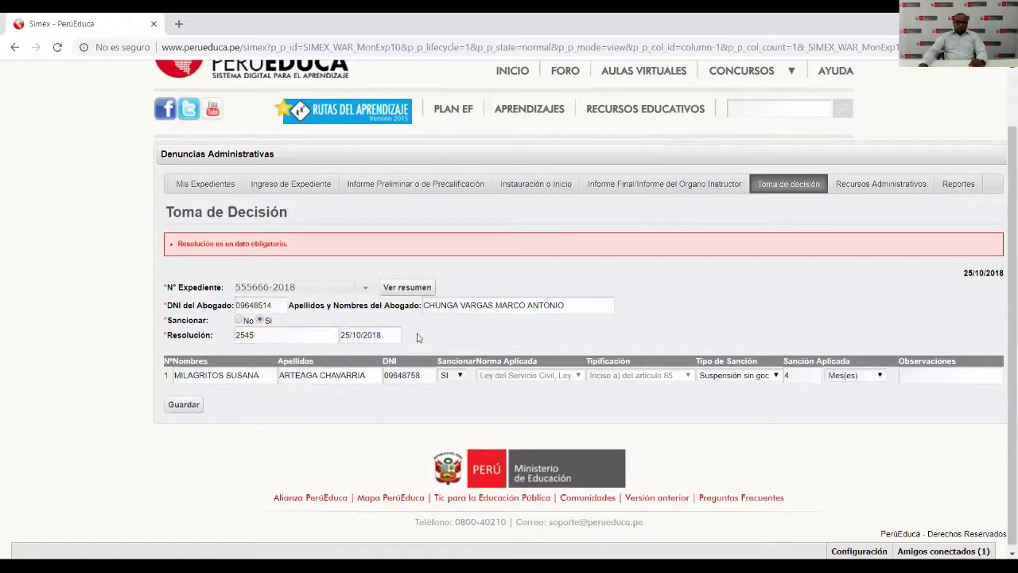
{"action": "left_click", "coordinate": [385, 335]}
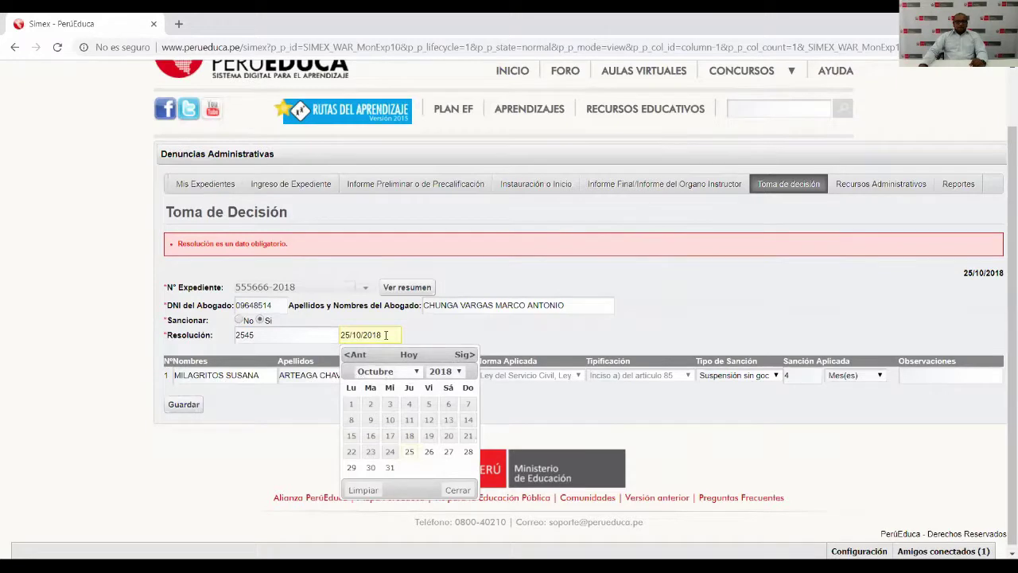
{"action": "left_click", "coordinate": [417, 371]}
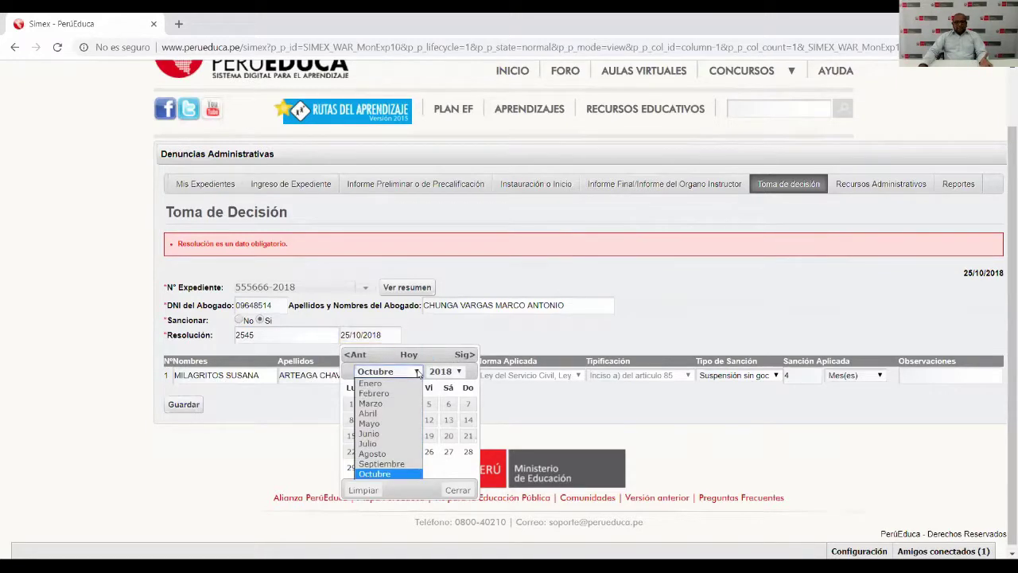
{"action": "left_click", "coordinate": [416, 371]}
{"action": "left_click", "coordinate": [457, 371]}
{"action": "left_click", "coordinate": [458, 371]}
{"action": "left_click", "coordinate": [393, 435]}
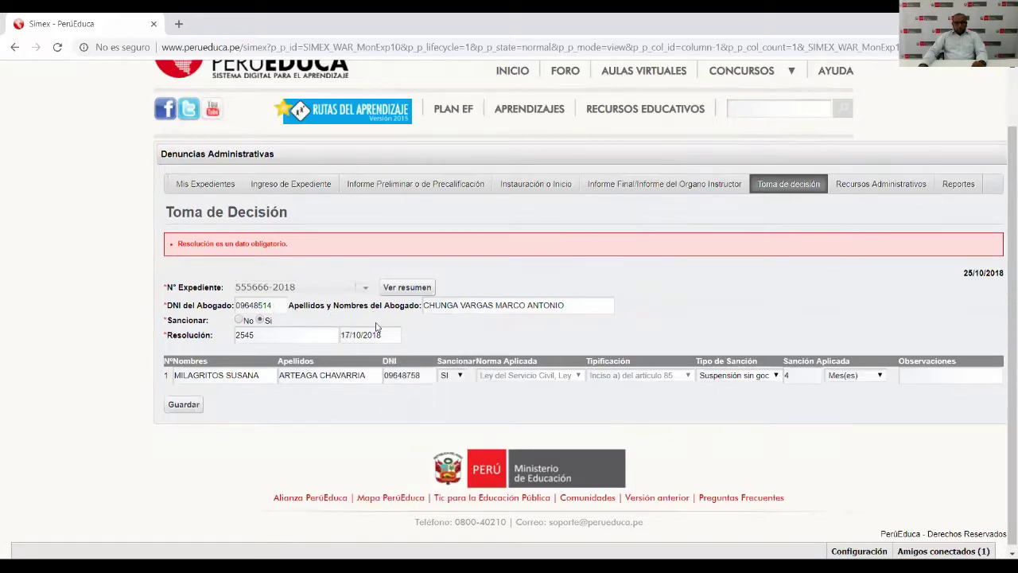
{"action": "left_click", "coordinate": [174, 406]}
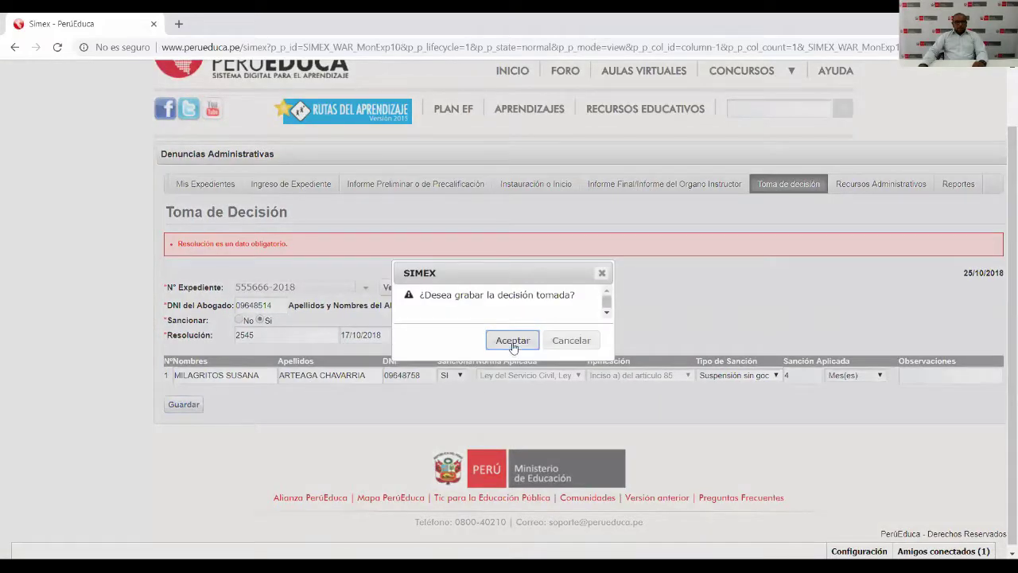
{"action": "left_click", "coordinate": [512, 342]}
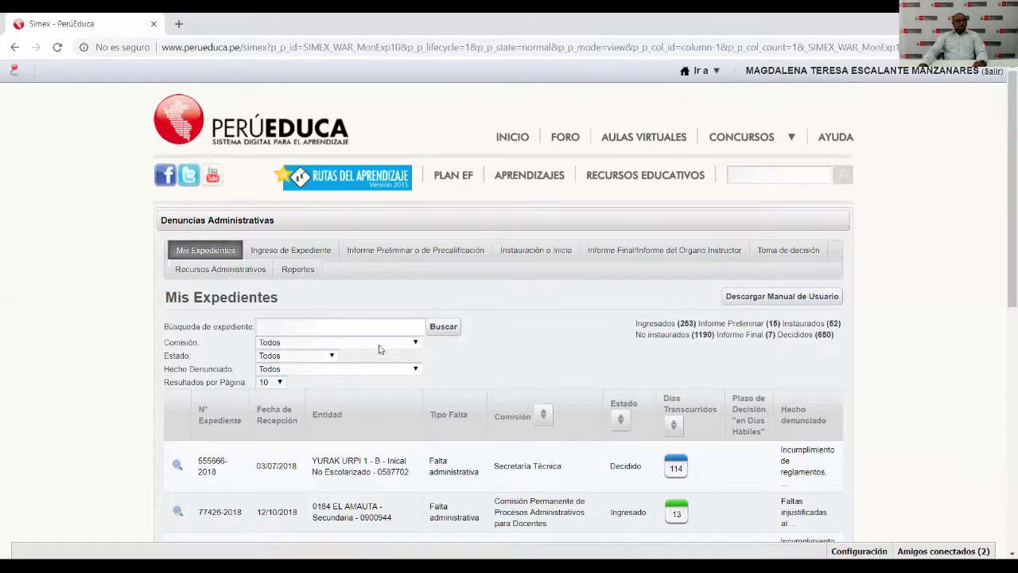
{"action": "scroll", "coordinate": [368, 354], "scroll_direction": "down", "scroll_amount": 3}
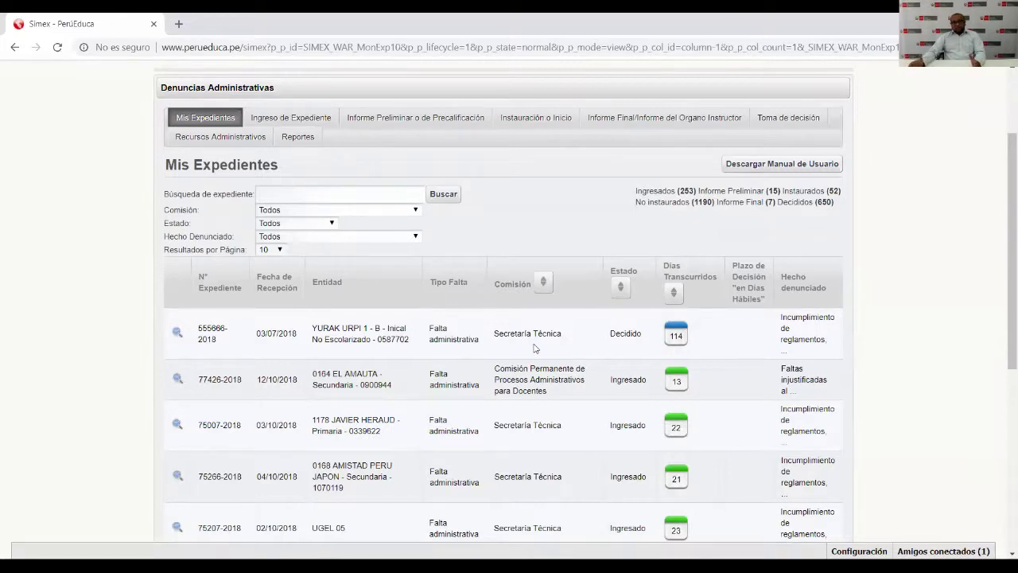
{"action": "double_click", "coordinate": [673, 334]}
{"action": "left_click", "coordinate": [682, 329]}
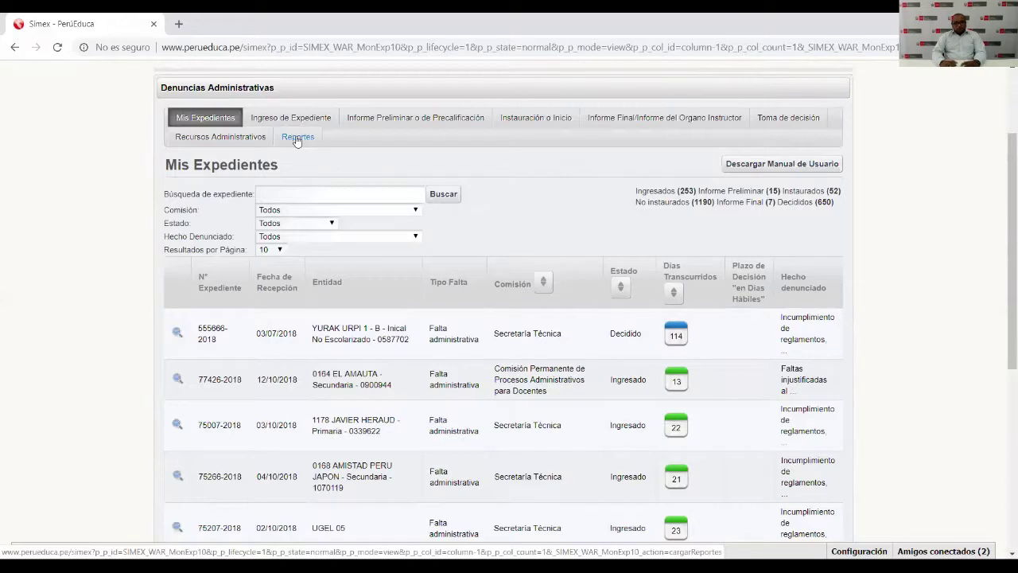
{"action": "left_click", "coordinate": [296, 138]}
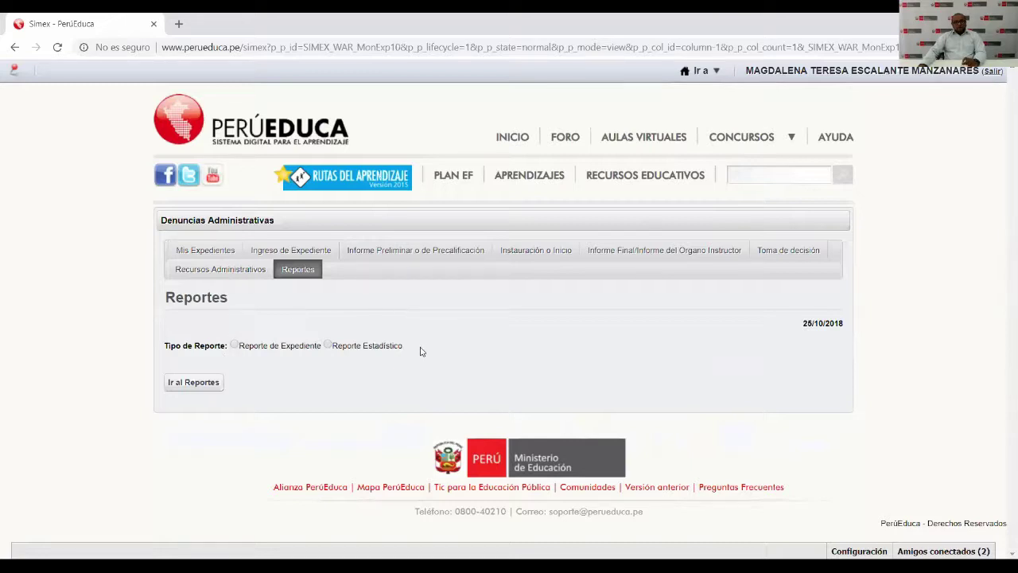
Select the Reporte Estadístico 'Expedientes por Hecho Denunciado' and load its filter form.
{"action": "left_click", "coordinate": [329, 347]}
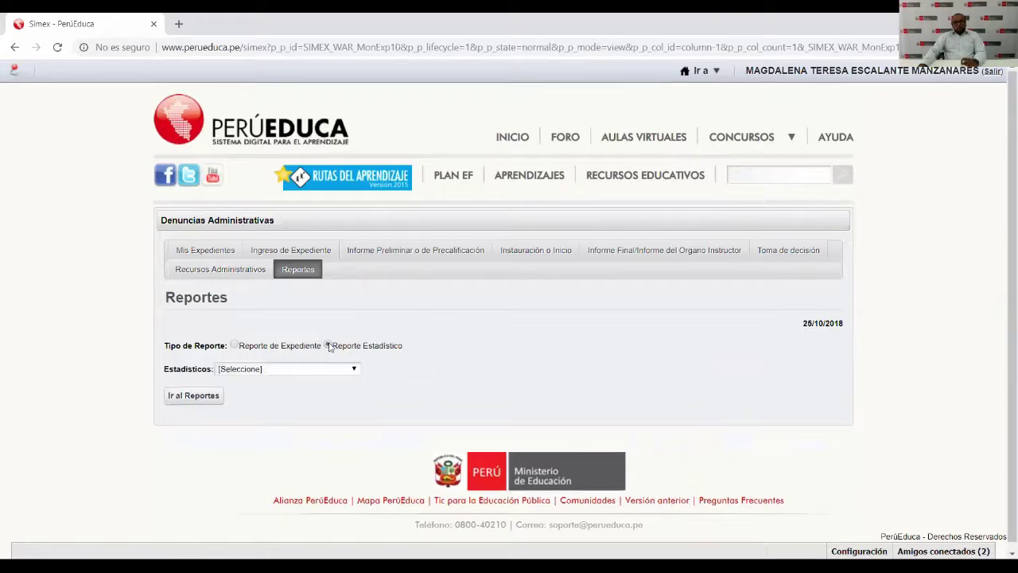
{"action": "left_click", "coordinate": [342, 372]}
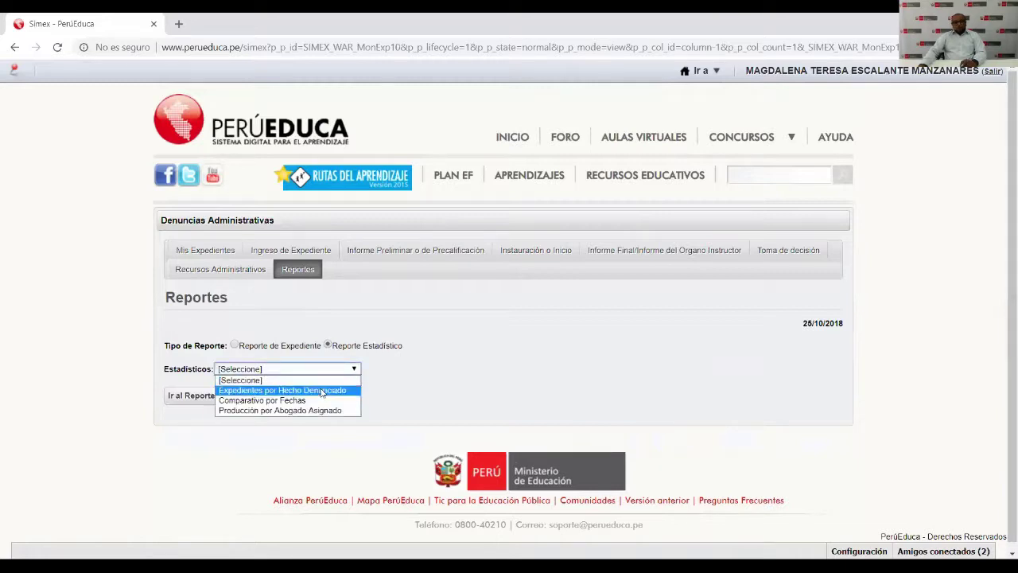
{"action": "left_click", "coordinate": [315, 391]}
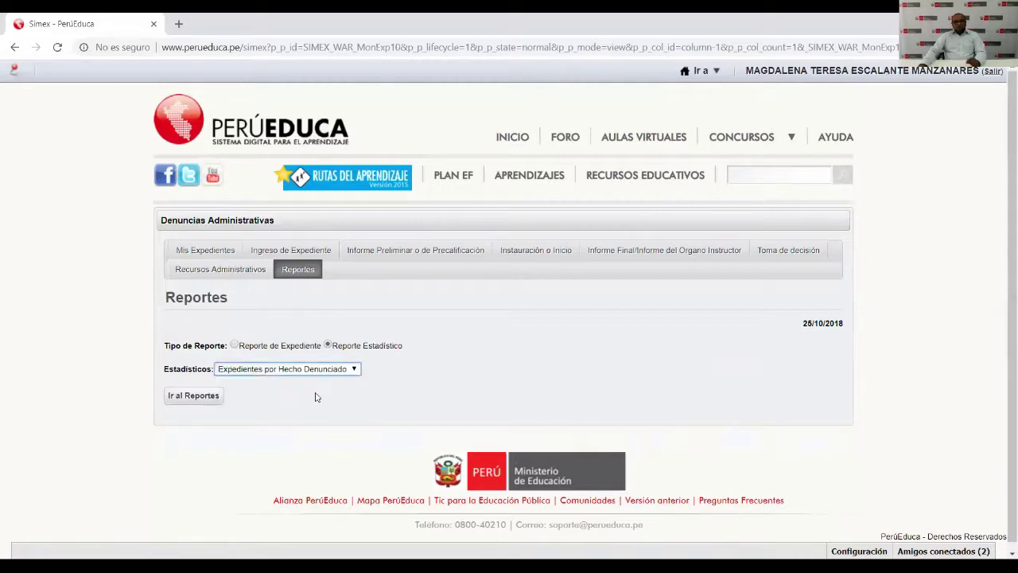
{"action": "left_click", "coordinate": [198, 403]}
{"action": "scroll", "coordinate": [369, 408], "scroll_direction": "down", "scroll_amount": 2}
{"action": "scroll", "coordinate": [369, 408], "scroll_direction": "down", "scroll_amount": 1}
{"action": "scroll", "coordinate": [369, 408], "scroll_direction": "up", "scroll_amount": 1}
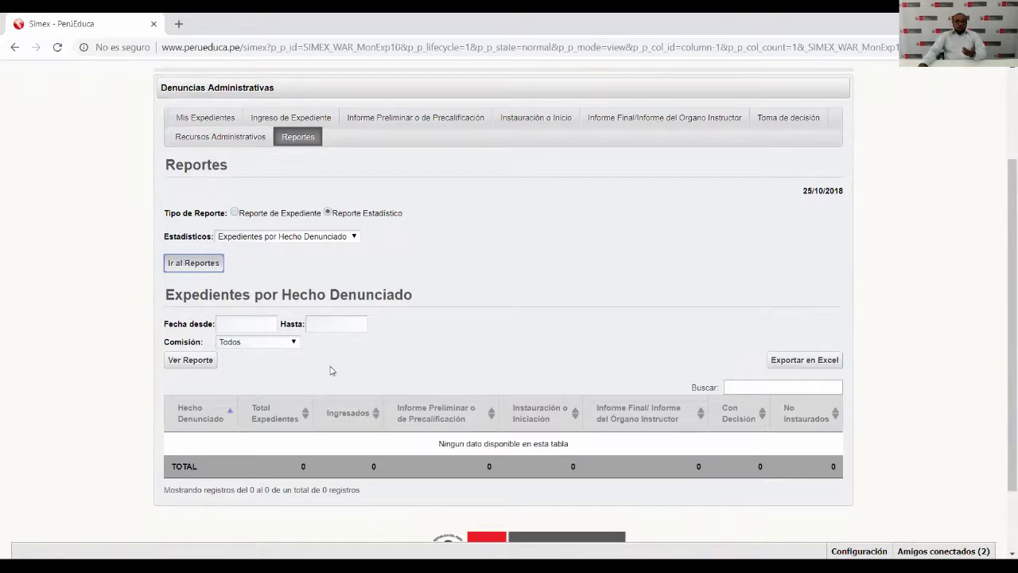
Set the report dates from 01/01/2018 to 25/10/2018 and view the report.
{"action": "left_click", "coordinate": [251, 327]}
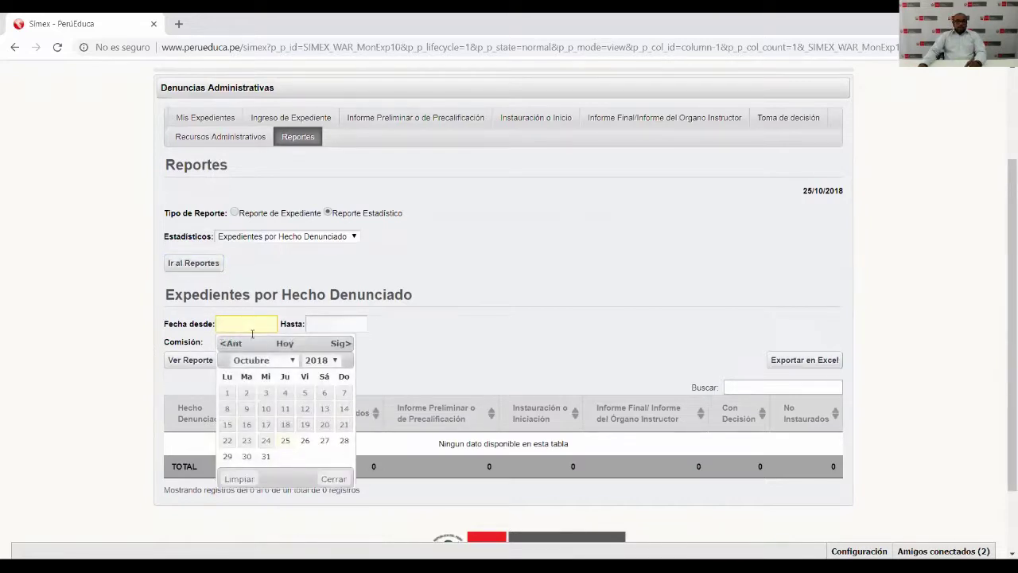
{"action": "left_click", "coordinate": [278, 362]}
{"action": "left_click", "coordinate": [278, 377]}
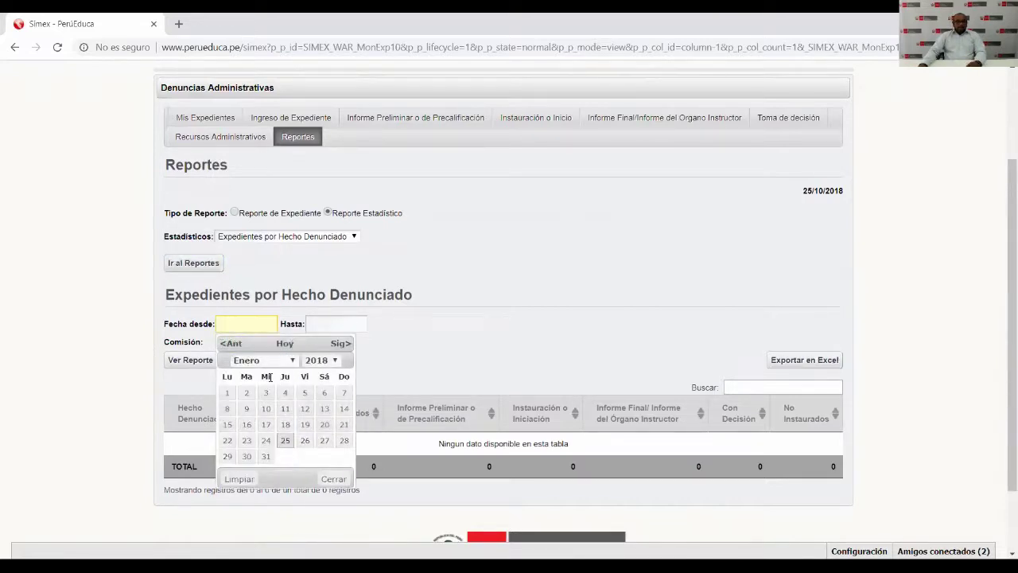
{"action": "left_click", "coordinate": [227, 392]}
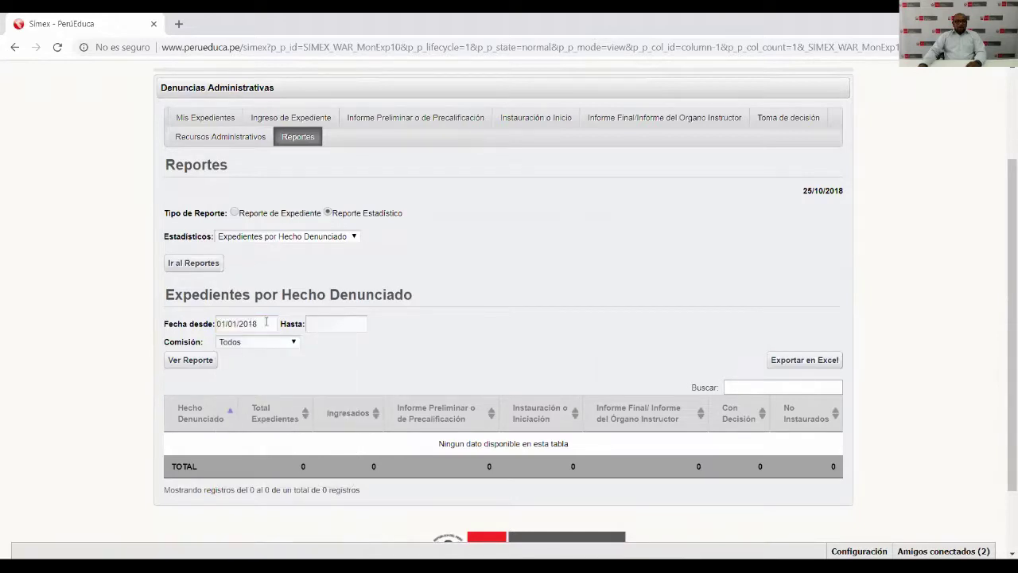
{"action": "left_click", "coordinate": [335, 324]}
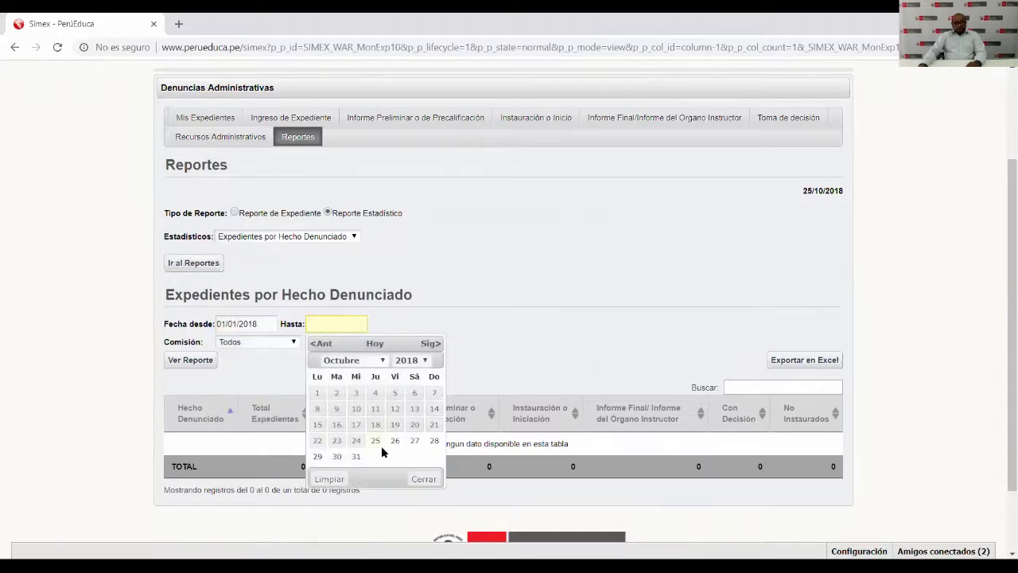
{"action": "left_click", "coordinate": [375, 440]}
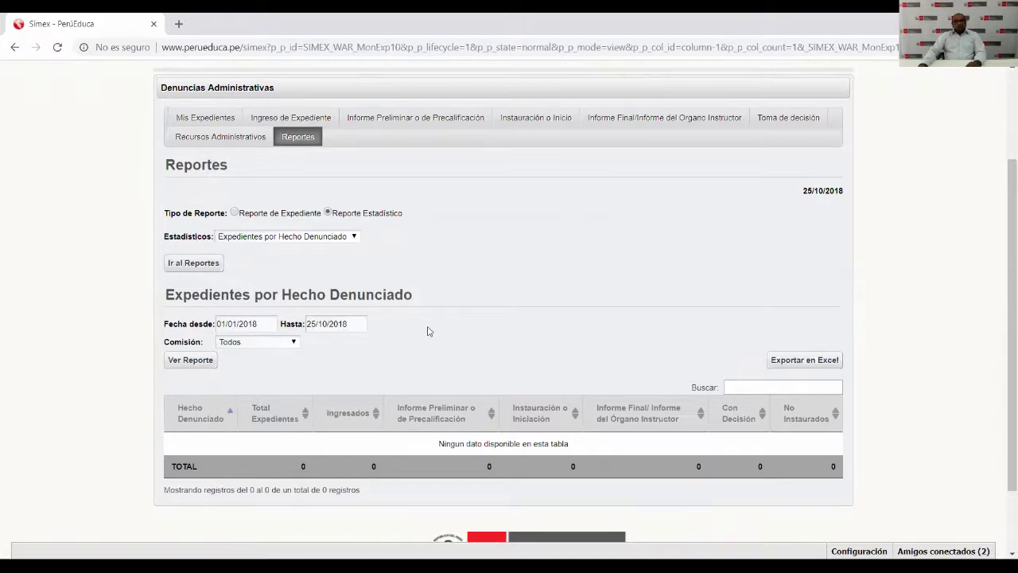
{"action": "left_click", "coordinate": [204, 362]}
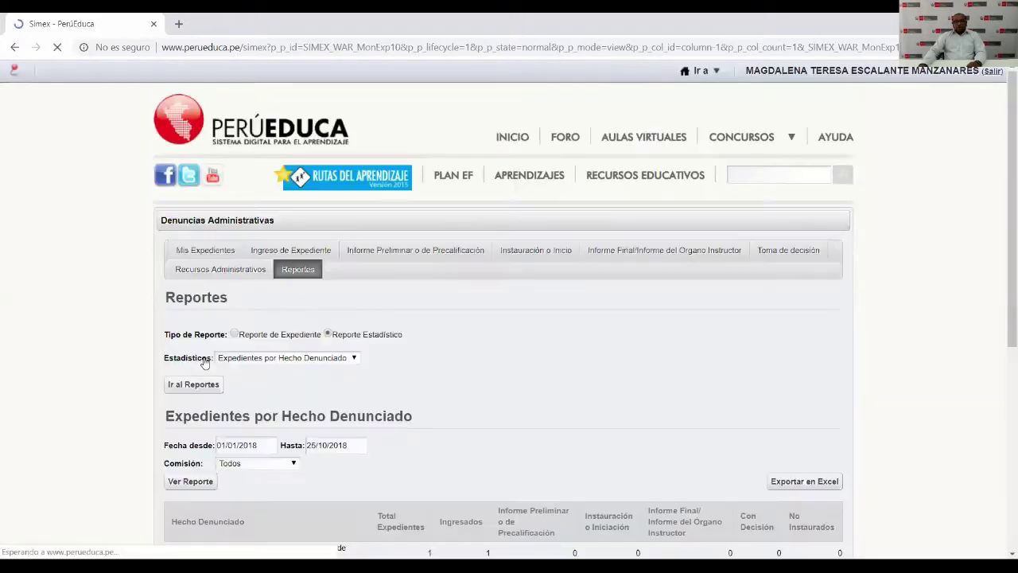
{"action": "scroll", "coordinate": [207, 364], "scroll_direction": "down", "scroll_amount": 5}
{"action": "scroll", "coordinate": [210, 364], "scroll_direction": "down", "scroll_amount": 1}
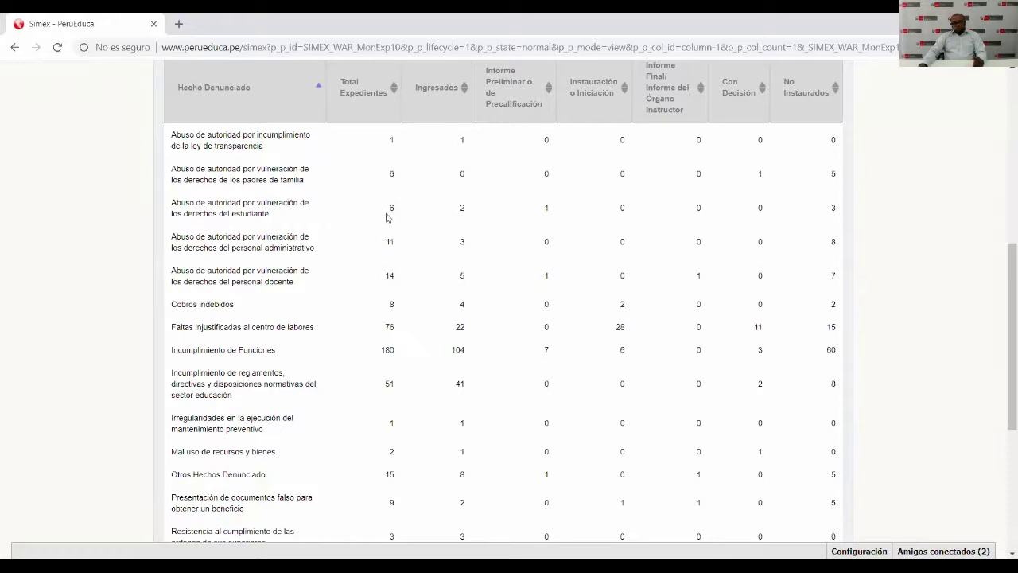
{"action": "scroll", "coordinate": [400, 289], "scroll_direction": "down", "scroll_amount": 2}
{"action": "scroll", "coordinate": [400, 291], "scroll_direction": "down", "scroll_amount": 1}
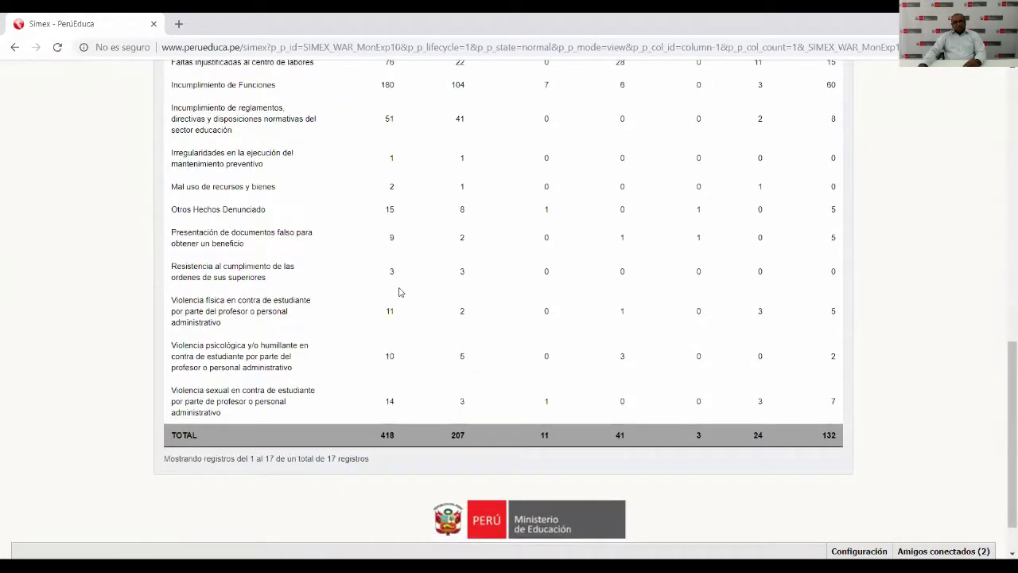
{"action": "scroll", "coordinate": [398, 288], "scroll_direction": "up", "scroll_amount": 5}
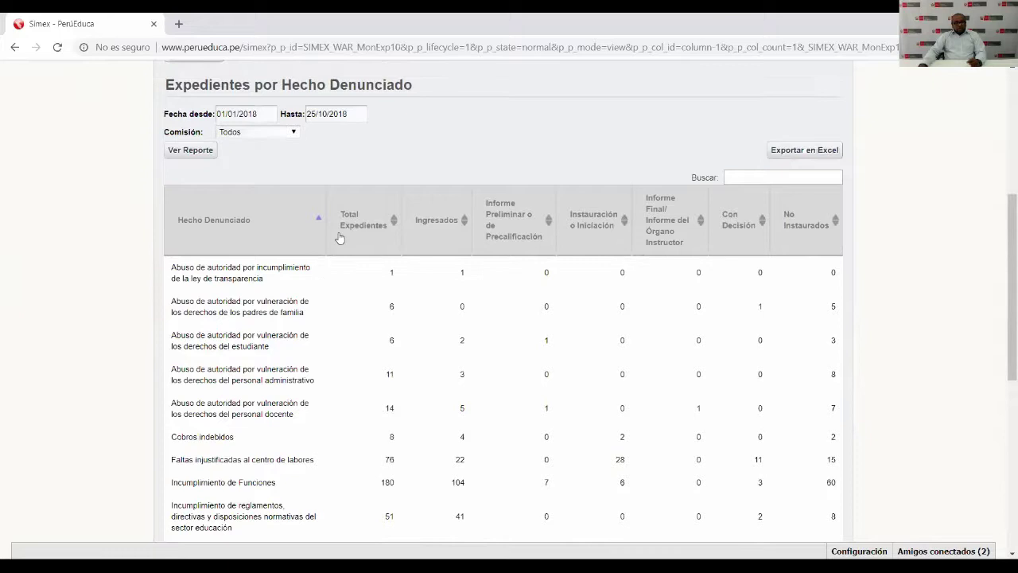
{"action": "scroll", "coordinate": [337, 239], "scroll_direction": "down", "scroll_amount": 5}
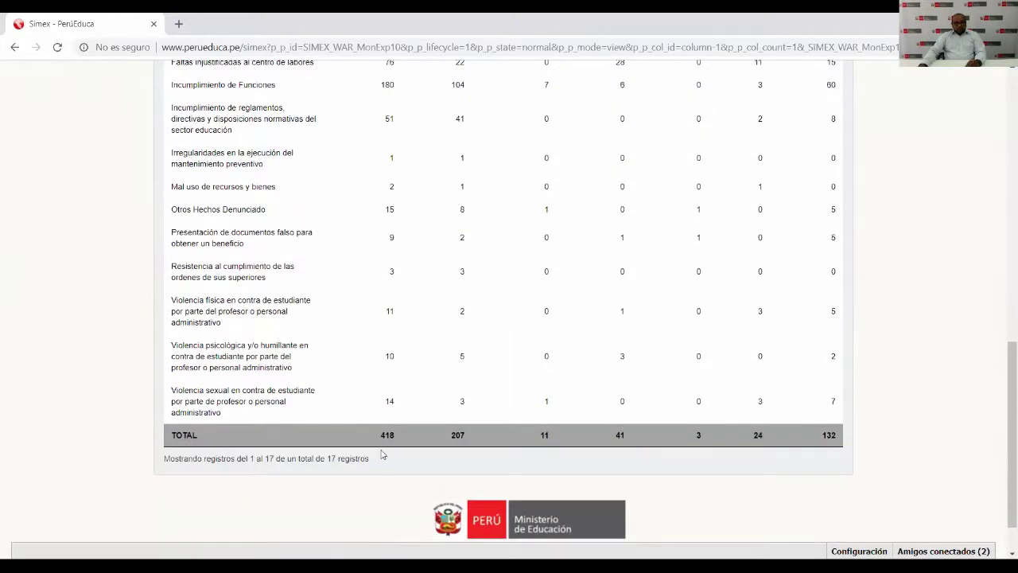
{"action": "double_click", "coordinate": [386, 435]}
{"action": "left_click", "coordinate": [458, 435]}
{"action": "double_click", "coordinate": [458, 434]}
{"action": "scroll", "coordinate": [469, 374], "scroll_direction": "up", "scroll_amount": 4}
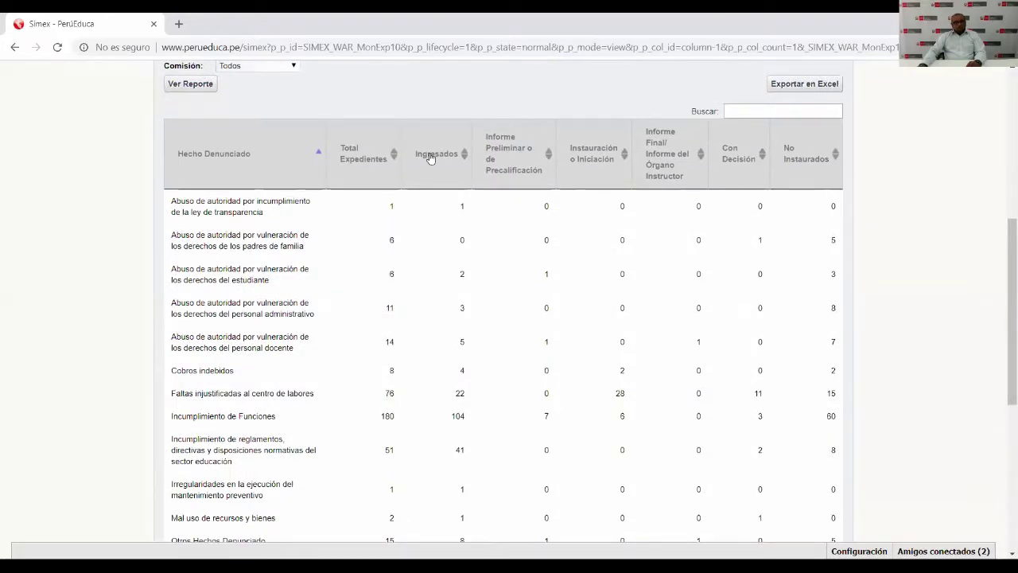
{"action": "scroll", "coordinate": [429, 156], "scroll_direction": "down", "scroll_amount": 5}
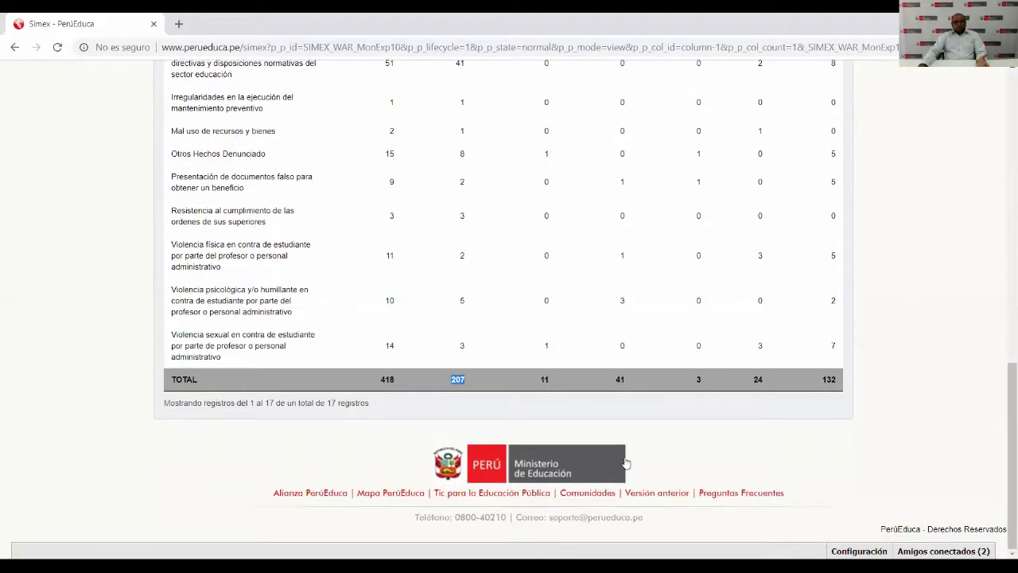
{"action": "double_click", "coordinate": [544, 380]}
{"action": "scroll", "coordinate": [518, 330], "scroll_direction": "up", "scroll_amount": 5}
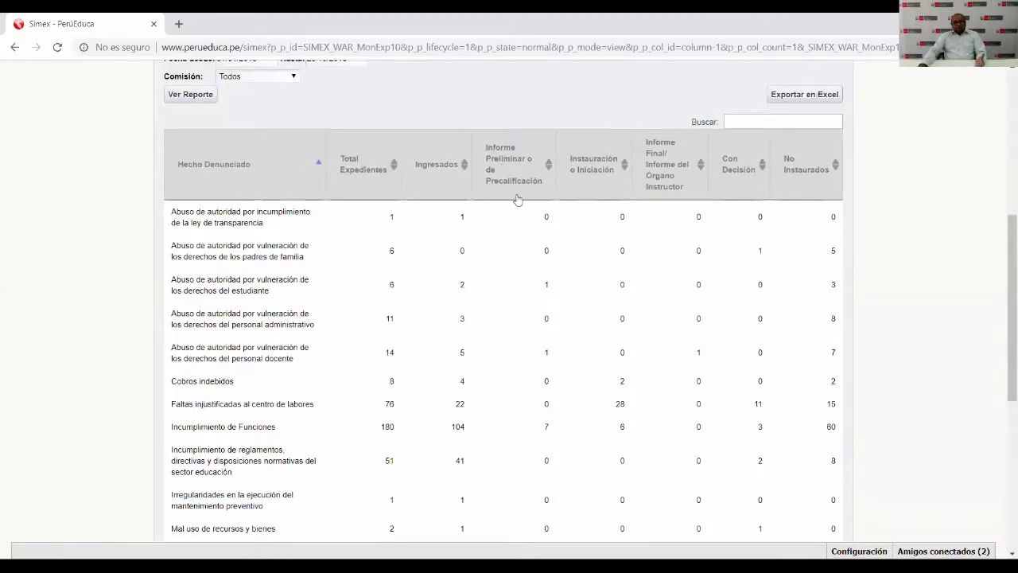
{"action": "scroll", "coordinate": [597, 314], "scroll_direction": "down", "scroll_amount": 2}
{"action": "scroll", "coordinate": [604, 357], "scroll_direction": "down", "scroll_amount": 4}
{"action": "double_click", "coordinate": [622, 445]}
{"action": "scroll", "coordinate": [598, 343], "scroll_direction": "up", "scroll_amount": 3}
{"action": "scroll", "coordinate": [597, 342], "scroll_direction": "up", "scroll_amount": 2}
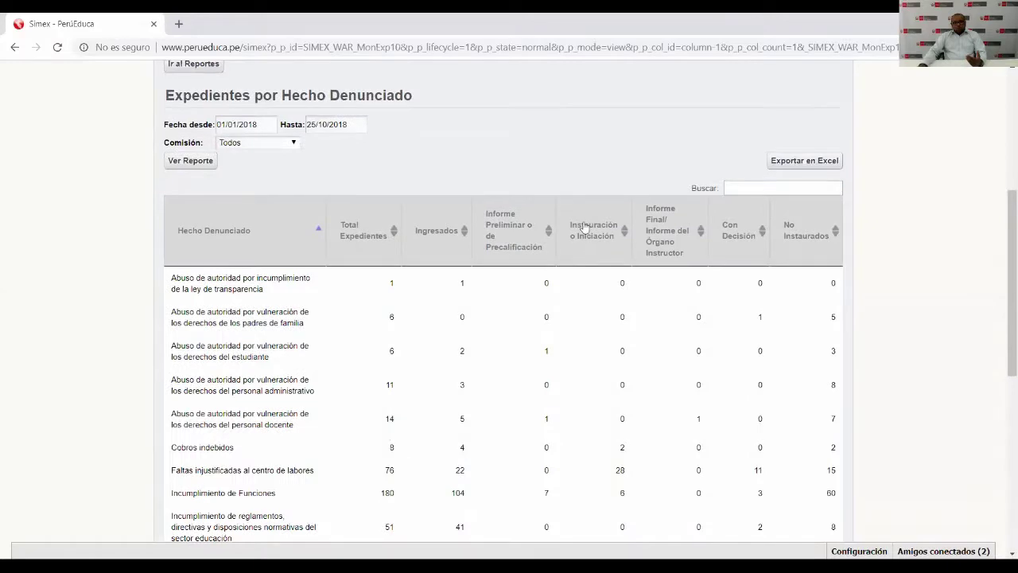
{"action": "scroll", "coordinate": [668, 345], "scroll_direction": "down", "scroll_amount": 4}
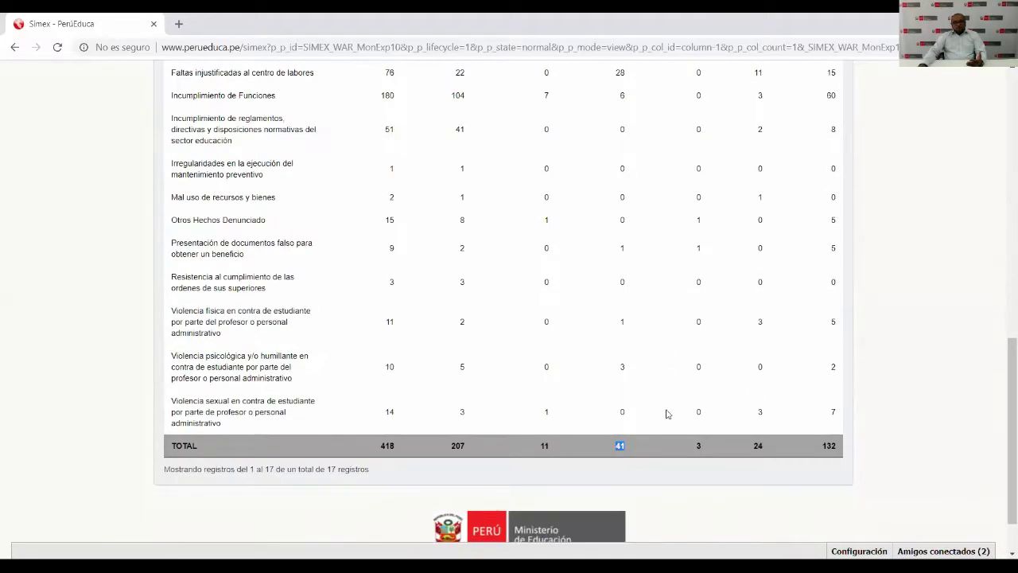
{"action": "double_click", "coordinate": [698, 445]}
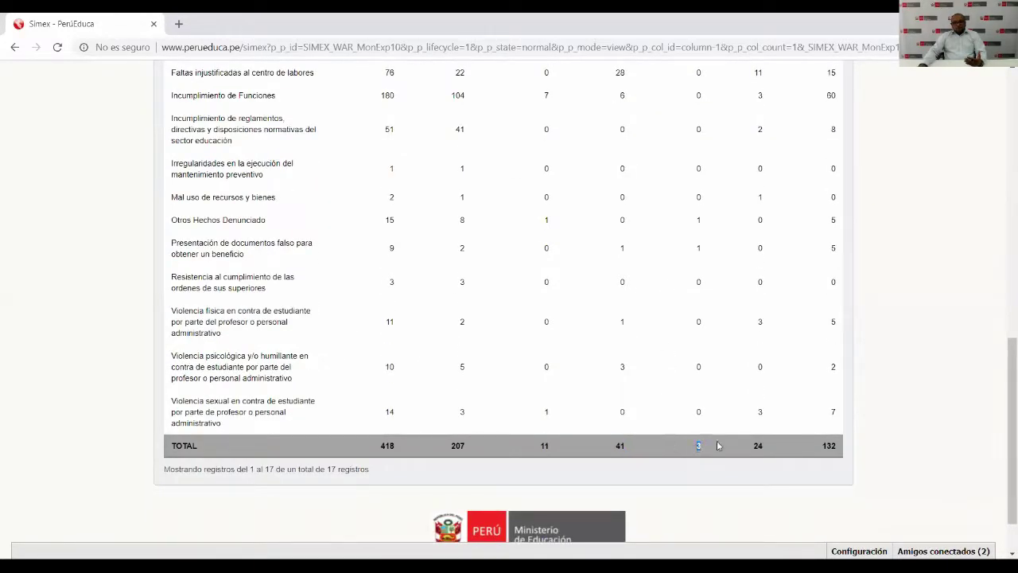
{"action": "double_click", "coordinate": [758, 446]}
{"action": "scroll", "coordinate": [758, 445], "scroll_direction": "up", "scroll_amount": 5}
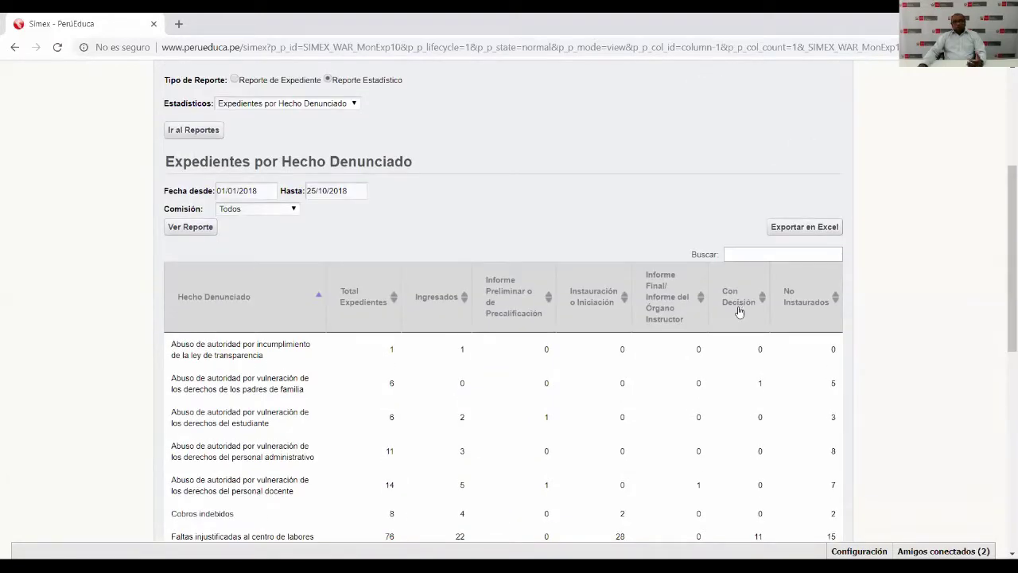
{"action": "scroll", "coordinate": [741, 308], "scroll_direction": "down", "scroll_amount": 3}
{"action": "scroll", "coordinate": [739, 311], "scroll_direction": "down", "scroll_amount": 3}
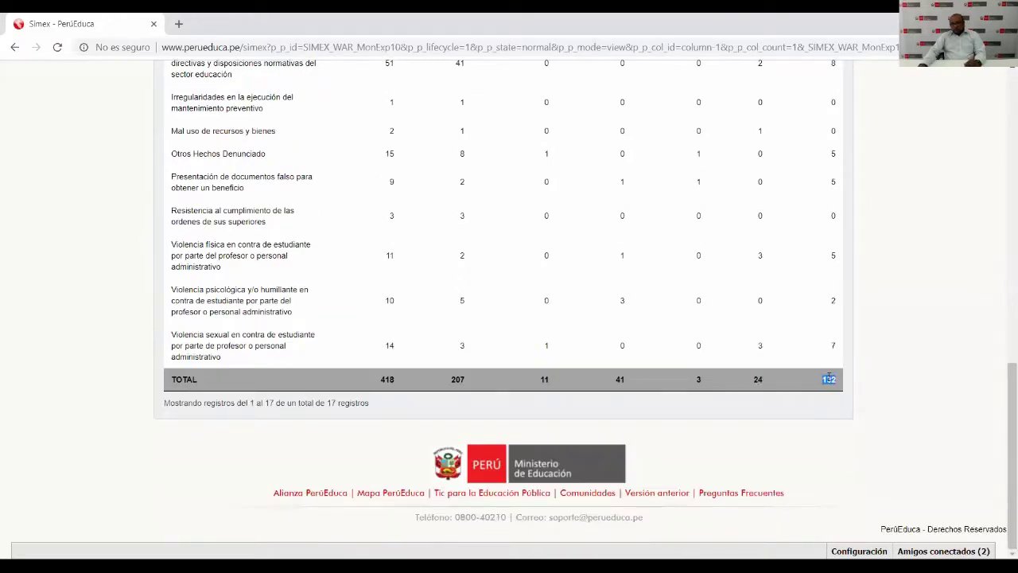
{"action": "scroll", "coordinate": [793, 357], "scroll_direction": "up", "scroll_amount": 6}
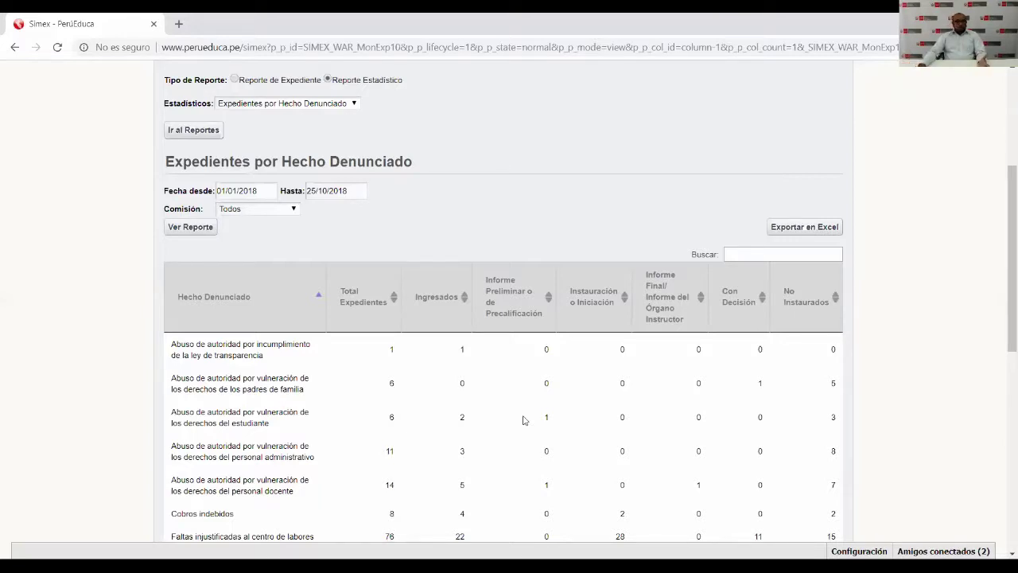
{"action": "scroll", "coordinate": [318, 357], "scroll_direction": "down", "scroll_amount": 1}
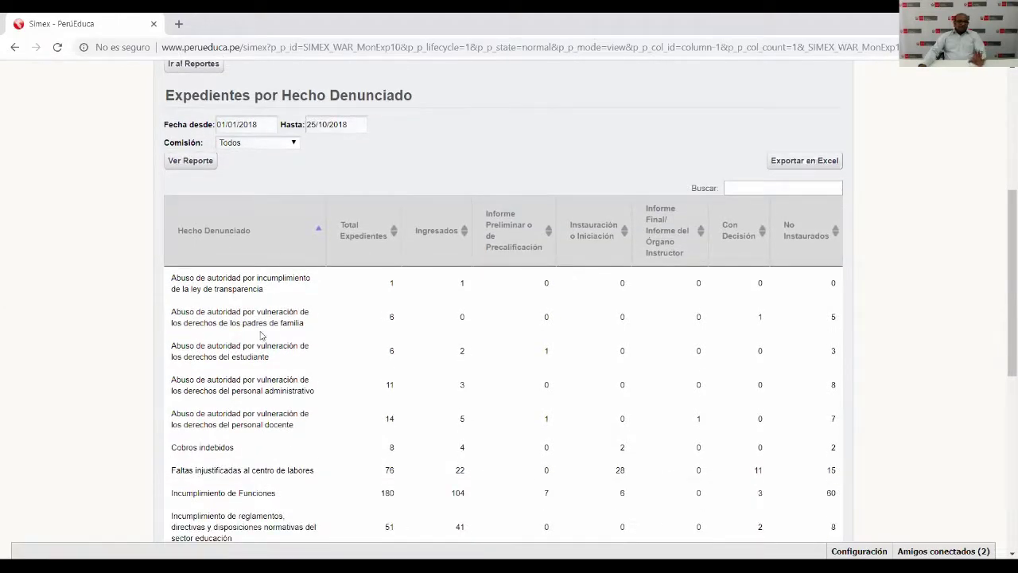
{"action": "scroll", "coordinate": [265, 330], "scroll_direction": "down", "scroll_amount": 1}
{"action": "scroll", "coordinate": [264, 330], "scroll_direction": "down", "scroll_amount": 3}
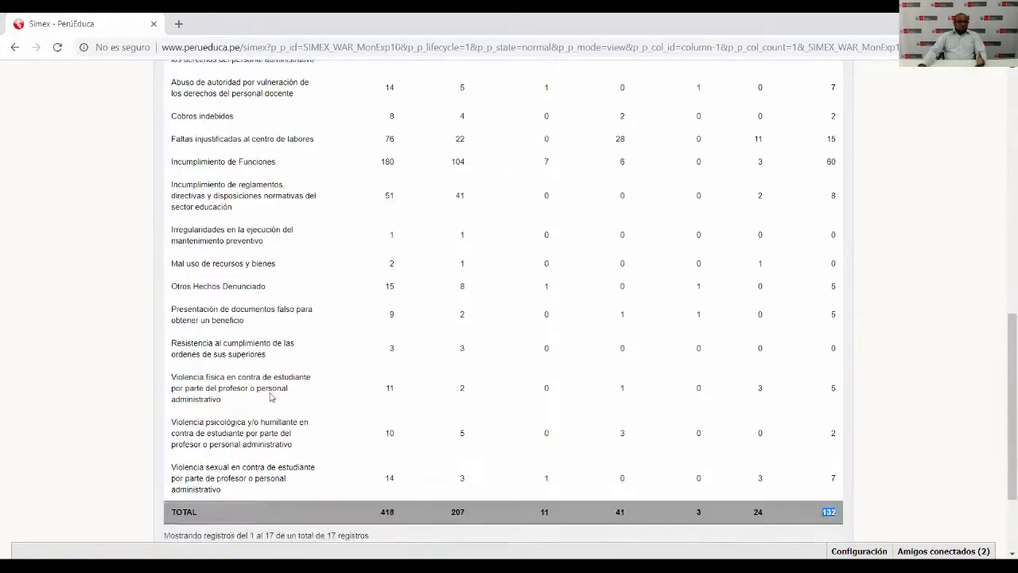
{"action": "scroll", "coordinate": [273, 395], "scroll_direction": "up", "scroll_amount": 5}
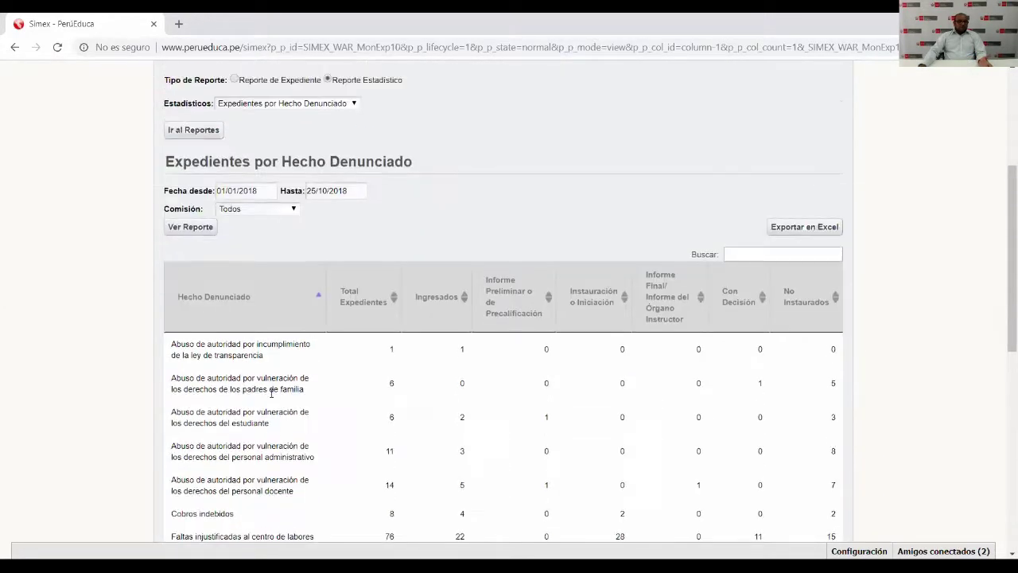
{"action": "left_click", "coordinate": [742, 254]}
{"action": "type", "text": "VIOLE"}
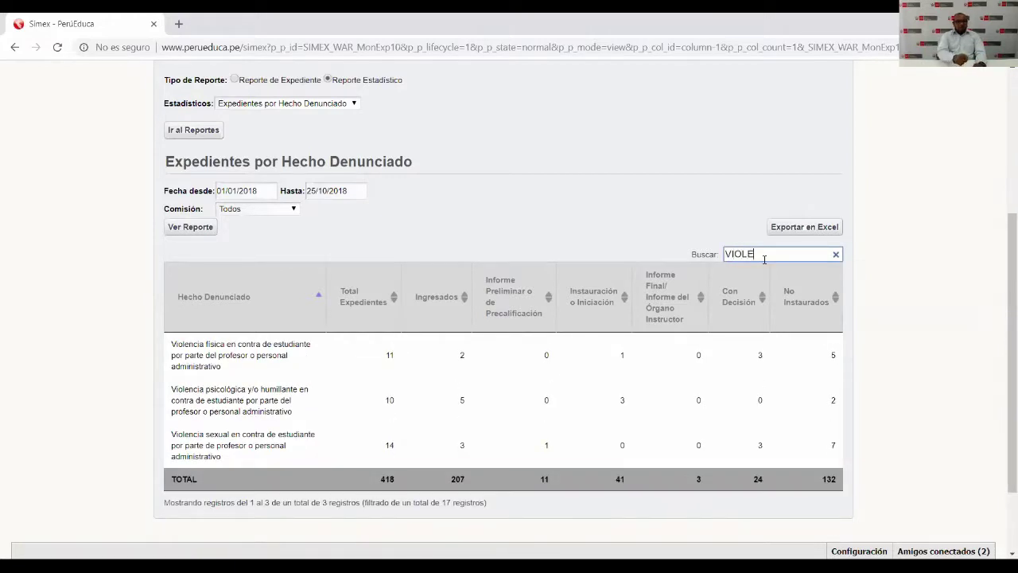
{"action": "key", "text": "BackSpace"}
{"action": "key", "text": "BackSpace"}
{"action": "key", "text": "BackSpace"}
{"action": "key", "text": "BackSpace"}
{"action": "key", "text": "BackSpace"}
{"action": "type", "text": "SEXU"}
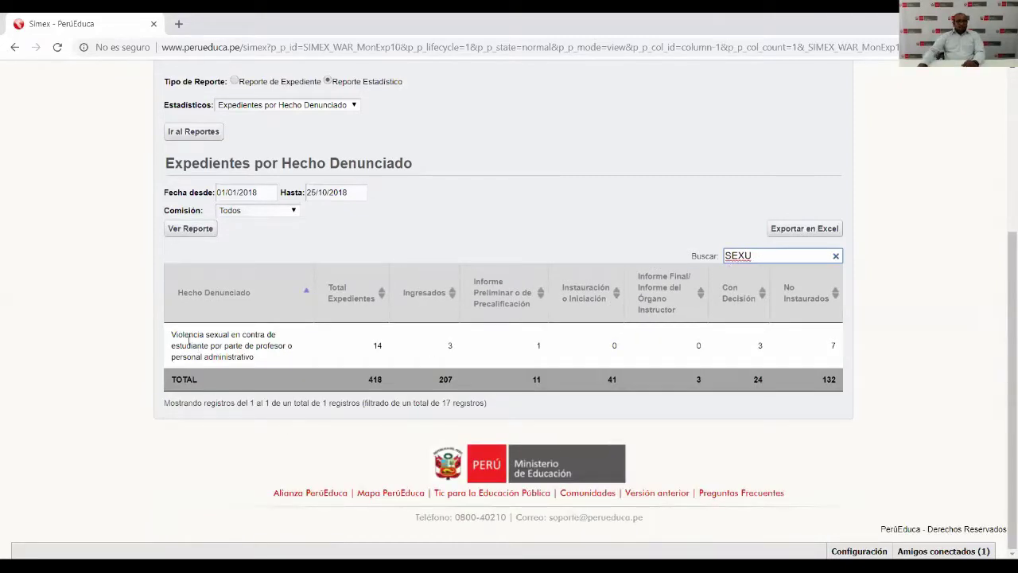
{"action": "left_click_drag", "start_coordinate": [177, 334], "coordinate": [287, 346]}
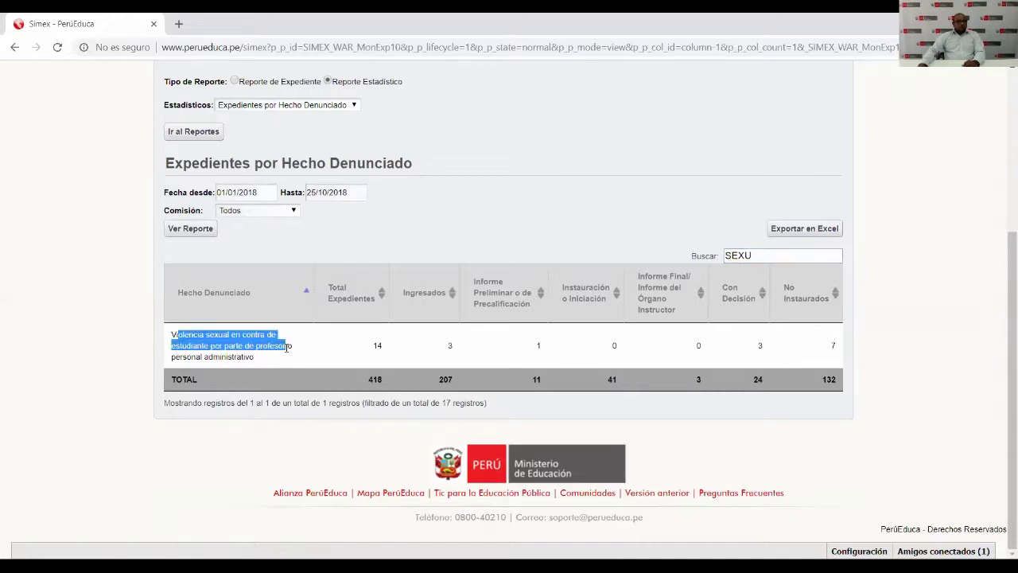
{"action": "left_click", "coordinate": [391, 352]}
{"action": "double_click", "coordinate": [763, 256]}
{"action": "left_click", "coordinate": [837, 256]}
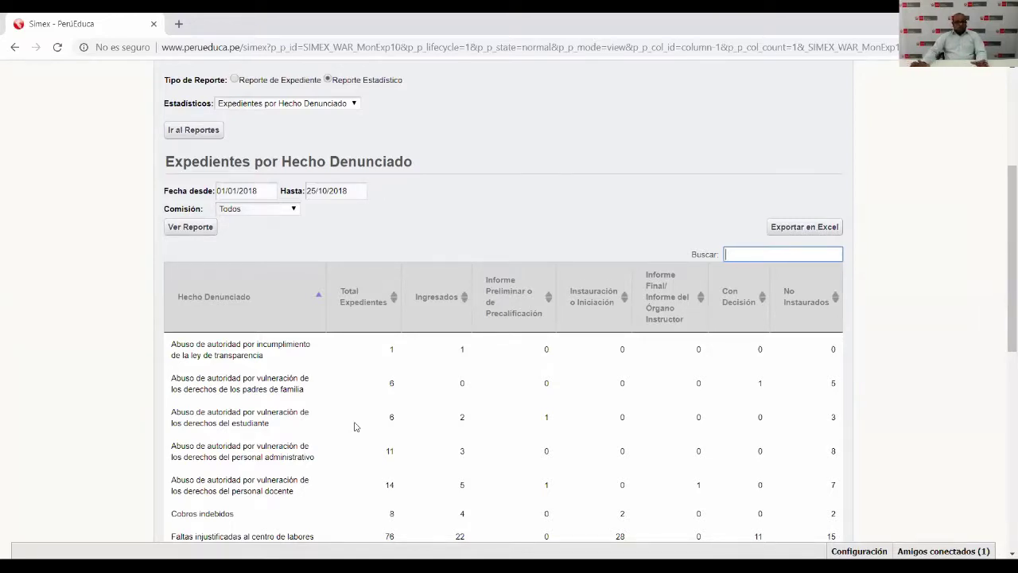
Export the report to Excel and open the downloaded simex (3).xls.
{"action": "left_click", "coordinate": [807, 228]}
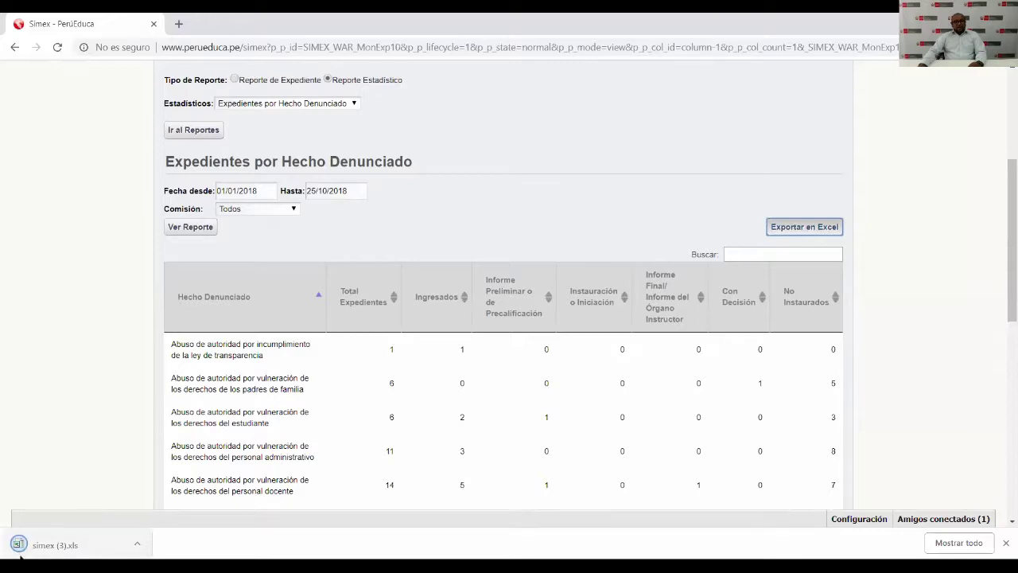
{"action": "left_click", "coordinate": [55, 546]}
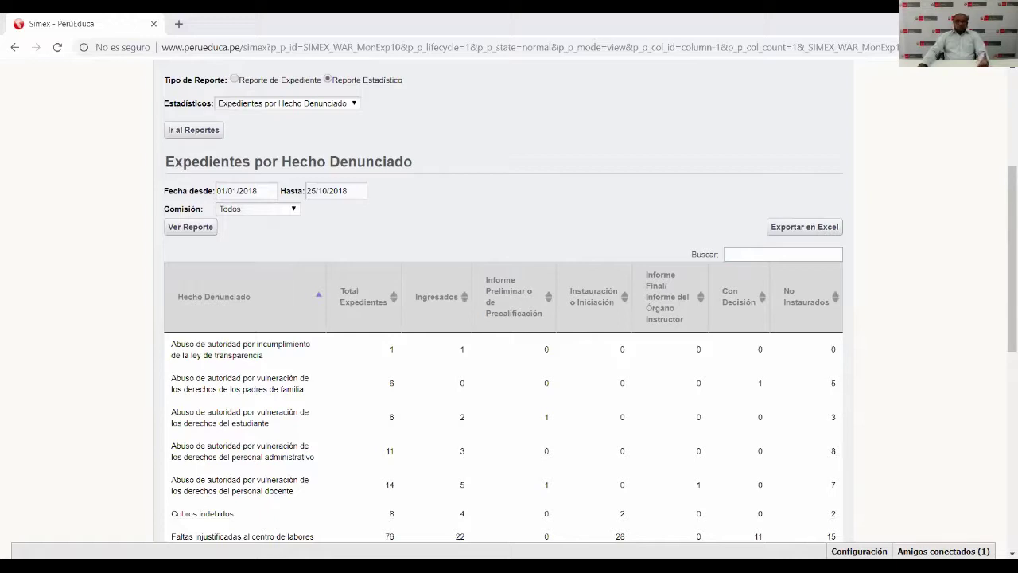
{"action": "scroll", "coordinate": [484, 164], "scroll_direction": "up", "scroll_amount": 4}
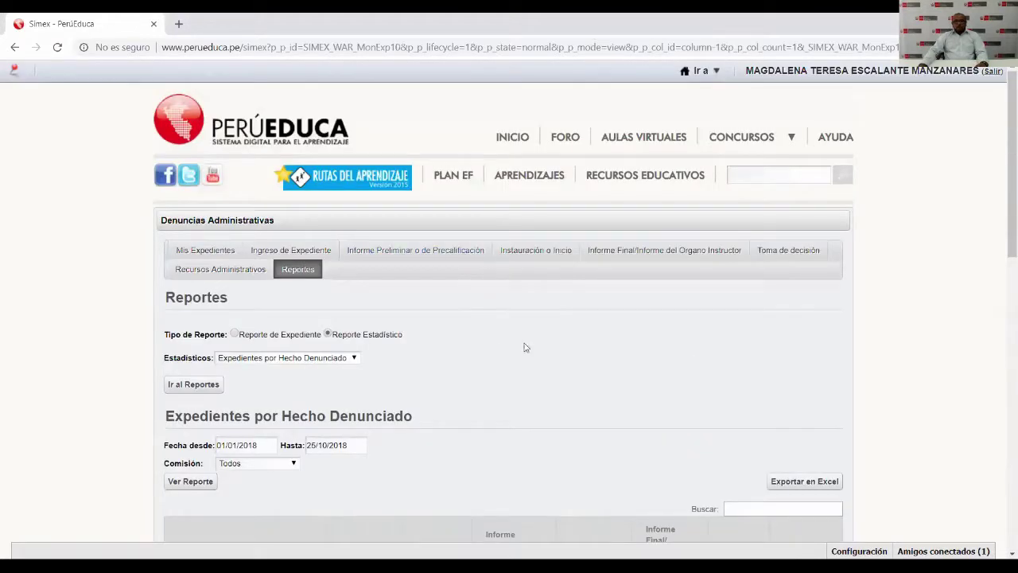
Search Mis Expedientes by the accused's surname, listing four matching cases.
{"action": "scroll", "coordinate": [522, 347], "scroll_direction": "down", "scroll_amount": 1}
{"action": "scroll", "coordinate": [523, 347], "scroll_direction": "up", "scroll_amount": 1}
{"action": "left_click", "coordinate": [211, 253]}
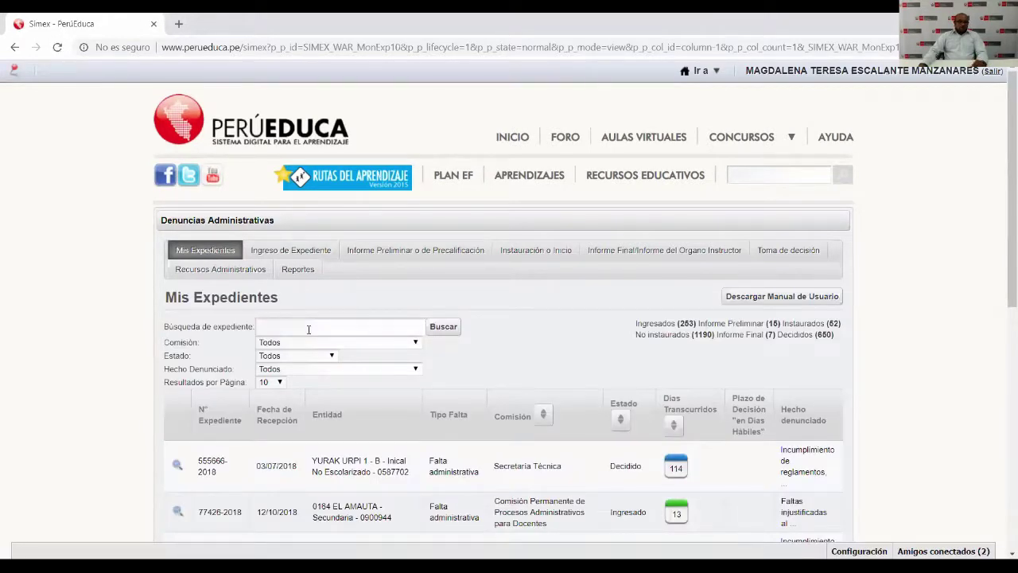
{"action": "scroll", "coordinate": [313, 280], "scroll_direction": "down", "scroll_amount": 1}
{"action": "left_click", "coordinate": [318, 263]}
{"action": "type", "text": "CHUNGA"}
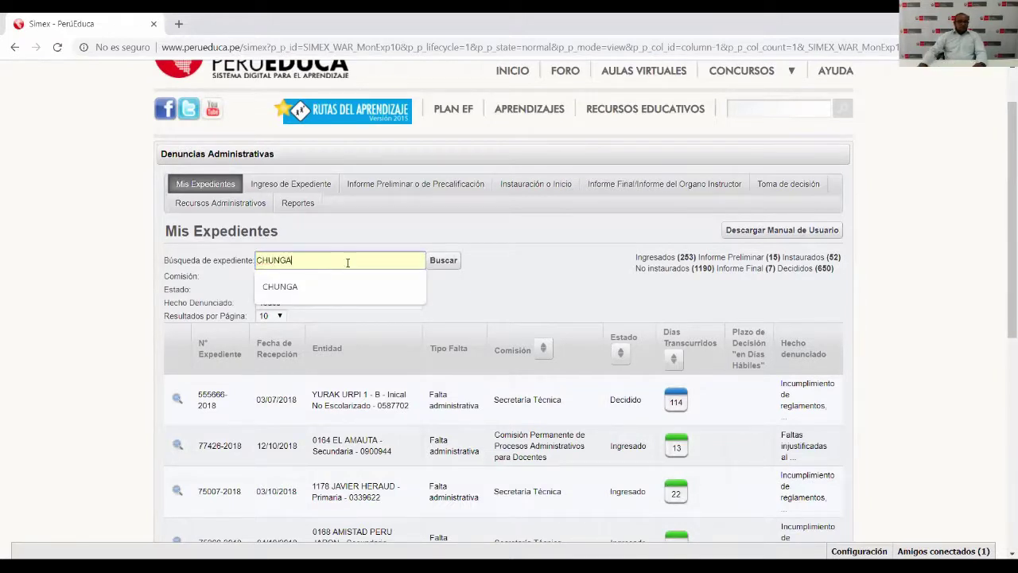
{"action": "left_click", "coordinate": [442, 260]}
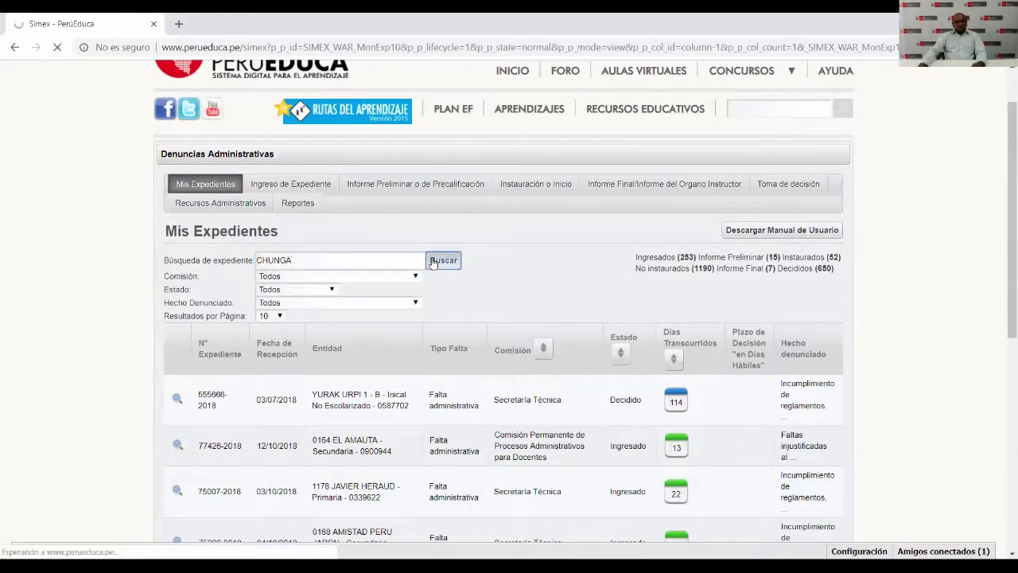
{"action": "scroll", "coordinate": [433, 263], "scroll_direction": "down", "scroll_amount": 3}
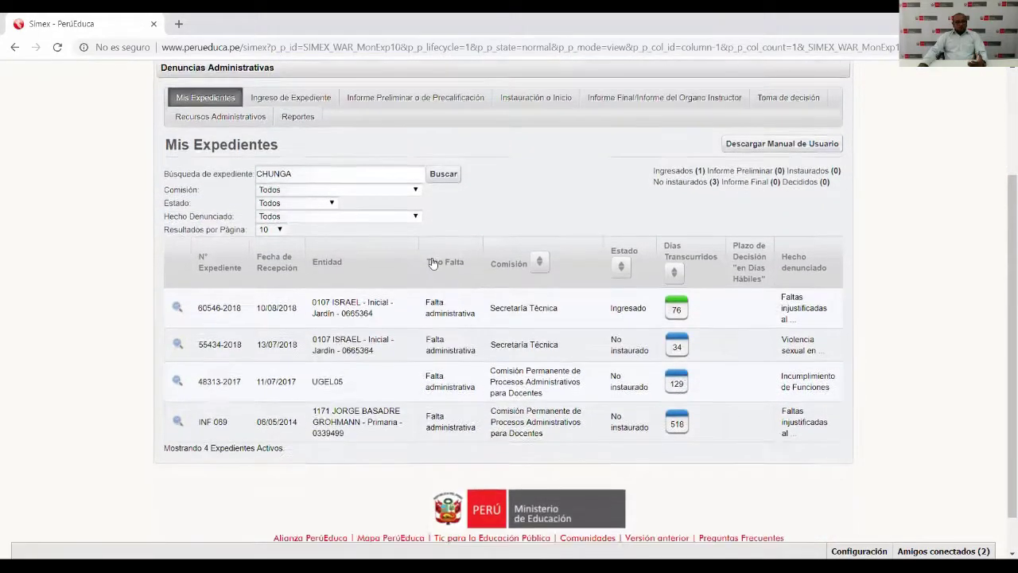
{"action": "scroll", "coordinate": [432, 263], "scroll_direction": "down", "scroll_amount": 1}
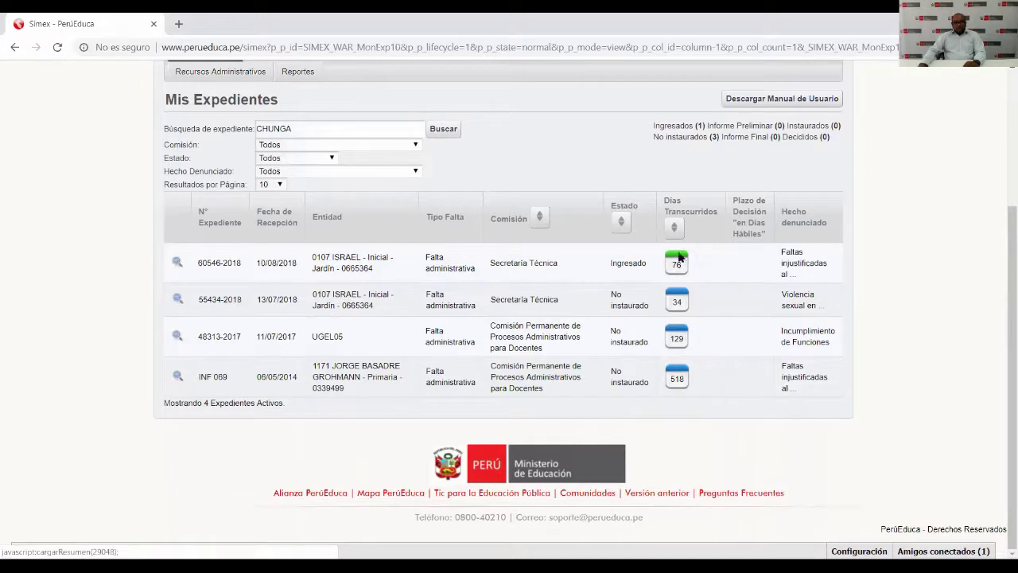
{"action": "left_click", "coordinate": [177, 264]}
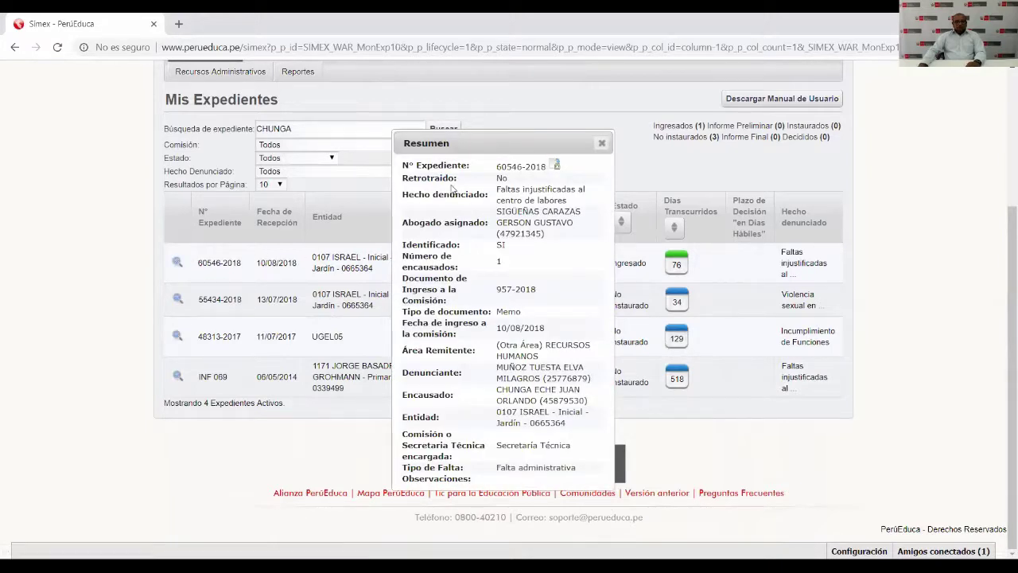
{"action": "double_click", "coordinate": [513, 389]}
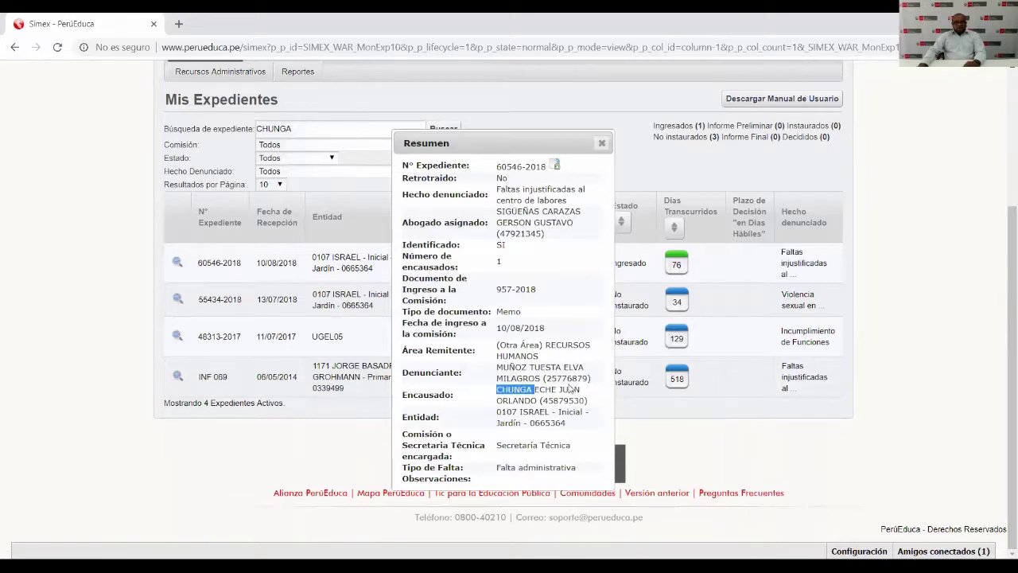
{"action": "left_click", "coordinate": [602, 143]}
{"action": "left_click", "coordinate": [177, 298]}
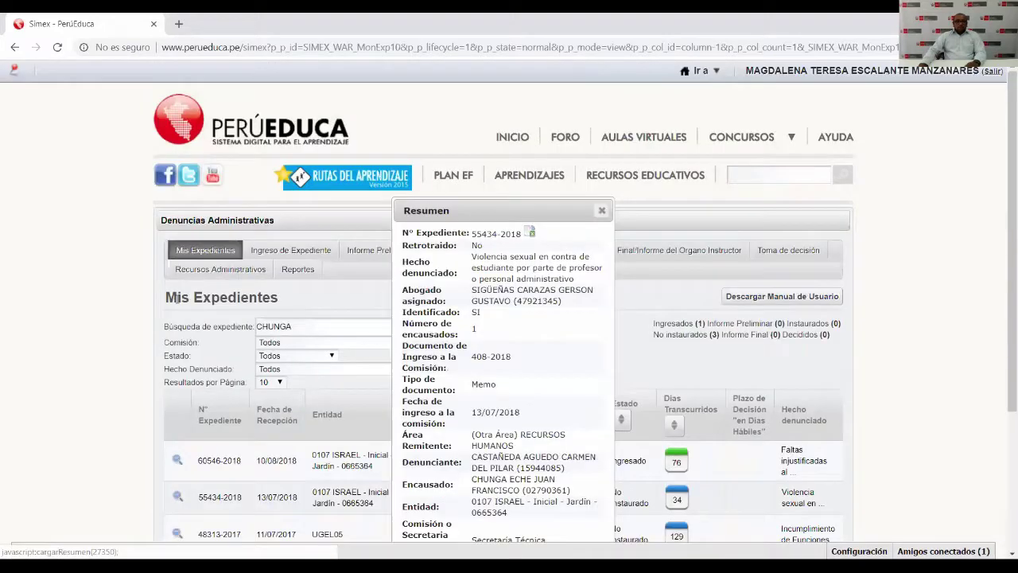
{"action": "left_click_drag", "start_coordinate": [501, 207], "coordinate": [404, 78]}
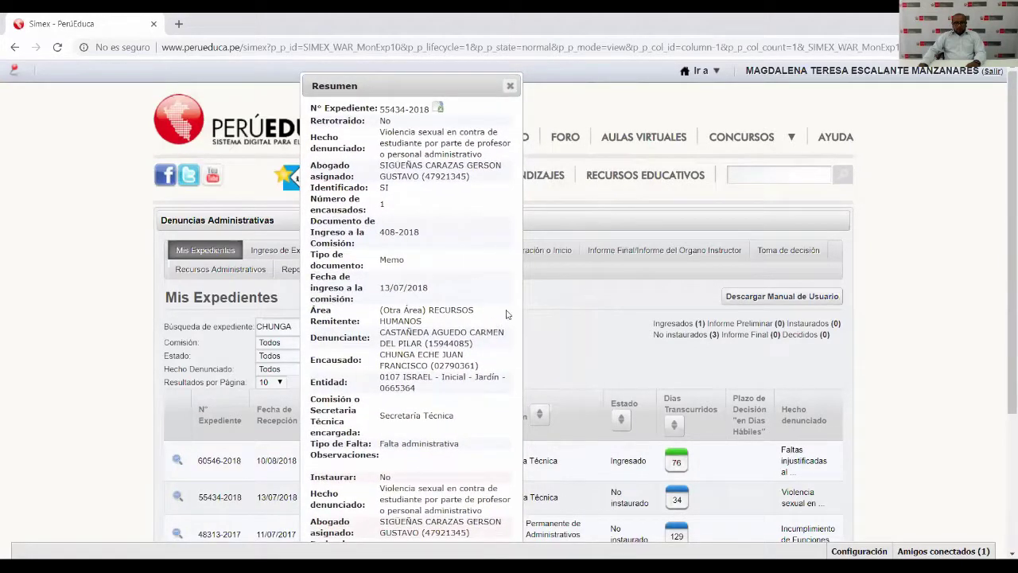
{"action": "left_click_drag", "start_coordinate": [521, 306], "coordinate": [554, 307]}
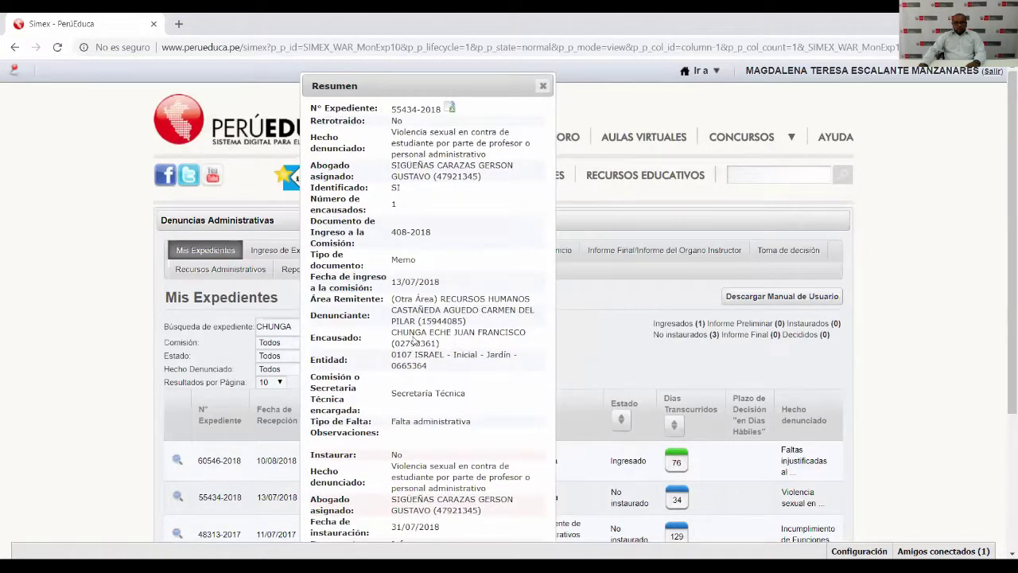
{"action": "double_click", "coordinate": [413, 335]}
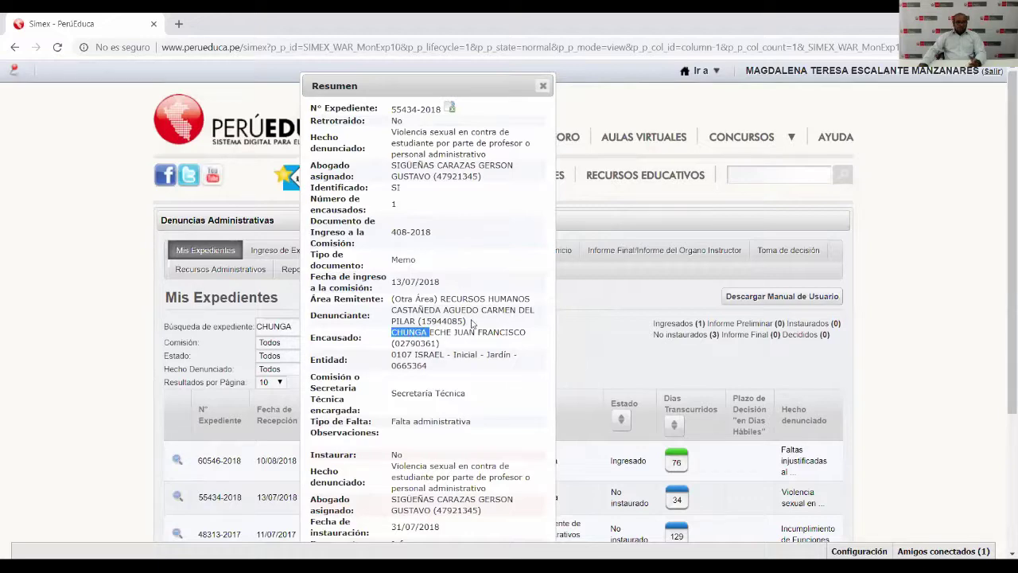
{"action": "left_click", "coordinate": [542, 85]}
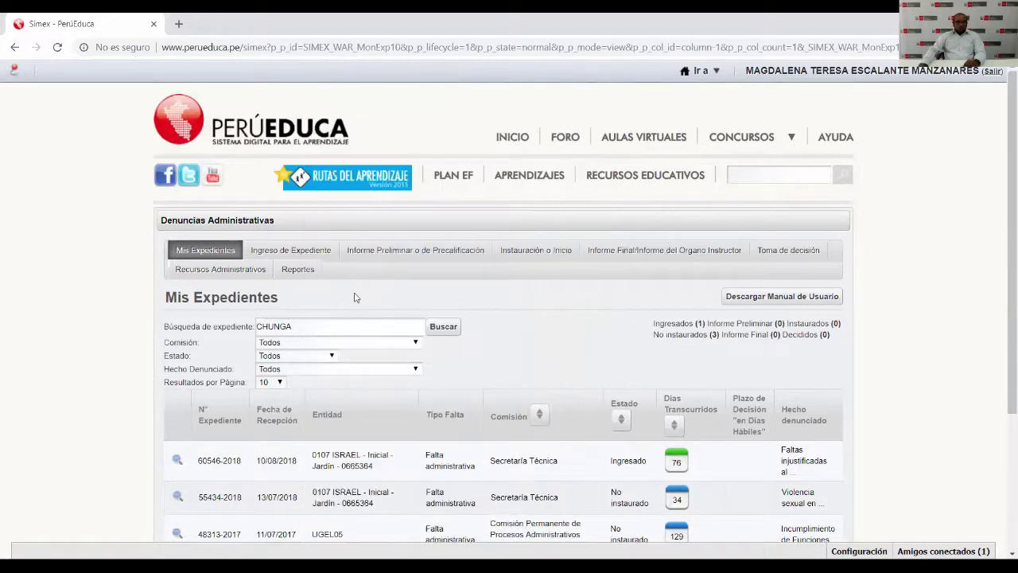
{"action": "scroll", "coordinate": [356, 295], "scroll_direction": "down", "scroll_amount": 2}
{"action": "scroll", "coordinate": [355, 297], "scroll_direction": "down", "scroll_amount": 2}
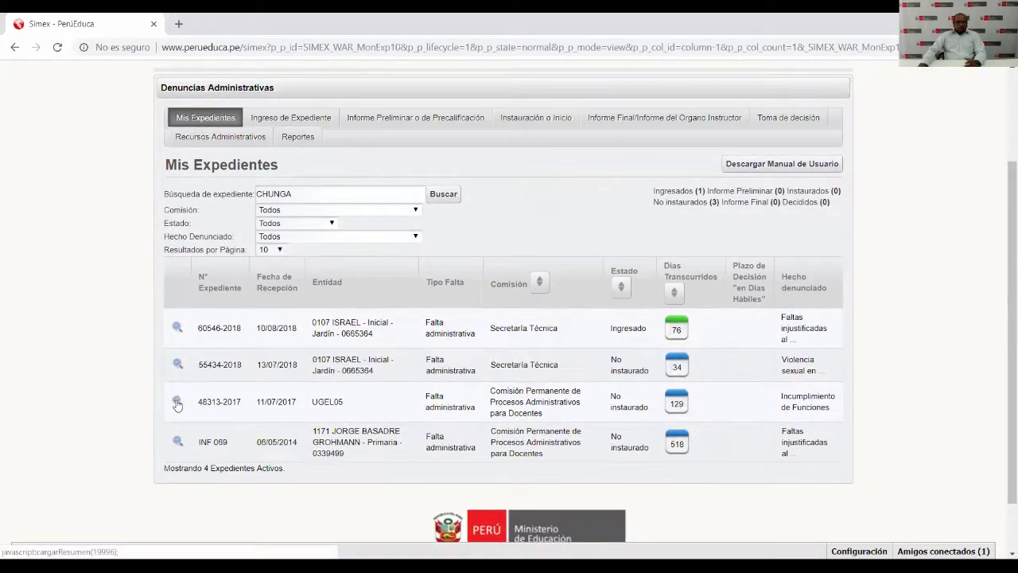
{"action": "left_click", "coordinate": [177, 401]}
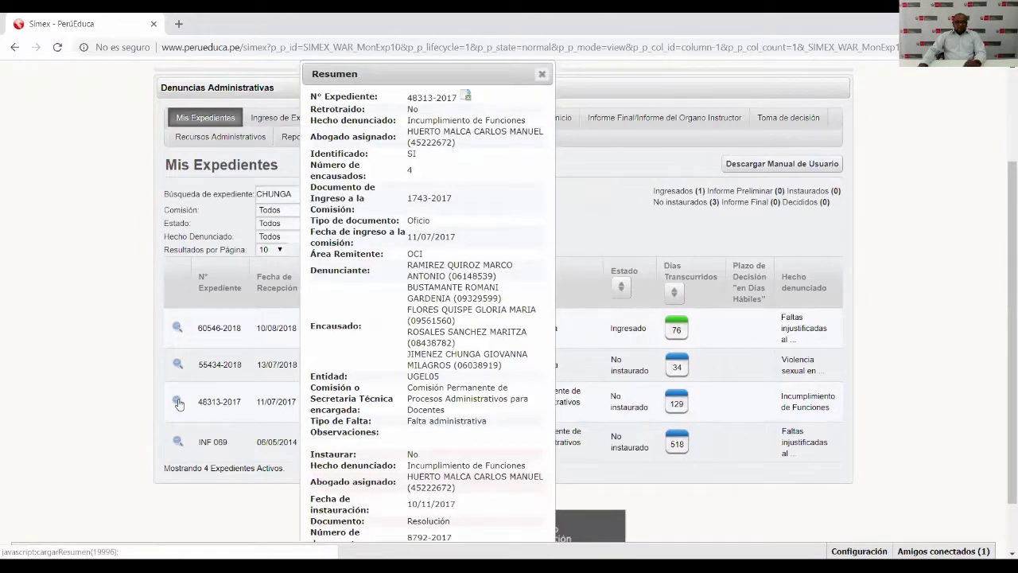
{"action": "double_click", "coordinate": [466, 356]}
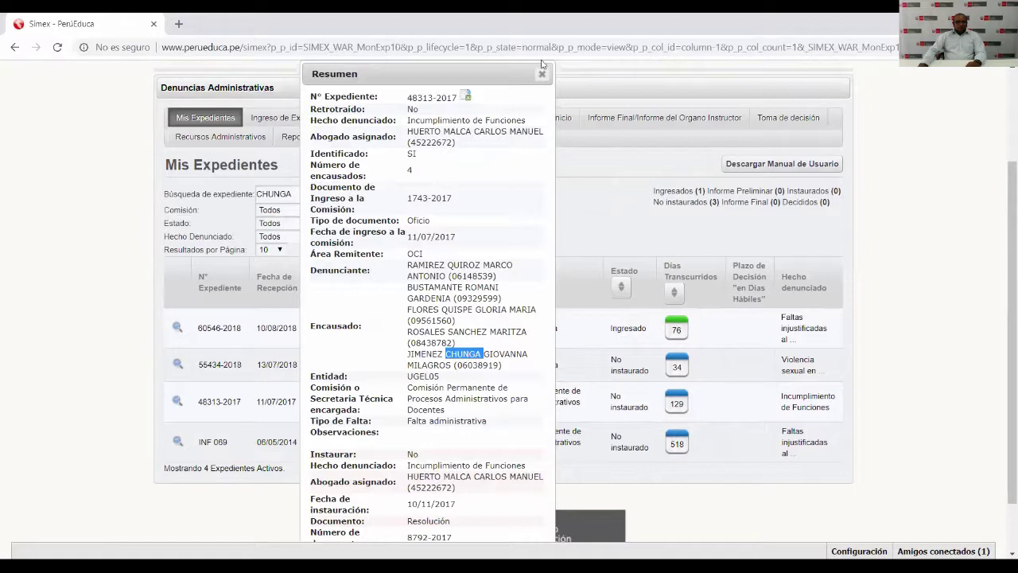
{"action": "left_click", "coordinate": [542, 75]}
Delete the surname from the expediente search field.
{"action": "left_click", "coordinate": [309, 195]}
{"action": "left_click_drag", "start_coordinate": [308, 195], "coordinate": [235, 201]}
{"action": "left_click", "coordinate": [236, 201]}
{"action": "left_click_drag", "start_coordinate": [313, 194], "coordinate": [184, 193]}
{"action": "key", "text": "BackSpace"}
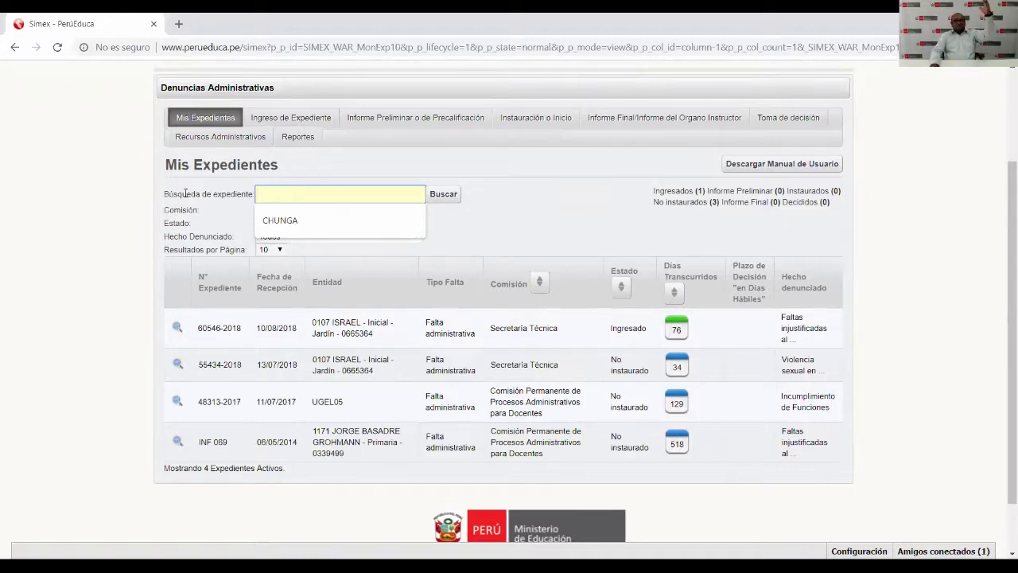
Search the expedientes for 3525, then erase that search term.
{"action": "type", "text": "3525"}
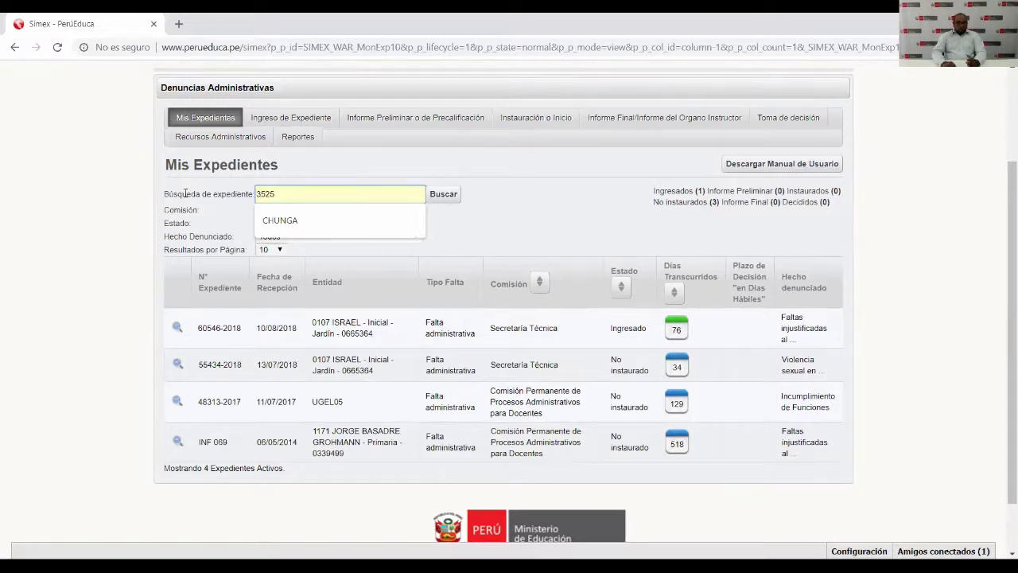
{"action": "left_click", "coordinate": [438, 199]}
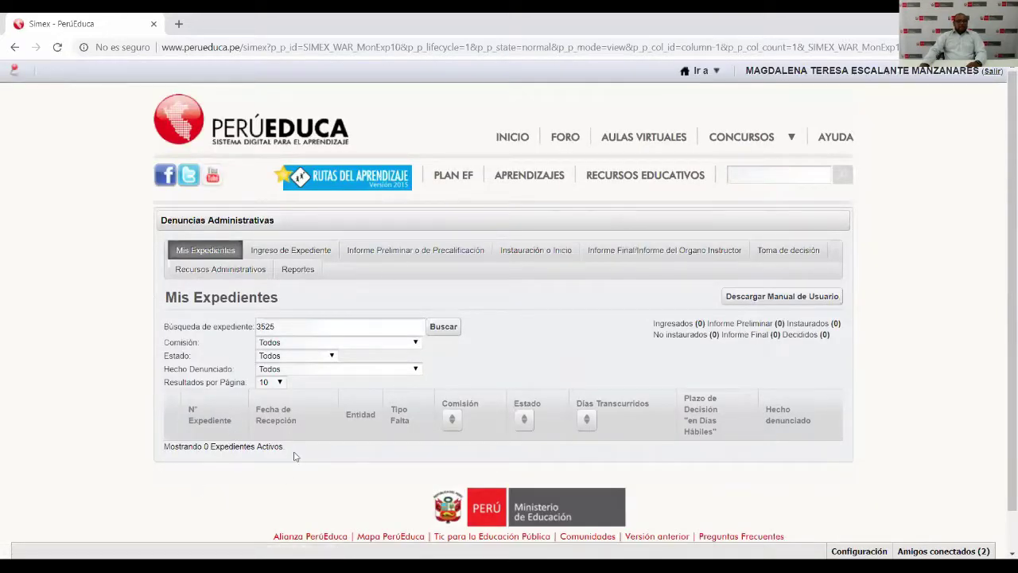
{"action": "left_click", "coordinate": [276, 327]}
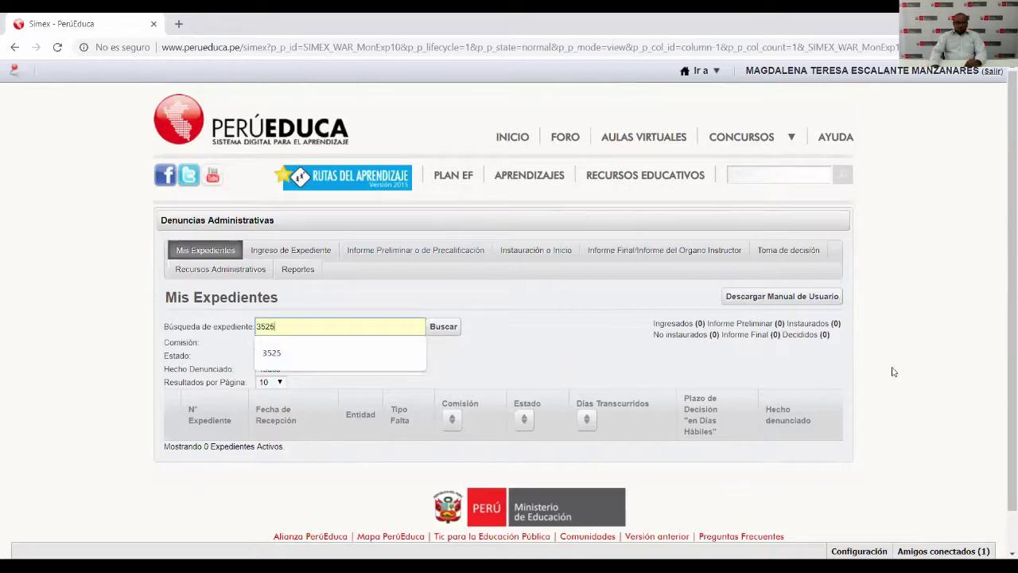
{"action": "key", "text": "BackSpace"}
{"action": "key", "text": "BackSpace"}
{"action": "key", "text": "BackSpace"}
{"action": "key", "text": "BackSpace"}
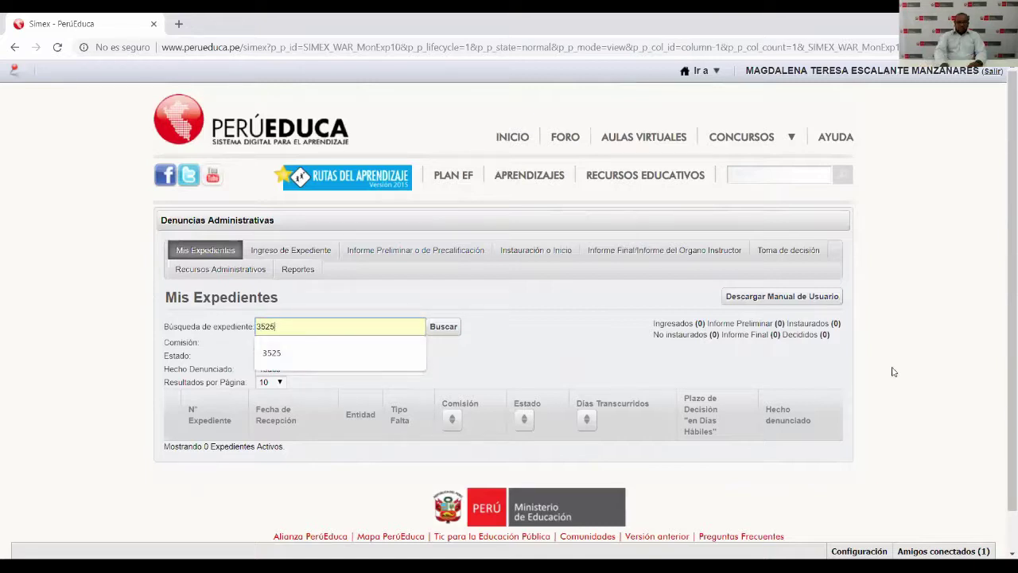
{"action": "type", "text": "55586"}
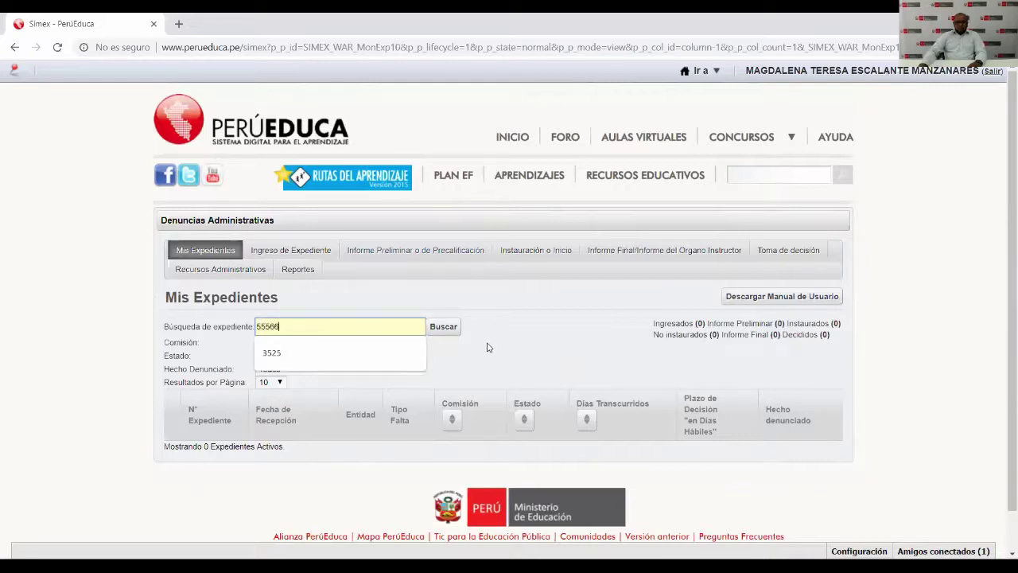
{"action": "left_click", "coordinate": [456, 331]}
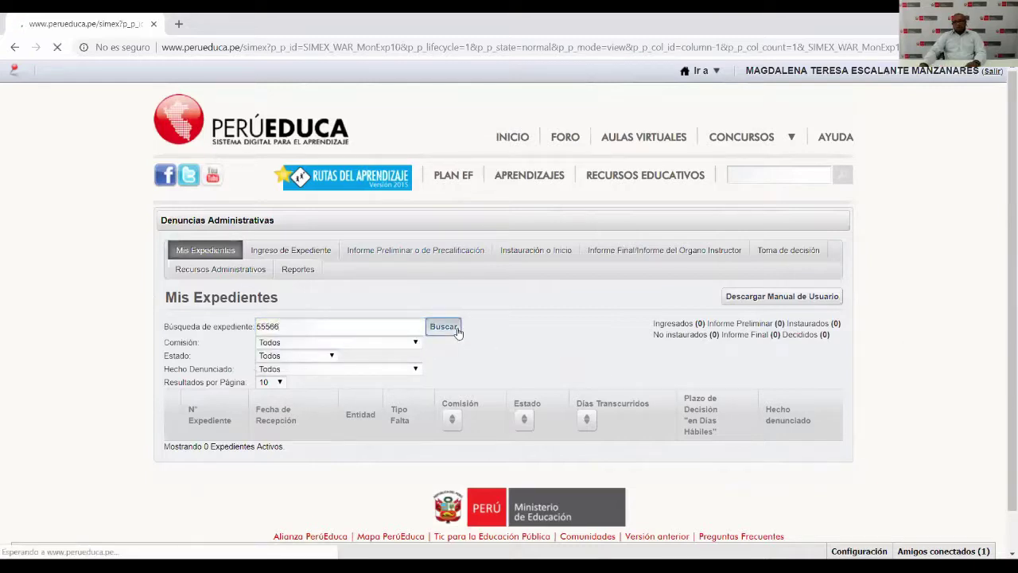
{"action": "scroll", "coordinate": [477, 330], "scroll_direction": "down", "scroll_amount": 1}
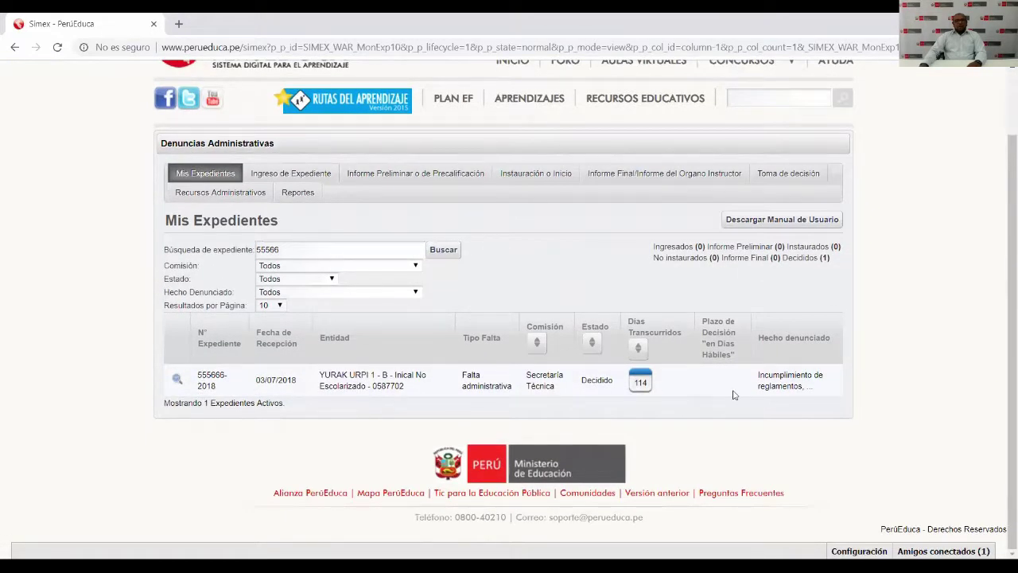
{"action": "left_click", "coordinate": [177, 379]}
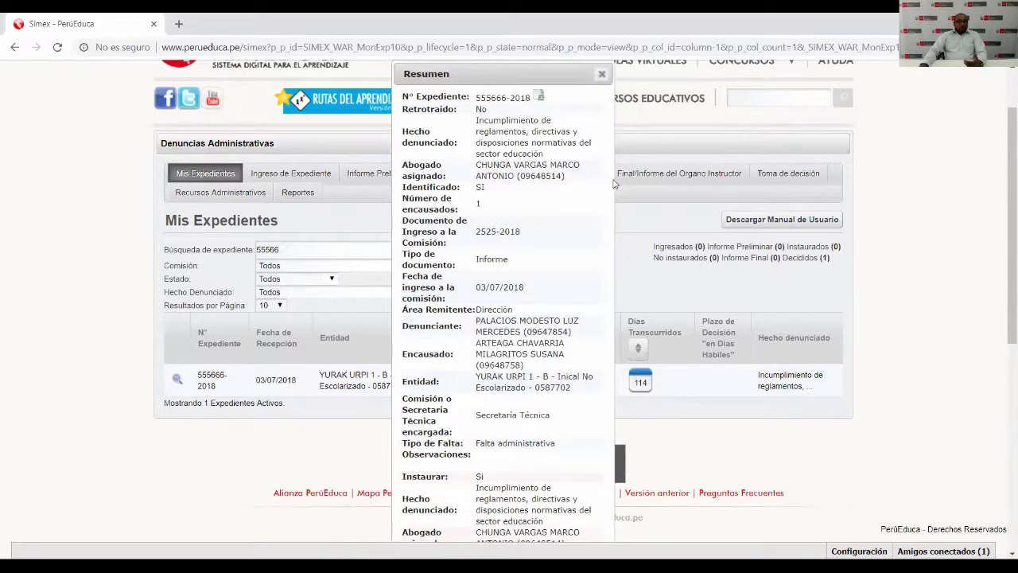
{"action": "left_click", "coordinate": [539, 97]}
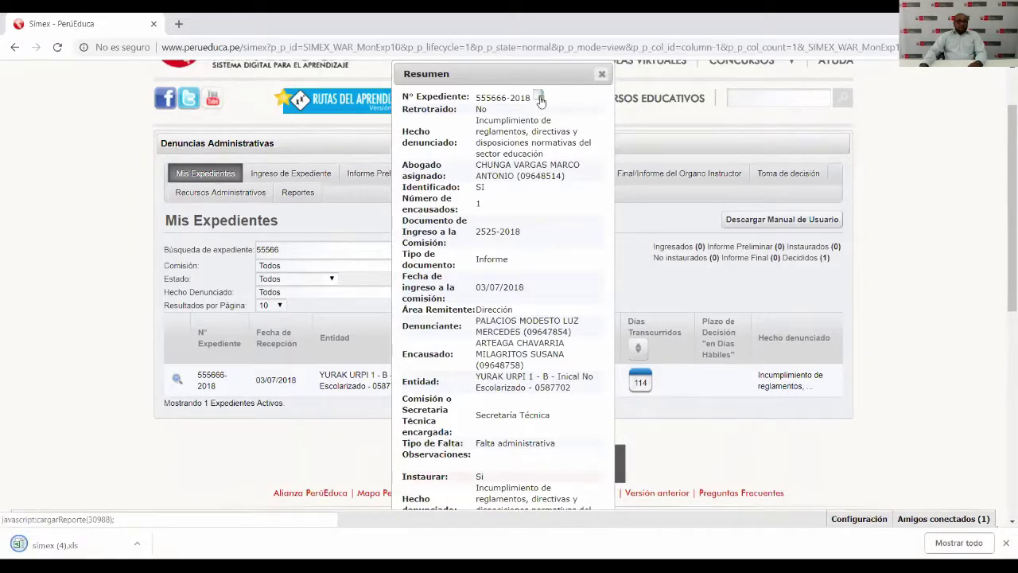
{"action": "left_click", "coordinate": [26, 547]}
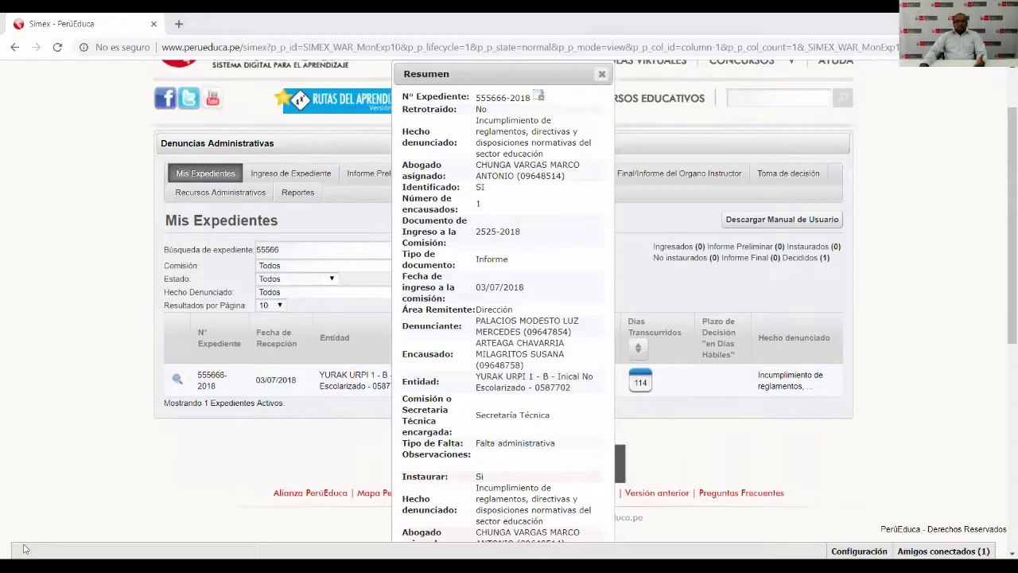
{"action": "left_click", "coordinate": [602, 74]}
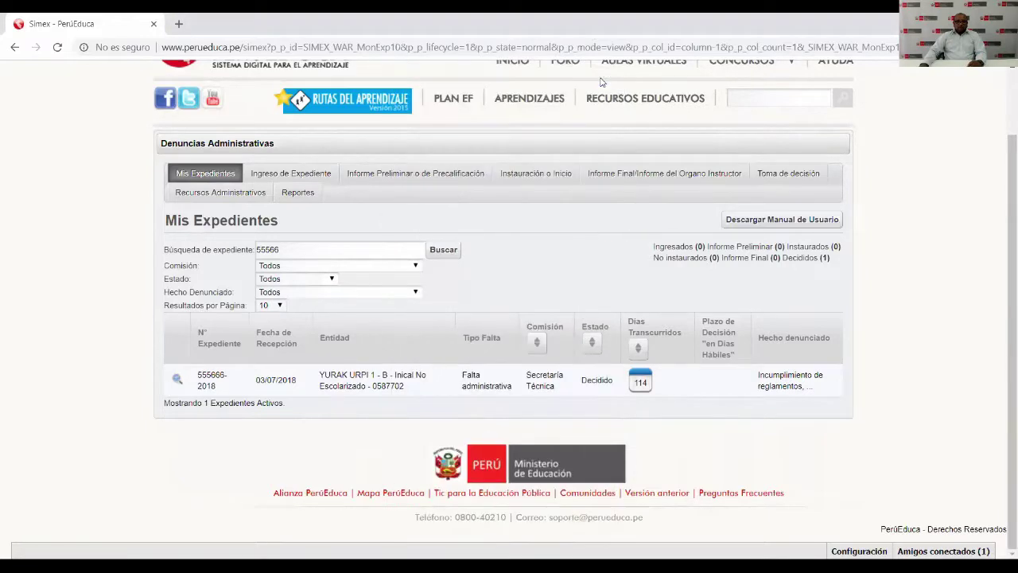
Download the user manual and open ManualDeUsuario_SIMEXv2_0.pdf from the download bar.
{"action": "scroll", "coordinate": [513, 253], "scroll_direction": "up", "scroll_amount": 1}
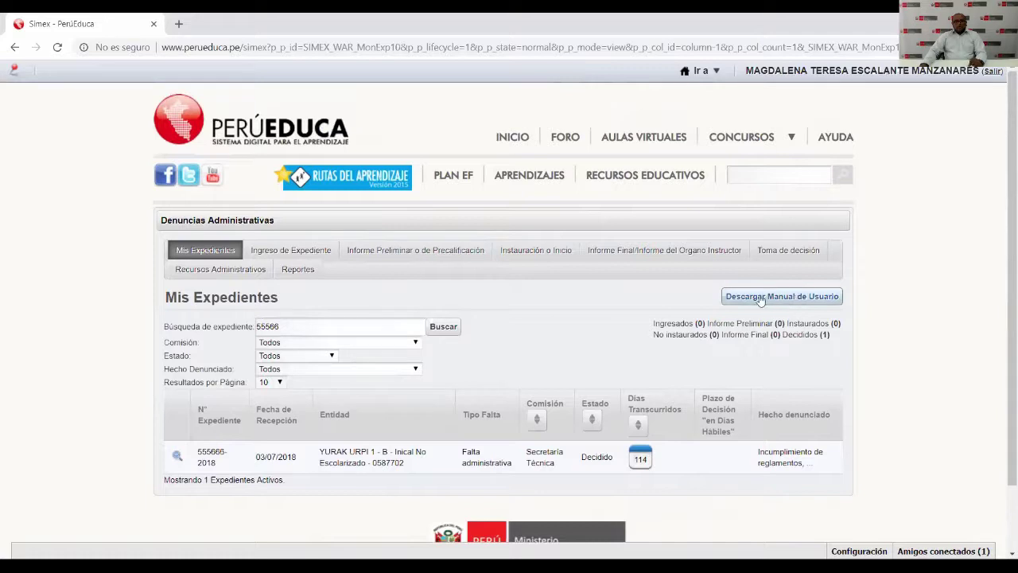
{"action": "left_click", "coordinate": [760, 297]}
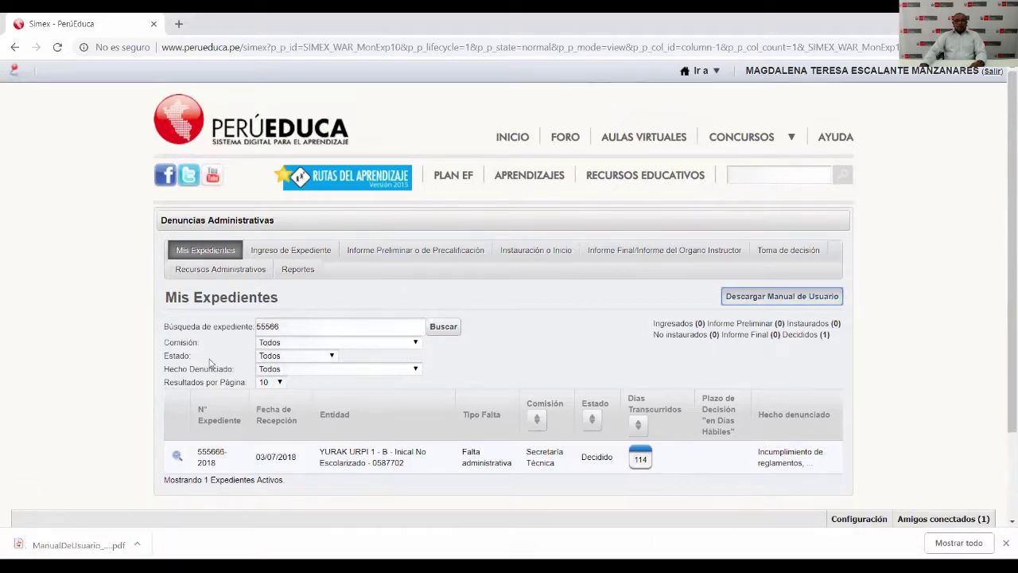
{"action": "left_click", "coordinate": [34, 546]}
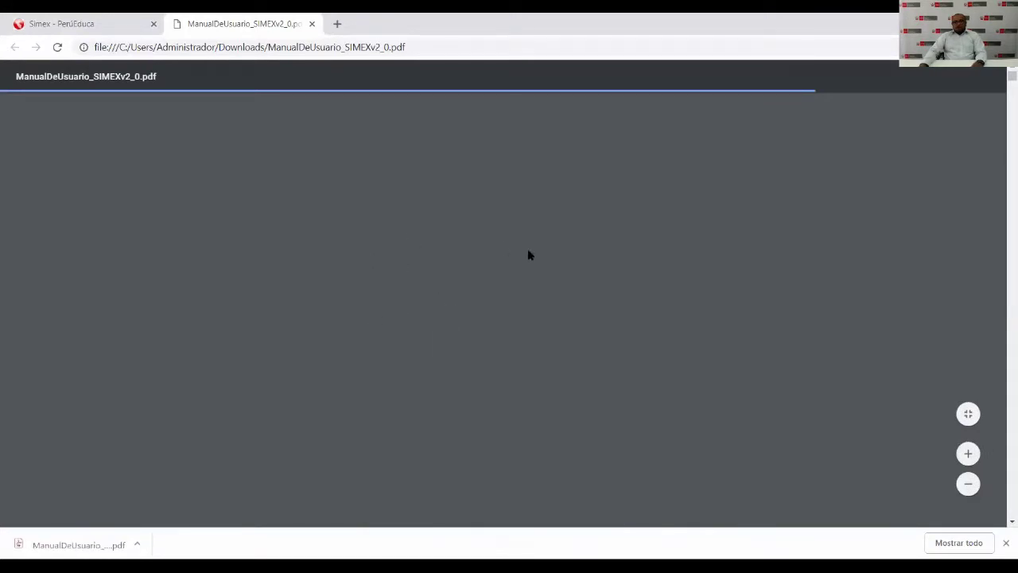
Read through the manual pages 3–10, selecting some text, then close the PDF tab.
{"action": "scroll", "coordinate": [528, 254], "scroll_direction": "down", "scroll_amount": 20}
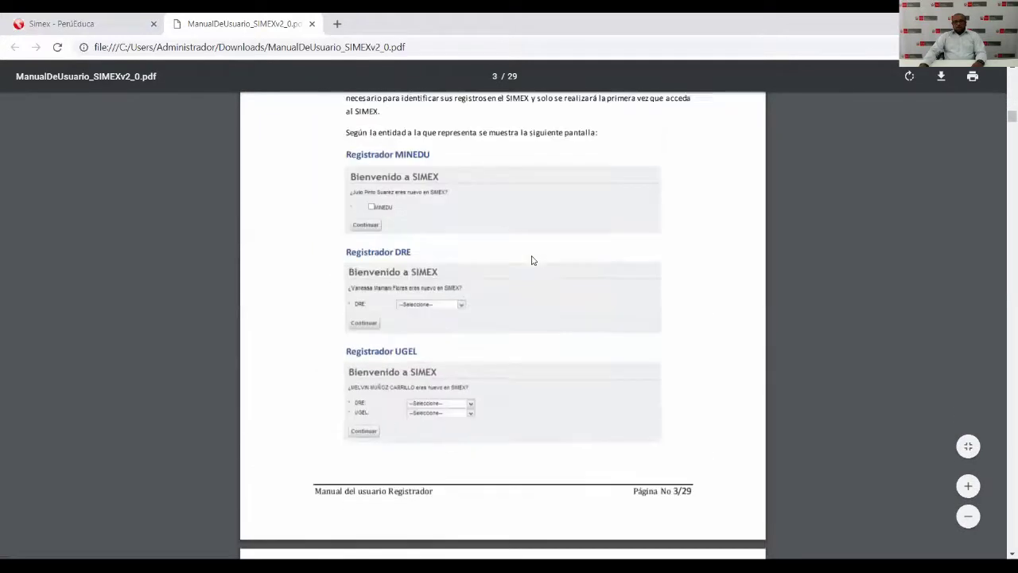
{"action": "scroll", "coordinate": [535, 260], "scroll_direction": "down", "scroll_amount": 5}
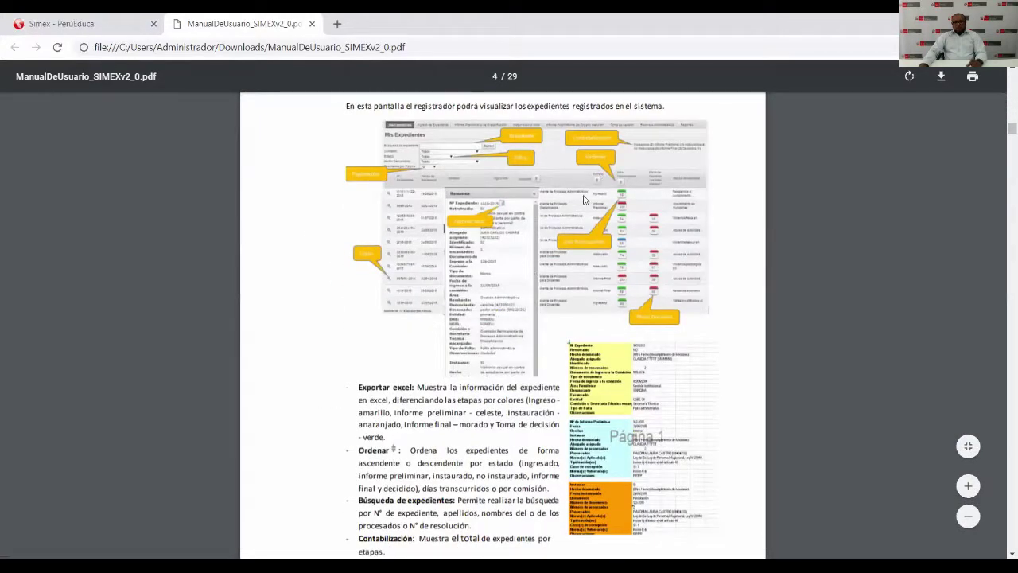
{"action": "scroll", "coordinate": [585, 199], "scroll_direction": "down", "scroll_amount": 20}
{"action": "scroll", "coordinate": [480, 220], "scroll_direction": "down", "scroll_amount": 6}
{"action": "scroll", "coordinate": [426, 191], "scroll_direction": "up", "scroll_amount": 13}
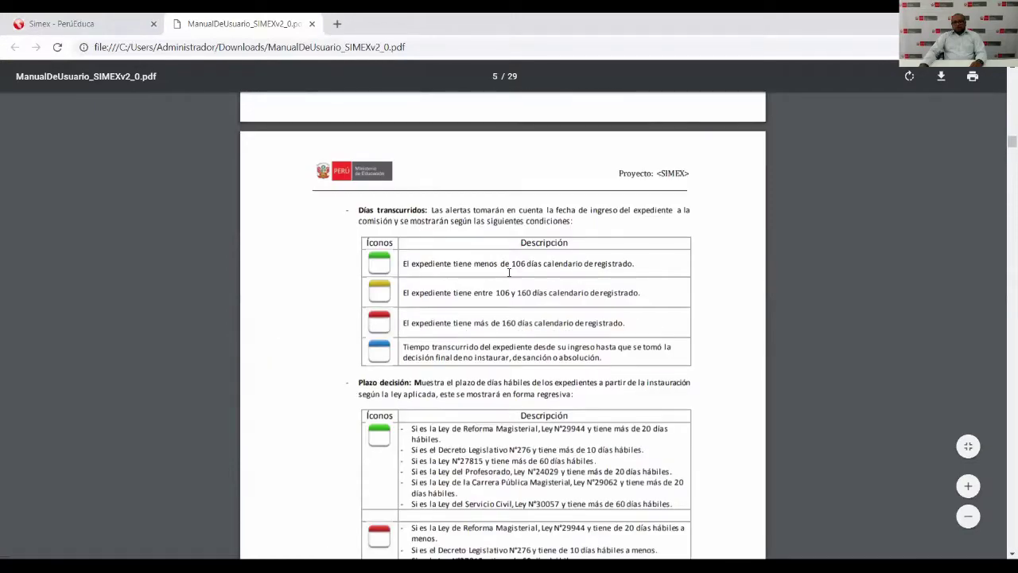
{"action": "left_click_drag", "start_coordinate": [497, 292], "coordinate": [593, 292]}
{"action": "scroll", "coordinate": [562, 312], "scroll_direction": "down", "scroll_amount": 20}
{"action": "scroll", "coordinate": [562, 311], "scroll_direction": "down", "scroll_amount": 20}
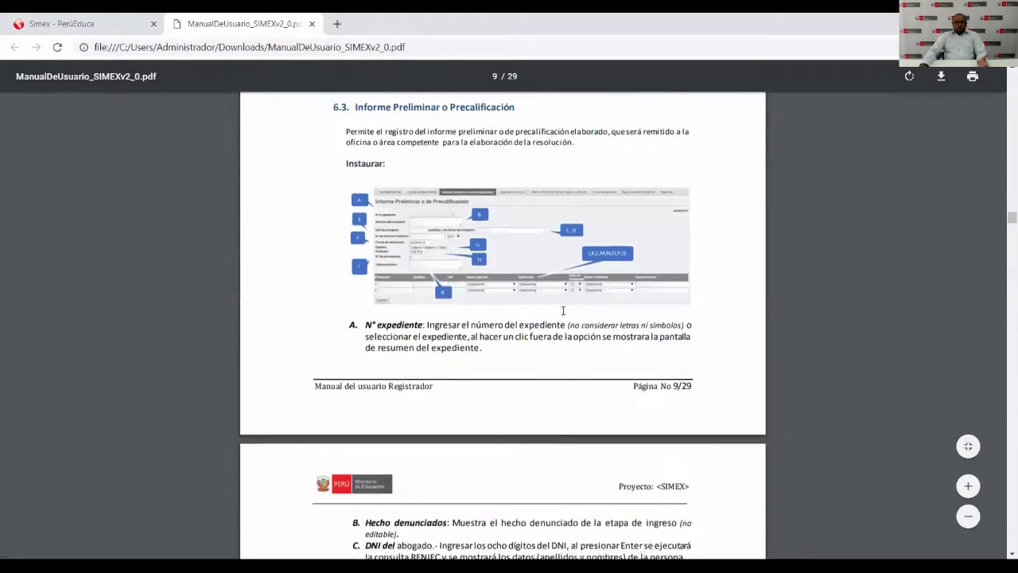
{"action": "scroll", "coordinate": [563, 310], "scroll_direction": "down", "scroll_amount": 7}
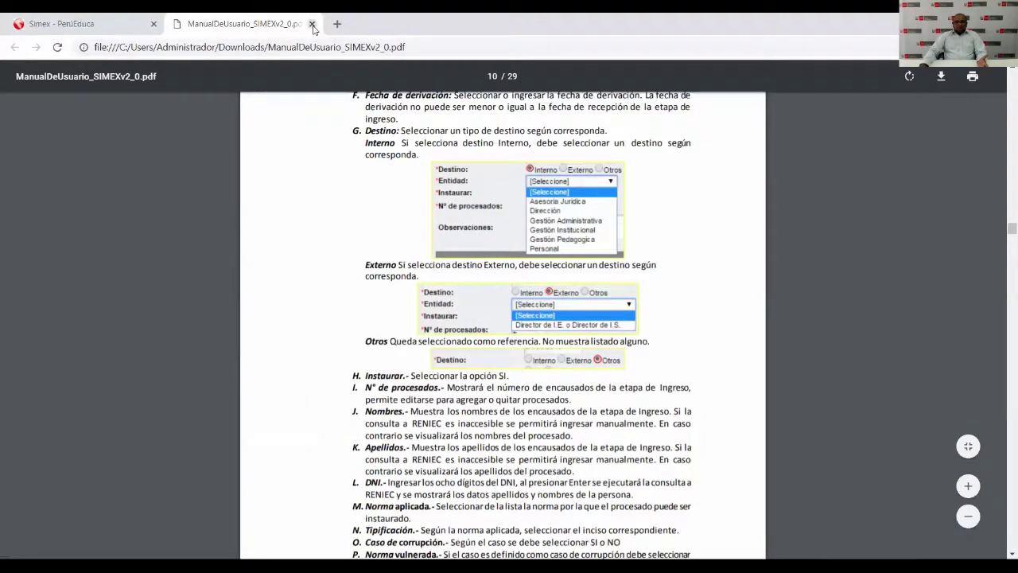
{"action": "left_click", "coordinate": [313, 25]}
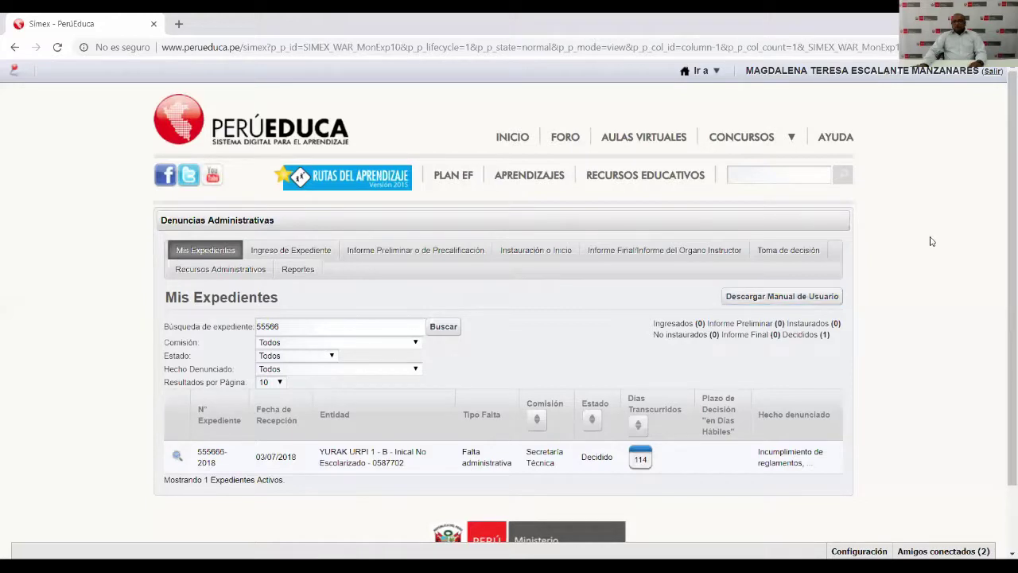